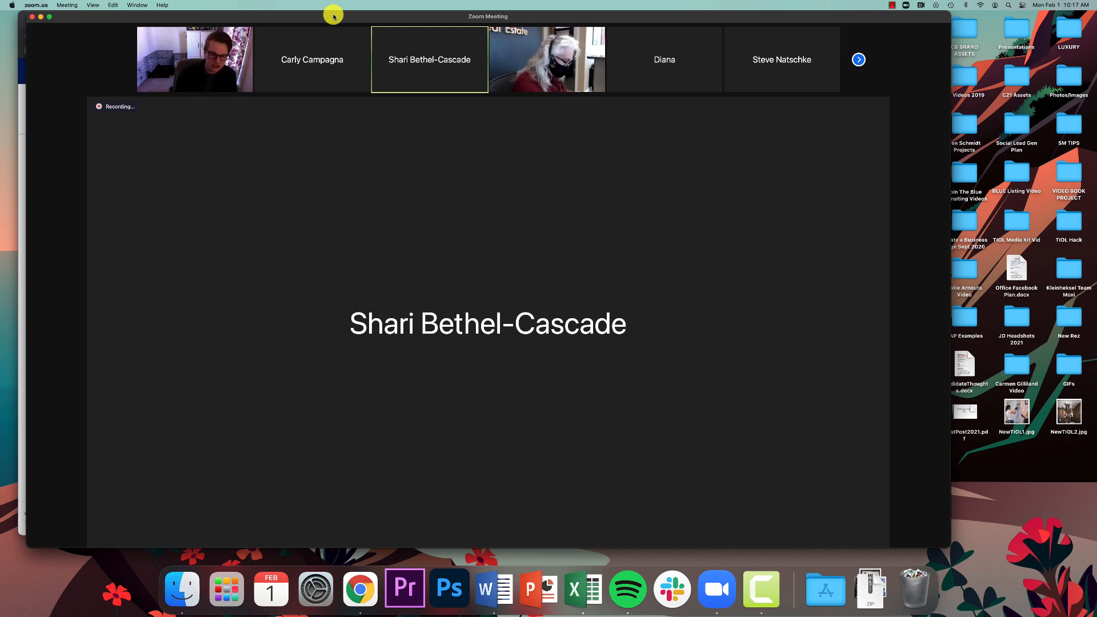
Switch to Chrome and load traversecityhometeam.com in a new browser tab
click(21, 114)
key(ctrl+t)
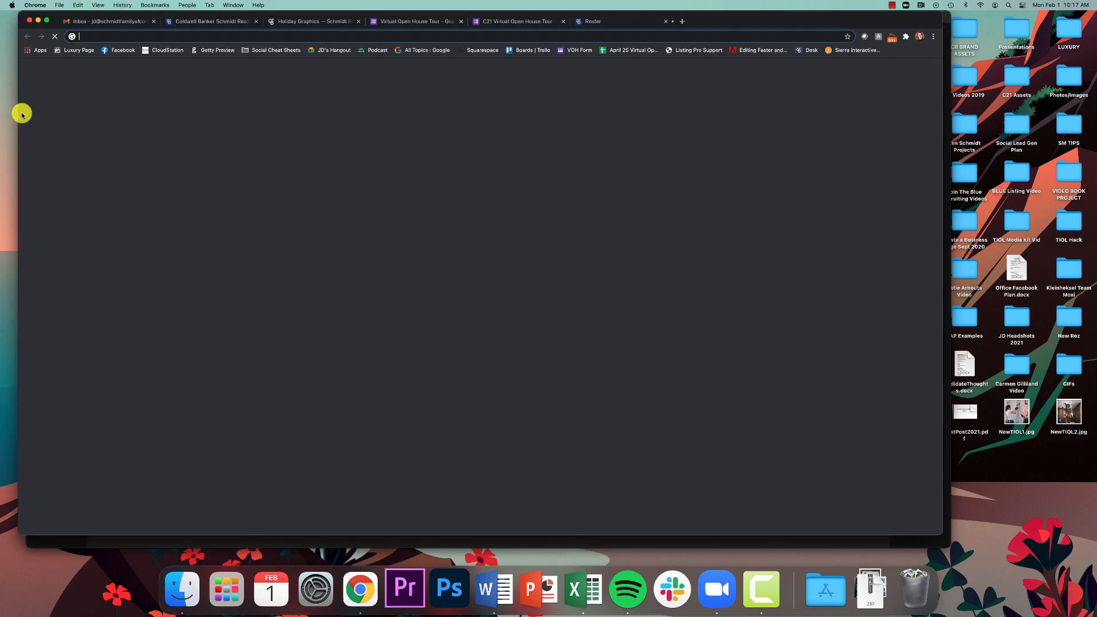
text(traversecityhometeam.com)
key(Return)
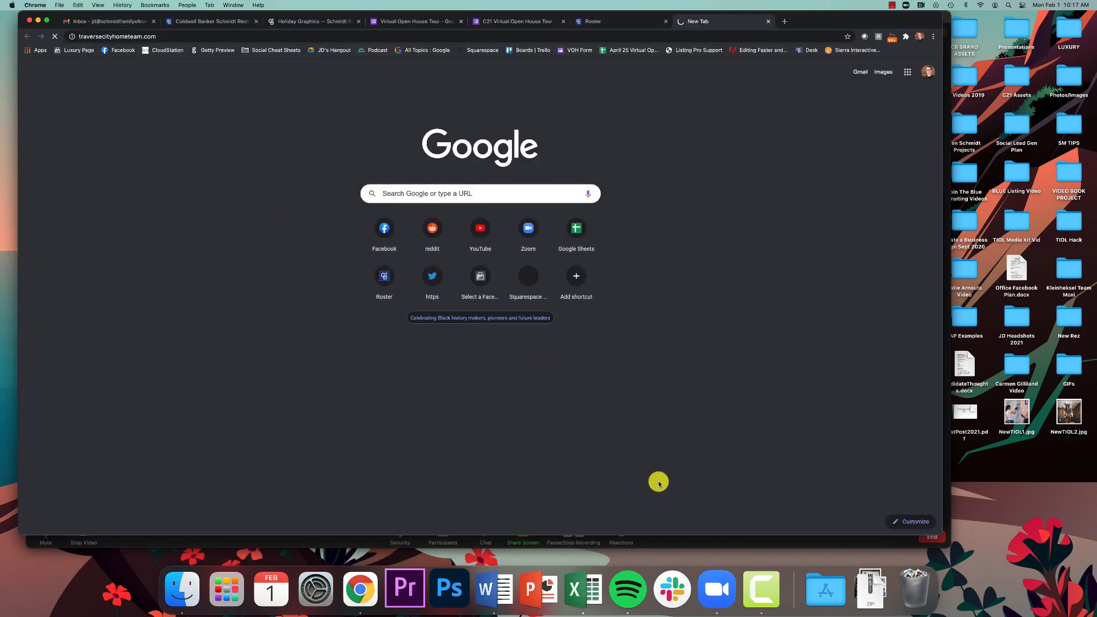
Switch to the Zoom meeting and share Desktop 1 with the participants
click(762, 589)
click(711, 545)
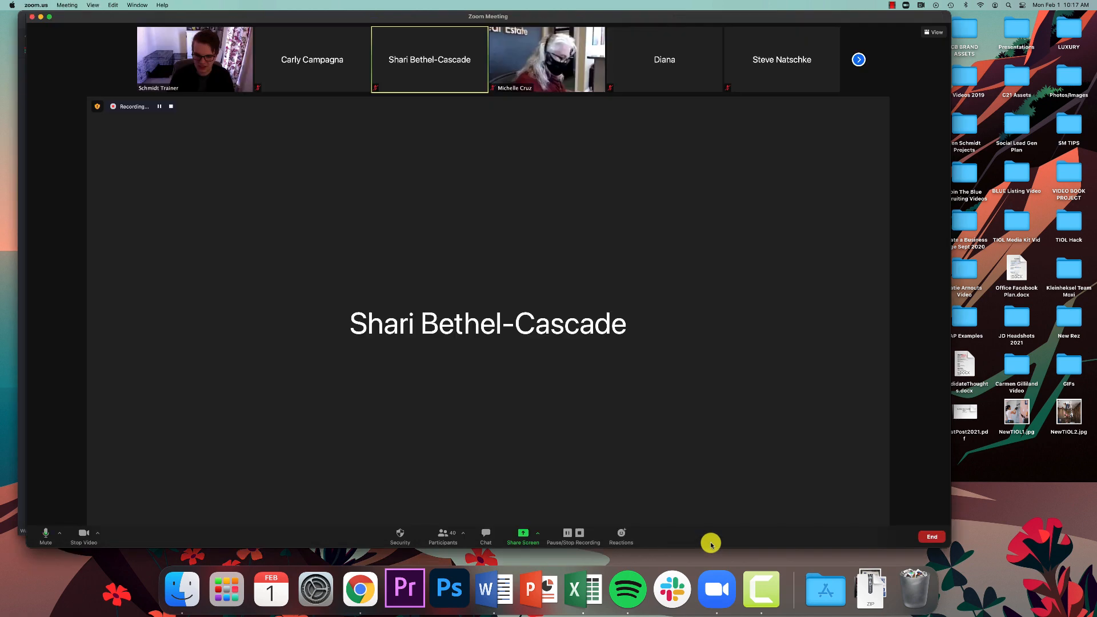
click(517, 536)
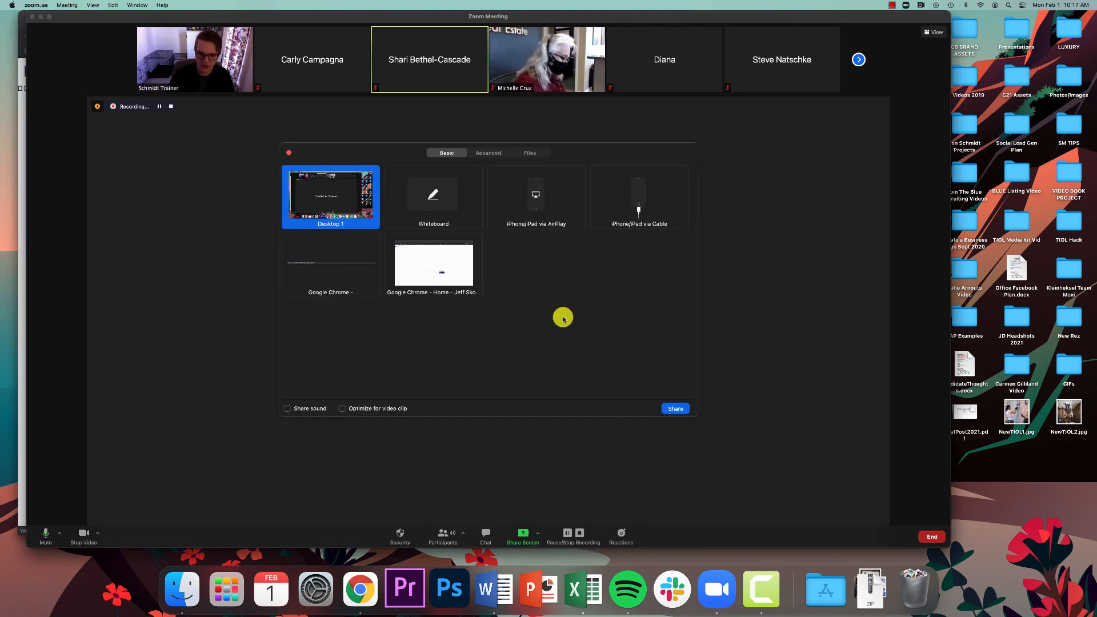
click(673, 408)
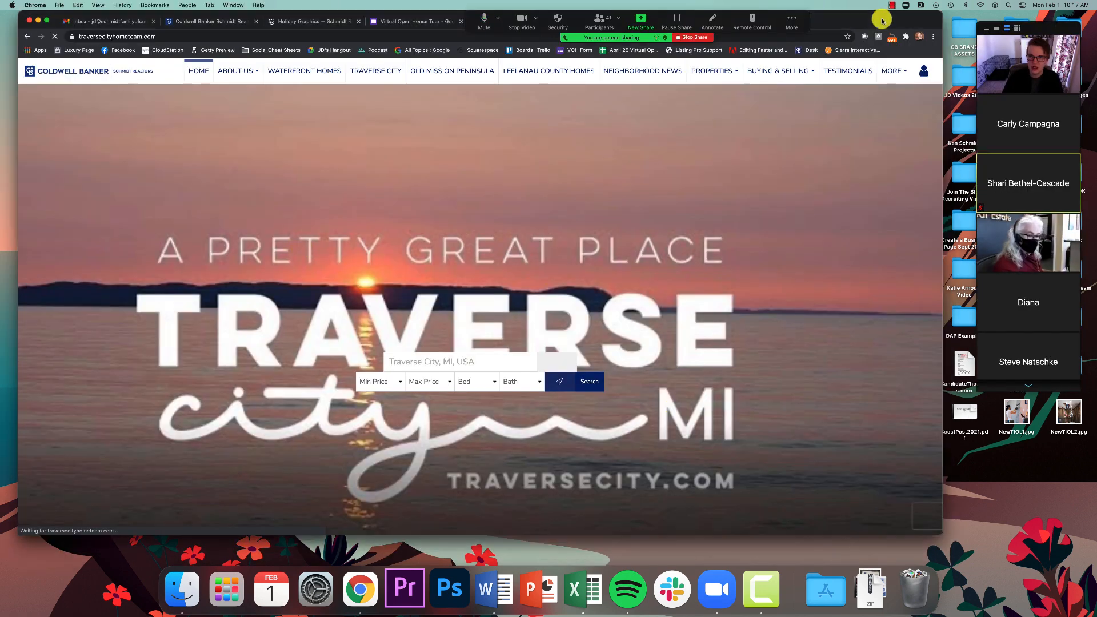
View the Old Mission Peninsula search page and the Leelanau County Homes listings on the Traverse City site
drag(874, 21, 883, 33)
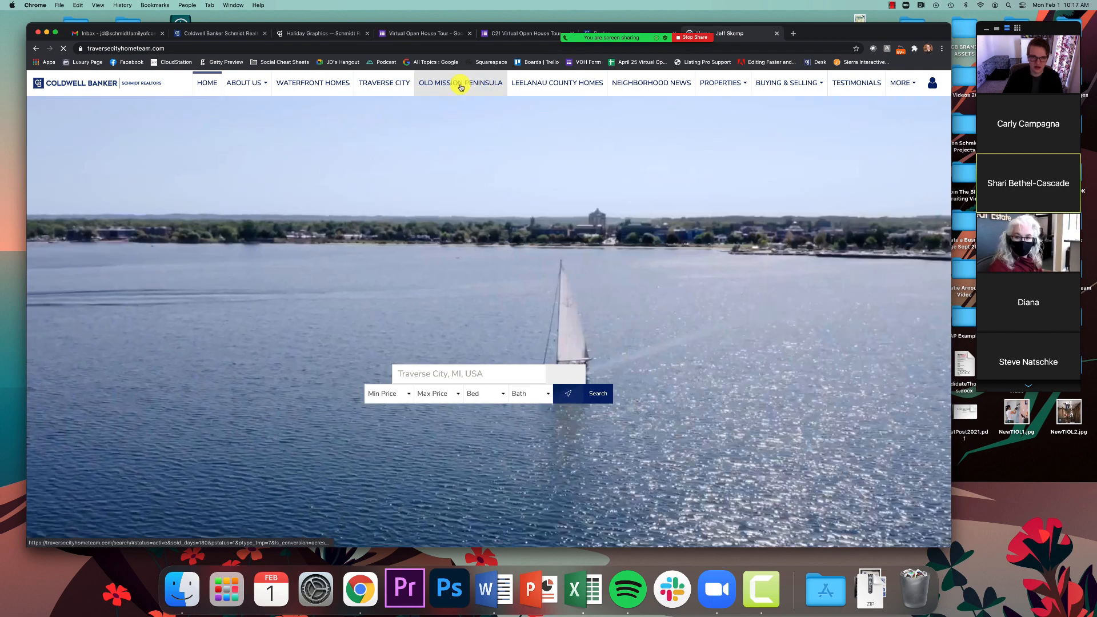
click(463, 86)
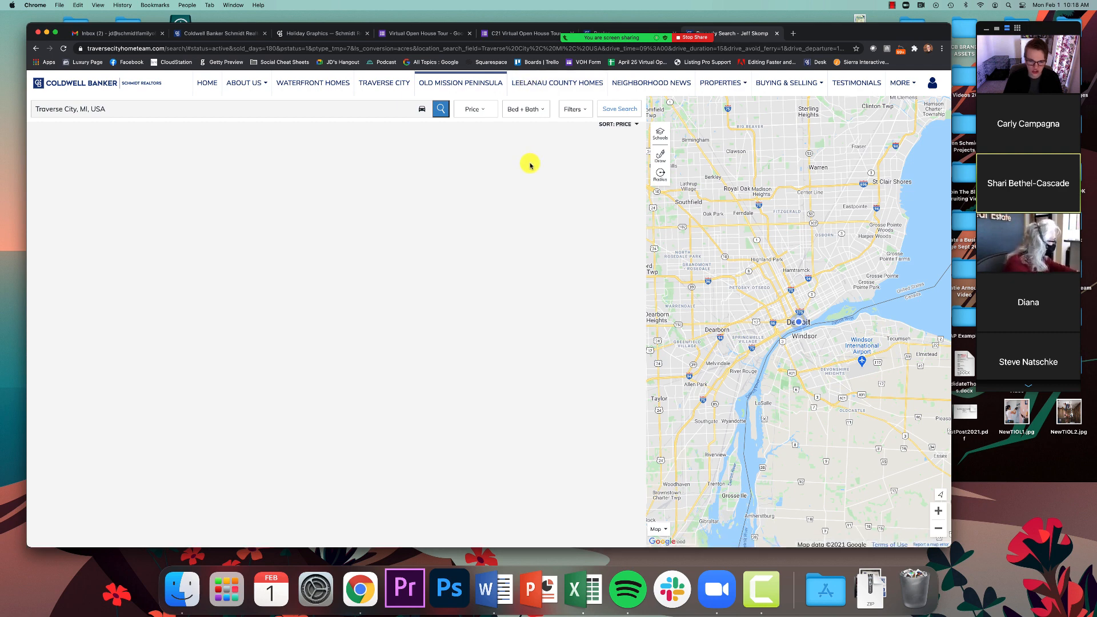
click(540, 87)
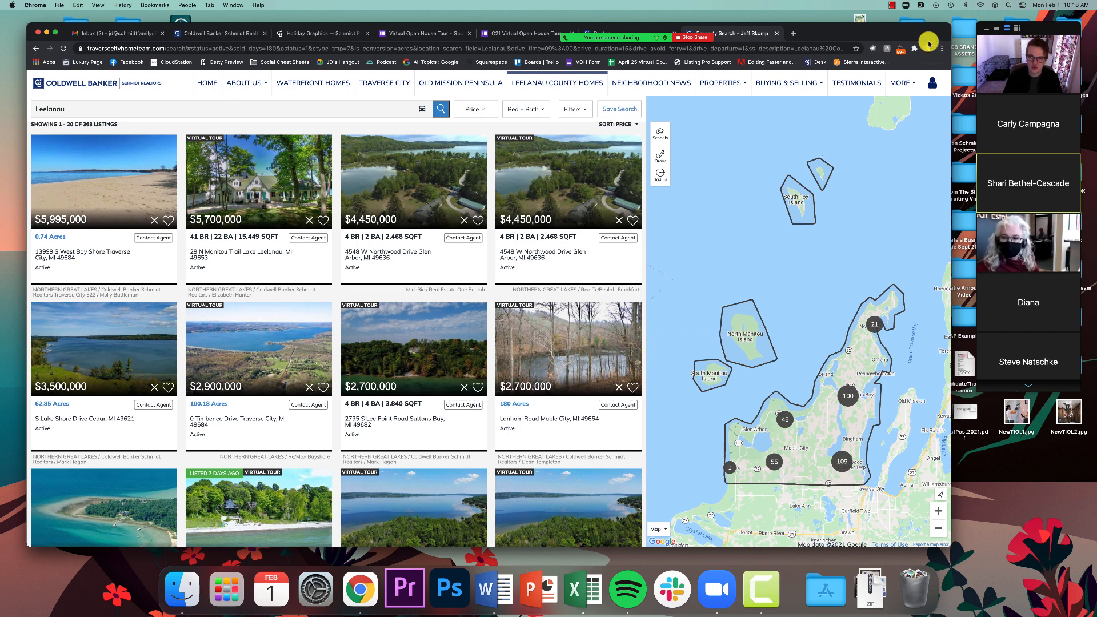
Examine the available filters for the Leelanau listings and close them without applying any
drag(909, 32, 909, 22)
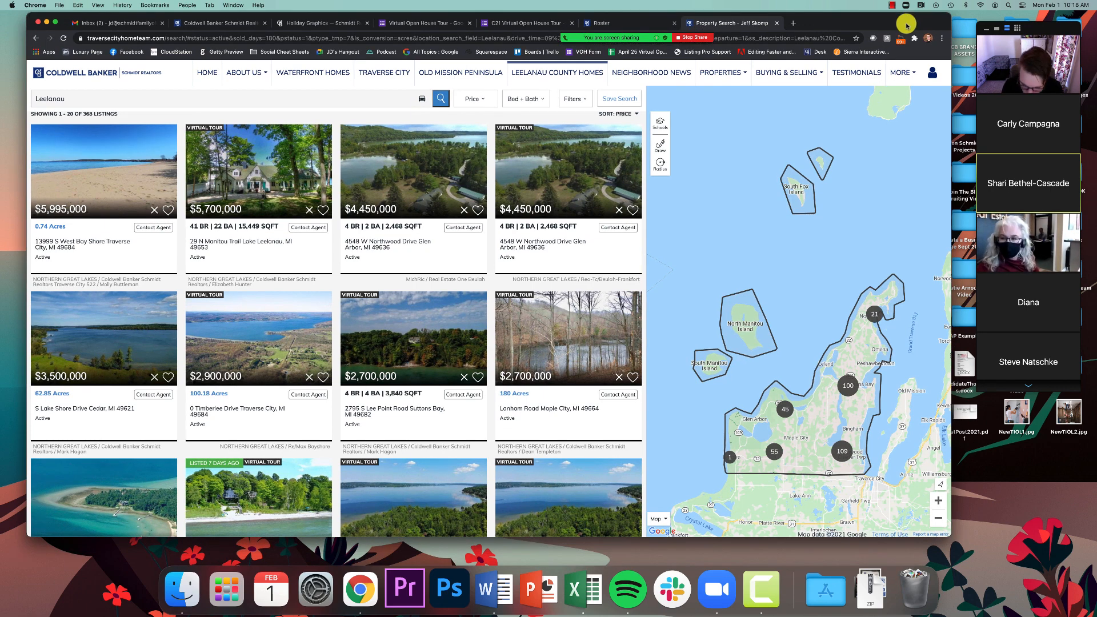
click(574, 99)
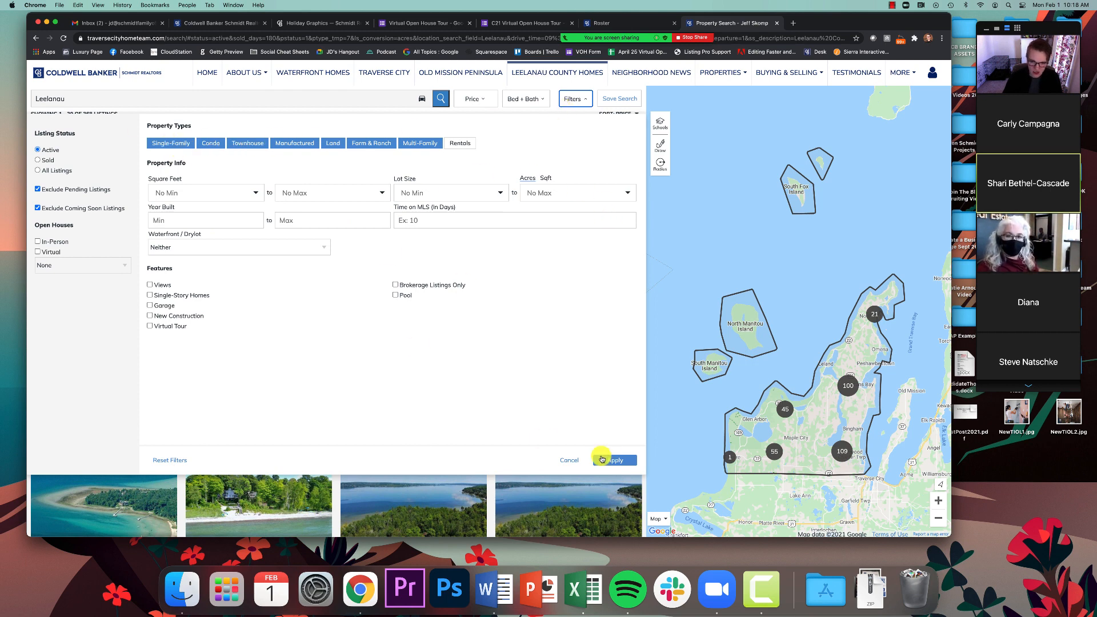
click(572, 460)
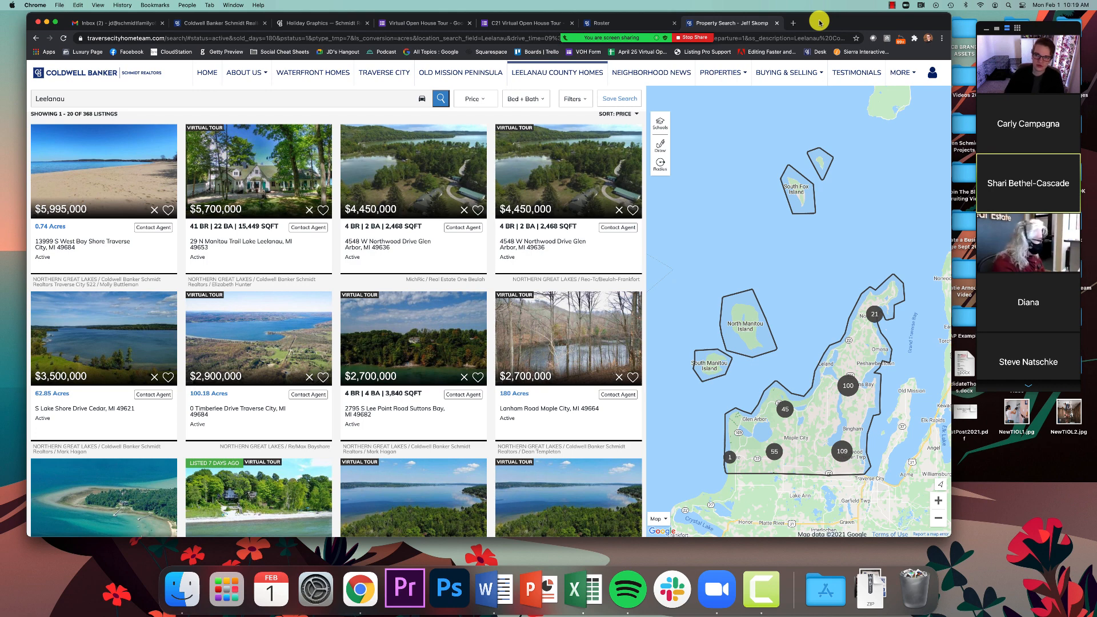
Load cbgreatlakes.com in place of the Leelanau listings page
drag(819, 23, 823, 65)
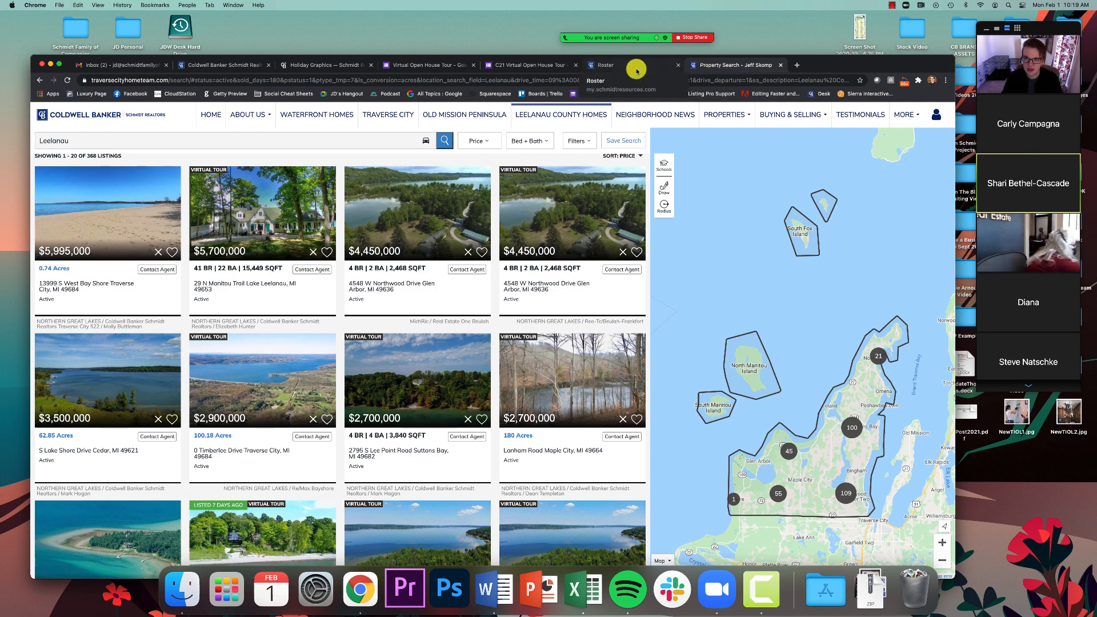
mouse_move(824, 67)
mouse_down()
mouse_move(829, 34)
mouse_move(827, 48)
mouse_up()
click(800, 62)
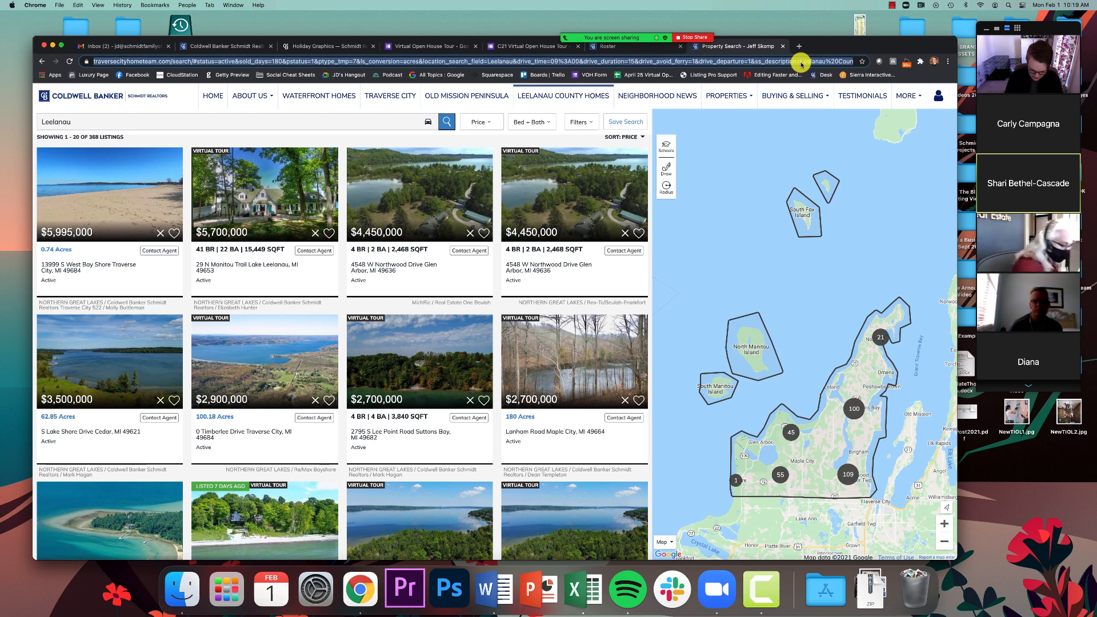
text(cbgre)
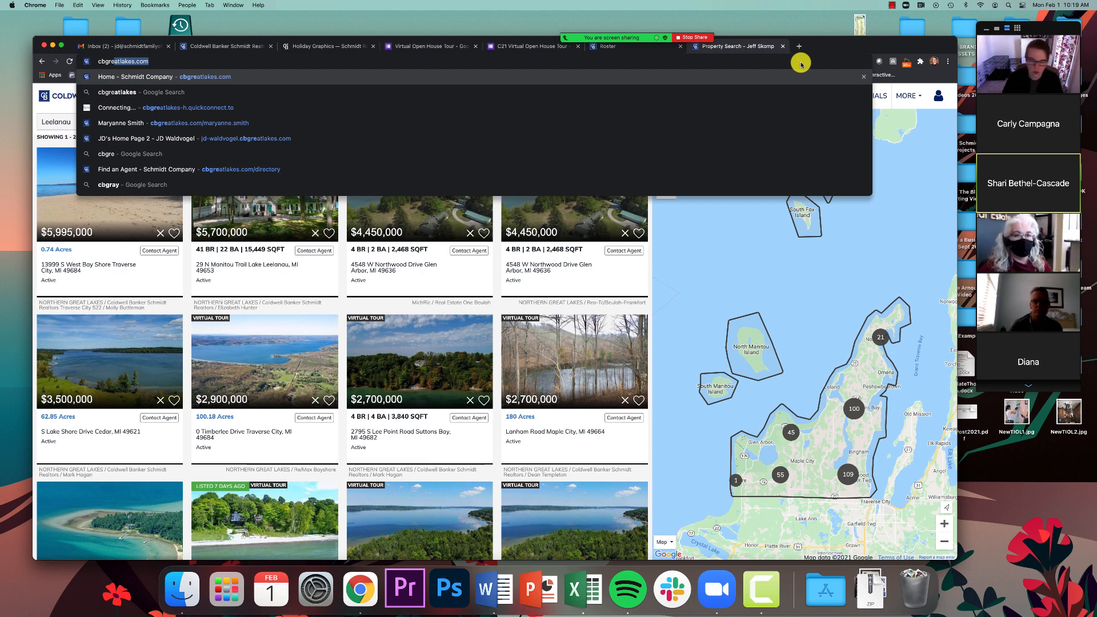
key(Return)
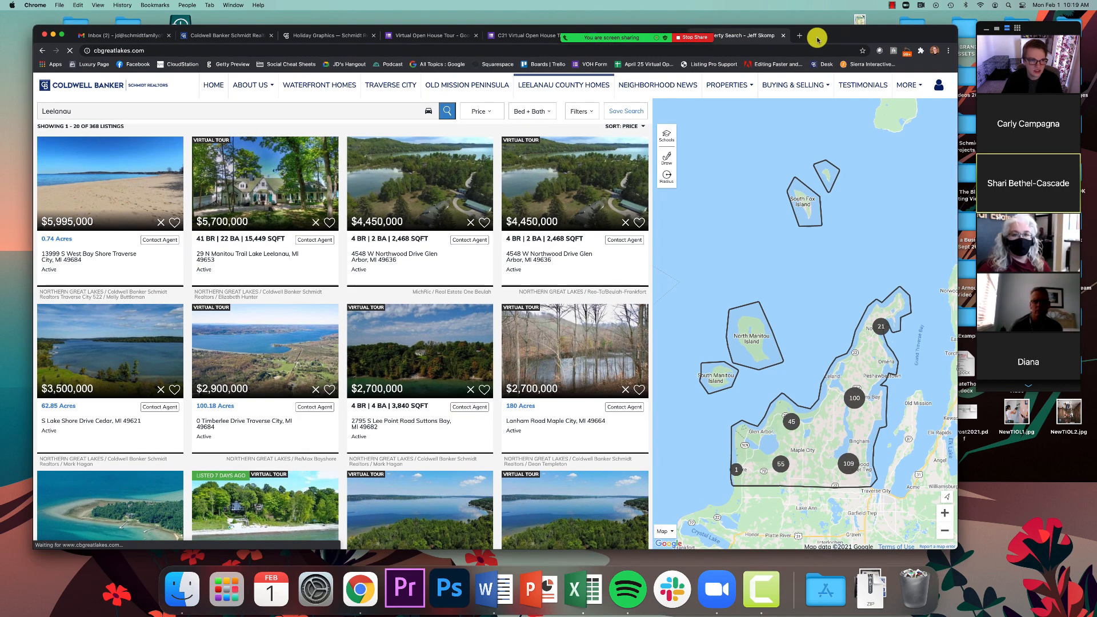
Reposition the browser window and enlarge it to fill the screen area beside the meeting's participant thumbnails
drag(814, 50, 816, 39)
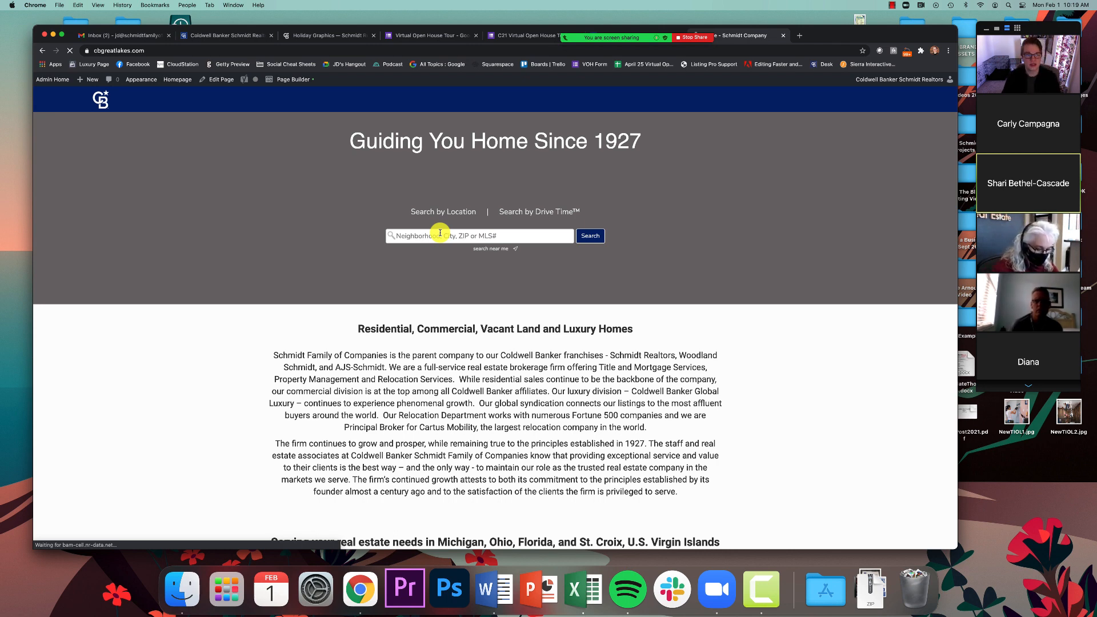
drag(823, 43, 823, 32)
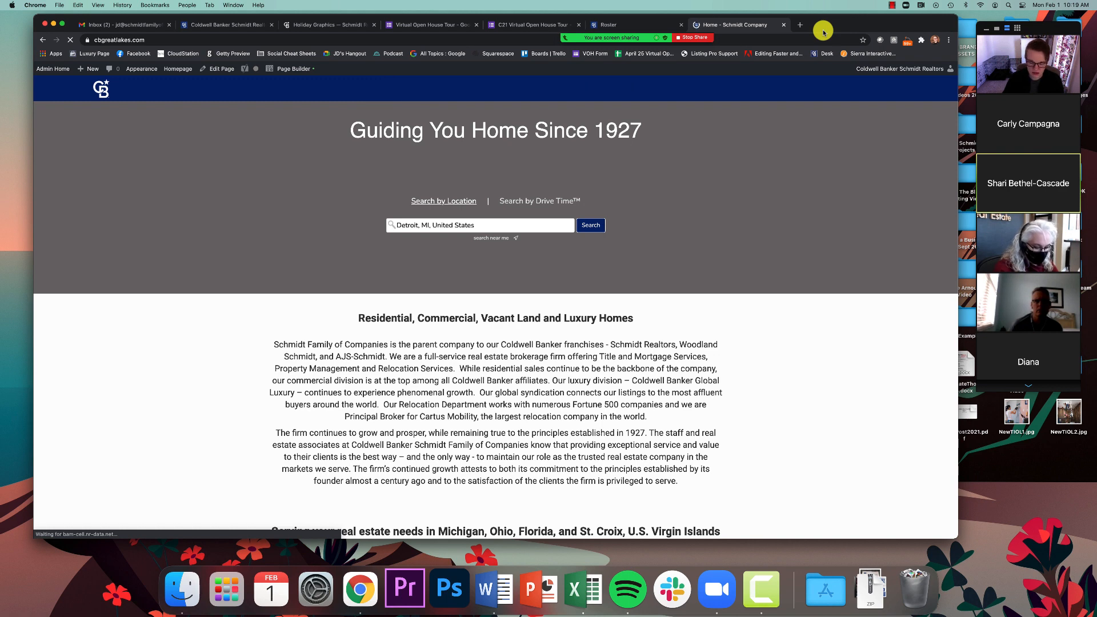
drag(955, 536, 973, 562)
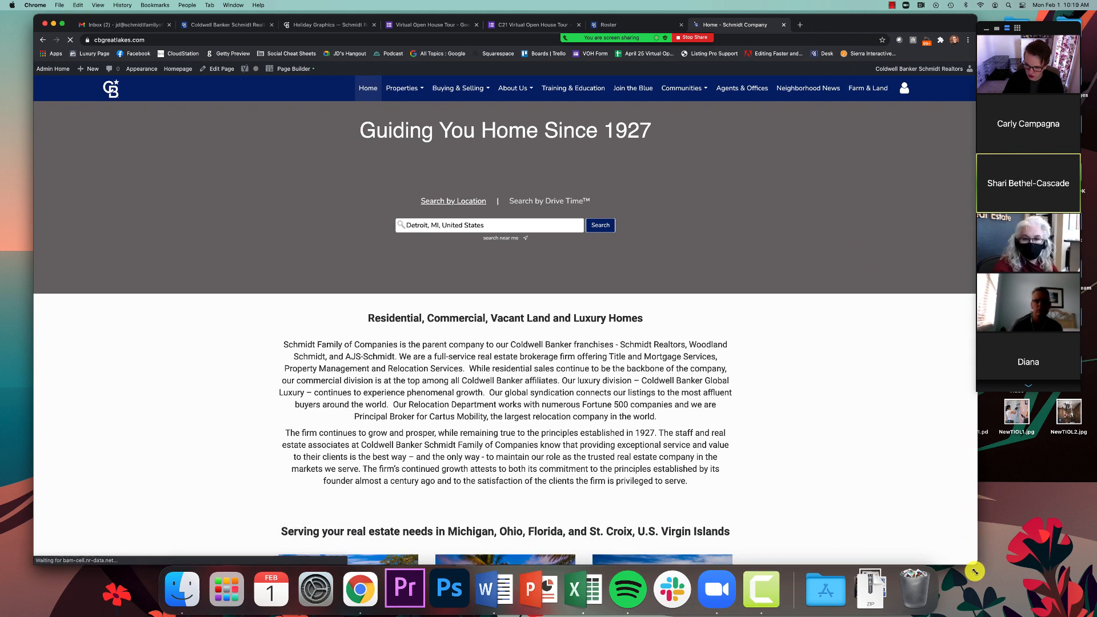
drag(36, 561, 1, 562)
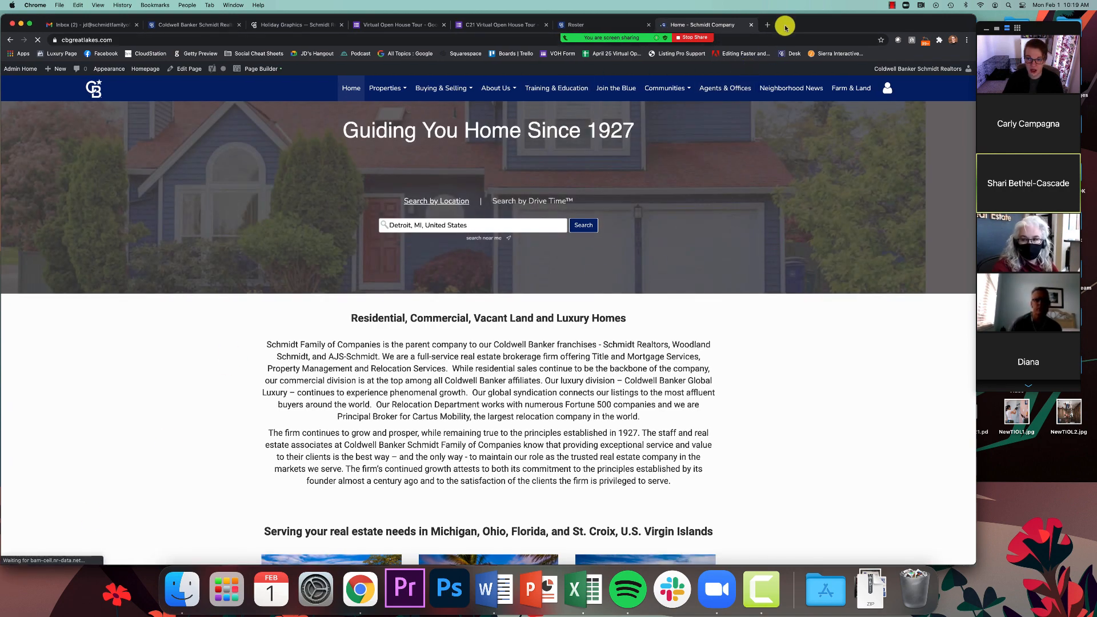
drag(782, 22, 805, 17)
Switch to the Roster page and load my.schmidtresources.com
click(624, 56)
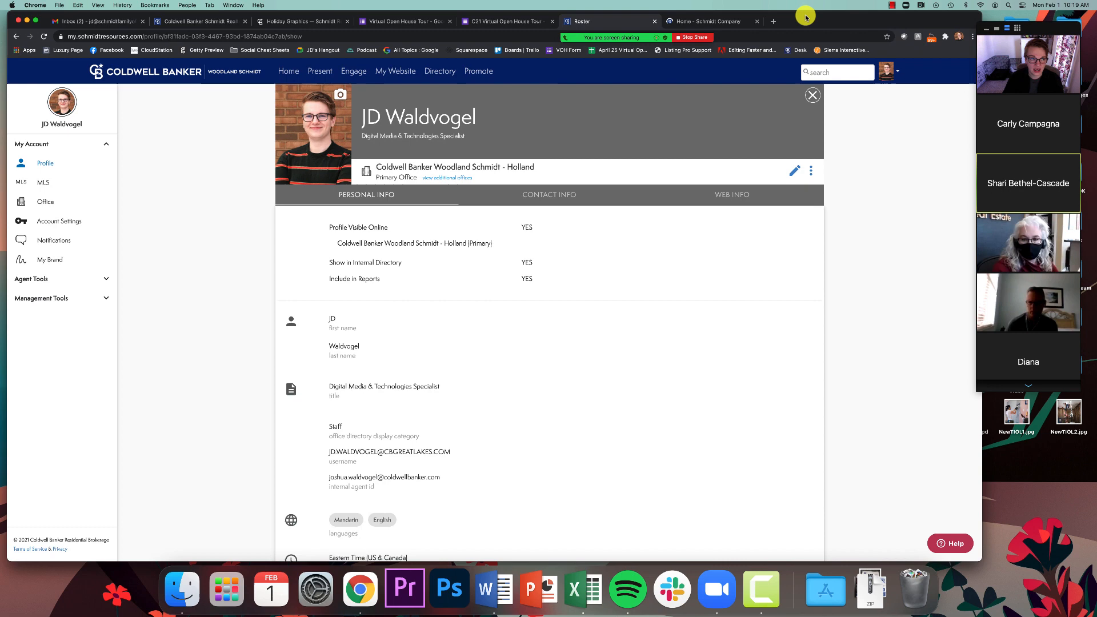
click(352, 40)
text(my.)
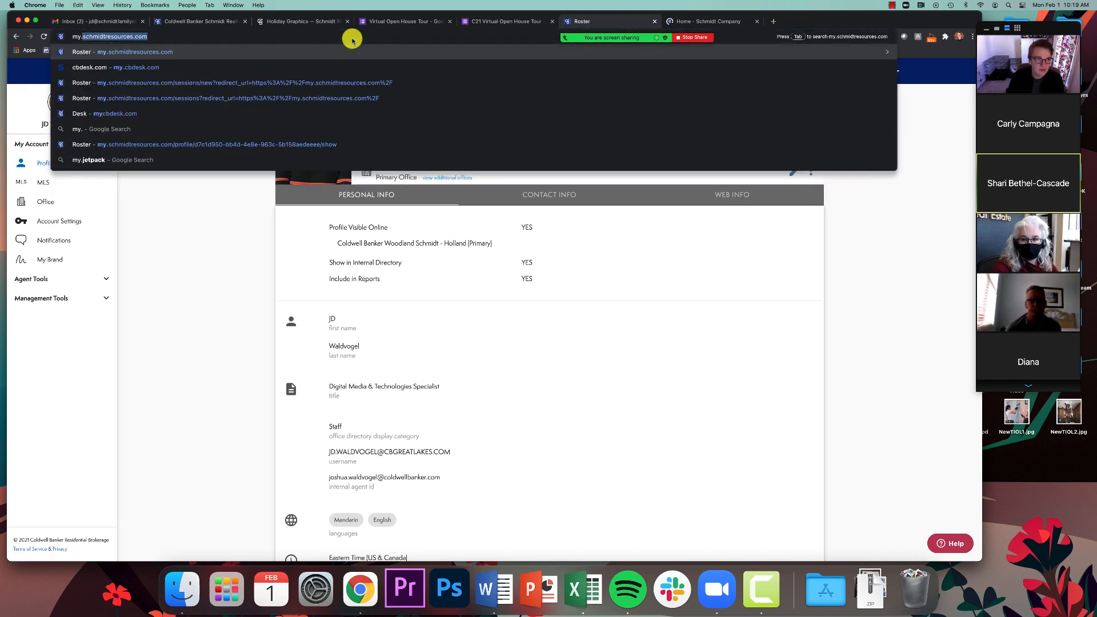
key(Return)
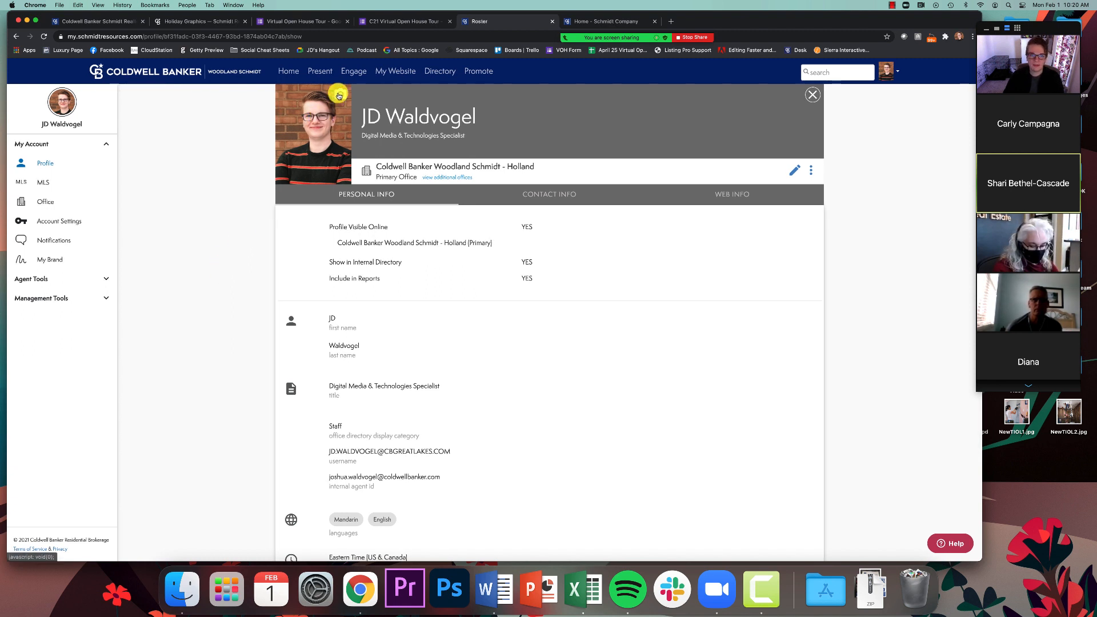
Open the agent website's admin tool, highlight the Create Custom Search Links task, and bring up the Custom Search list
click(404, 72)
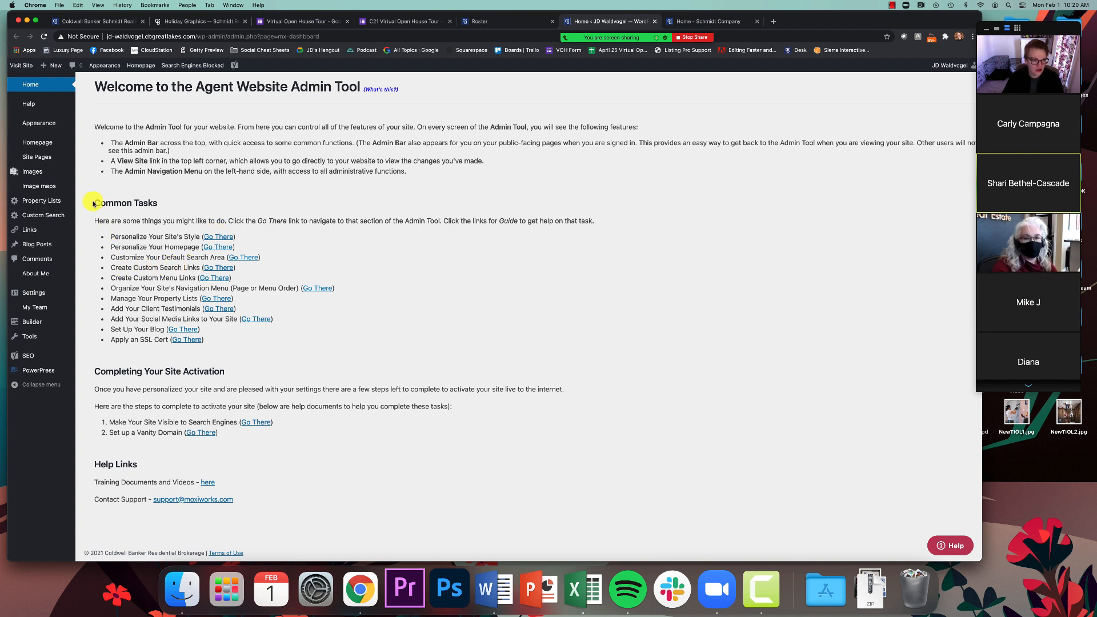
drag(94, 204, 174, 201)
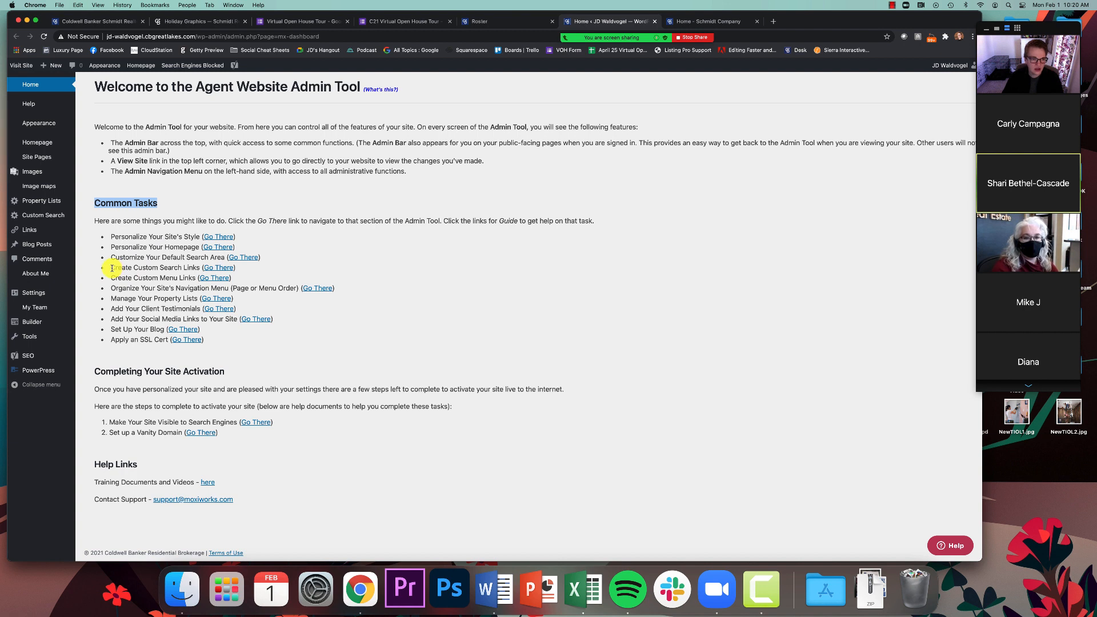
drag(112, 268, 197, 268)
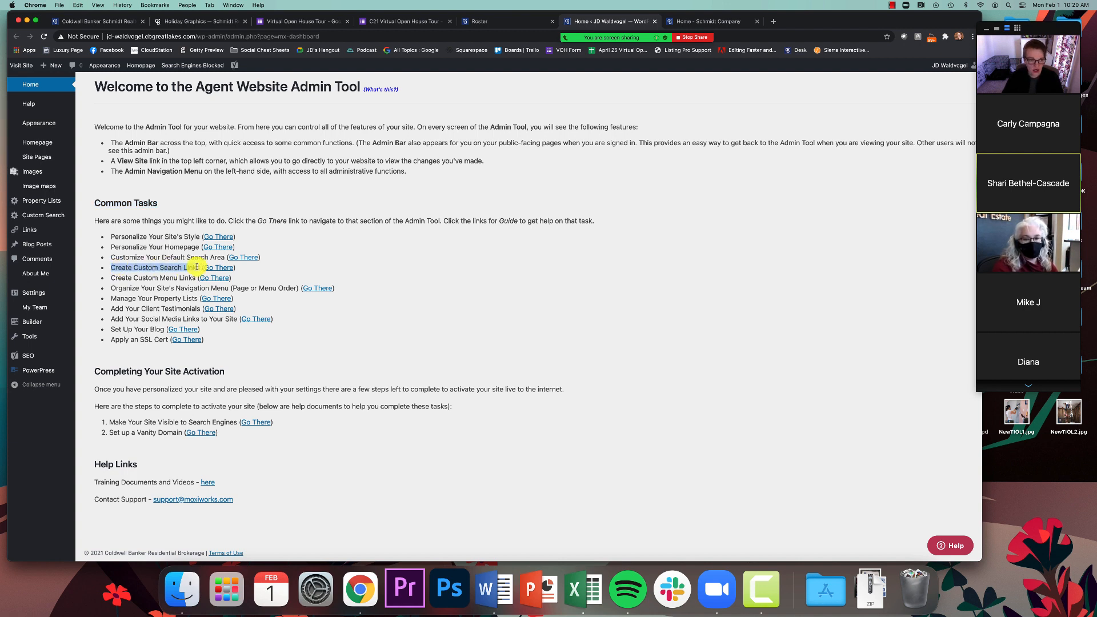
drag(197, 267, 200, 267)
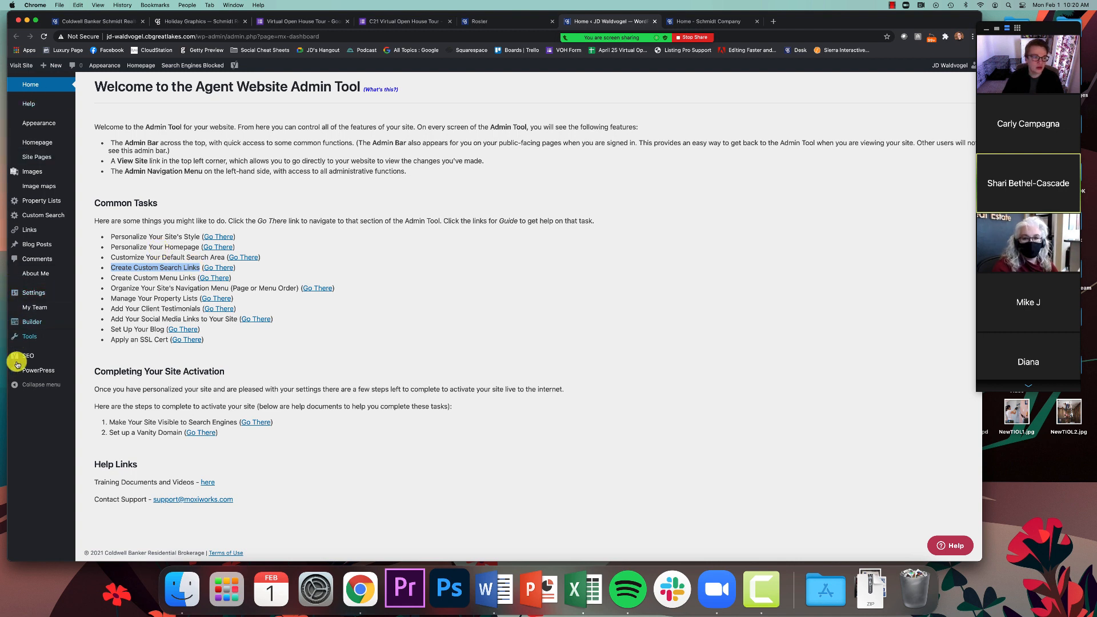
mouse_move(35, 216)
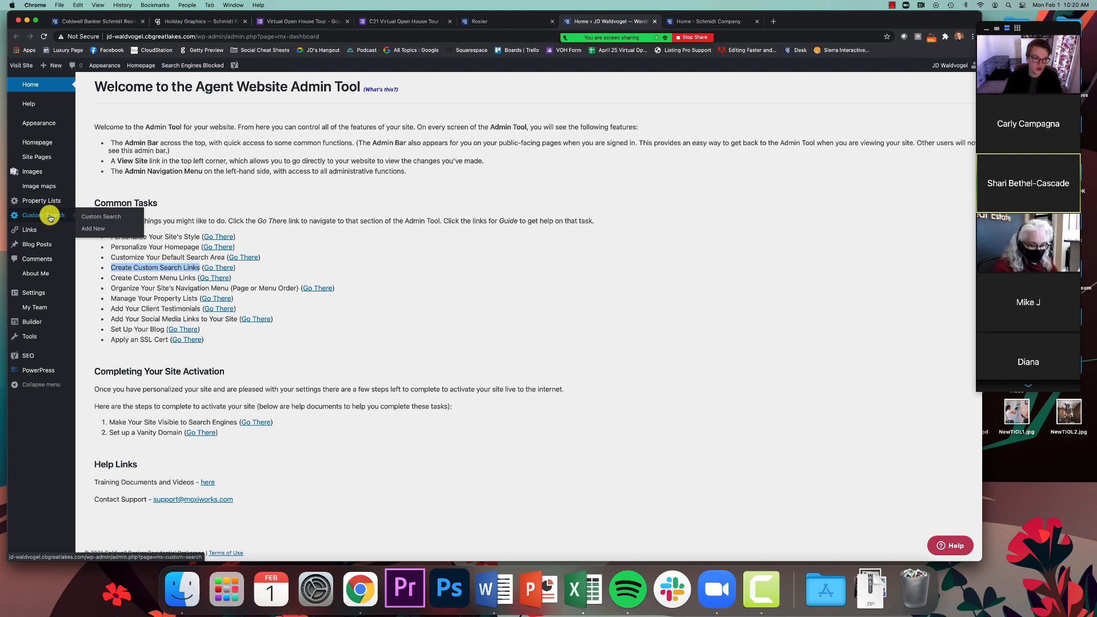
click(51, 218)
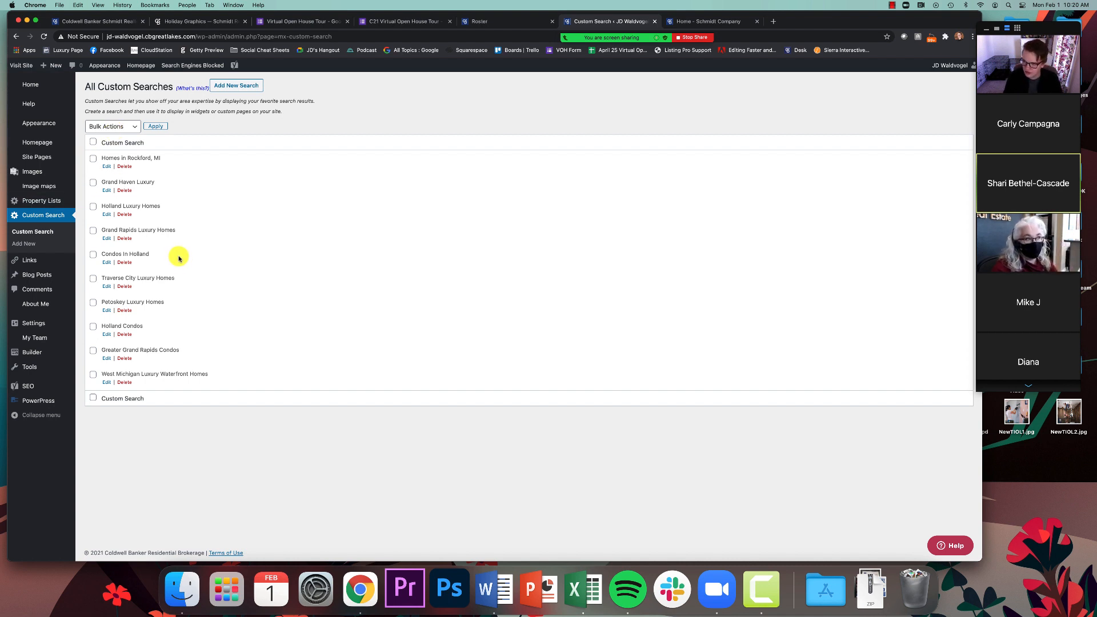
Bulk delete the custom searches Homes in Rockford, MI, Grand Haven Luxury, Holland Luxury Homes, Condos in Holland and Holland Condos
click(93, 207)
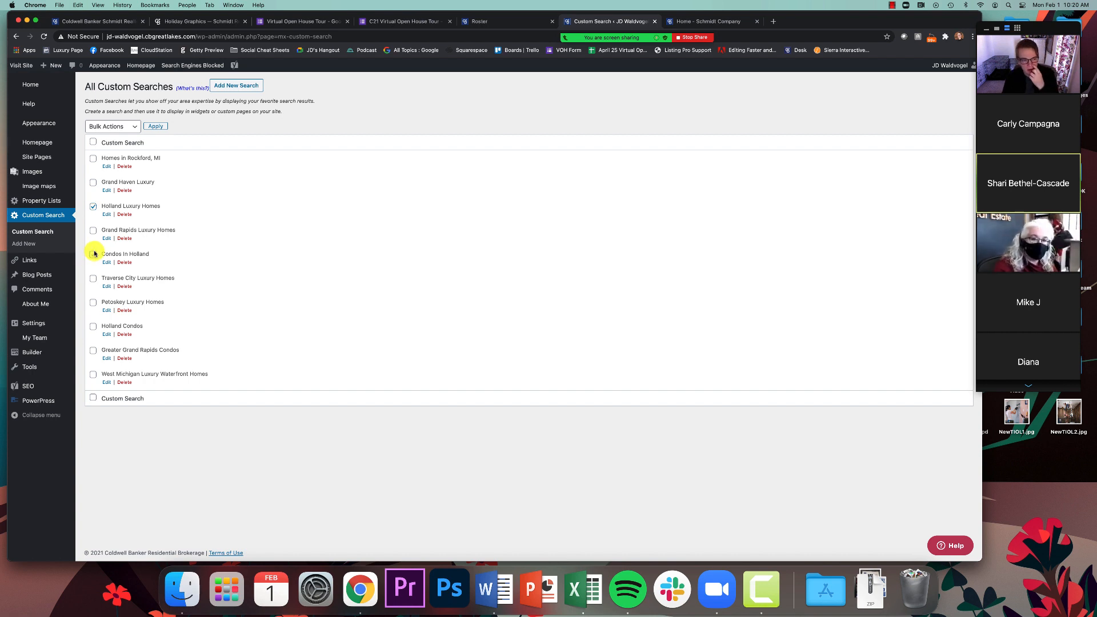
click(93, 254)
click(94, 327)
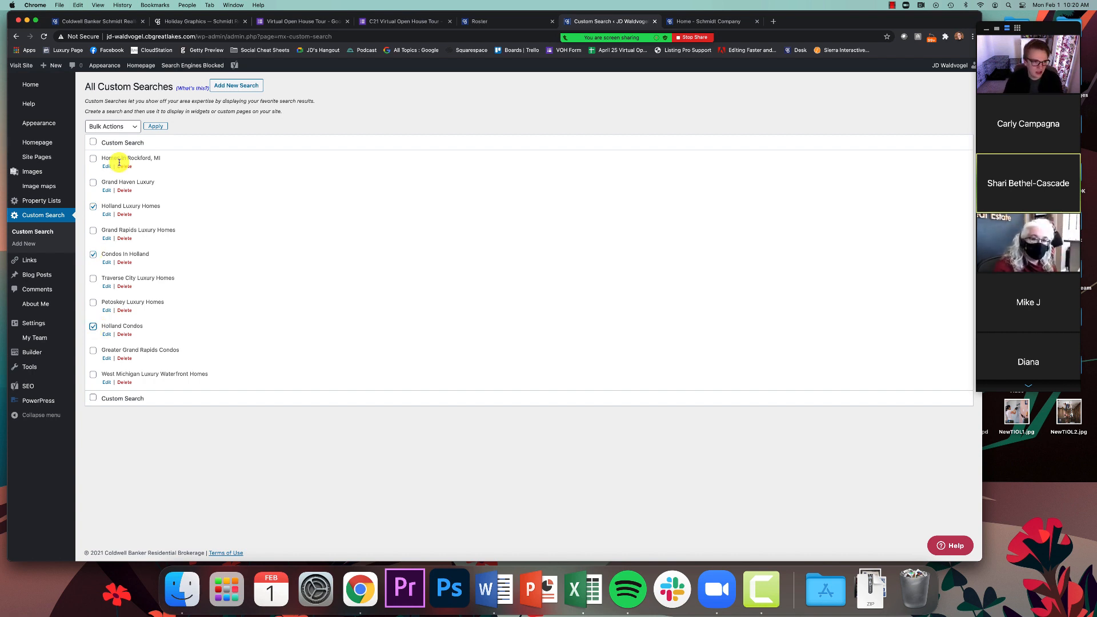
click(94, 184)
click(93, 158)
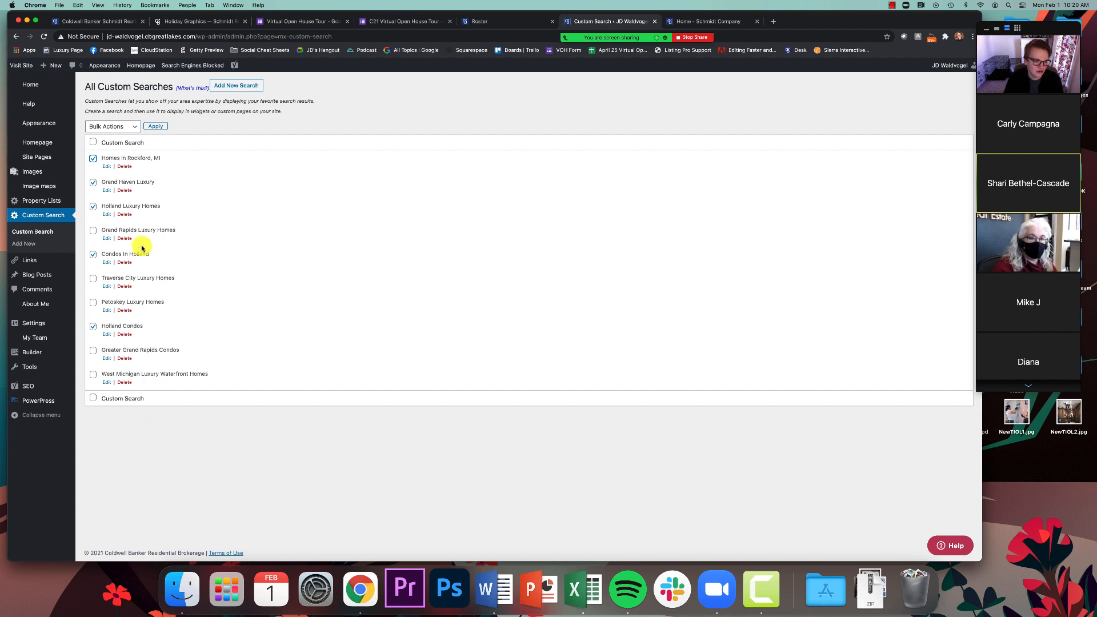
click(115, 126)
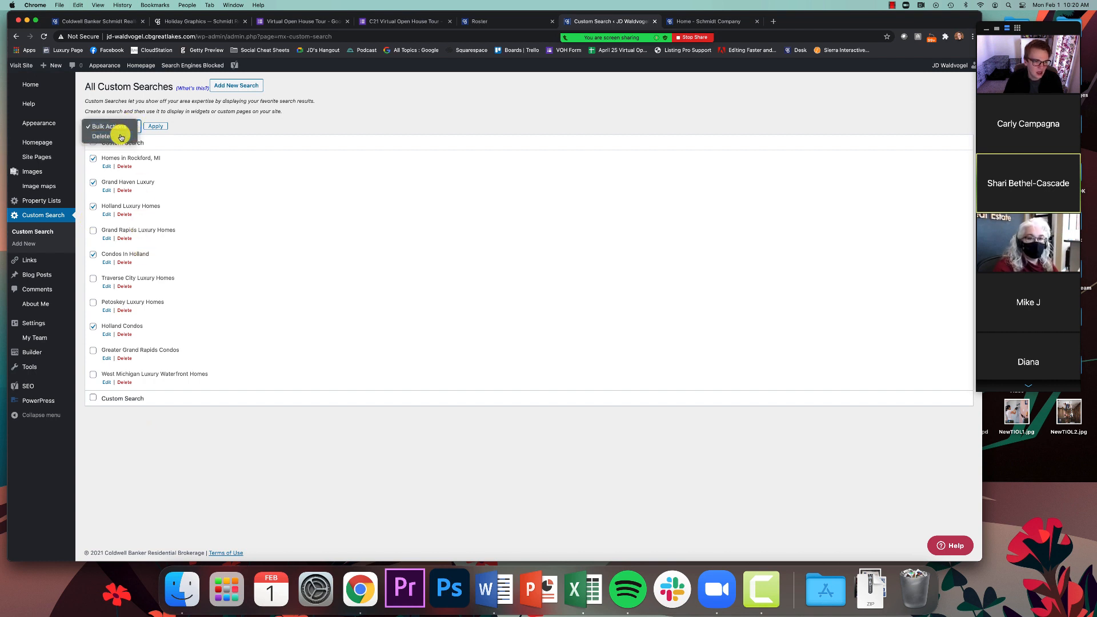
click(120, 137)
click(153, 126)
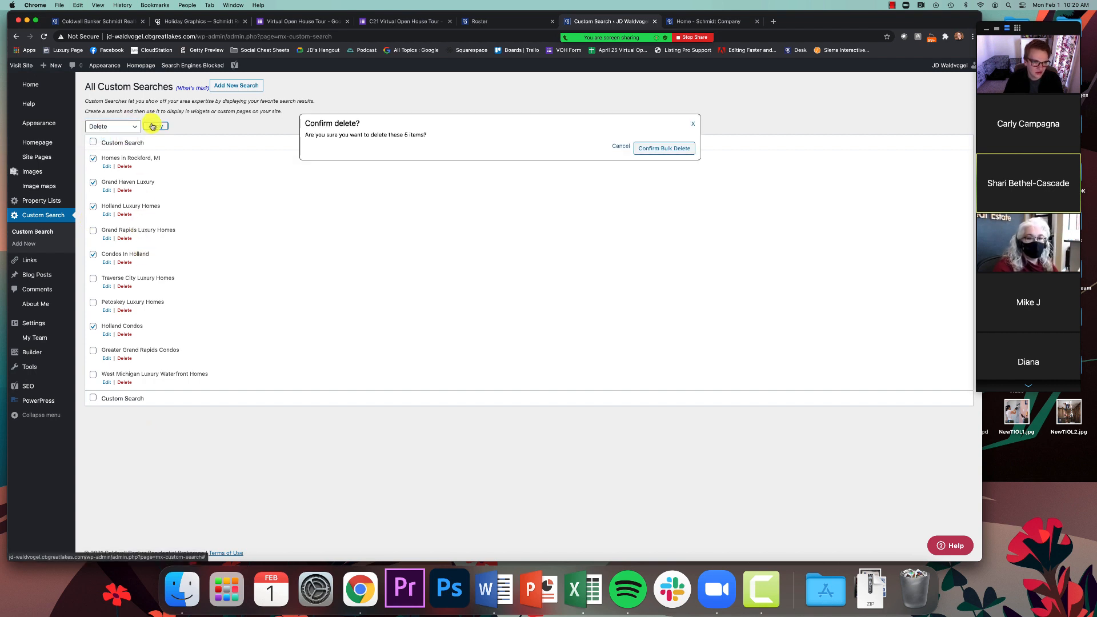
click(662, 149)
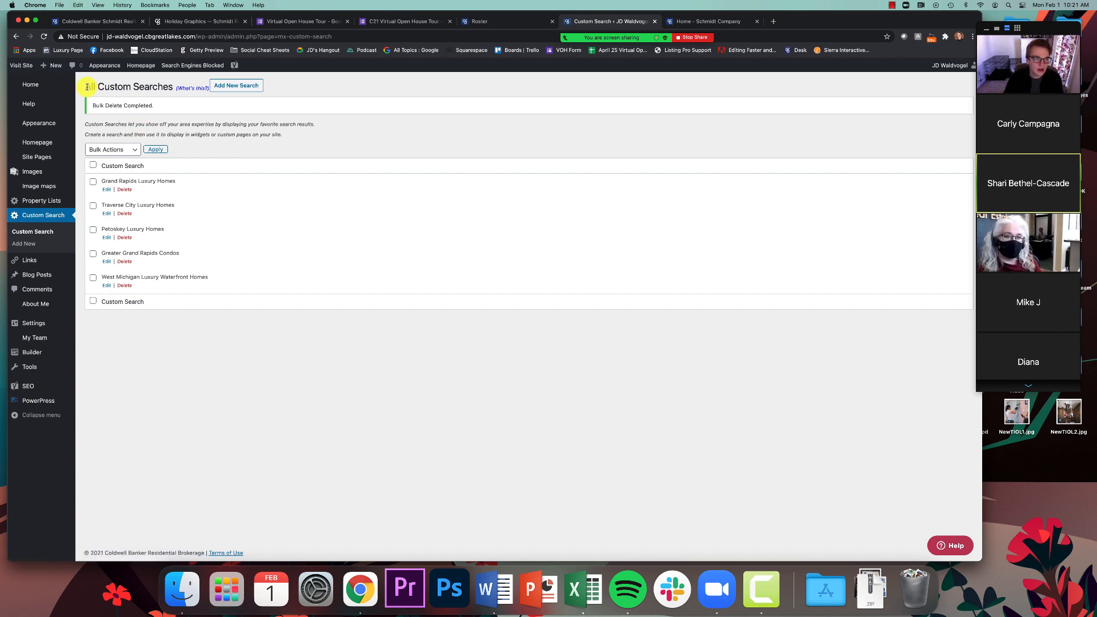
drag(101, 86, 170, 87)
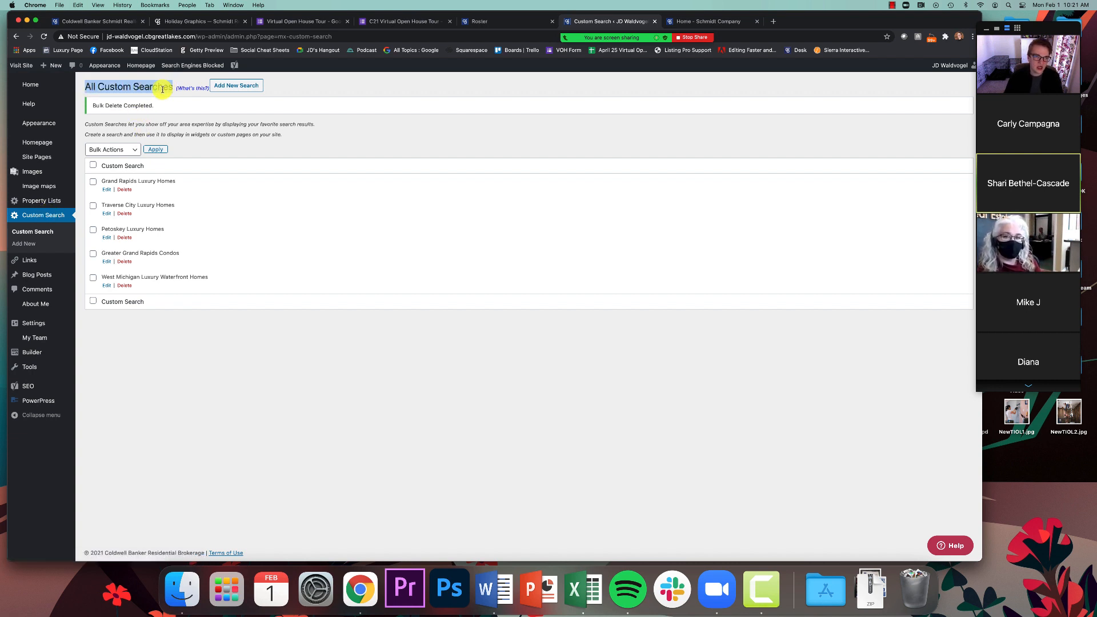
Start a new custom search in the admin tool and highlight the Custom Search Title label
click(162, 98)
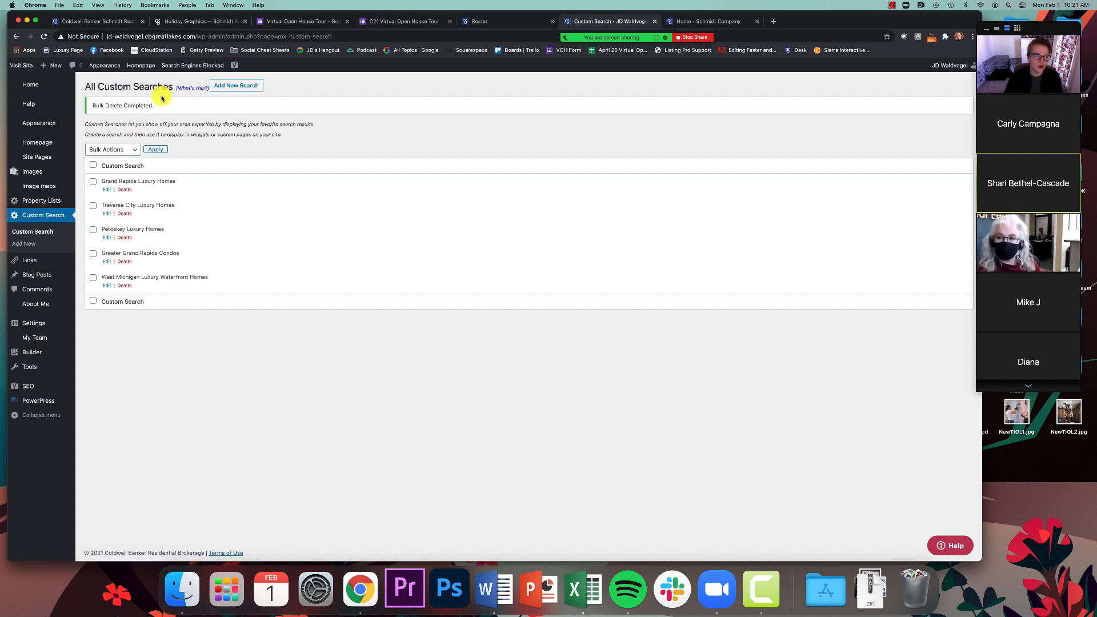
click(239, 86)
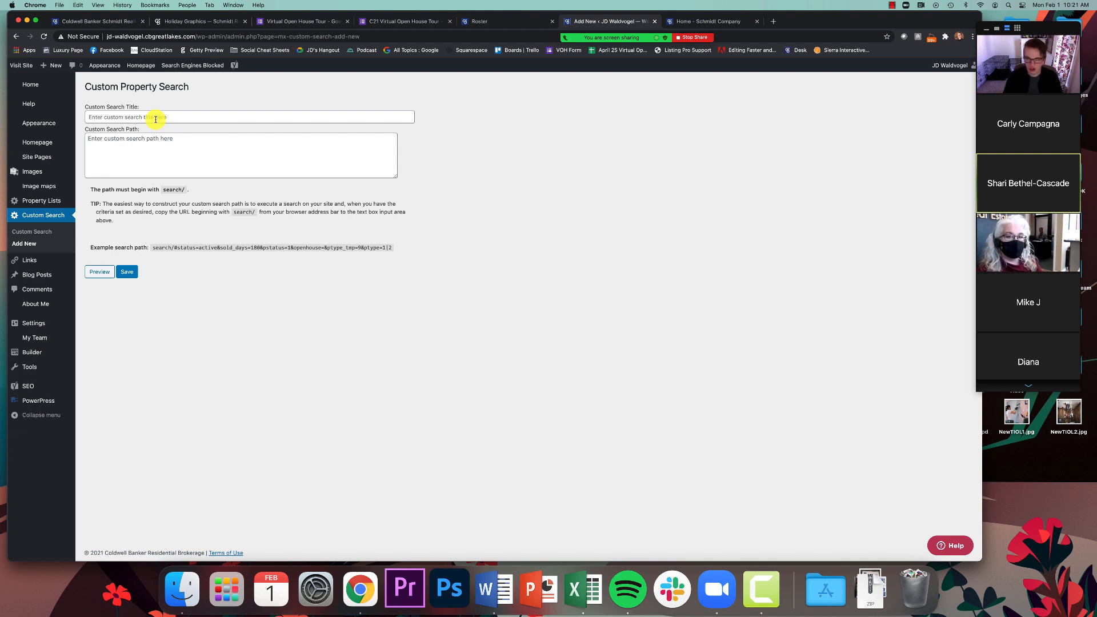
click(160, 117)
click(510, 147)
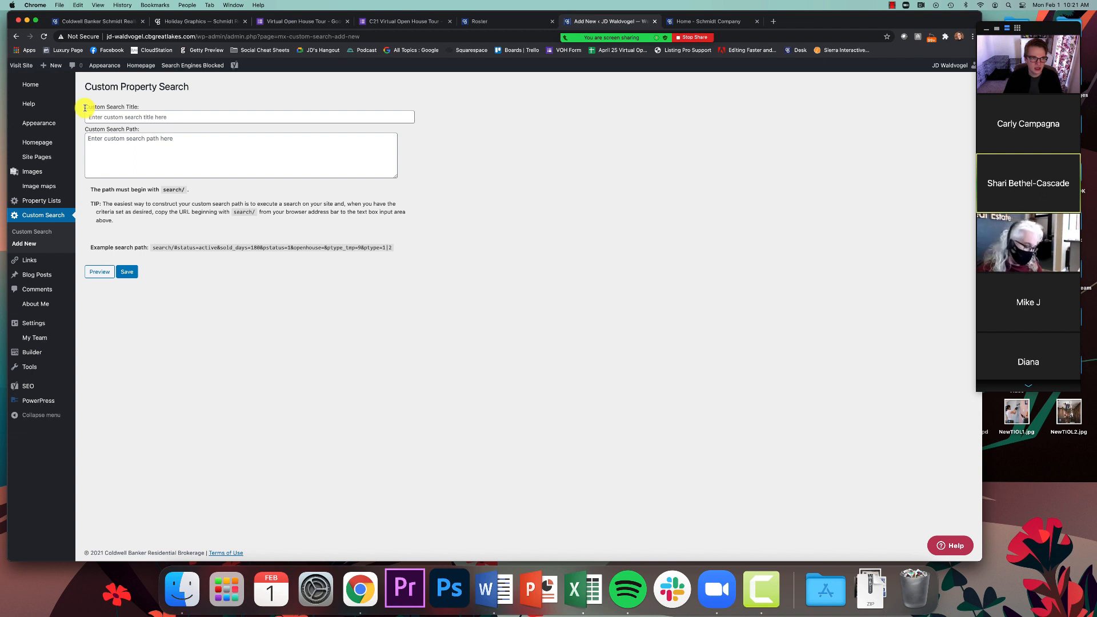
drag(84, 108, 152, 105)
click(152, 107)
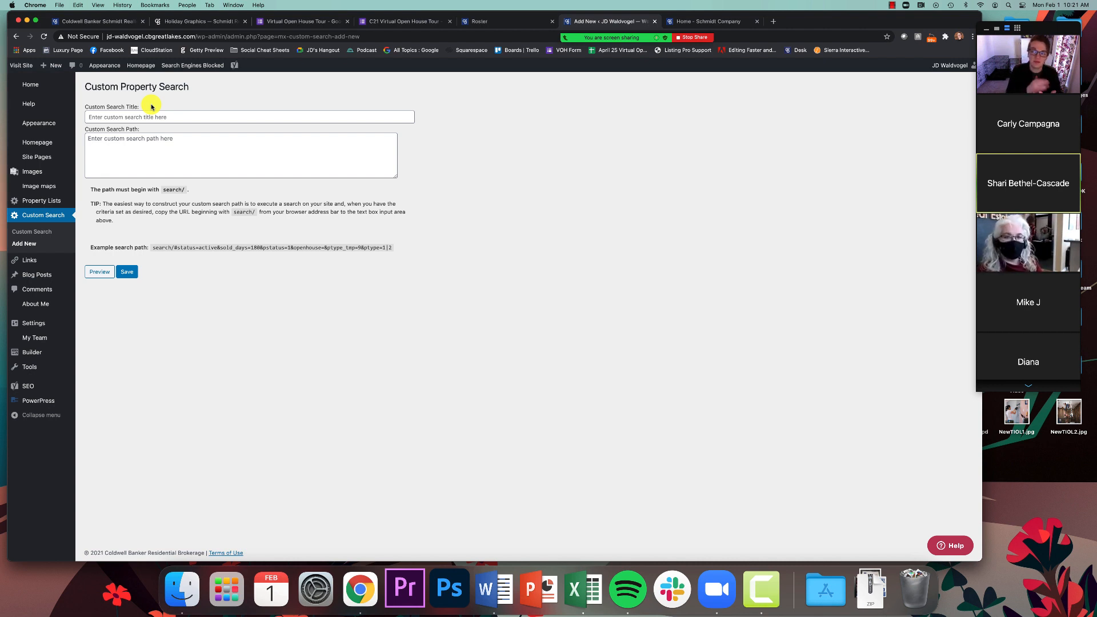
Title the new custom search Holland Area Luxury Homes
click(148, 116)
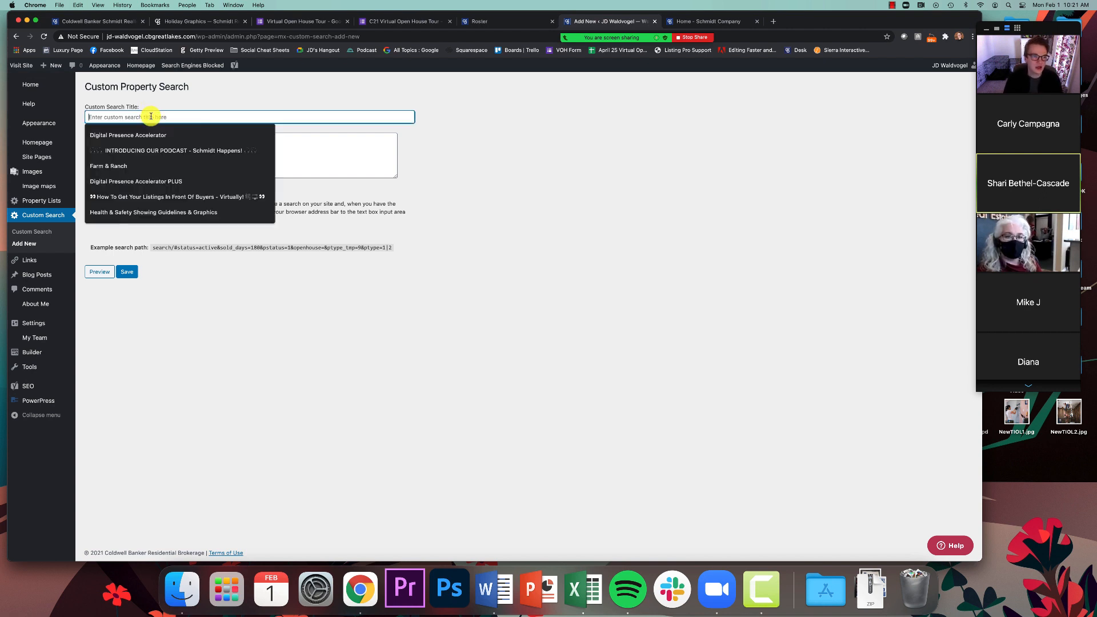
click(175, 104)
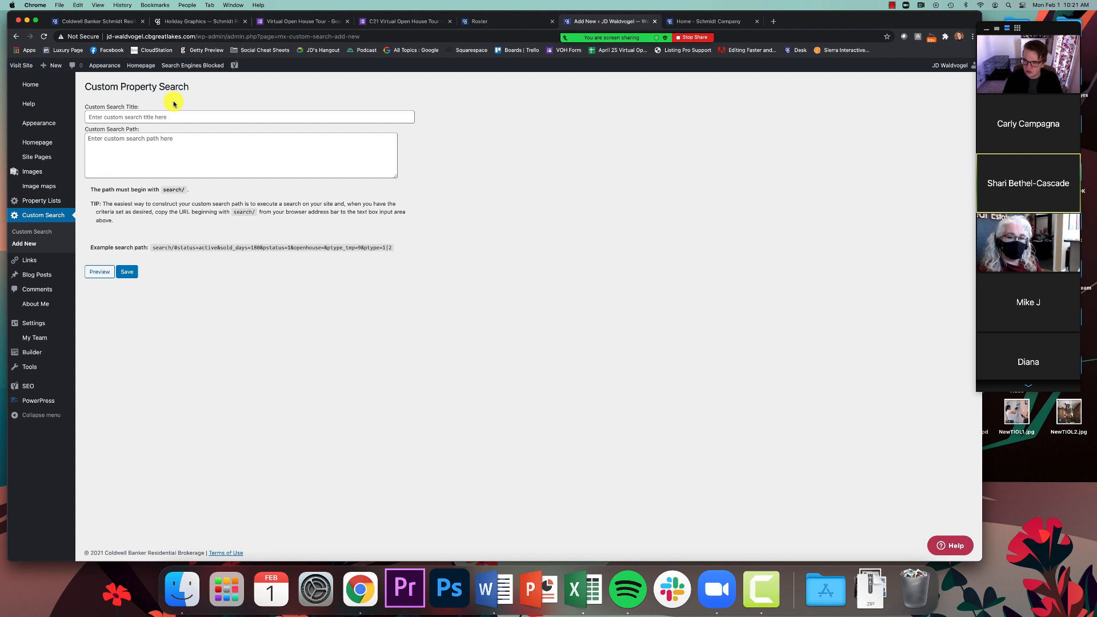
click(162, 117)
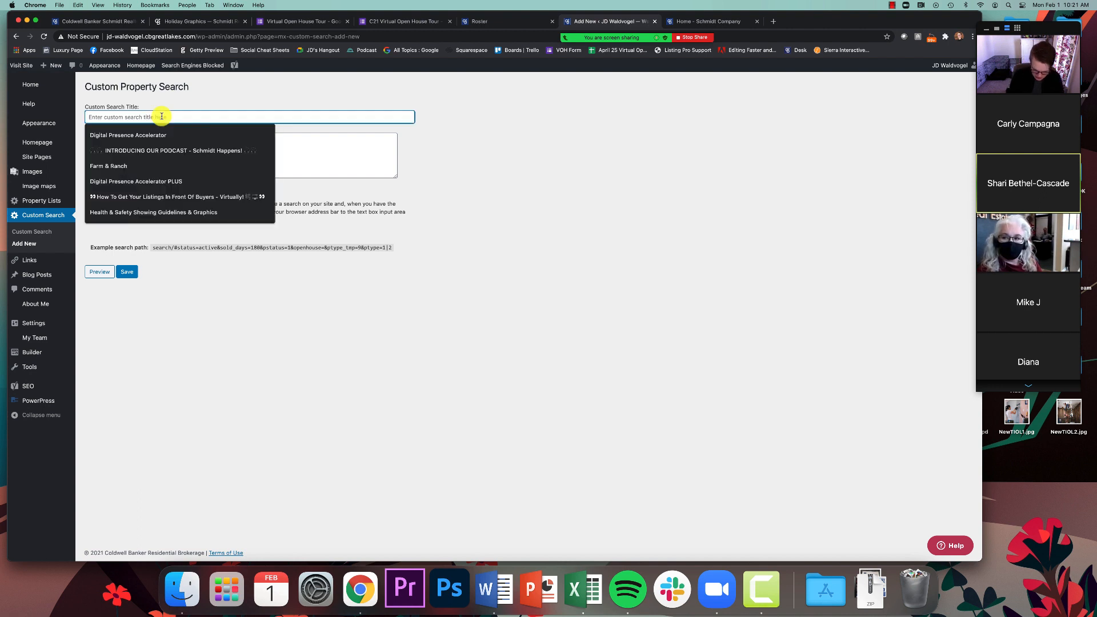
text(Hollan)
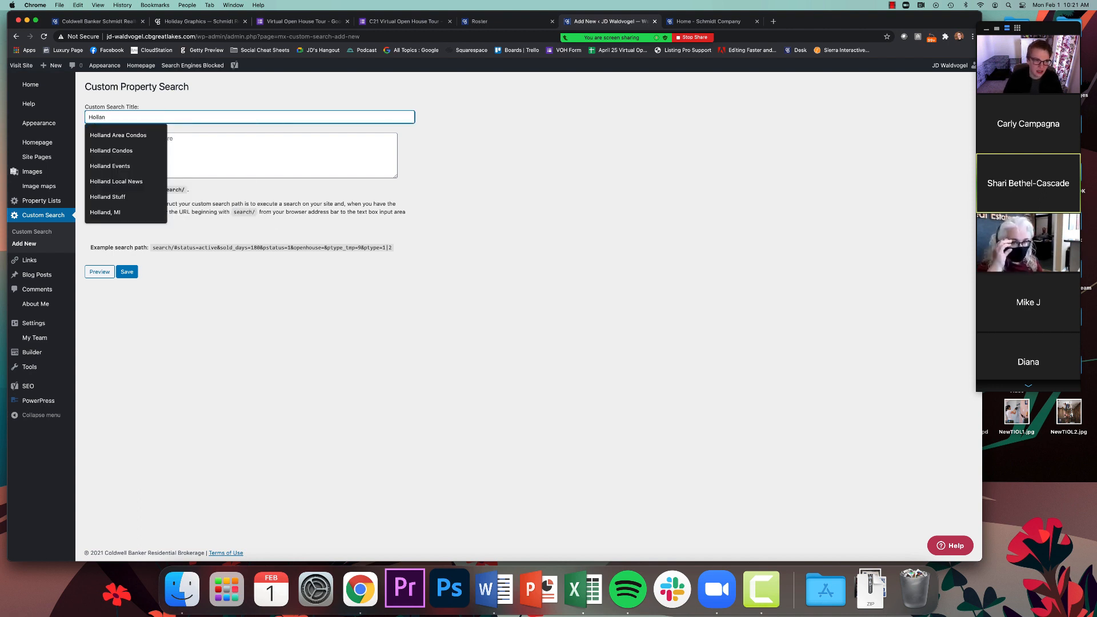
text(d Area Luxu)
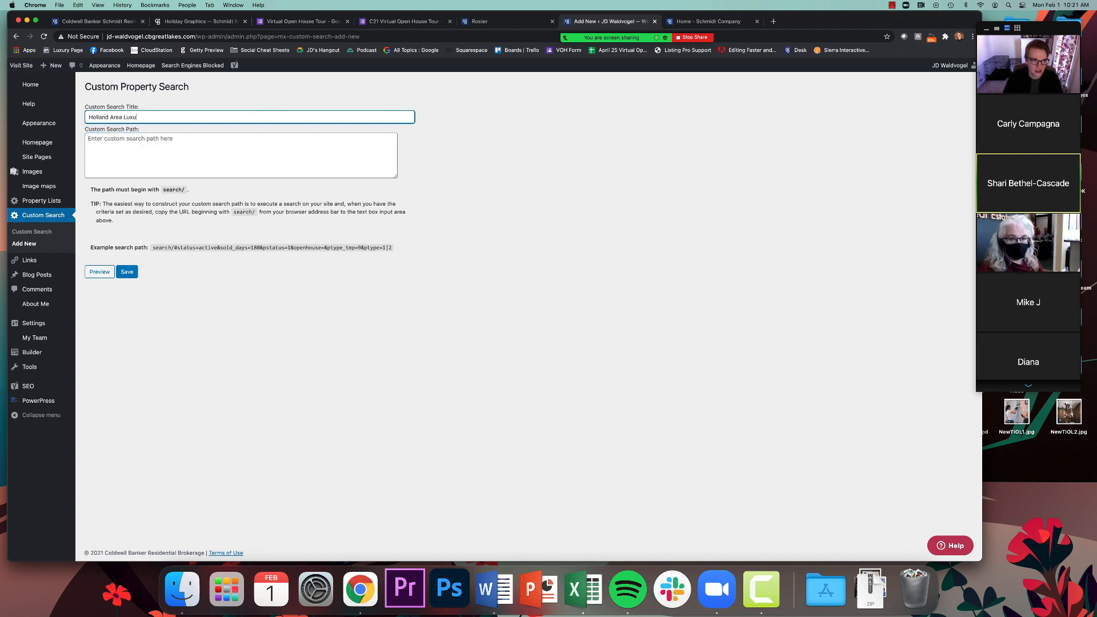
text(ry Homes)
click(432, 208)
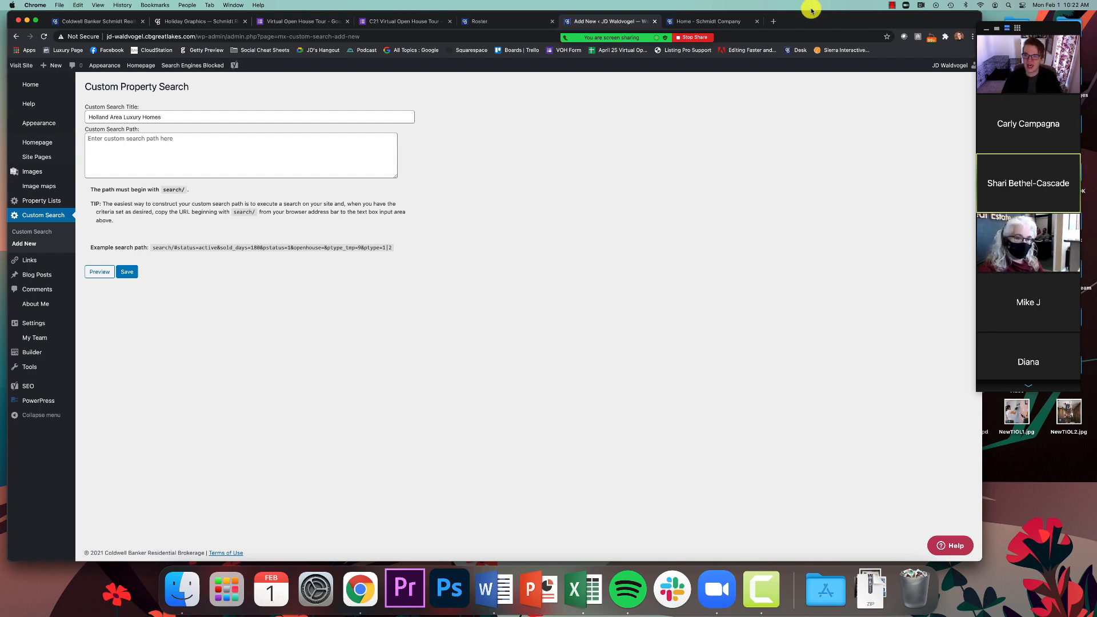
Switch to the Schmidt Company home page, collapse the meeting's participant thumbnails and reposition the browser window
drag(808, 19, 813, 55)
click(733, 57)
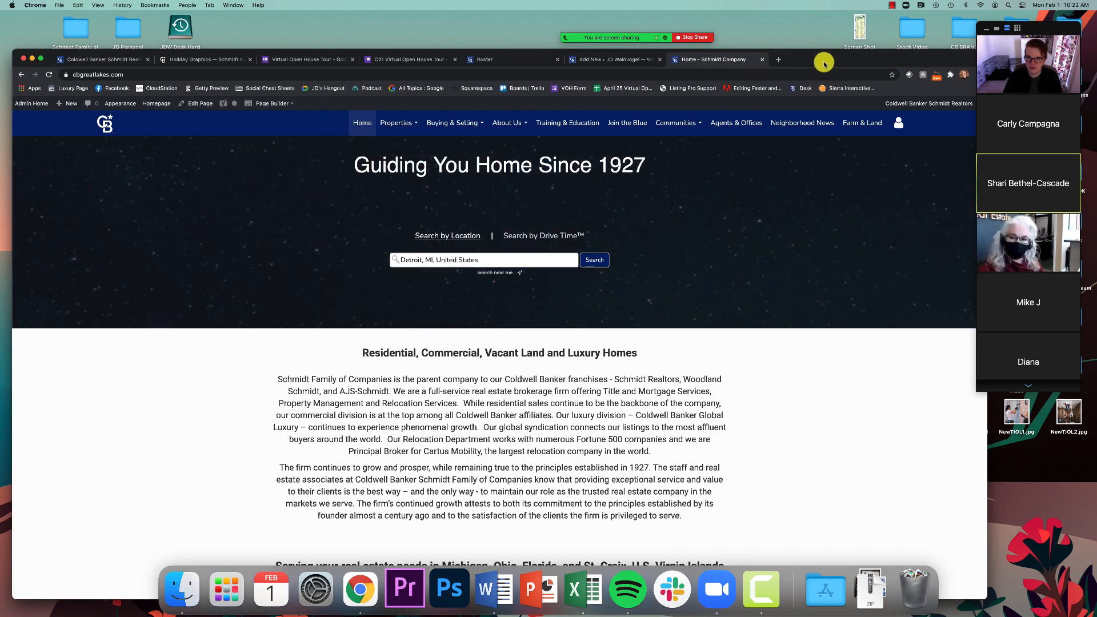
click(987, 29)
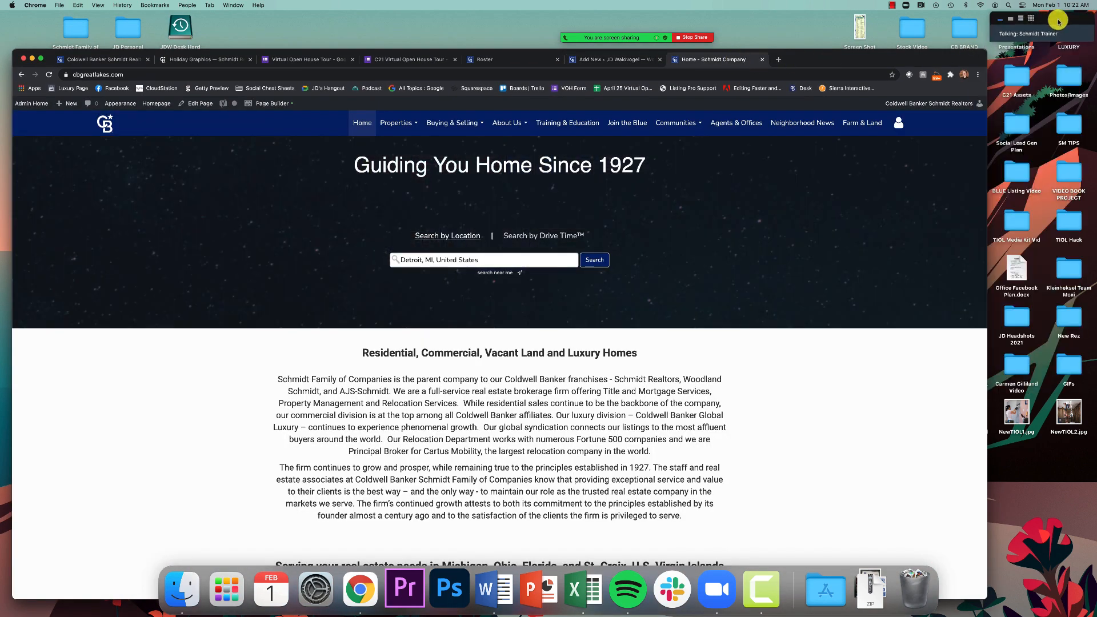
drag(941, 57, 954, 21)
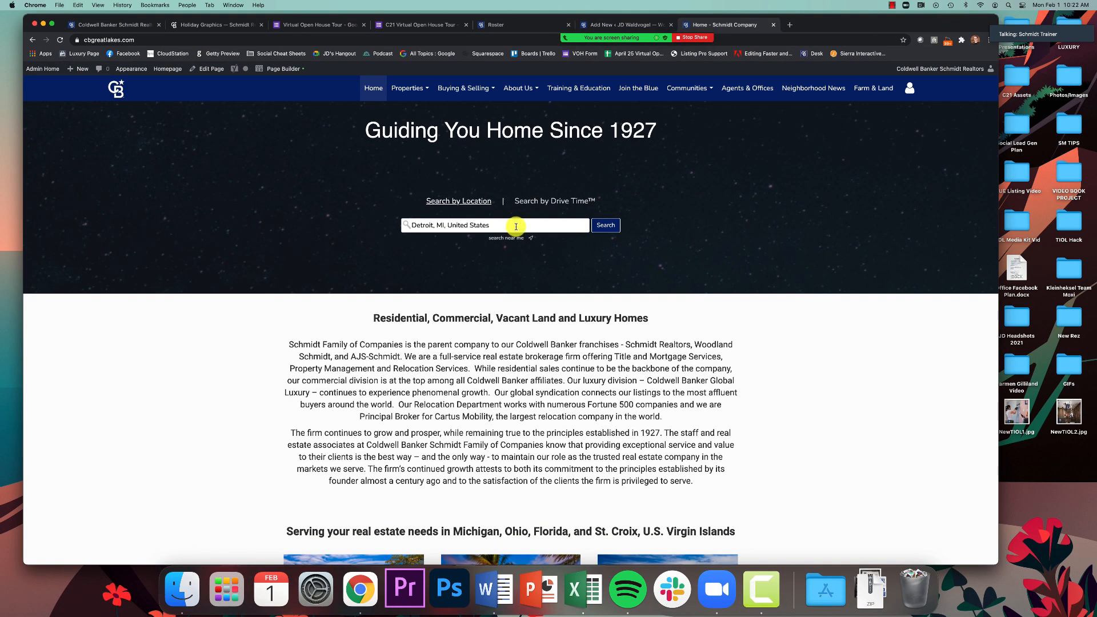
Search properties by location for Holland, MI, USA and show the wider surrounding area on the results map
click(478, 225)
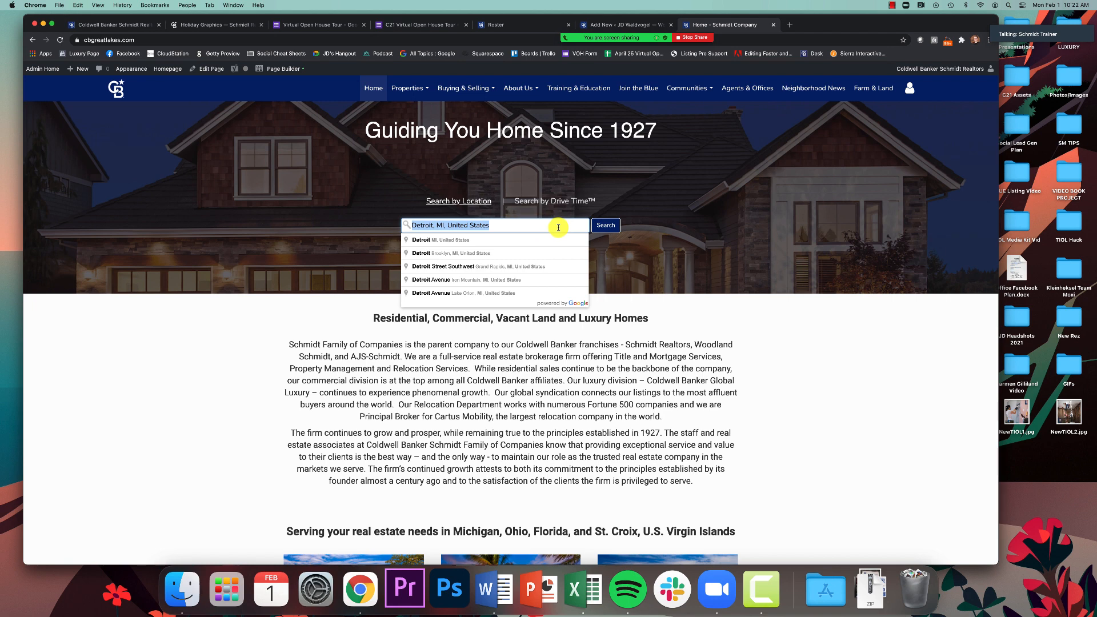
text(holland)
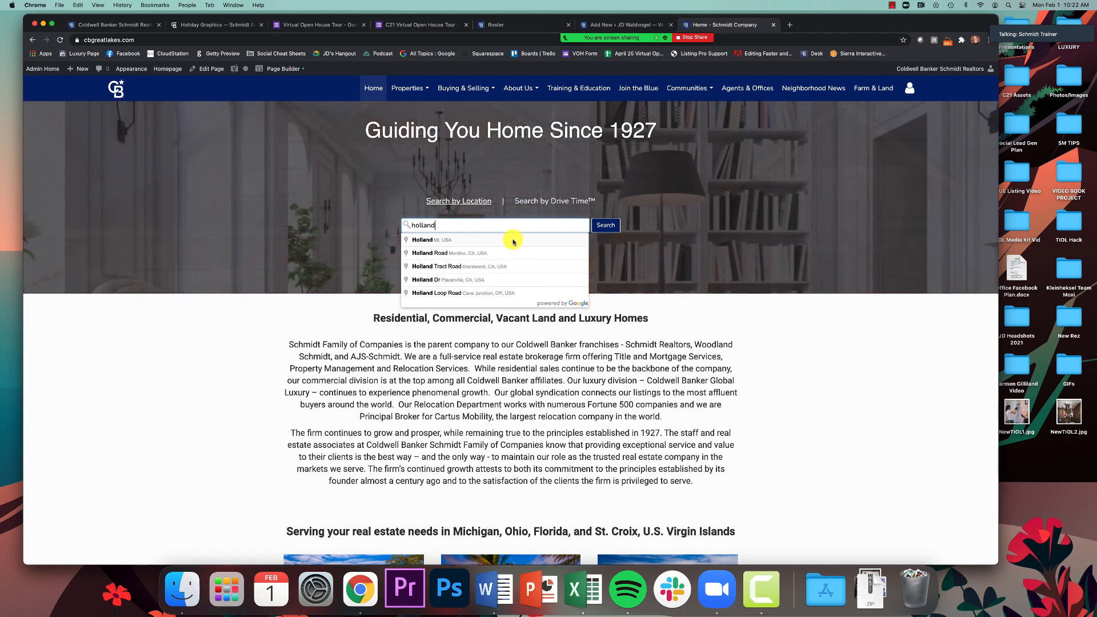
click(513, 239)
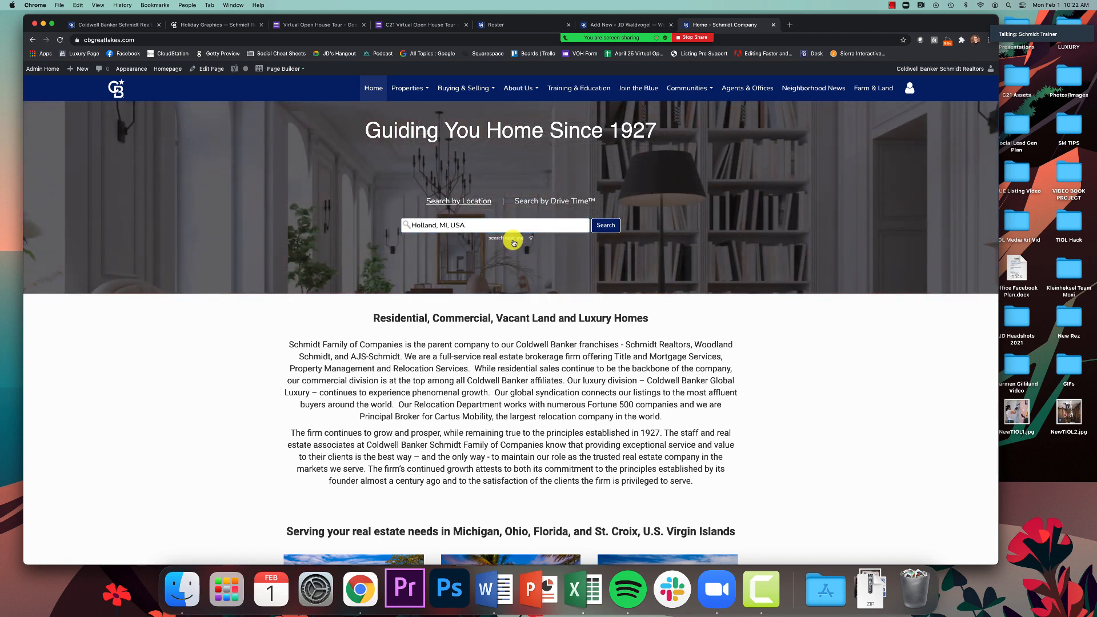
click(606, 226)
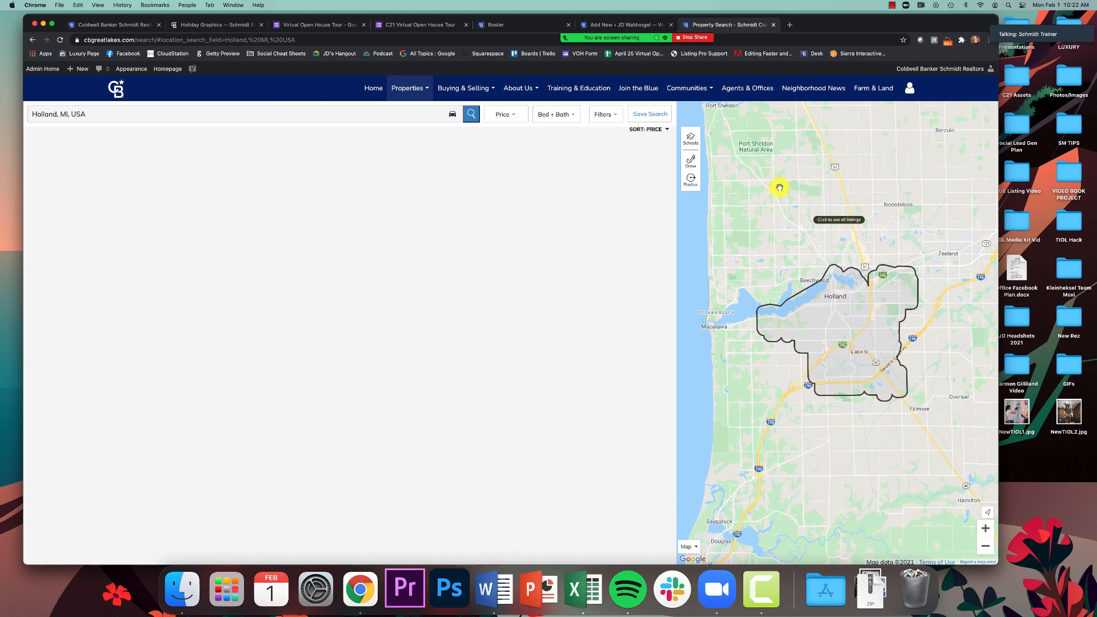
click(983, 547)
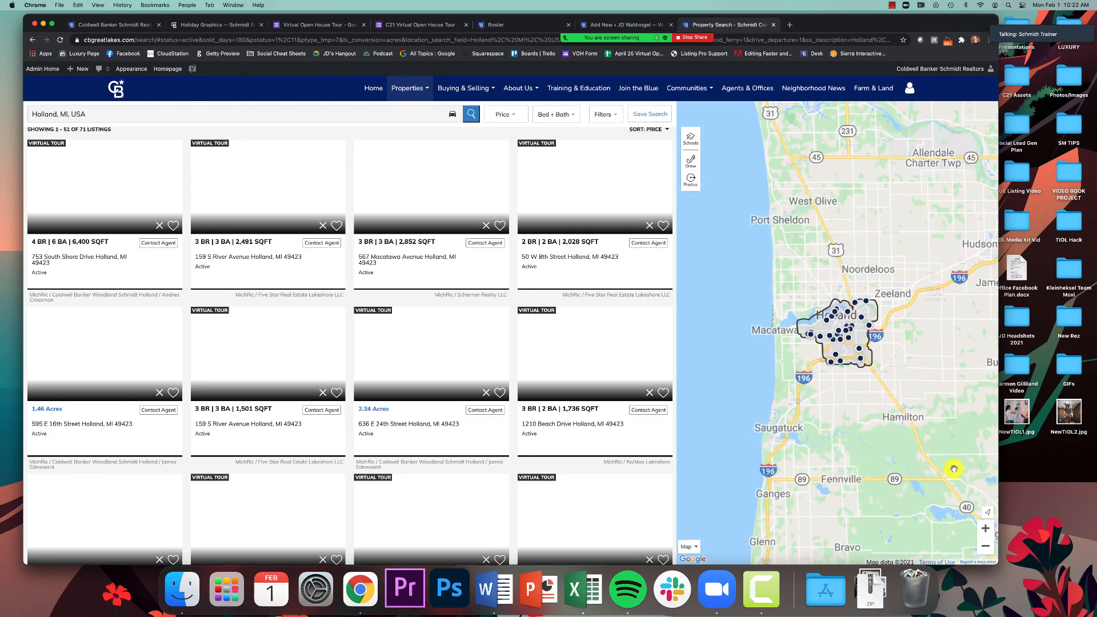
drag(951, 436, 899, 461)
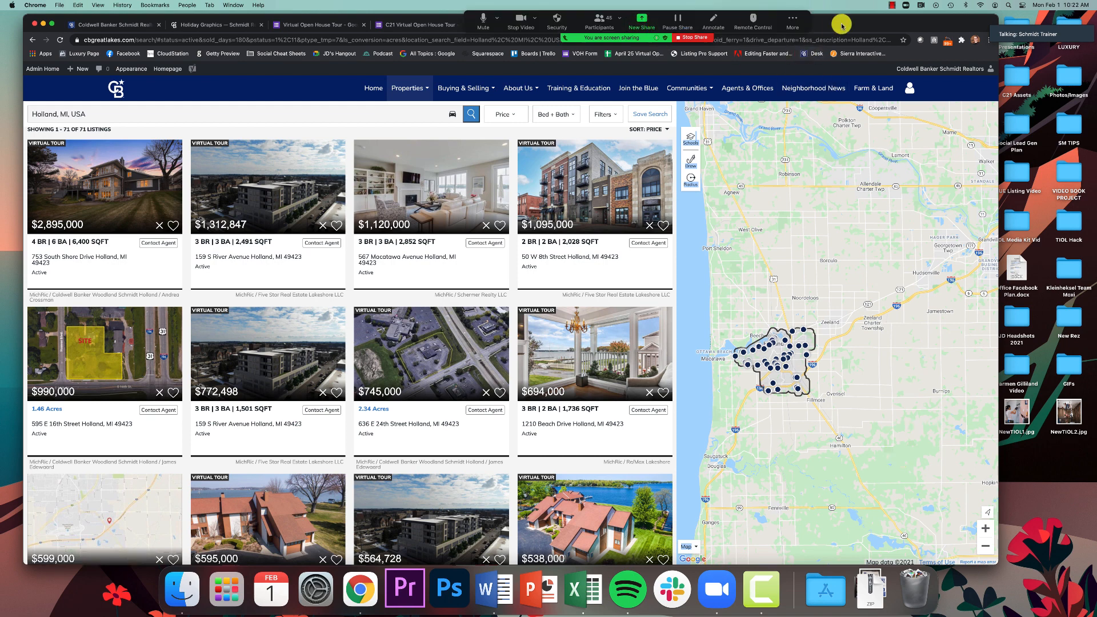
Check the custom search form in the admin tool, return to the Property Search page and reposition the browser window
drag(841, 26, 856, 63)
click(648, 59)
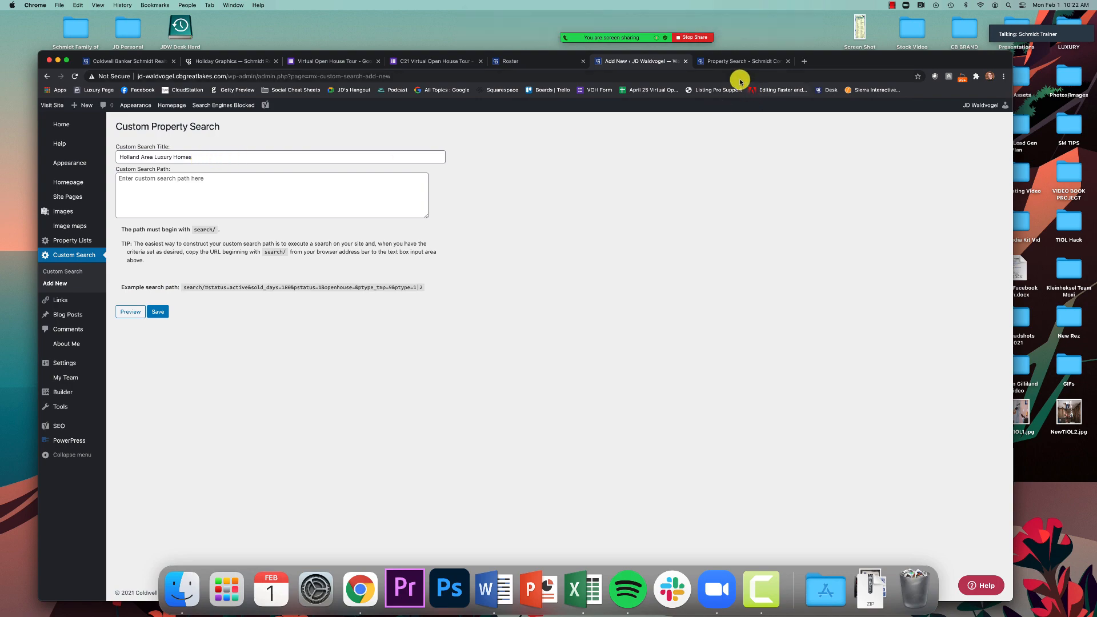
click(753, 64)
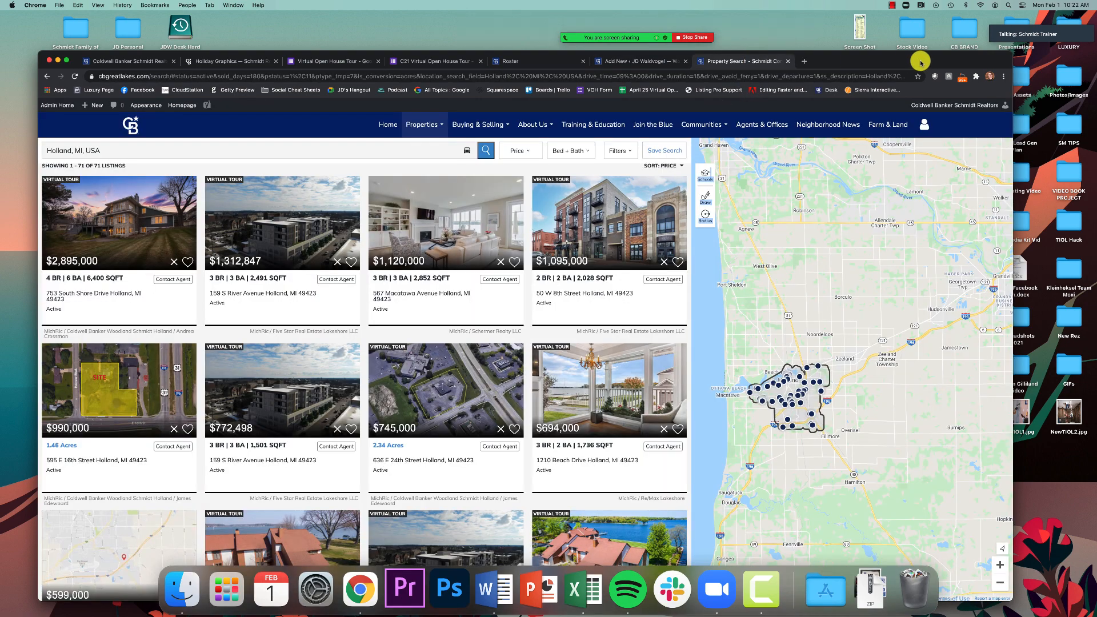
drag(920, 60, 917, 27)
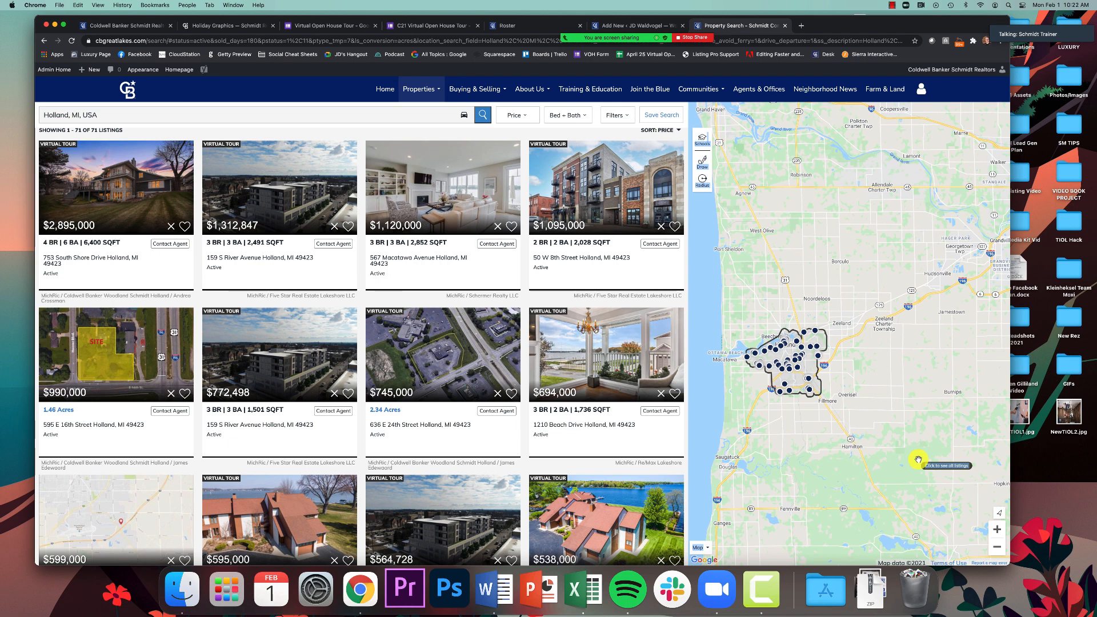
drag(860, 20, 859, 19)
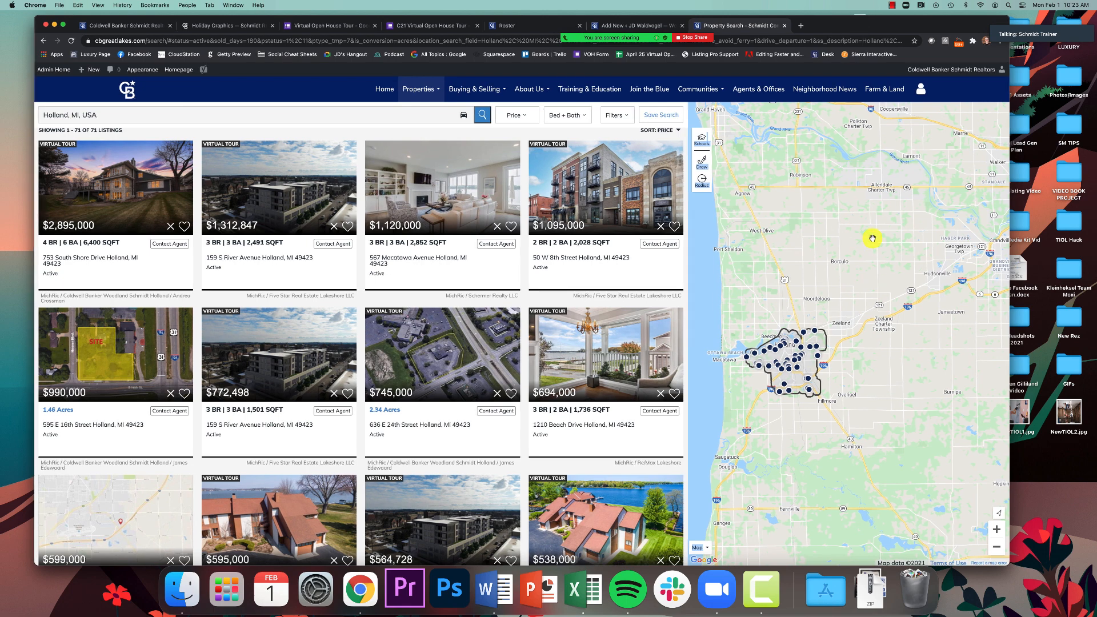
Remove the city boundary from the map and rerun the Holland, MI, USA search to redraw it
click(858, 388)
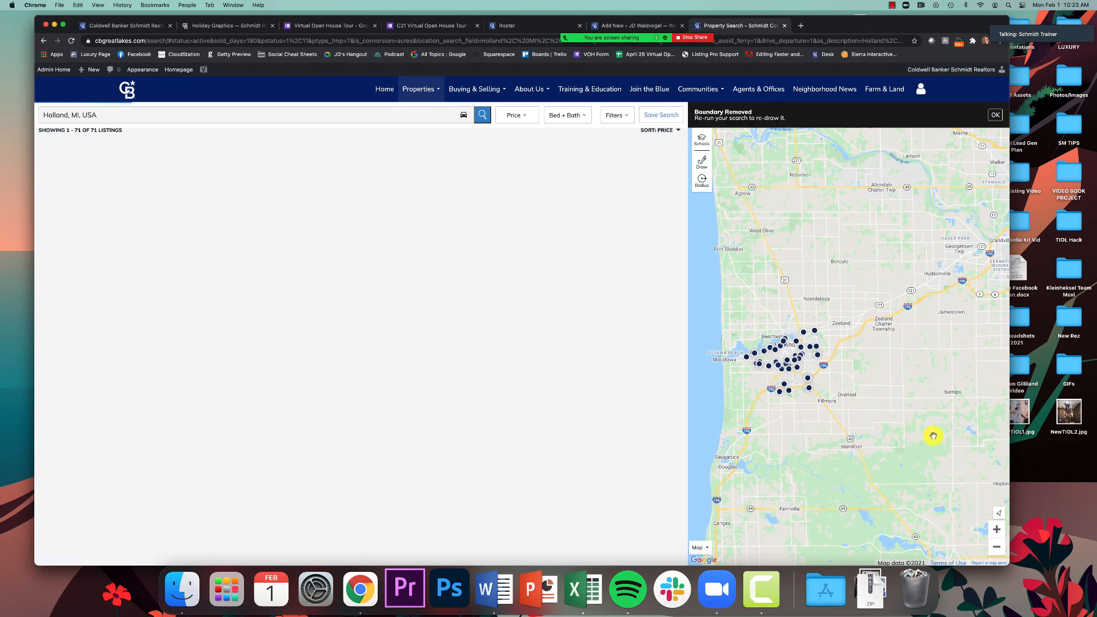
click(994, 116)
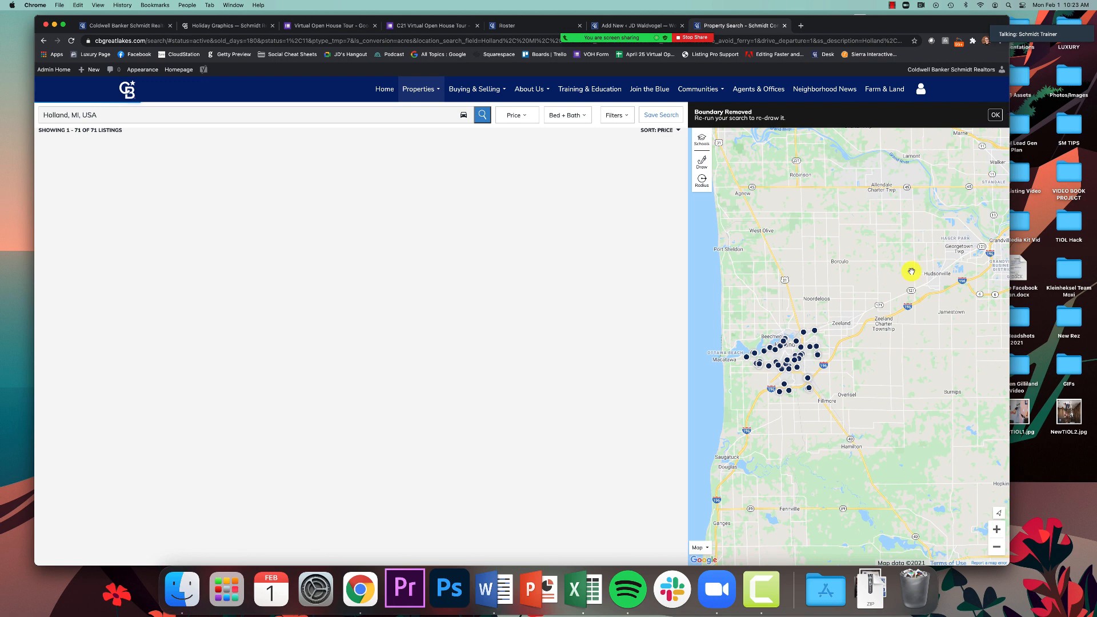
drag(808, 359, 829, 344)
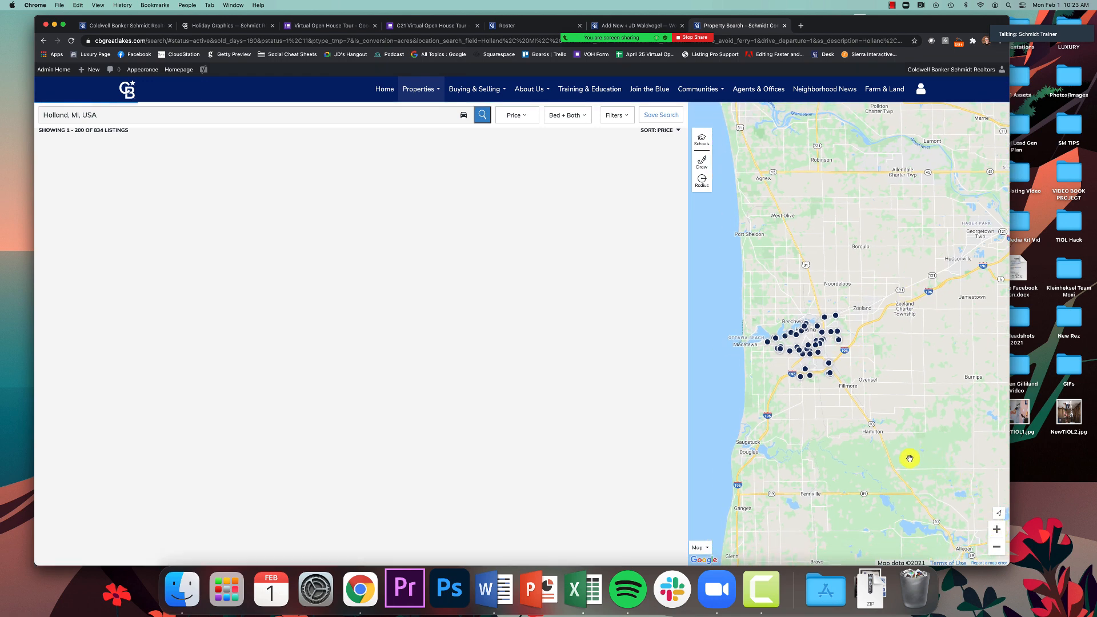
click(482, 115)
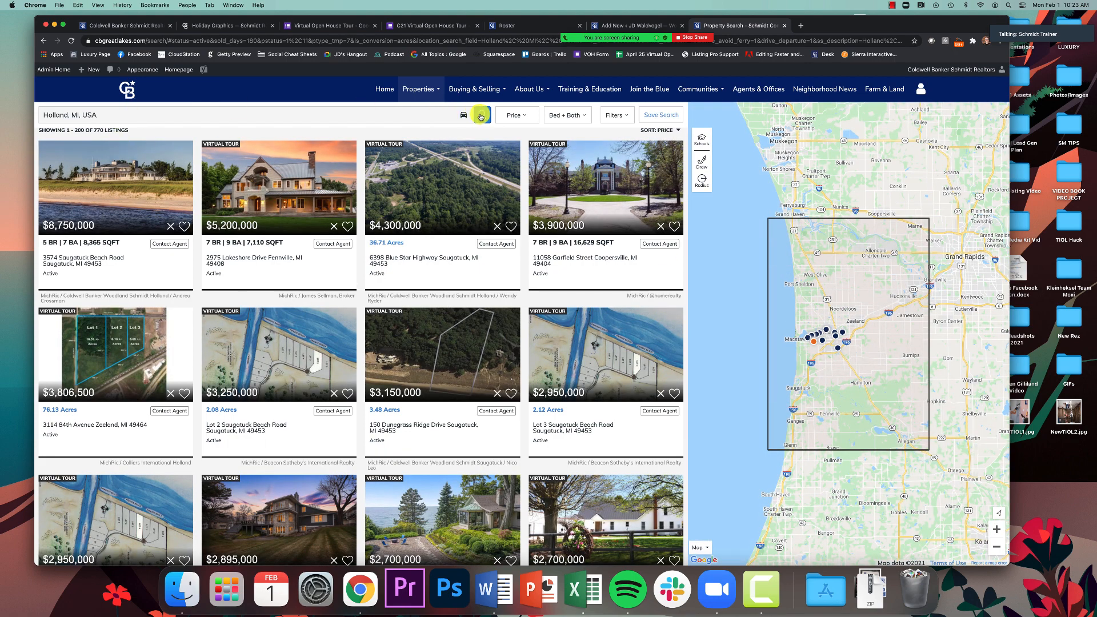
click(996, 531)
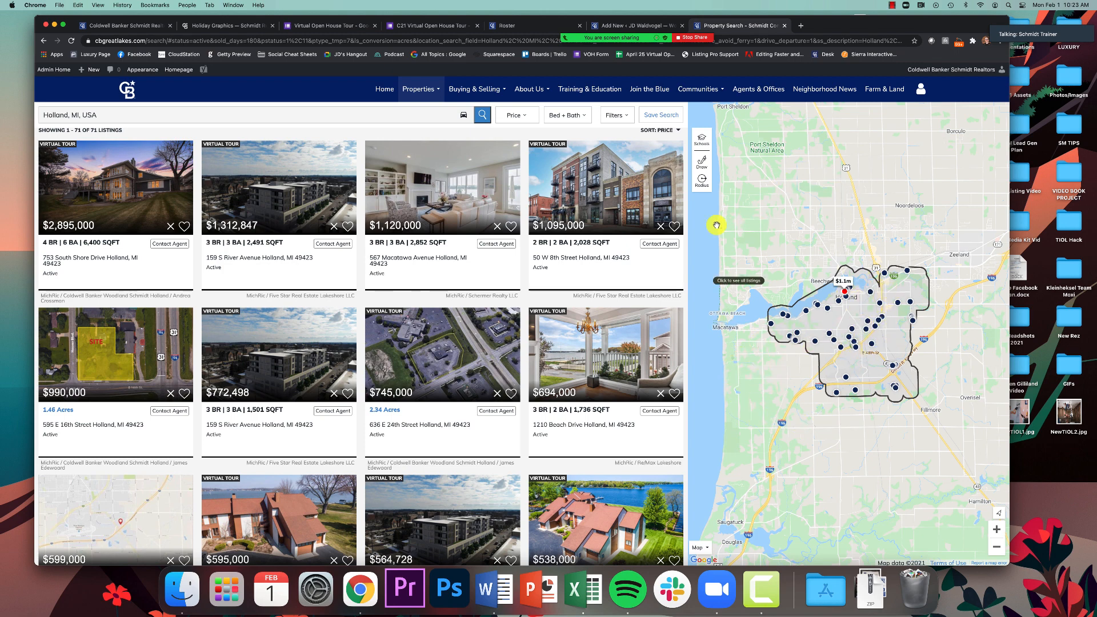
Draw a freehand search boundary around the greater Holland area, from the lakeshore near Port Sheldon to east of Zeeland and south past Fillmore
click(996, 547)
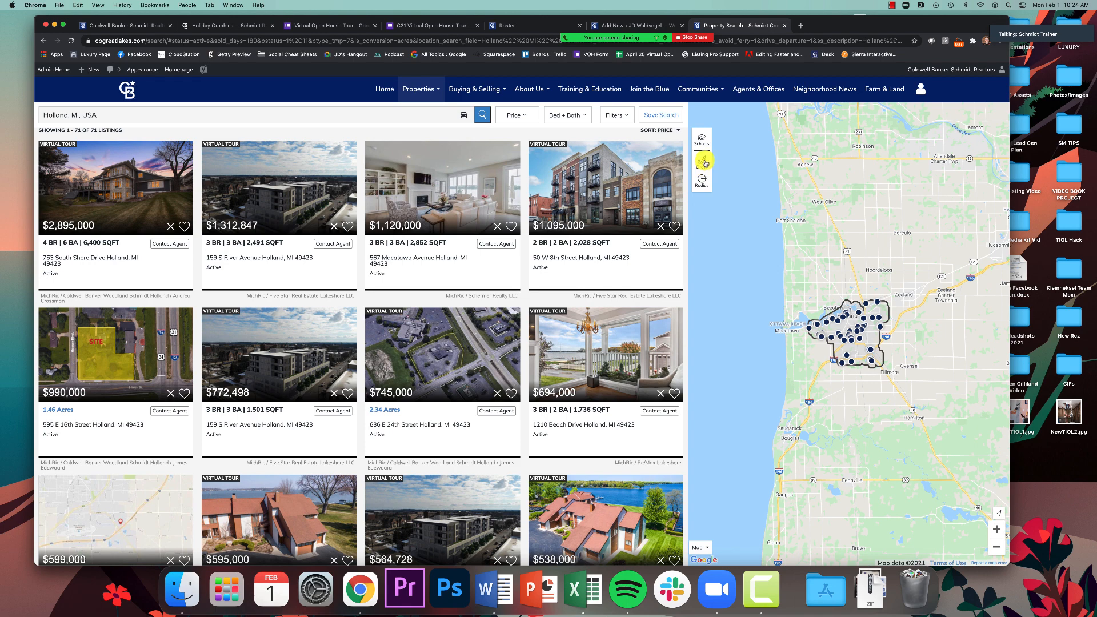
click(704, 162)
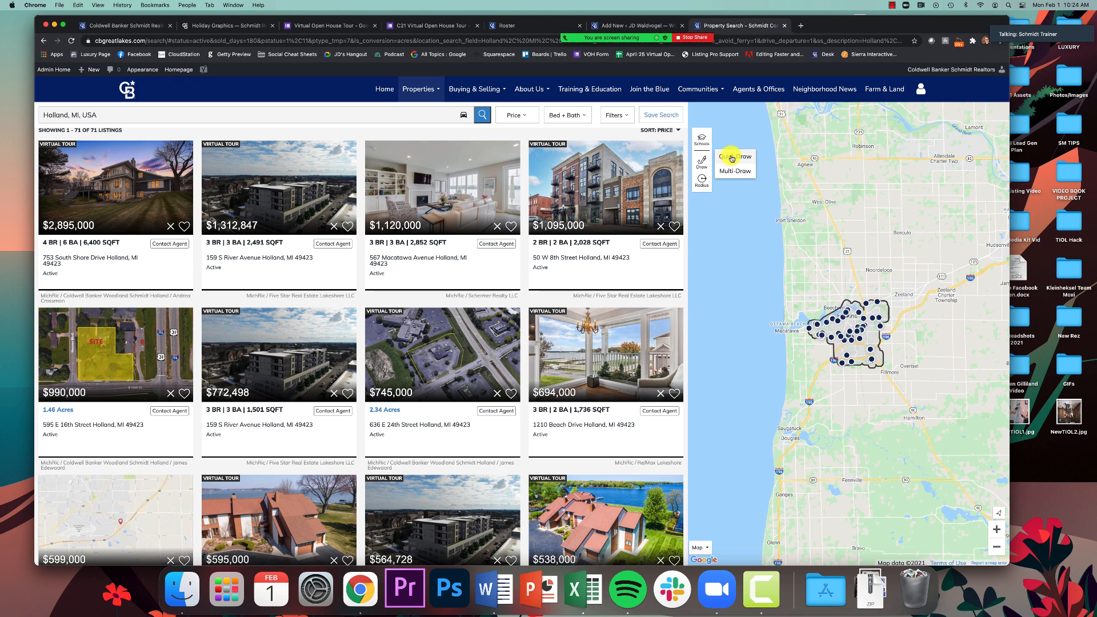
click(732, 158)
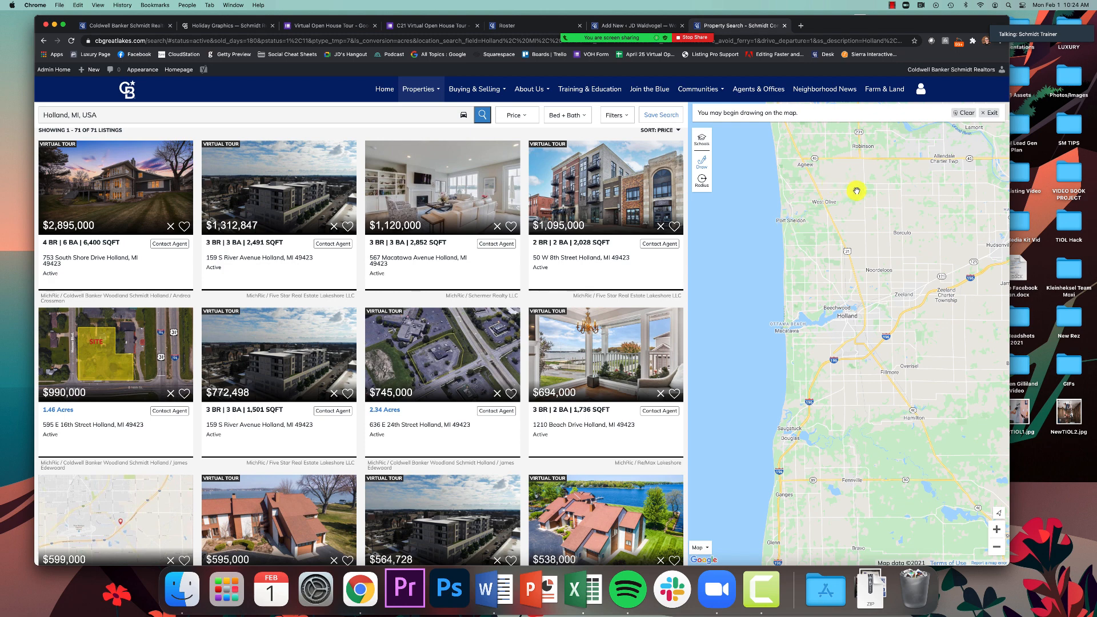
mouse_move(857, 191)
mouse_down()
mouse_move(785, 193)
mouse_move(779, 207)
mouse_move(778, 382)
mouse_up()
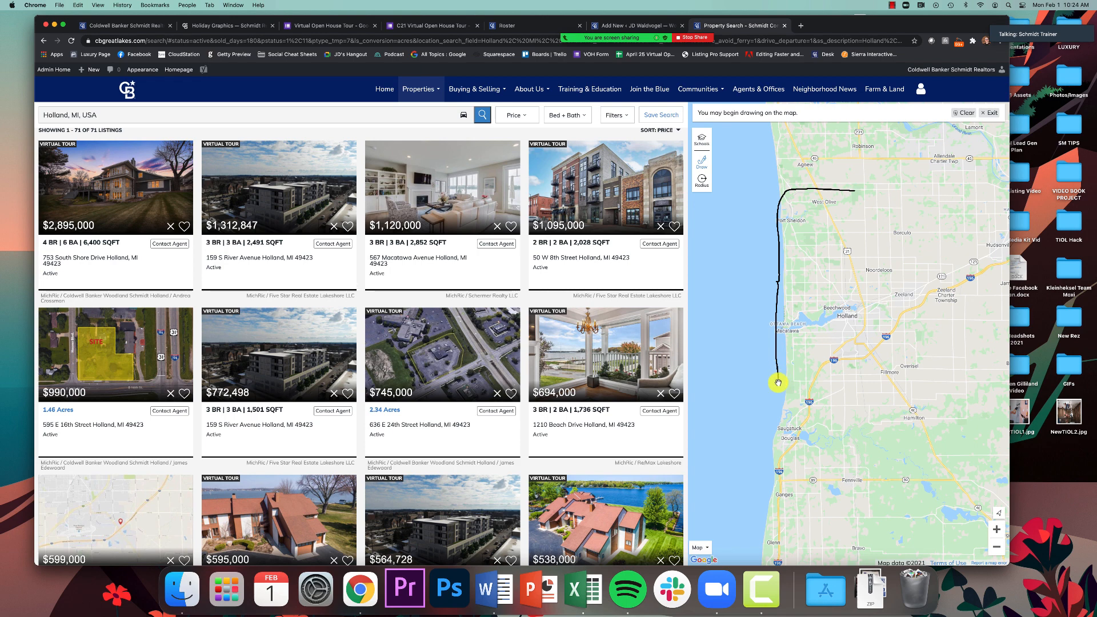
mouse_move(778, 382)
mouse_down()
mouse_move(778, 393)
mouse_move(832, 396)
mouse_move(894, 387)
mouse_move(924, 358)
mouse_move(962, 281)
mouse_move(935, 260)
mouse_move(862, 252)
mouse_move(854, 192)
mouse_up()
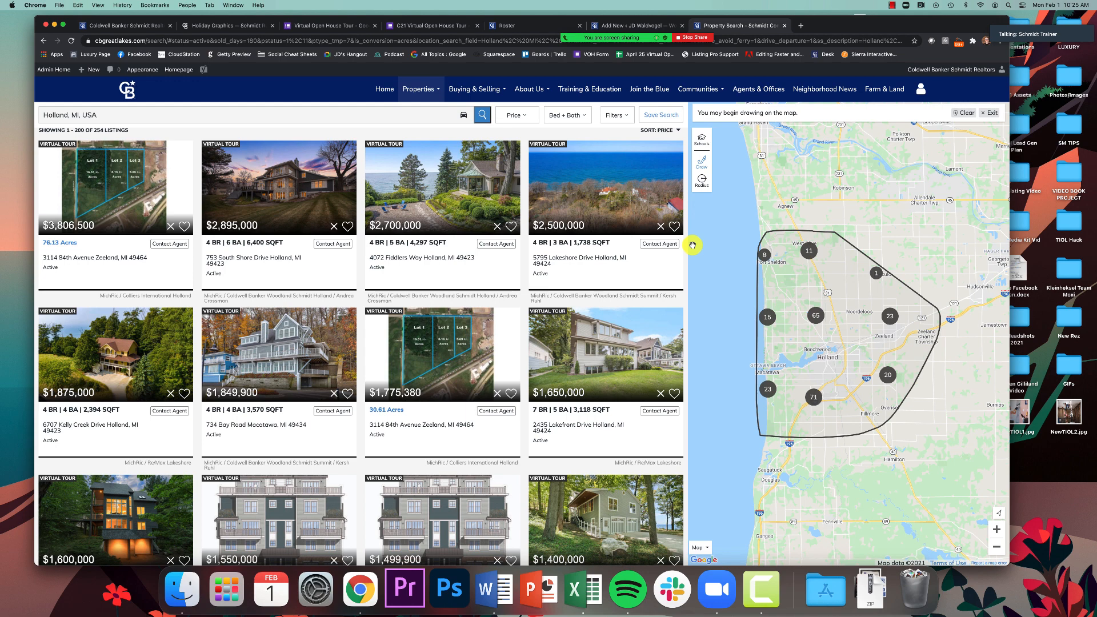
Set the minimum price to 500,000 for the Holland property search, apply it and look over the filtered listings
click(513, 117)
click(514, 143)
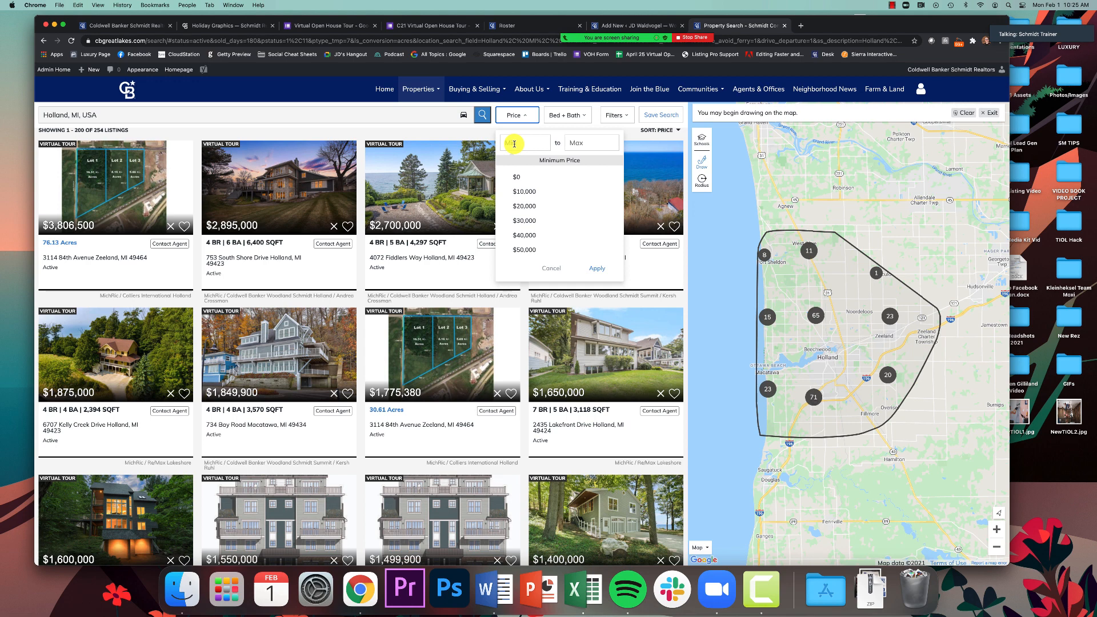
click(514, 143)
text(500,000)
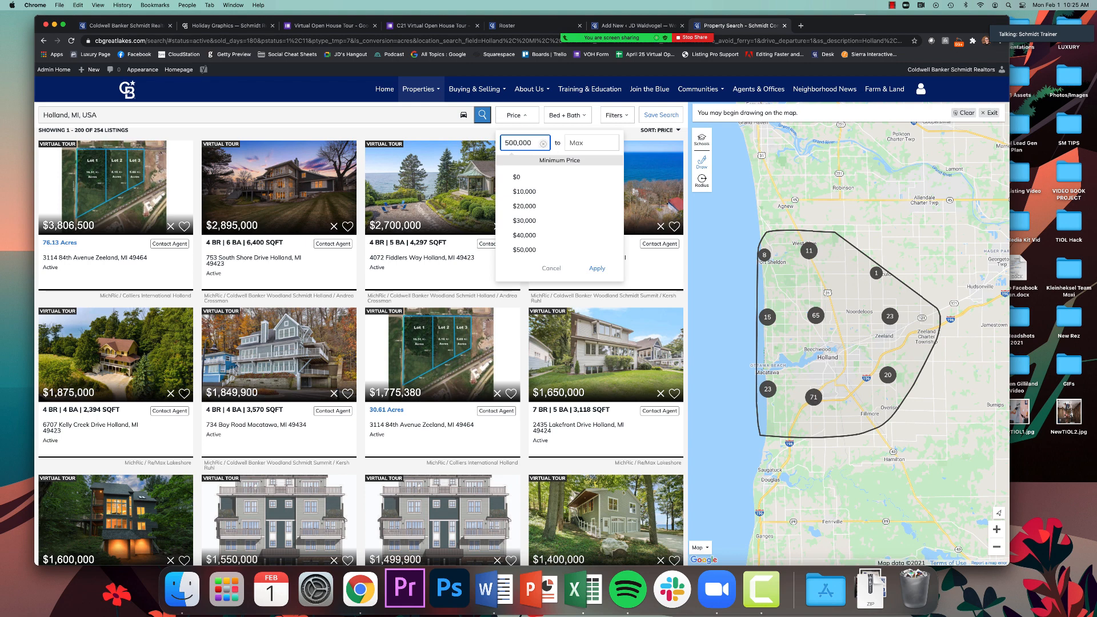
click(595, 269)
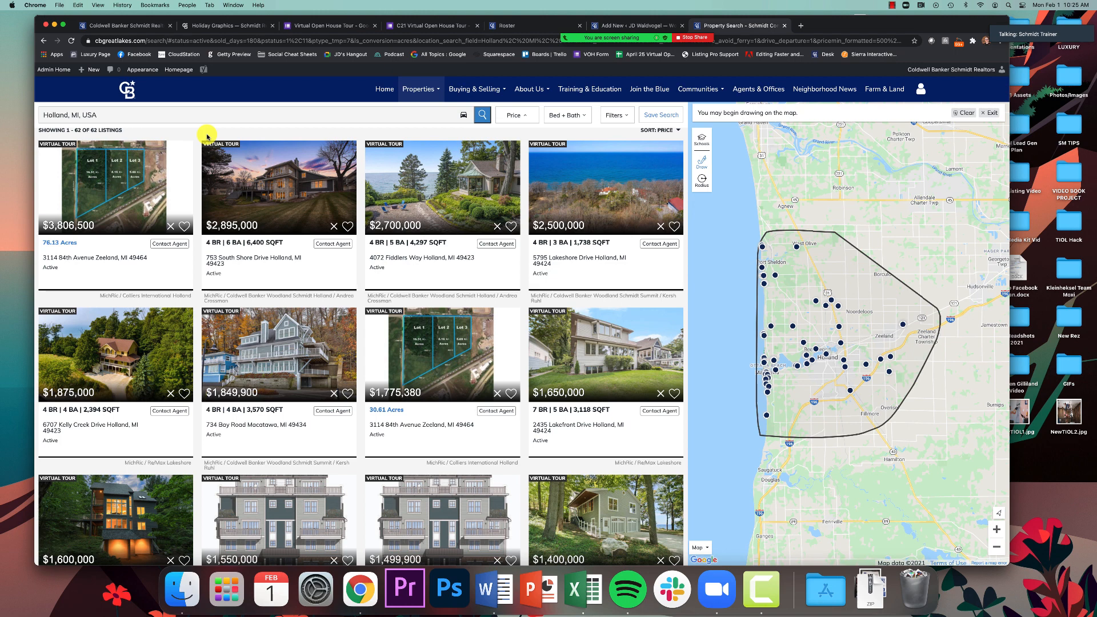
scroll(243, 208, down, 3)
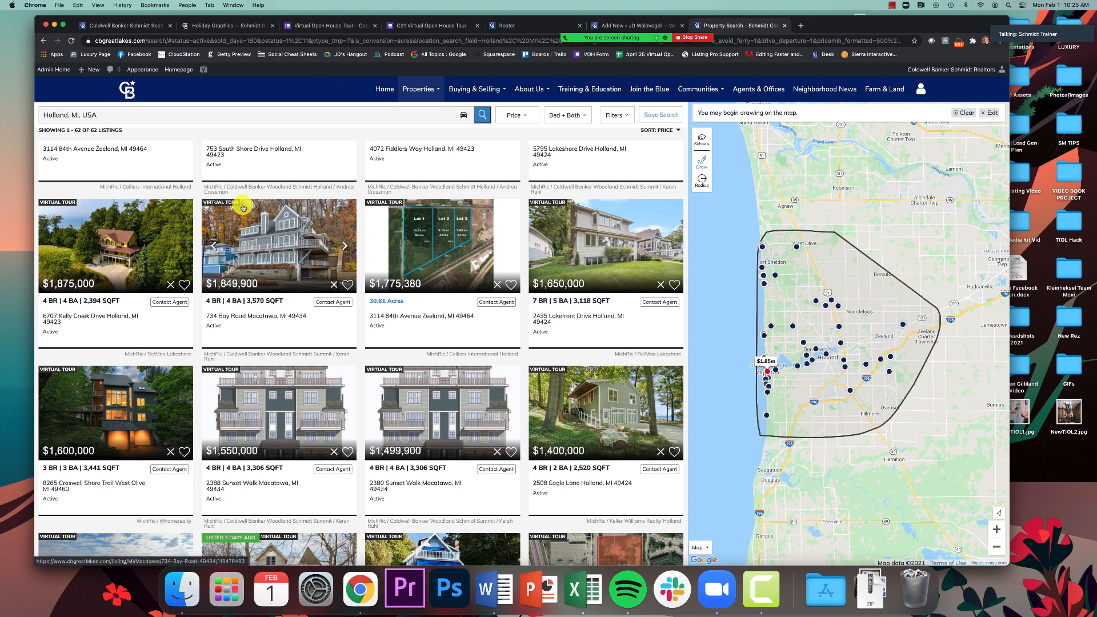
scroll(243, 207, up, 3)
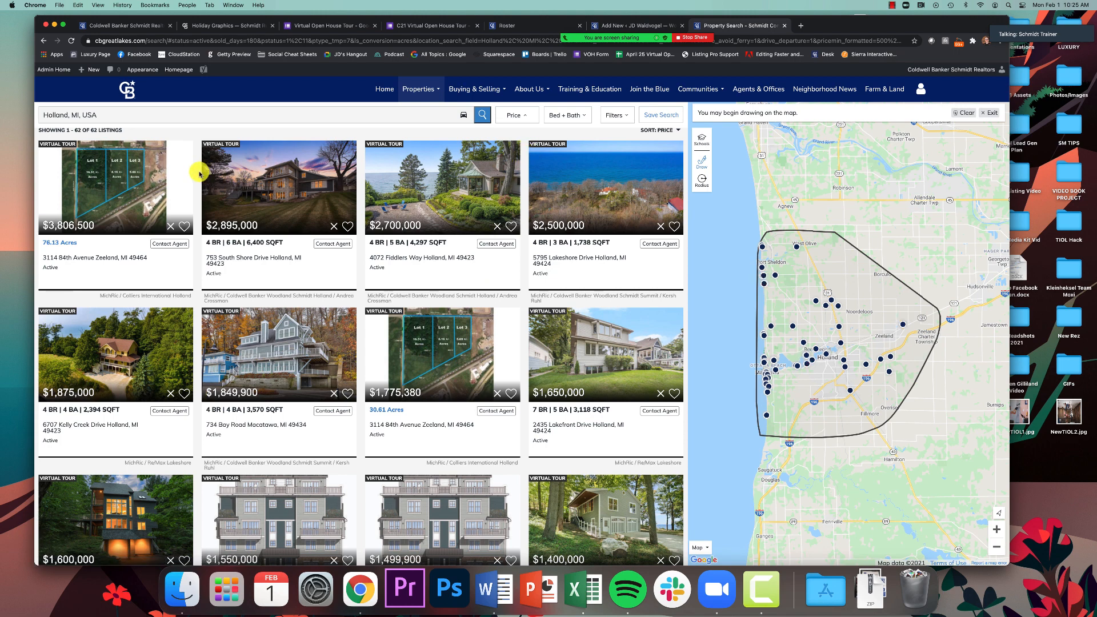
Exclude the Land, Multi-Family and Manufactured property types from the search filters and apply the change
click(615, 110)
click(341, 161)
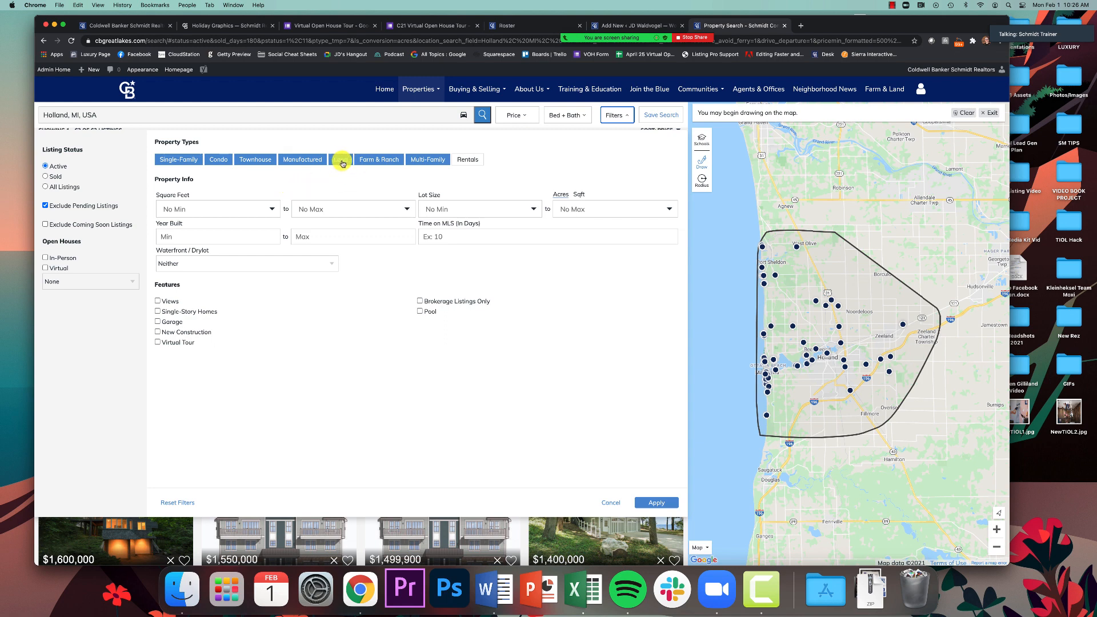
click(414, 162)
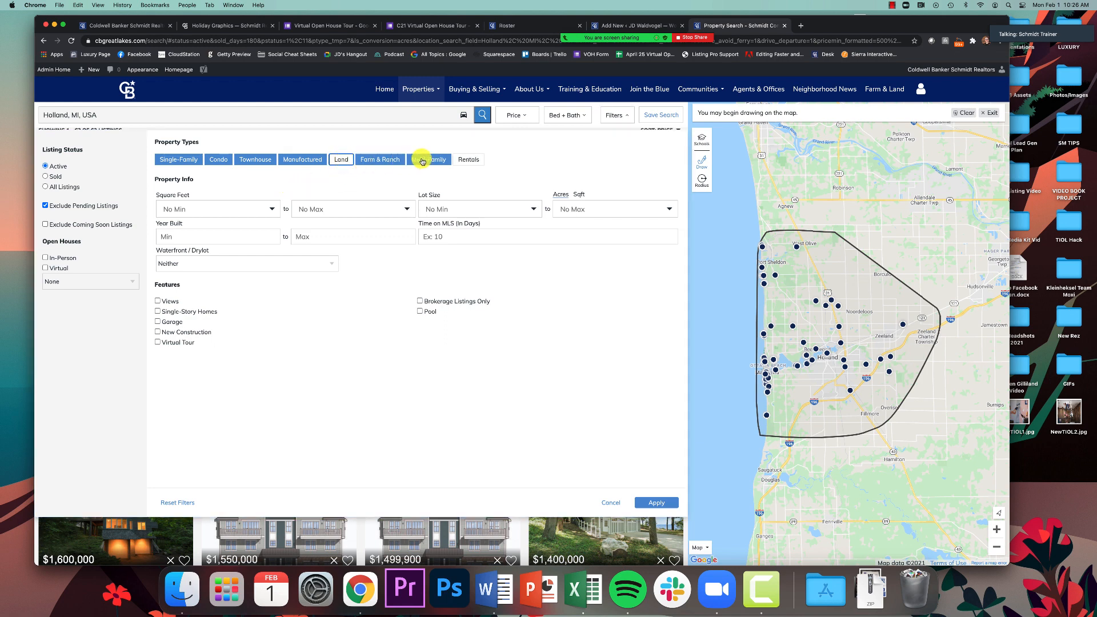
click(313, 161)
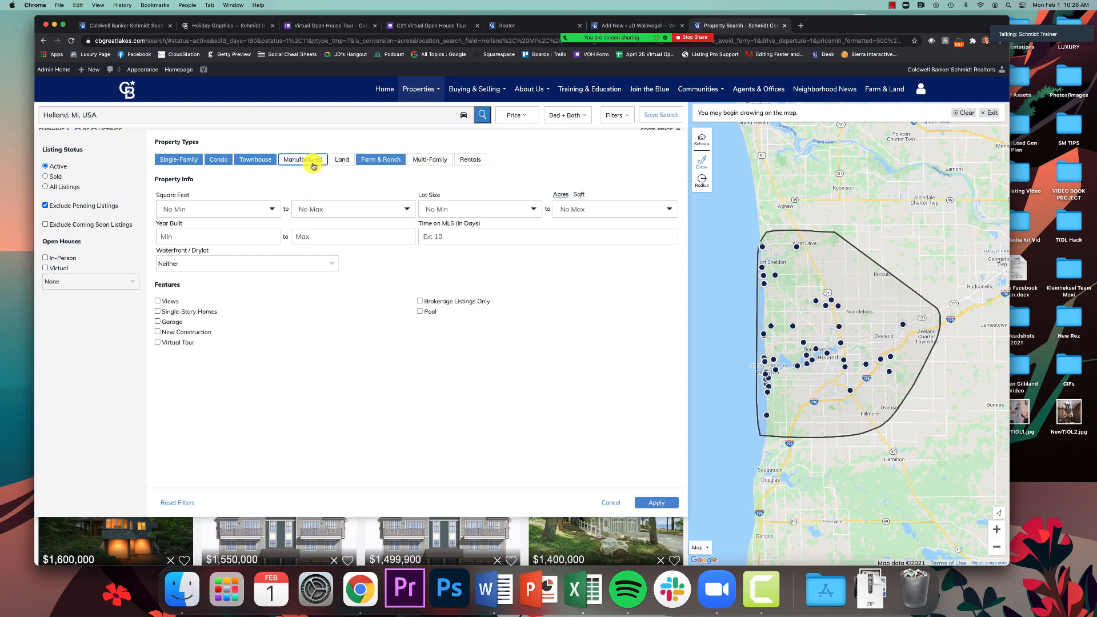
click(657, 502)
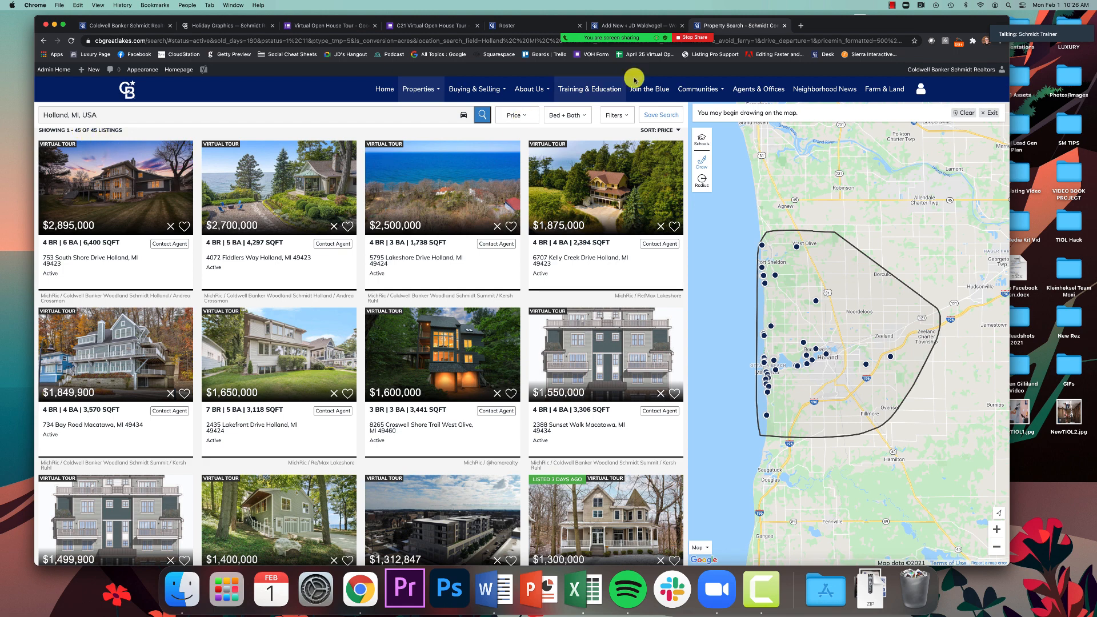
Copy the full URL of the filtered Holland property search and reposition the browser window
mouse_move(836, 26)
mouse_down()
mouse_move(851, 29)
mouse_move(845, 49)
mouse_move(840, 39)
mouse_up()
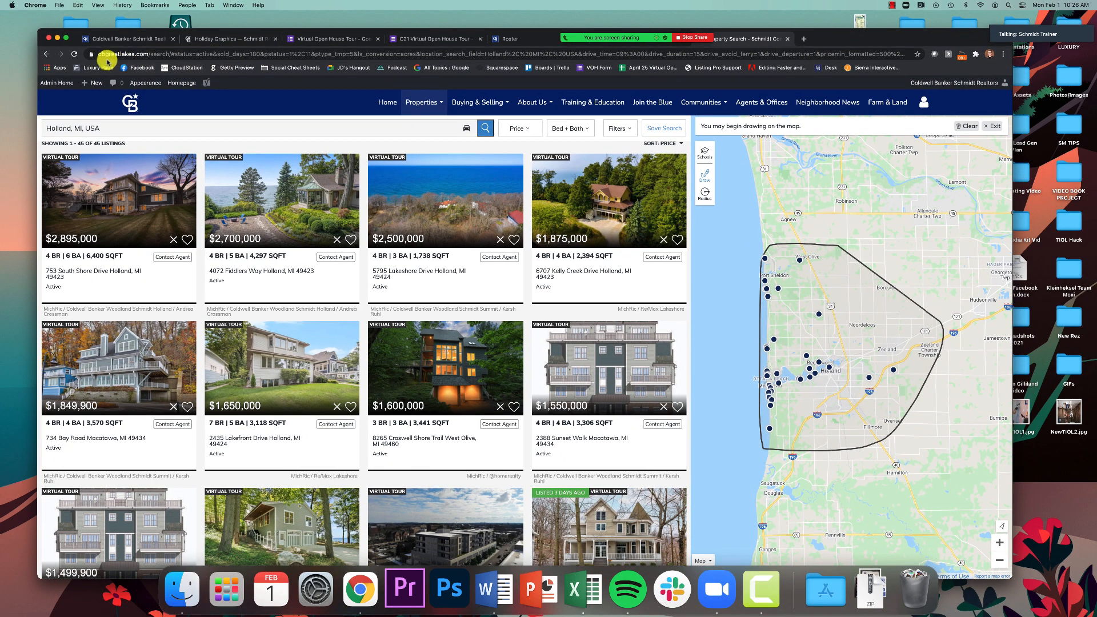
click(360, 53)
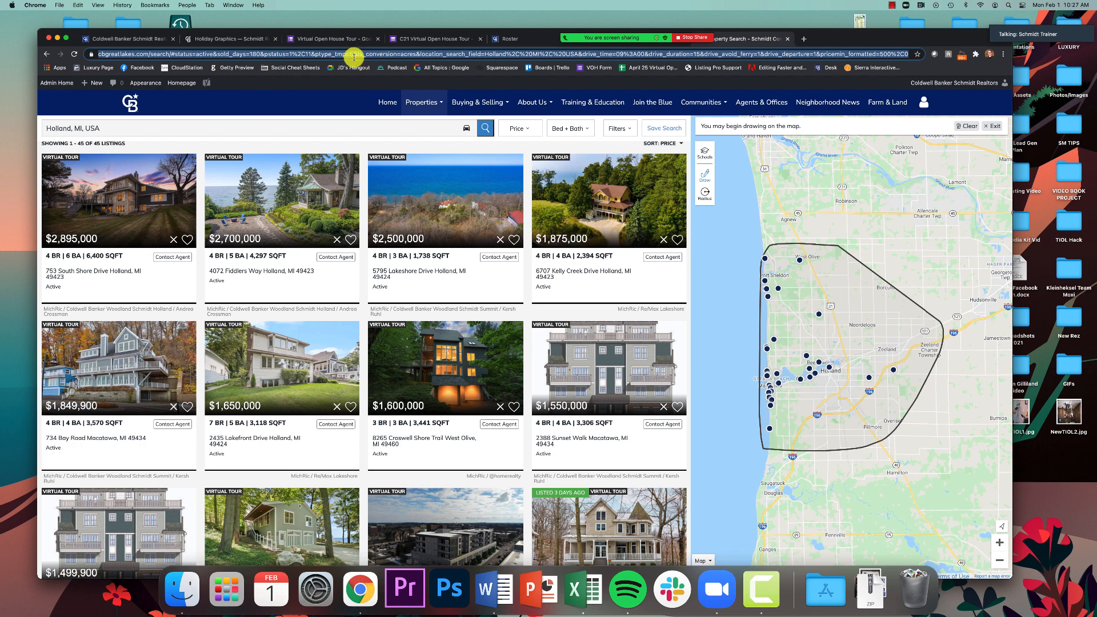
right_click(355, 55)
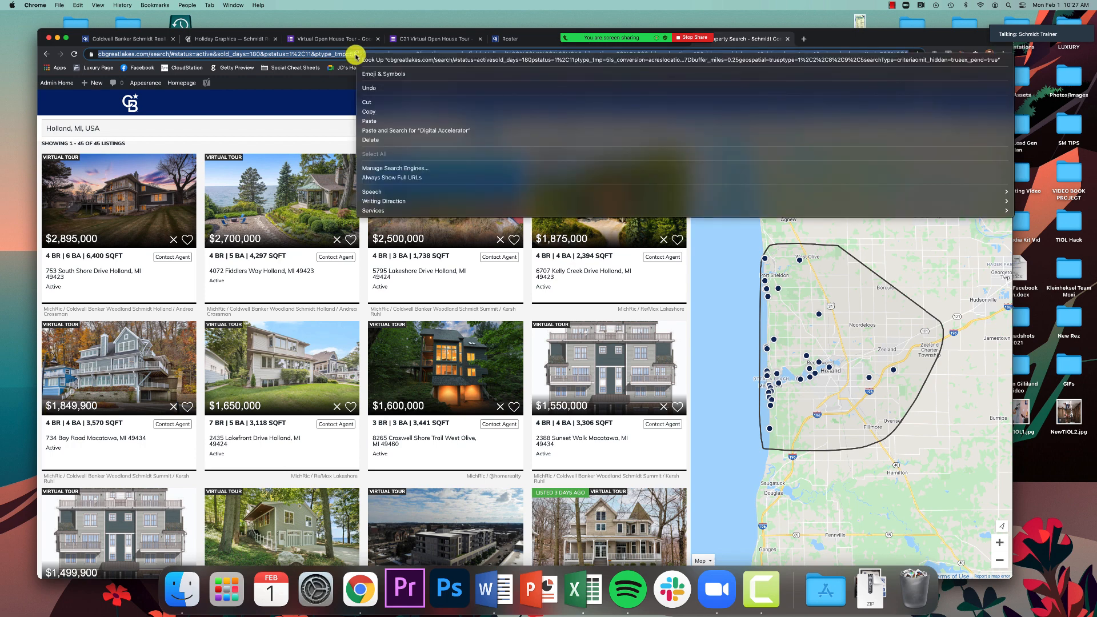
click(386, 120)
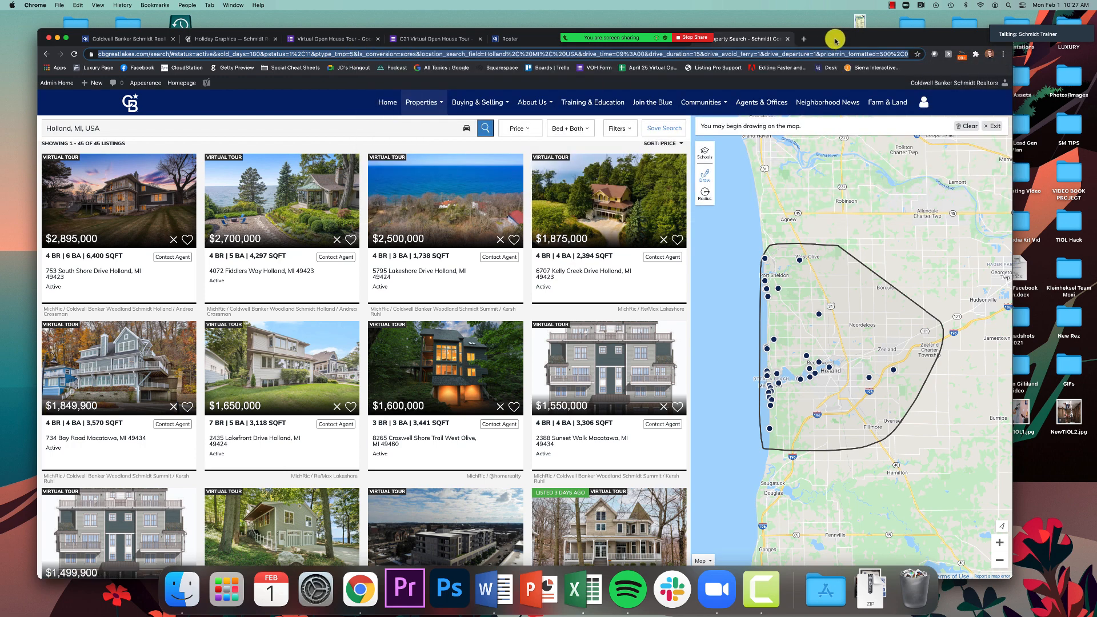
drag(837, 42, 839, 52)
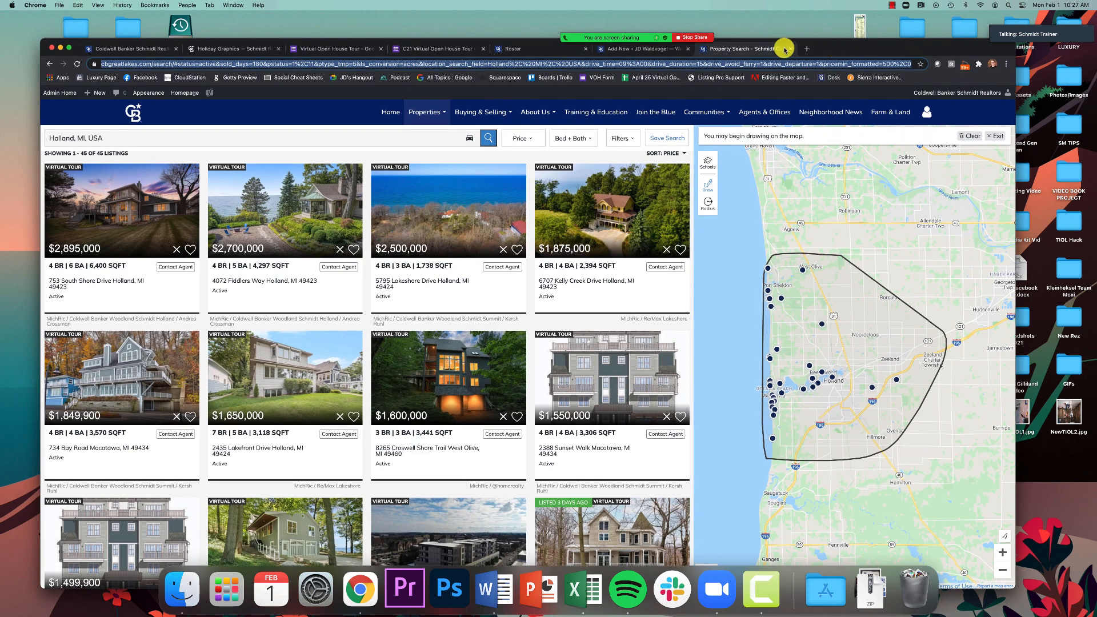
Return to the Custom Property Search form and paste the copied search URL as the custom search path
click(649, 50)
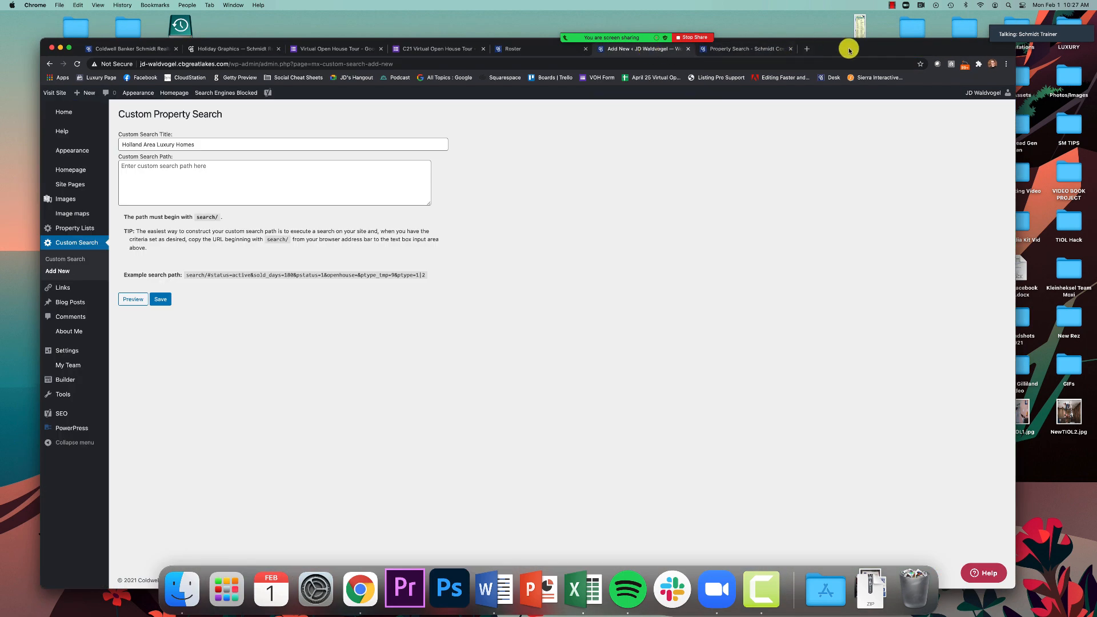
drag(849, 50, 852, 30)
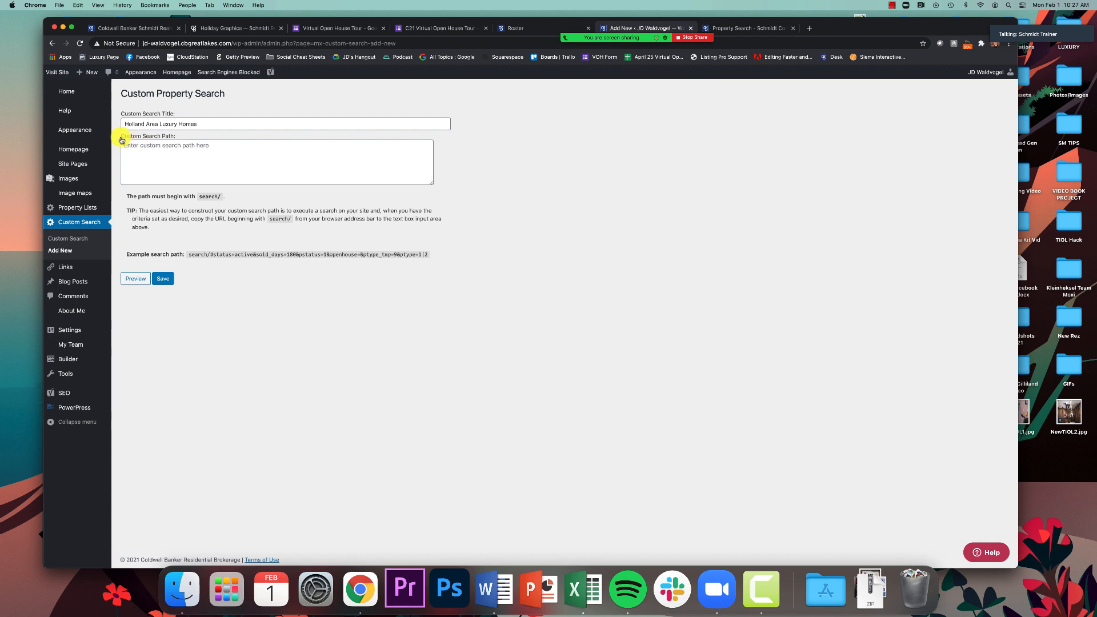
click(140, 147)
right_click(142, 148)
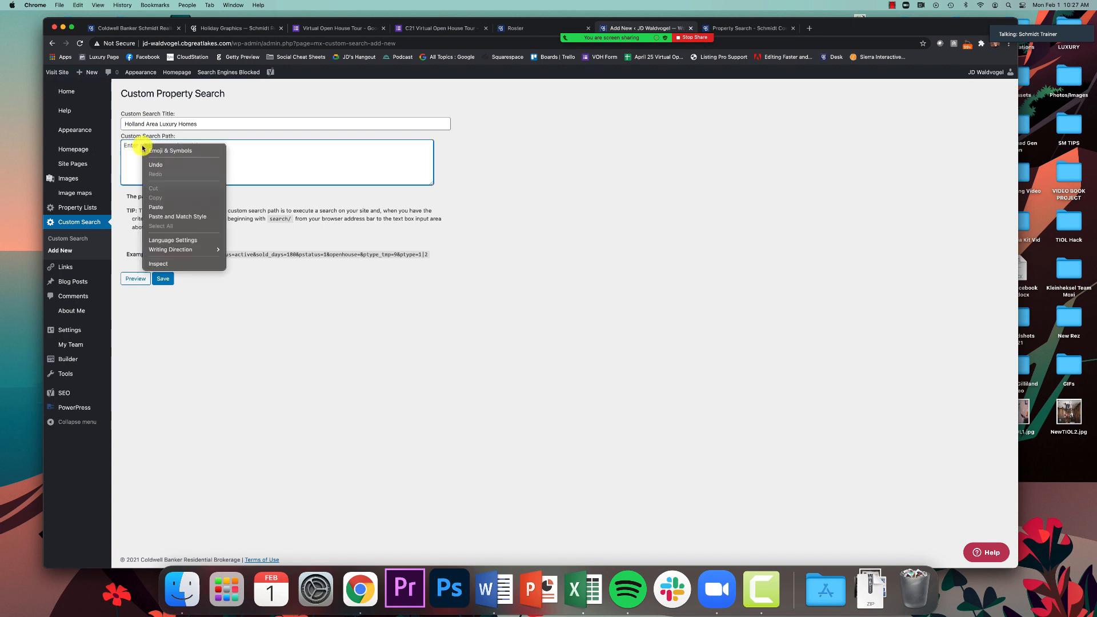
click(163, 206)
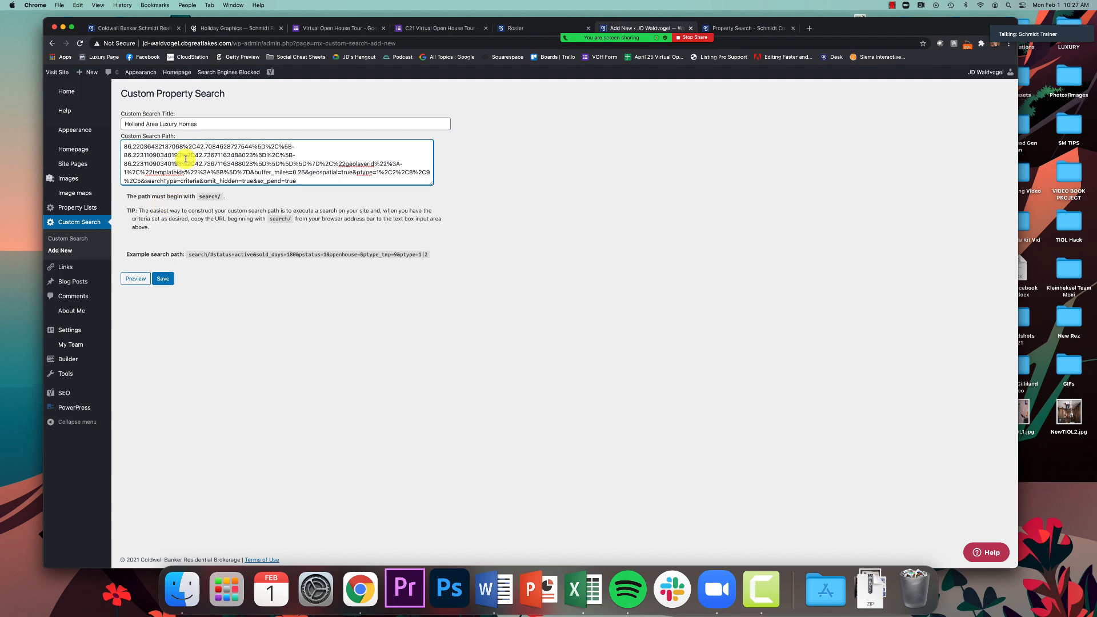
Look through the pasted custom search path from its end back to its beginning
scroll(184, 156, up, 5)
scroll(184, 156, up, 10)
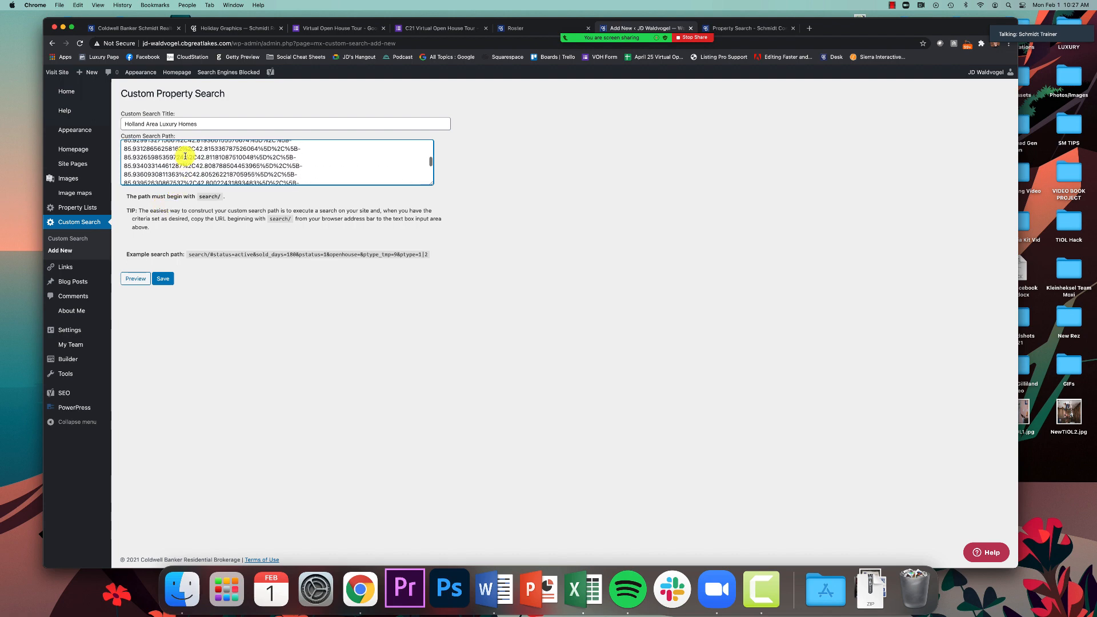
scroll(185, 156, up, 10)
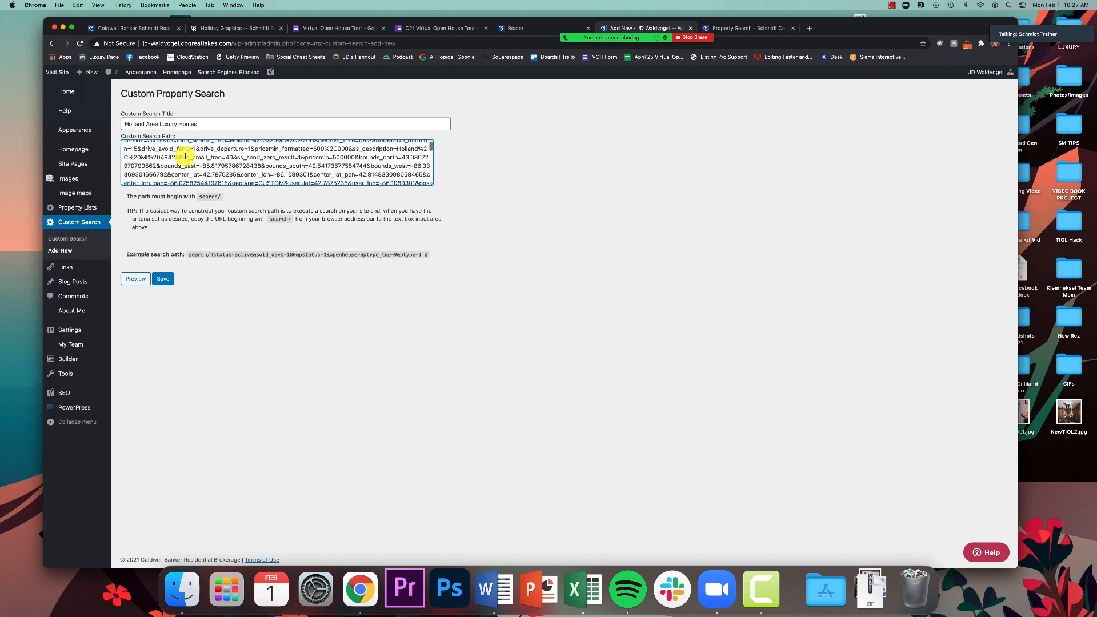
scroll(185, 156, down, 15)
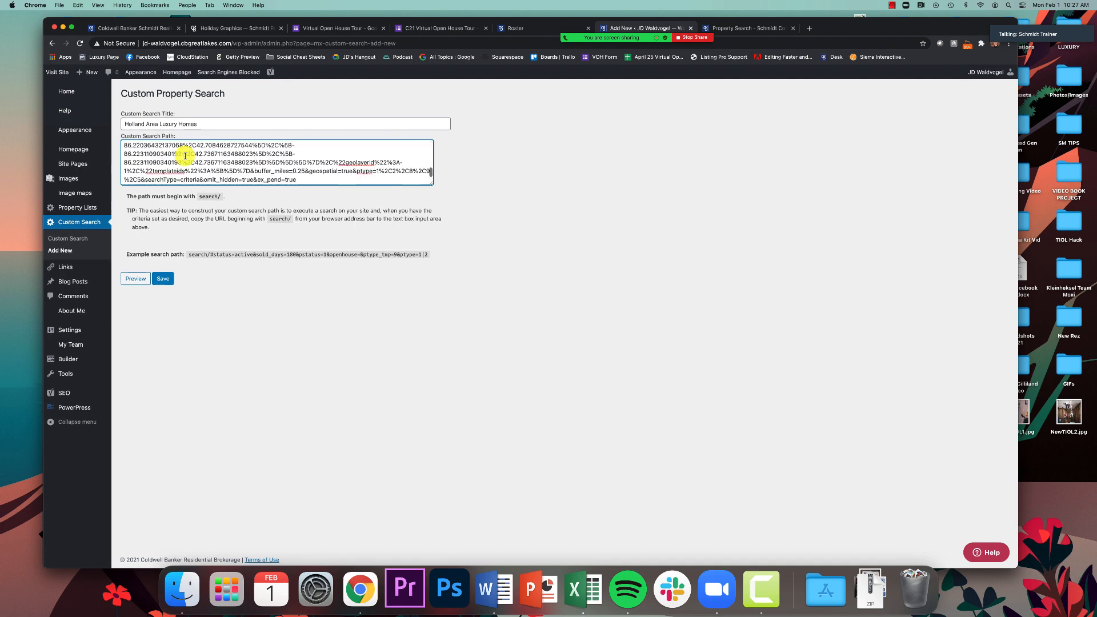
mouse_move(431, 151)
mouse_down()
mouse_move(428, 176)
mouse_move(431, 143)
mouse_up()
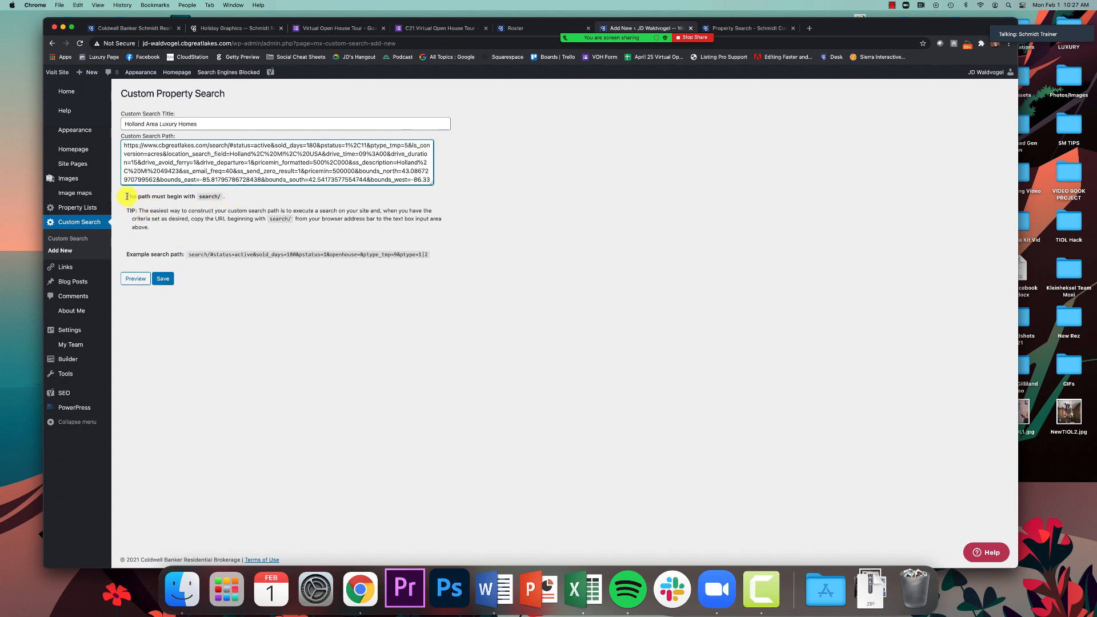
Read the rule for how the custom search path must begin and examine the example search path
drag(127, 196, 225, 200)
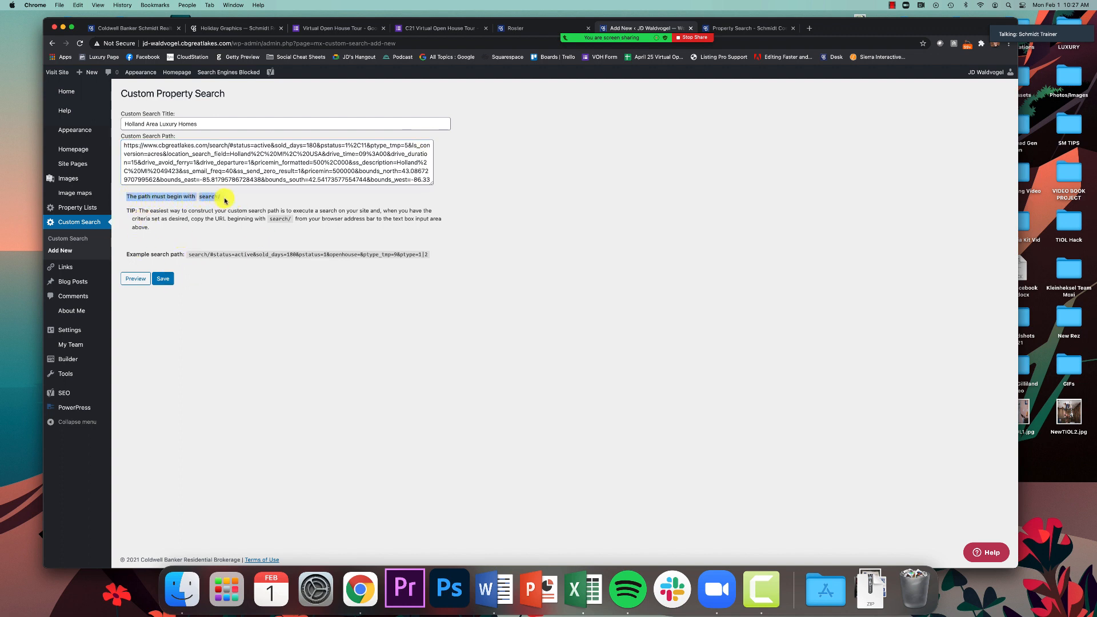
click(220, 207)
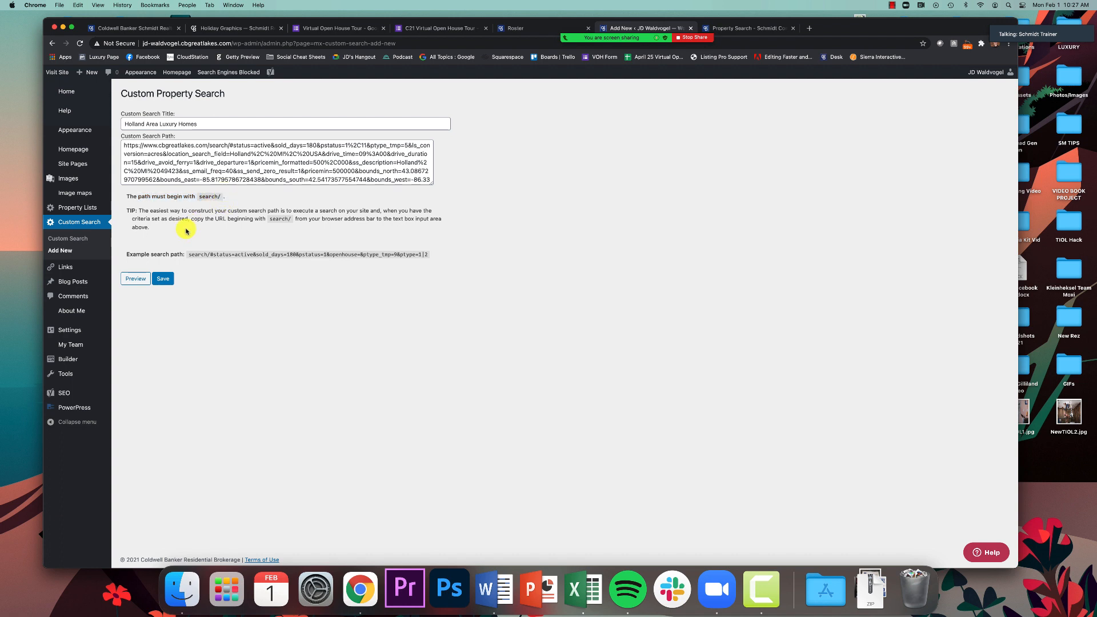
drag(198, 197, 221, 199)
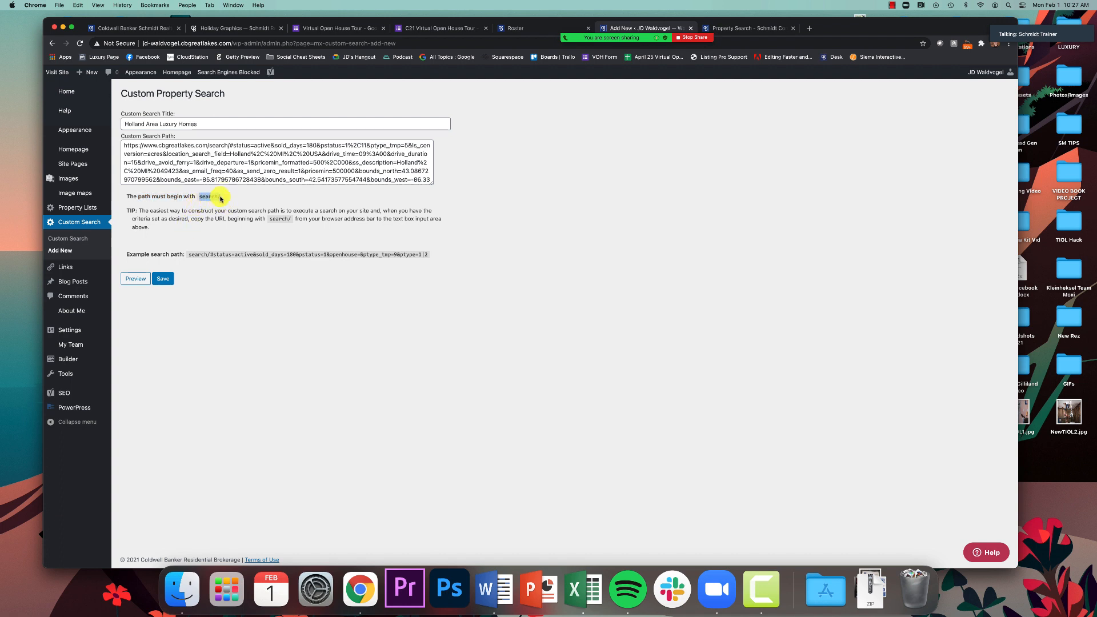
click(215, 236)
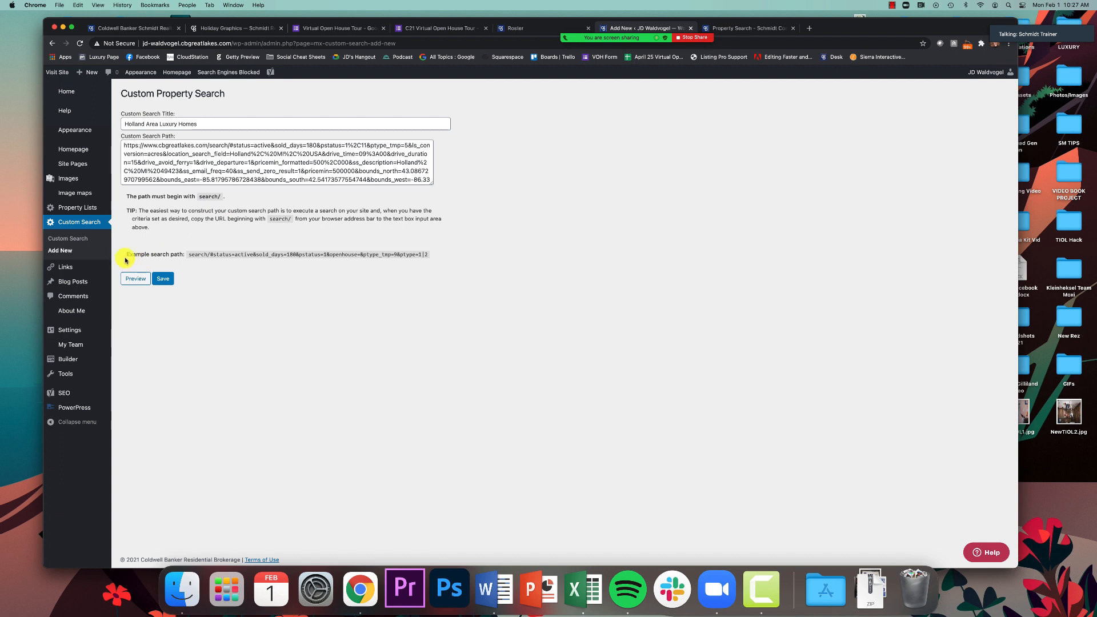
drag(128, 255, 191, 255)
click(193, 255)
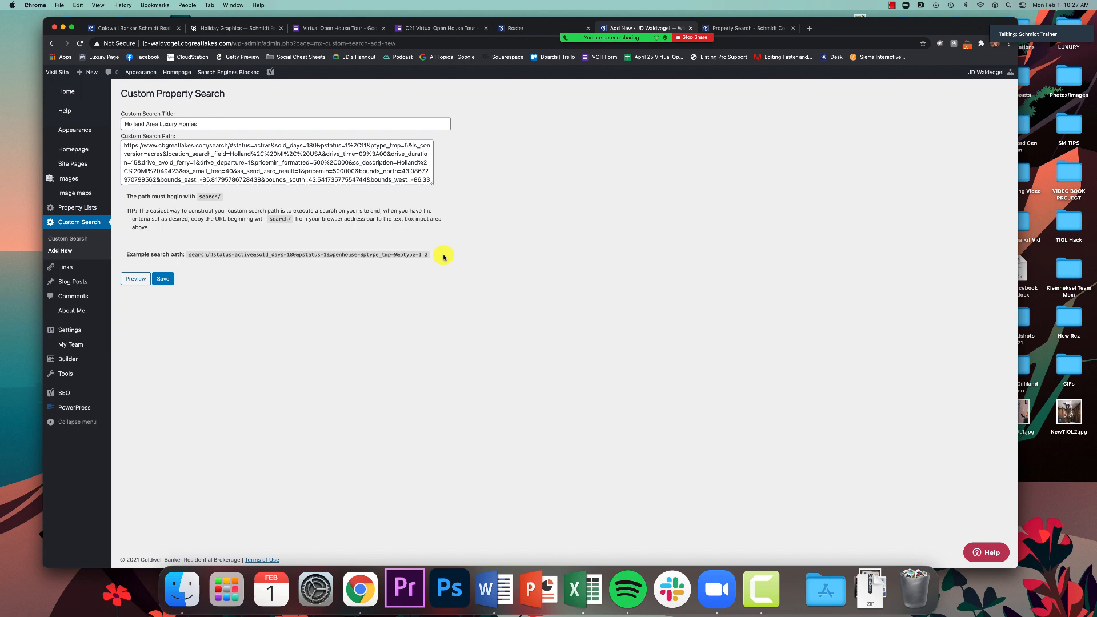
click(196, 160)
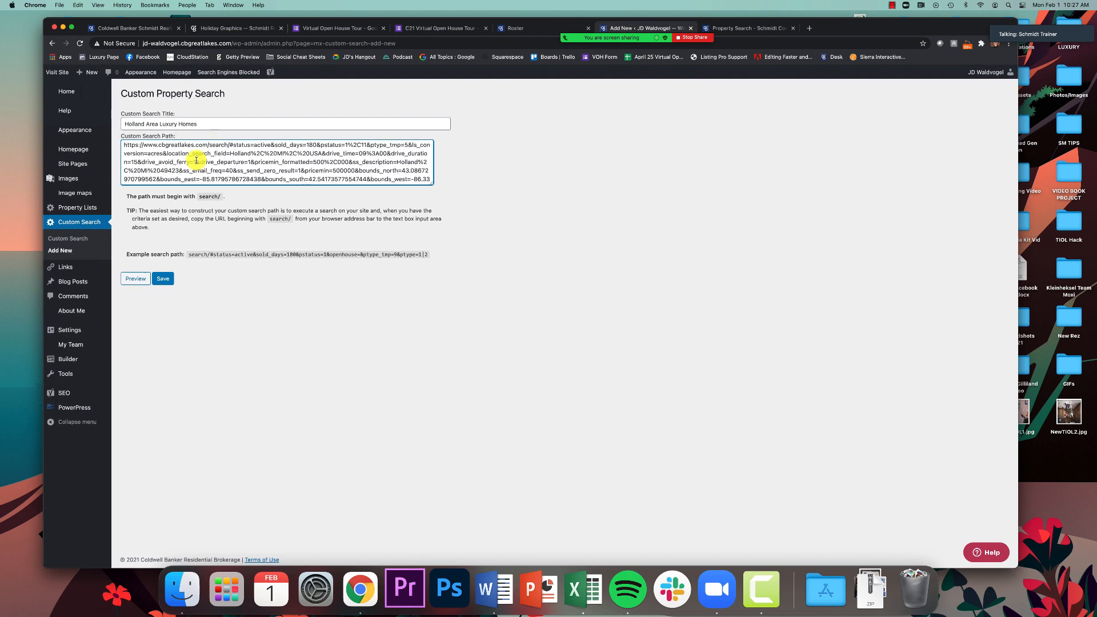
scroll(197, 160, down, 3)
scroll(200, 158, up, 3)
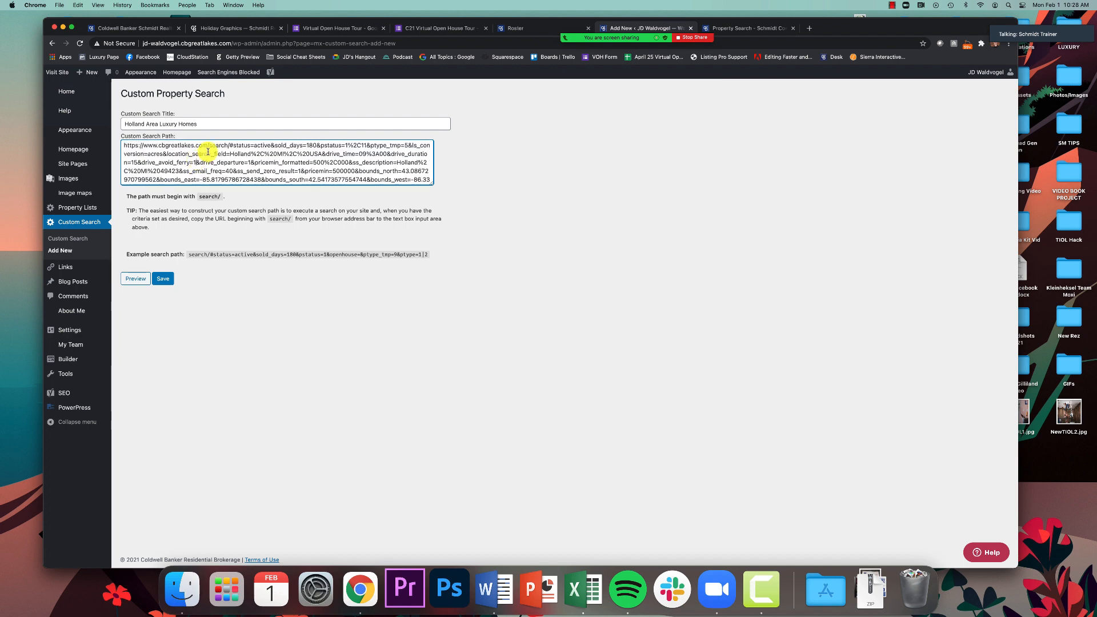
drag(126, 145, 229, 149)
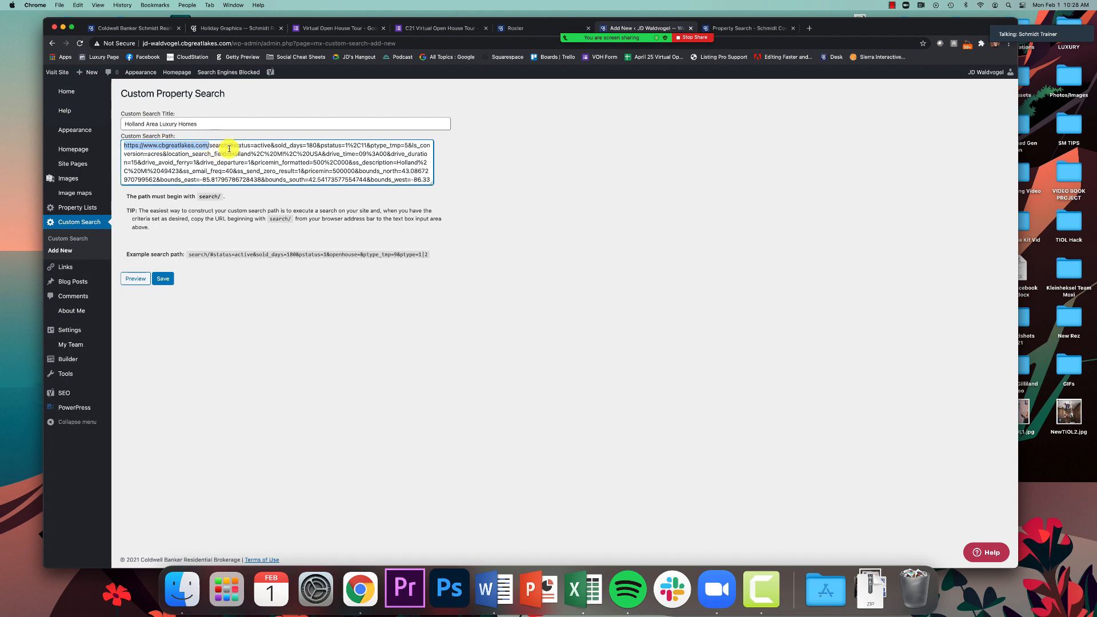
key(super+equal)
key(super+equal)
key(super+equal)
key(super+equal)
key(super+equal)
key(super+equal)
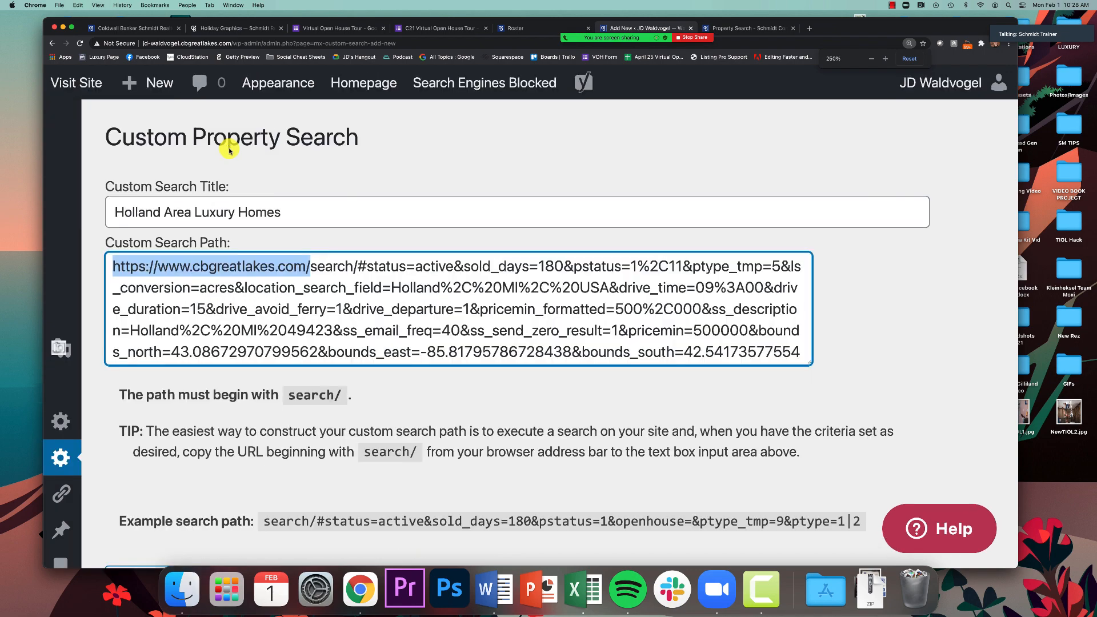
click(314, 268)
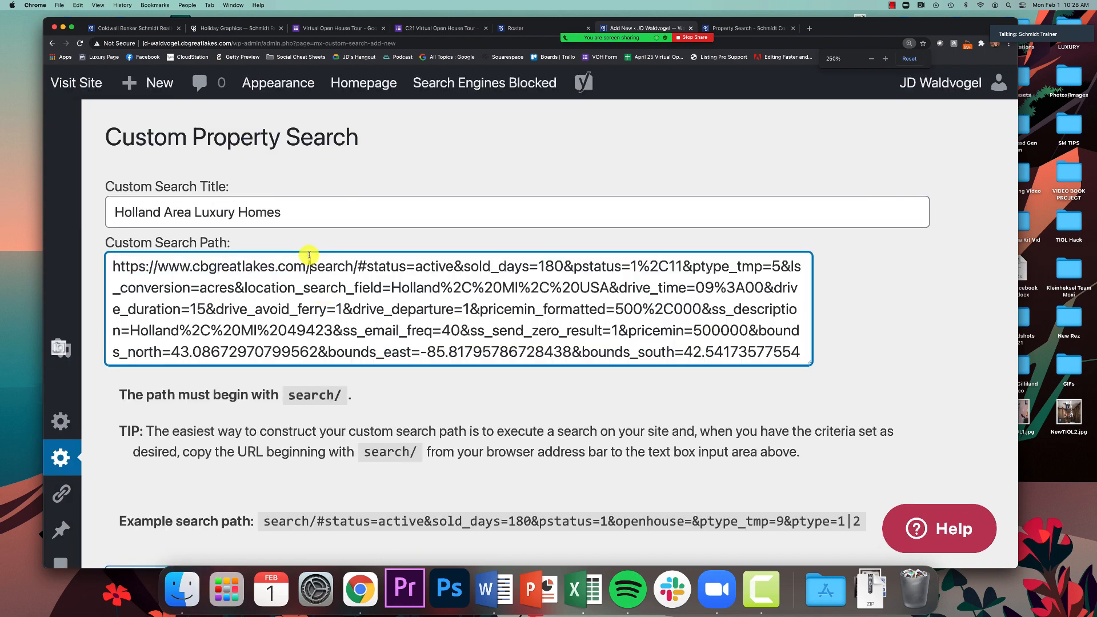
scroll(331, 305, down, 5)
scroll(332, 304, down, 5)
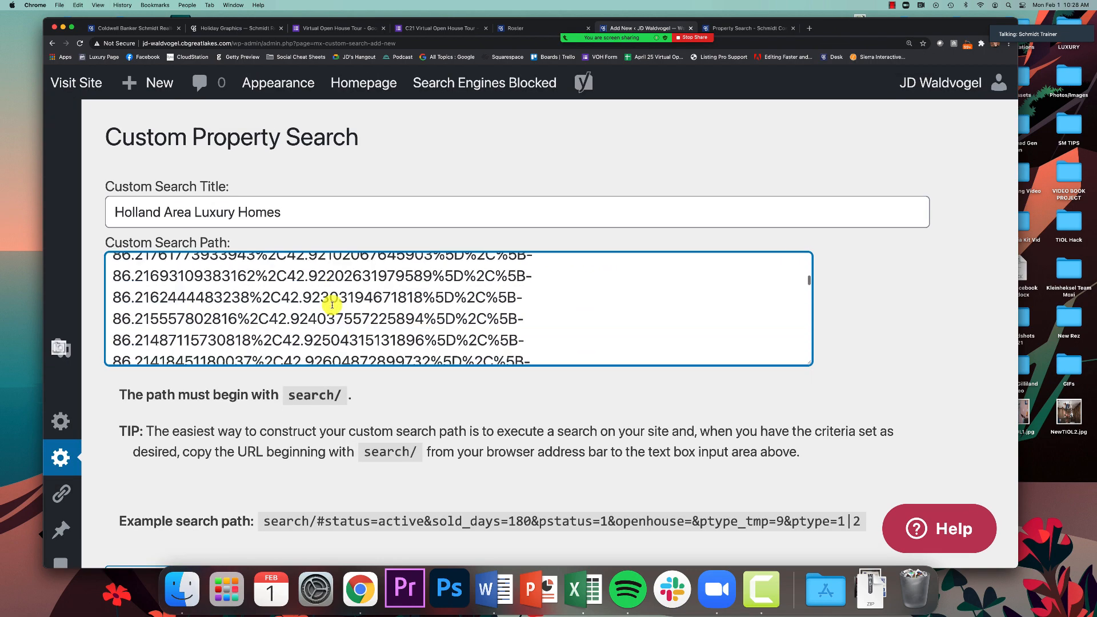
scroll(332, 304, up, 20)
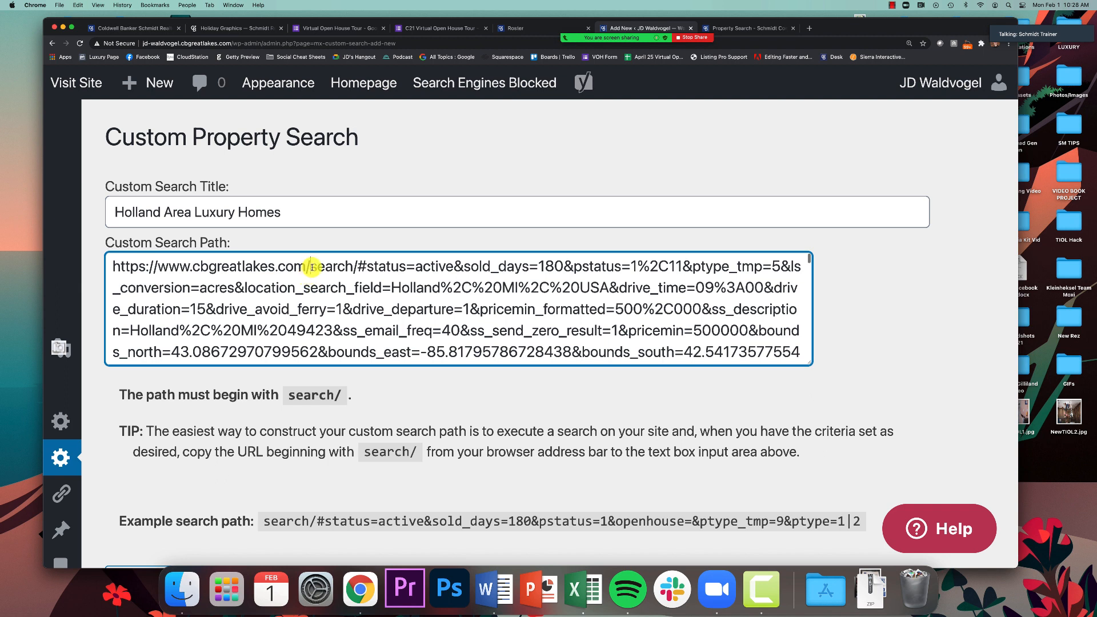
drag(312, 266, 112, 266)
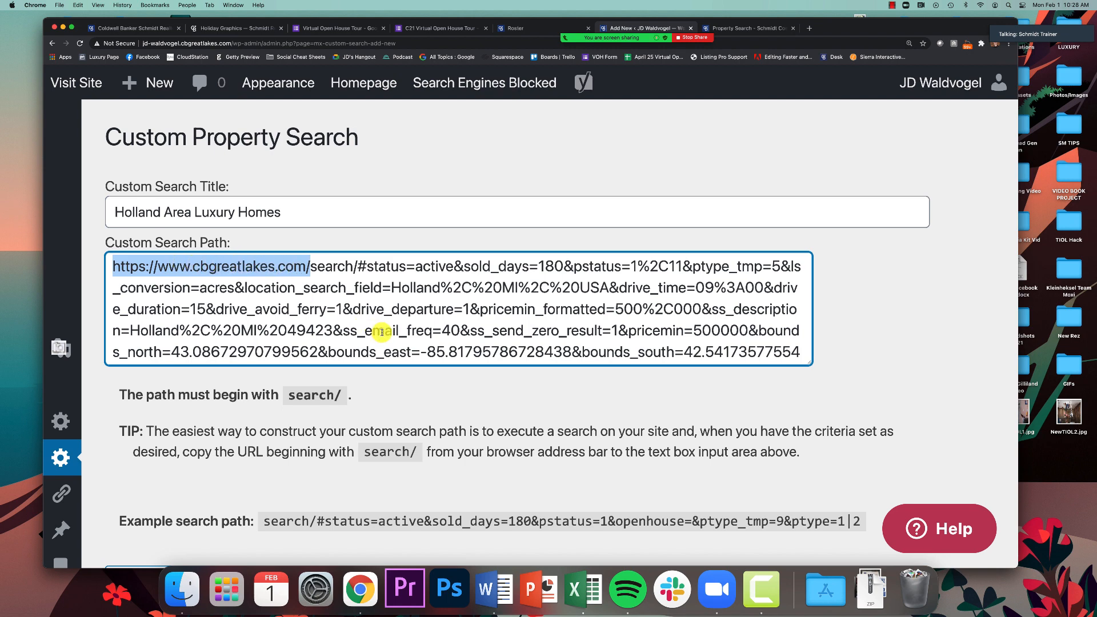
key(BackSpace)
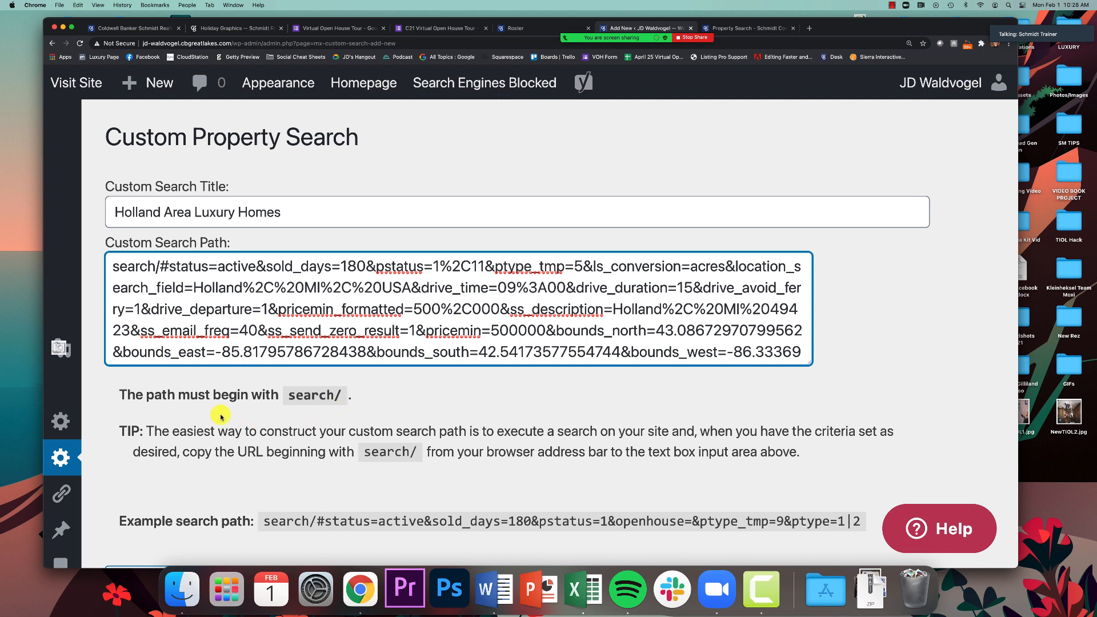
drag(147, 395, 354, 400)
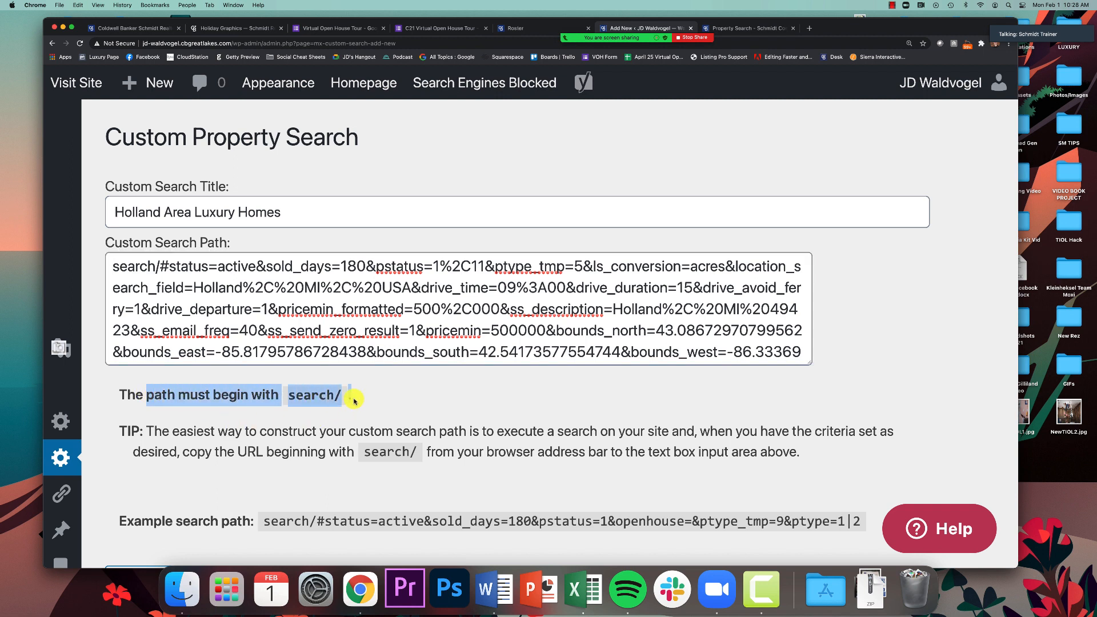
click(386, 393)
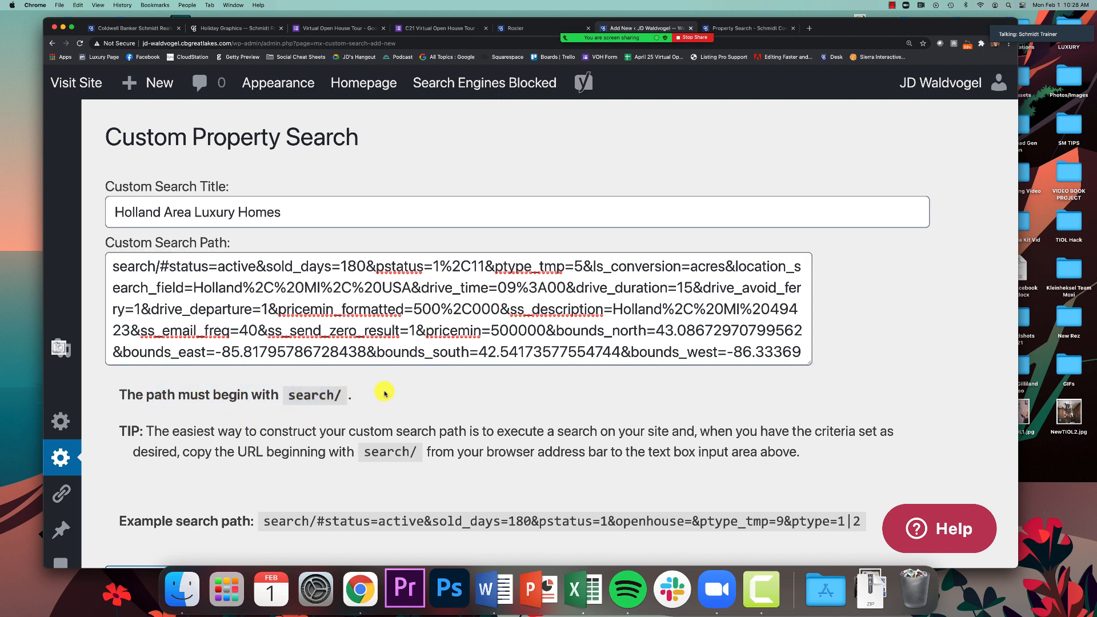
Look back at the company site's Holland search results and save the Holland Area Luxury Homes custom search
key(super+minus)
key(super+minus)
key(super+minus)
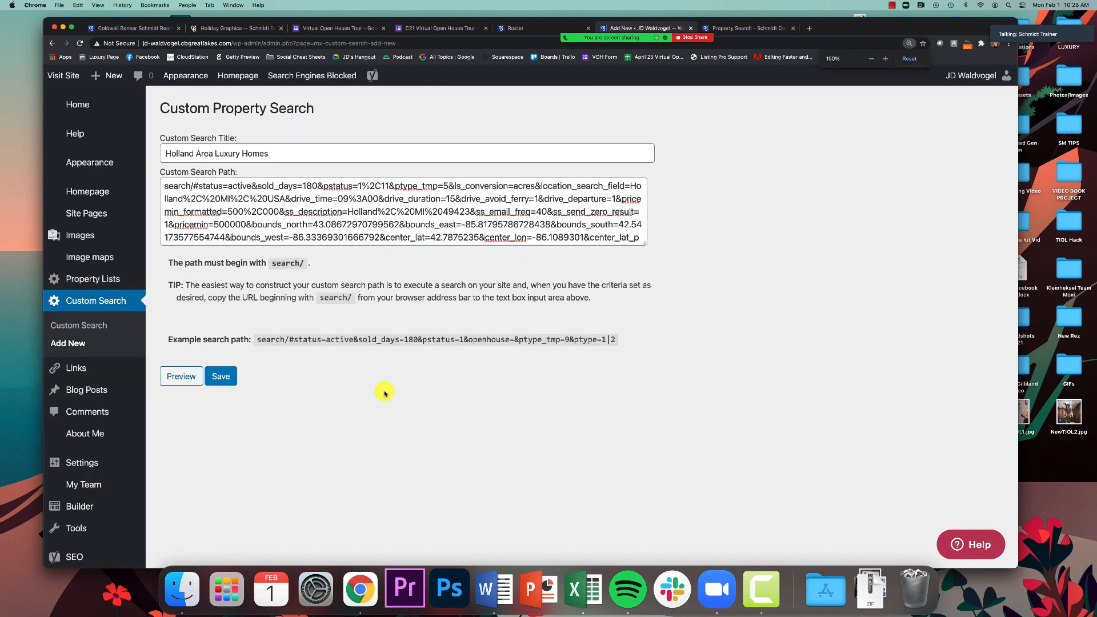
key(super+minus)
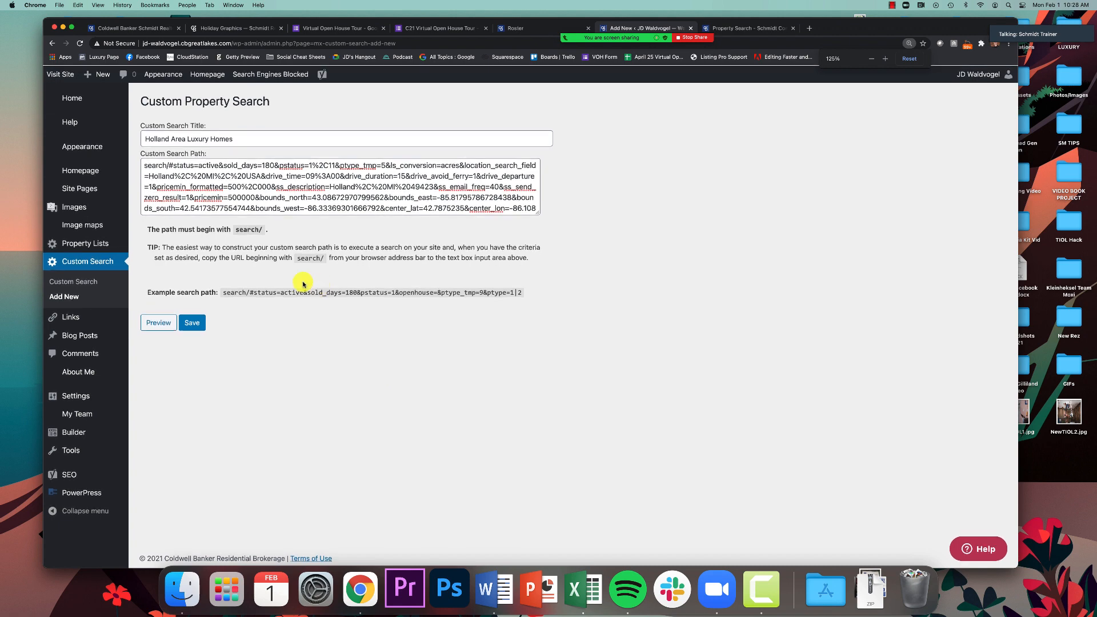
click(192, 323)
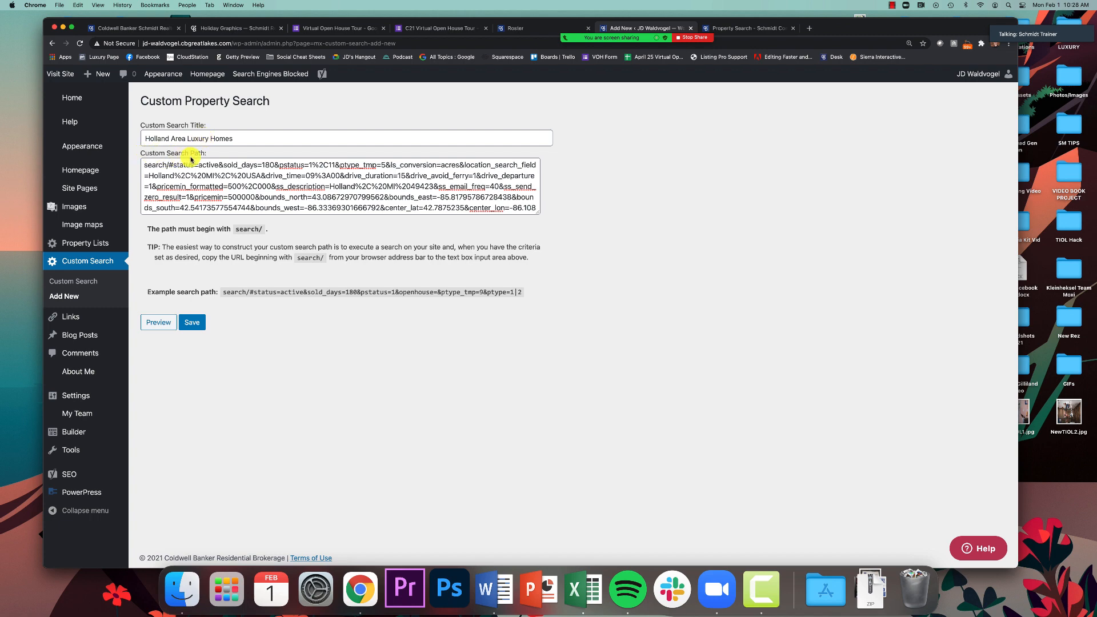
click(771, 29)
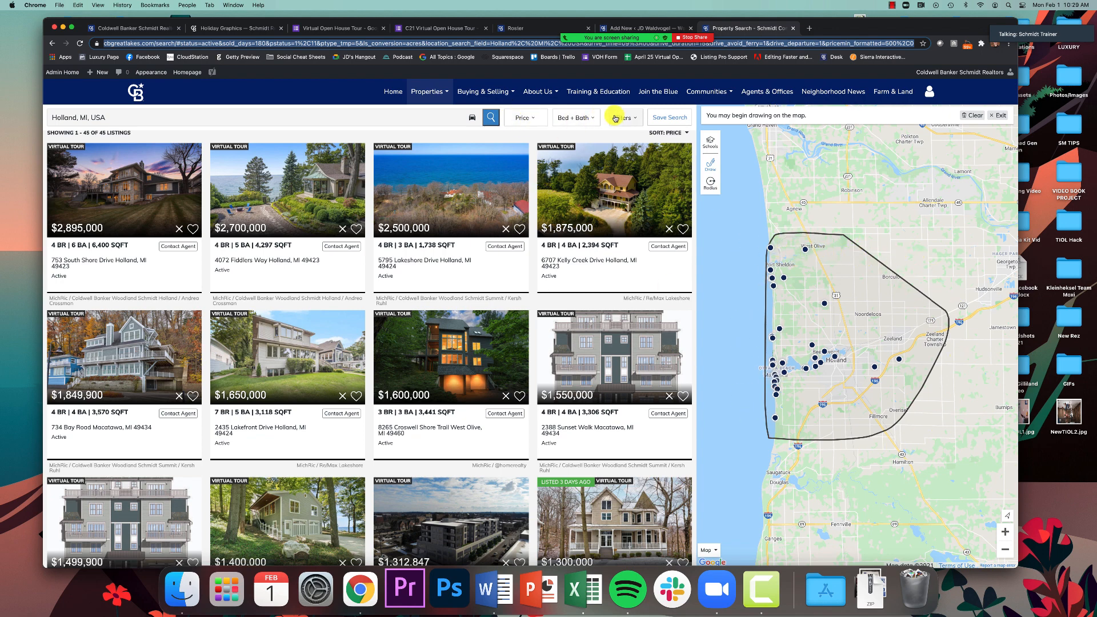
drag(877, 27, 886, 44)
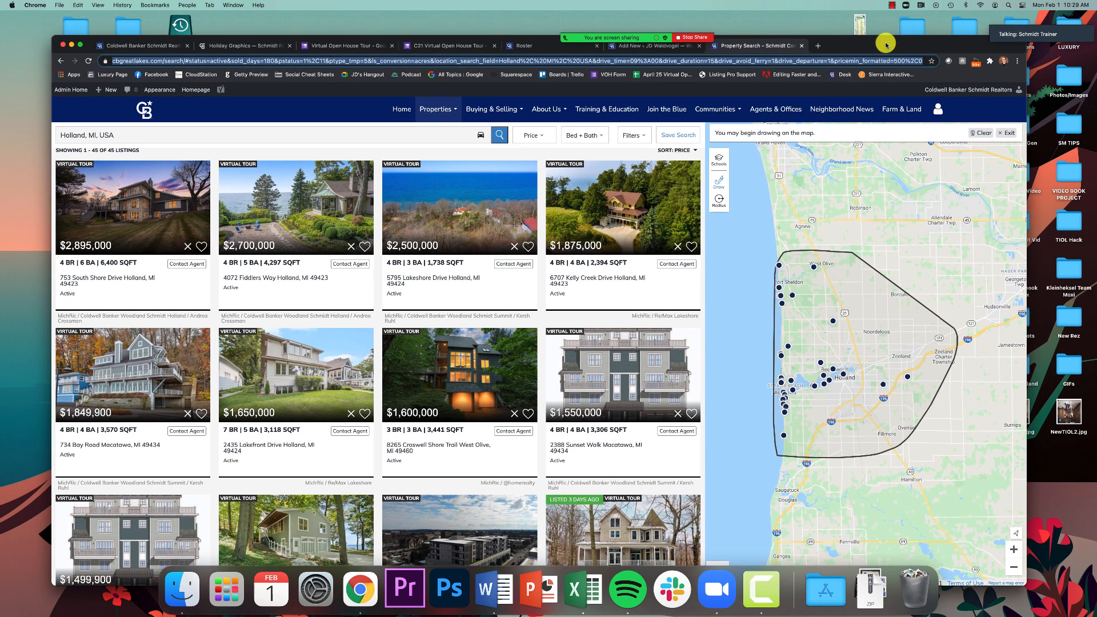
click(661, 49)
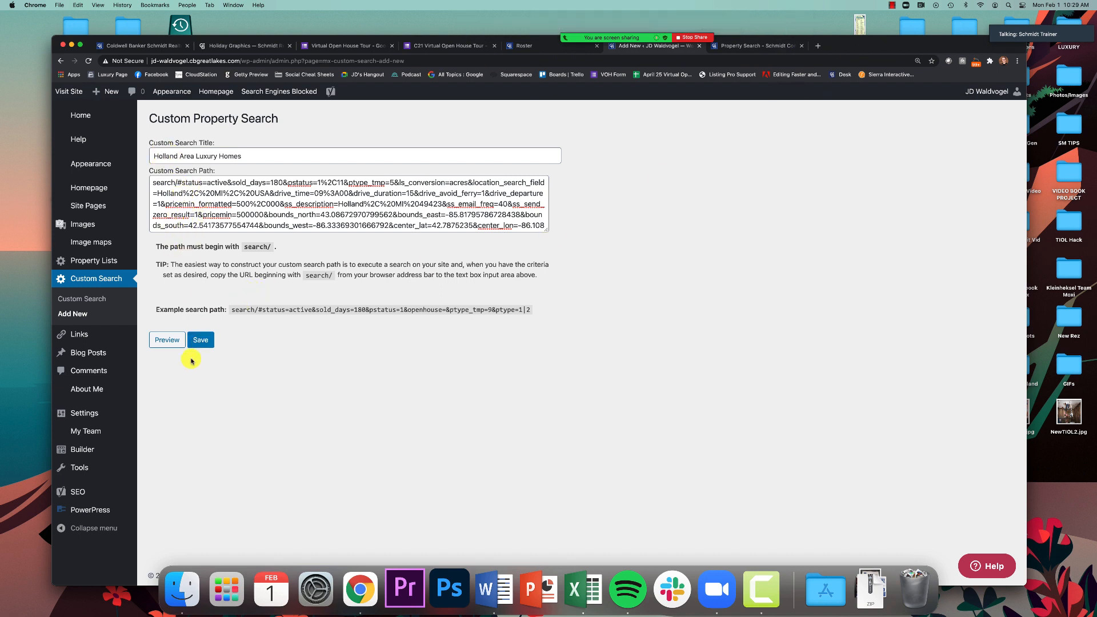
click(201, 341)
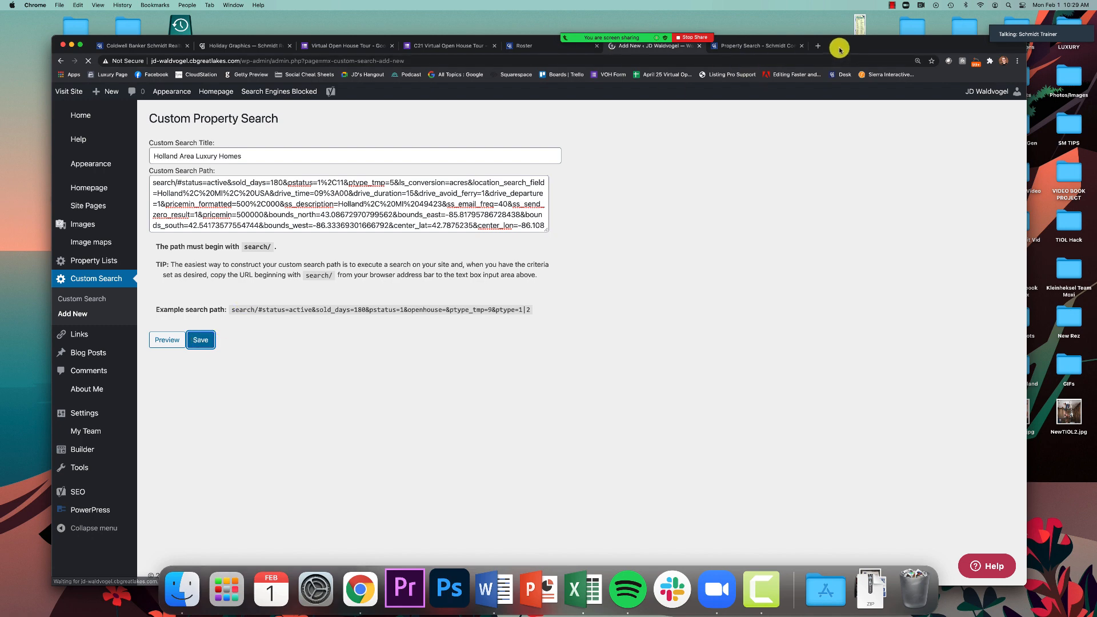
drag(839, 50, 839, 28)
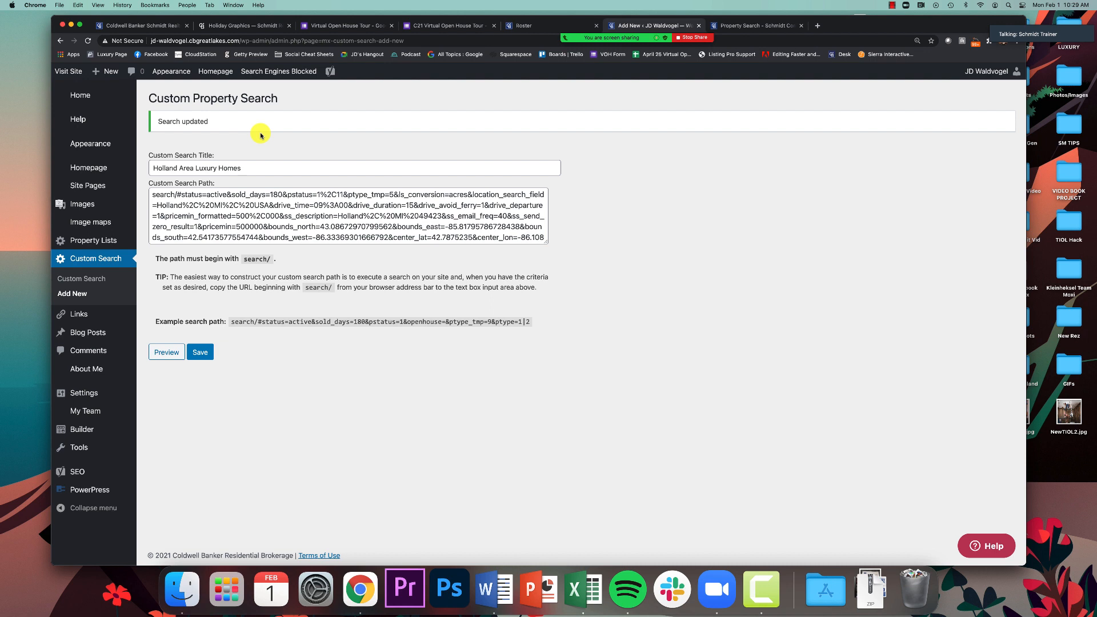
Open the agent website's public home page in a new browser tab and close the Property Search tab
key(super+t)
text(jd-)
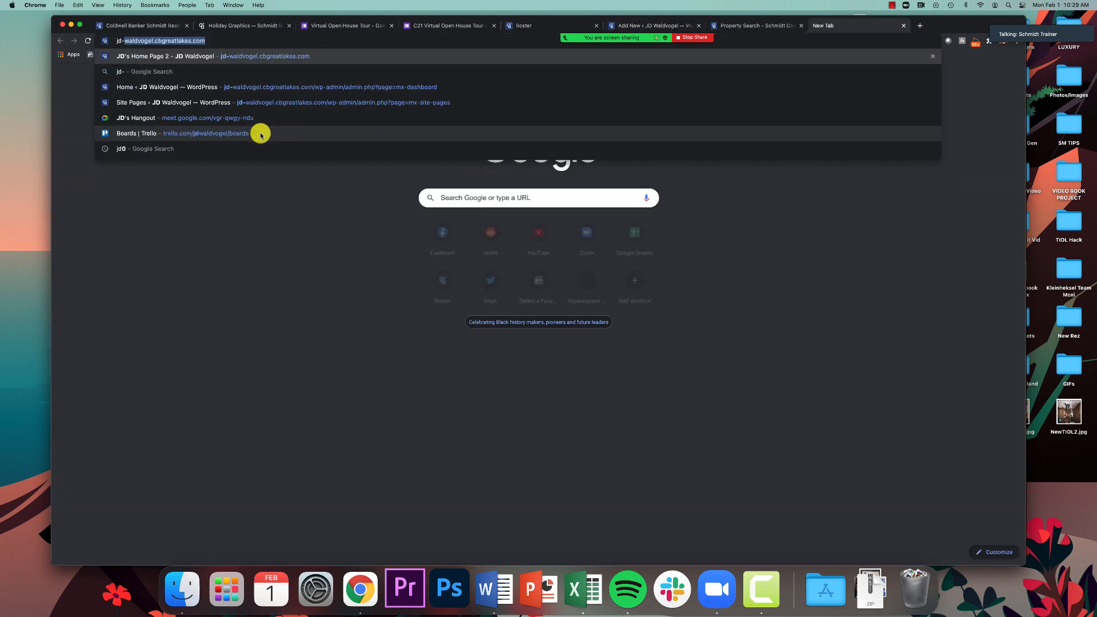
key(Return)
click(800, 26)
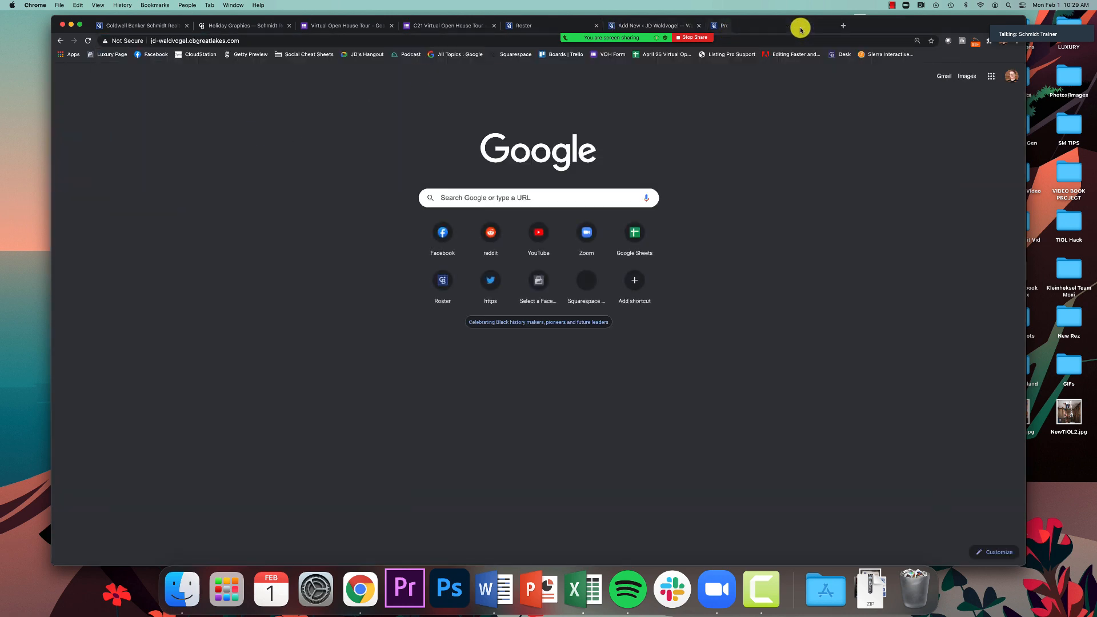
drag(851, 24, 822, 21)
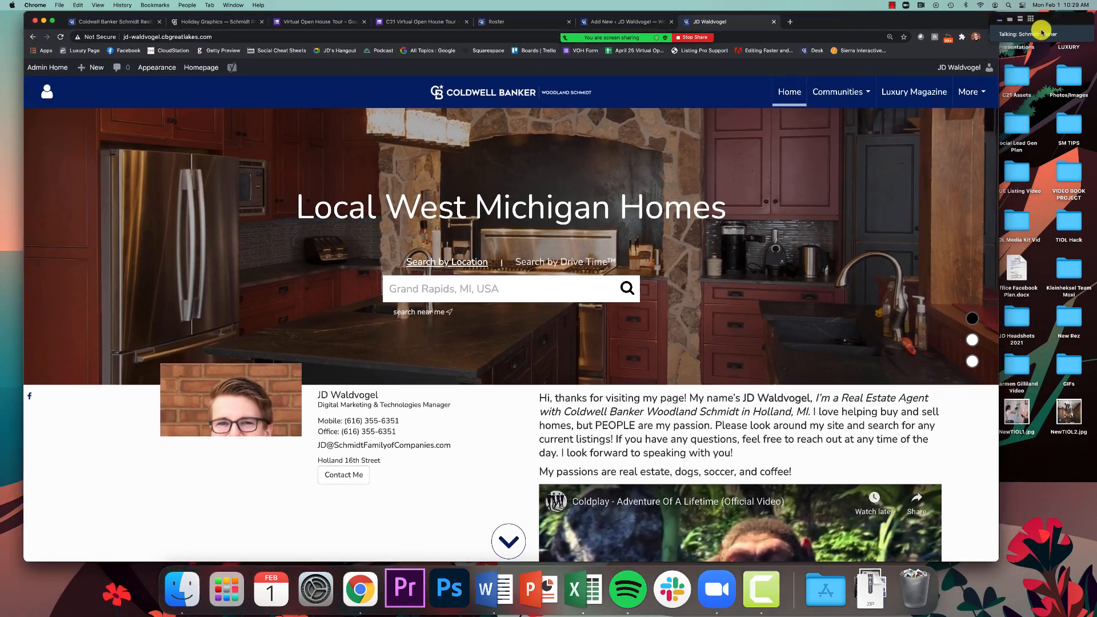
drag(1008, 58, 1094, 59)
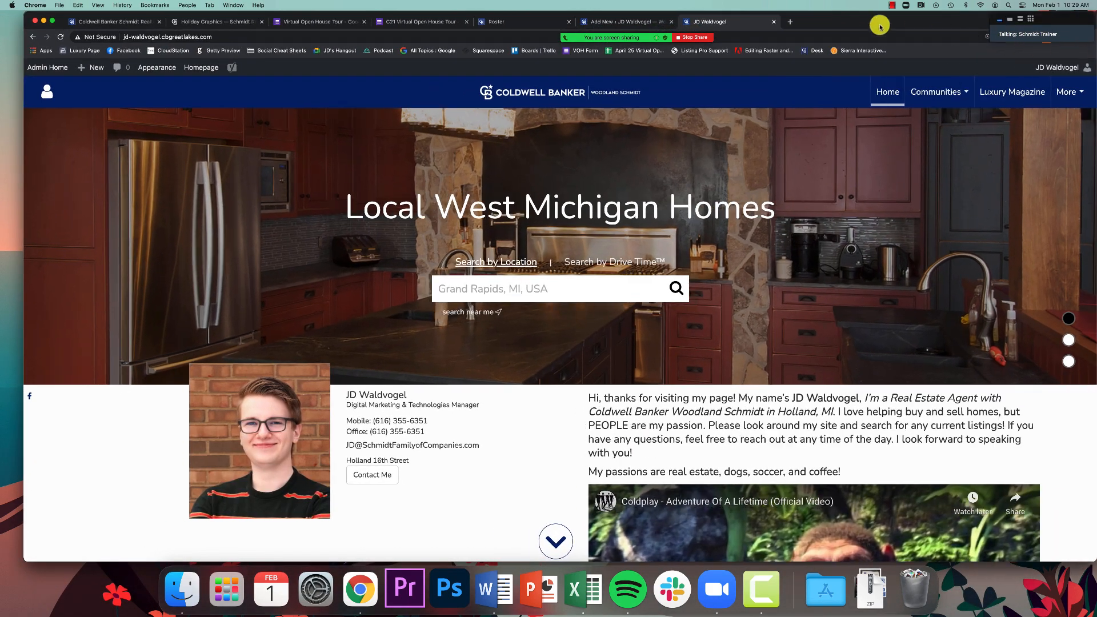
drag(871, 22, 850, 21)
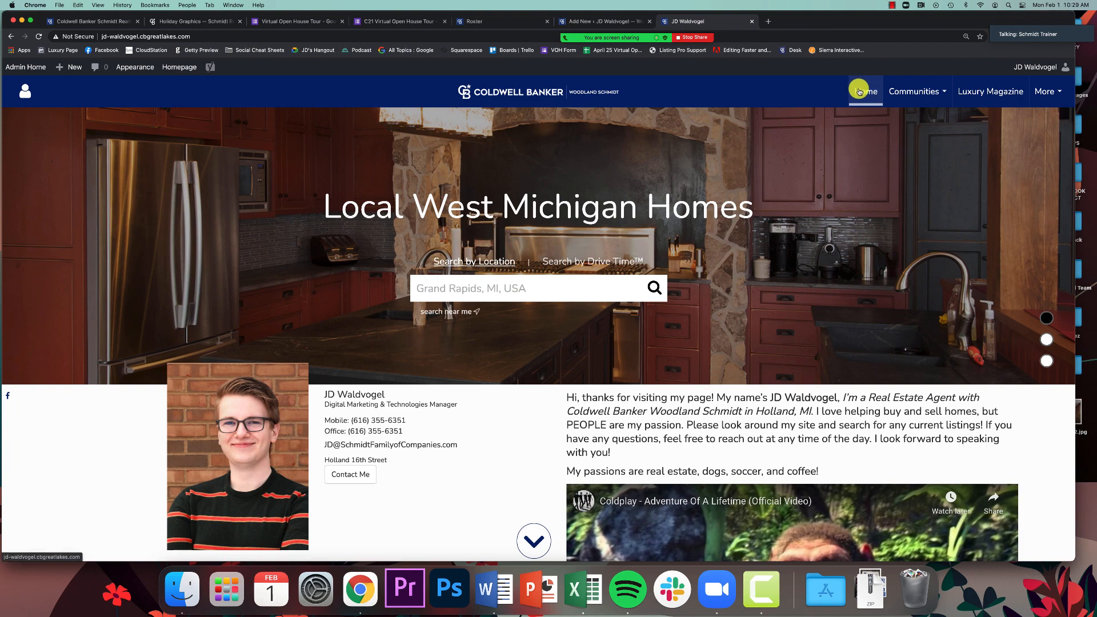
Examine the home page's navigation entries, including Communities, Luxury Magazine and the pages listed under More
click(935, 95)
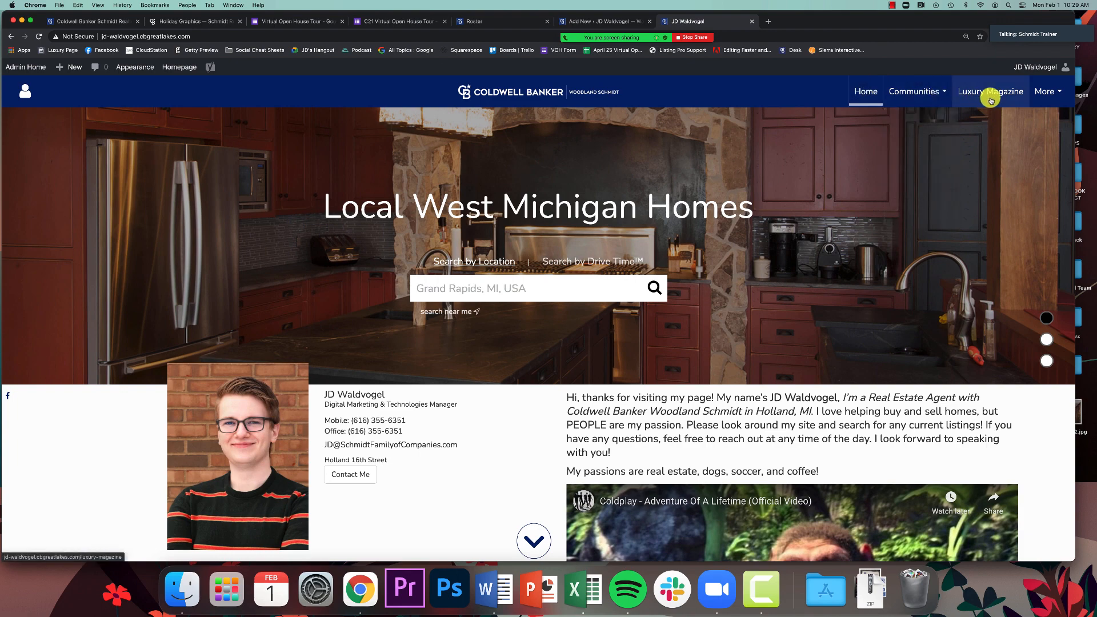
mouse_move(1048, 98)
mouse_move(1048, 158)
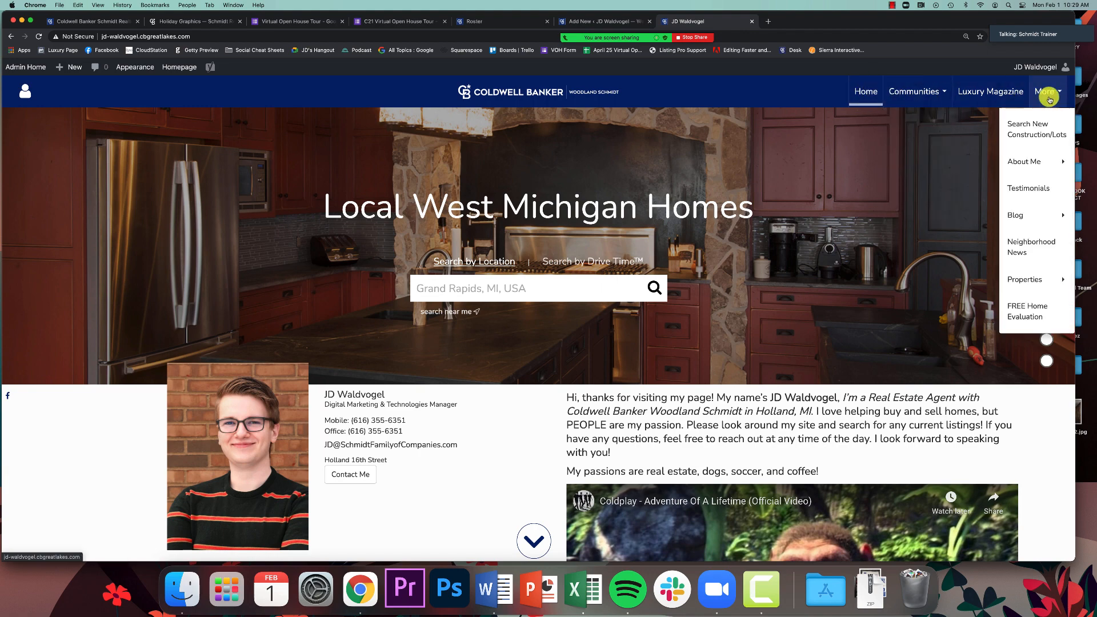
Return to the agent site's admin area and start a new site page of type Custom Search
mouse_move(786, 23)
mouse_down()
mouse_move(803, 52)
mouse_move(802, 19)
mouse_up()
click(645, 50)
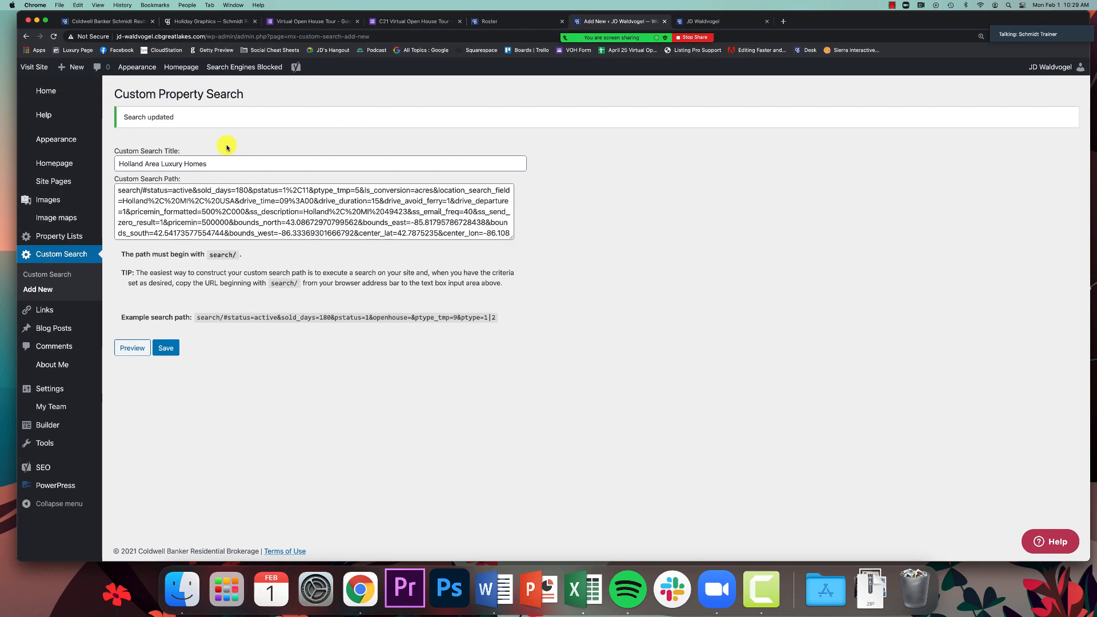
drag(892, 21, 886, 20)
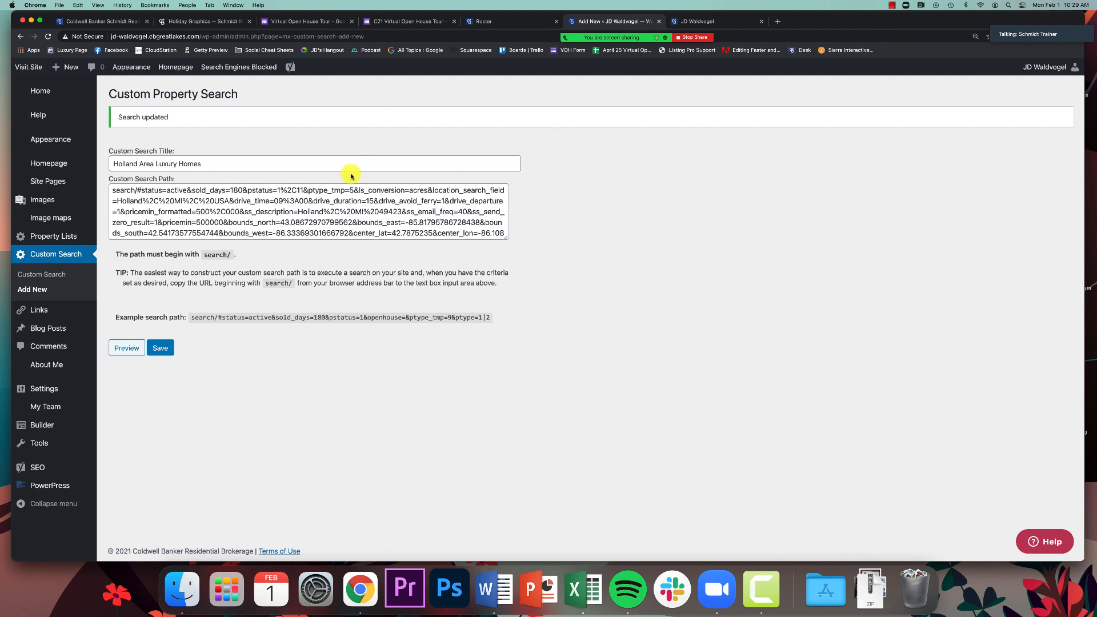
mouse_move(38, 183)
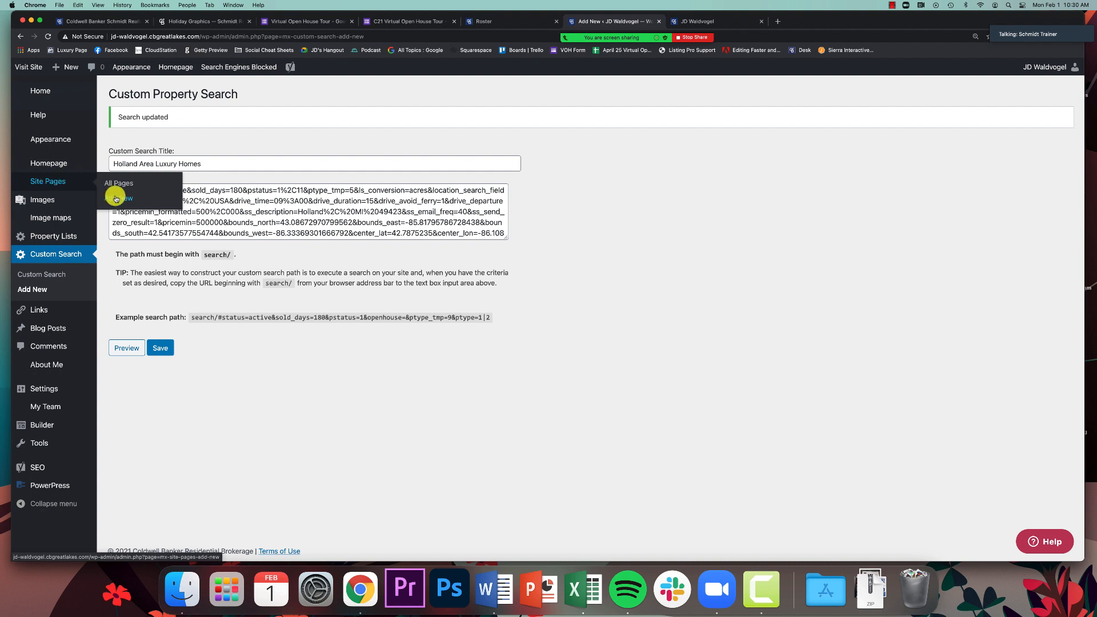
click(40, 182)
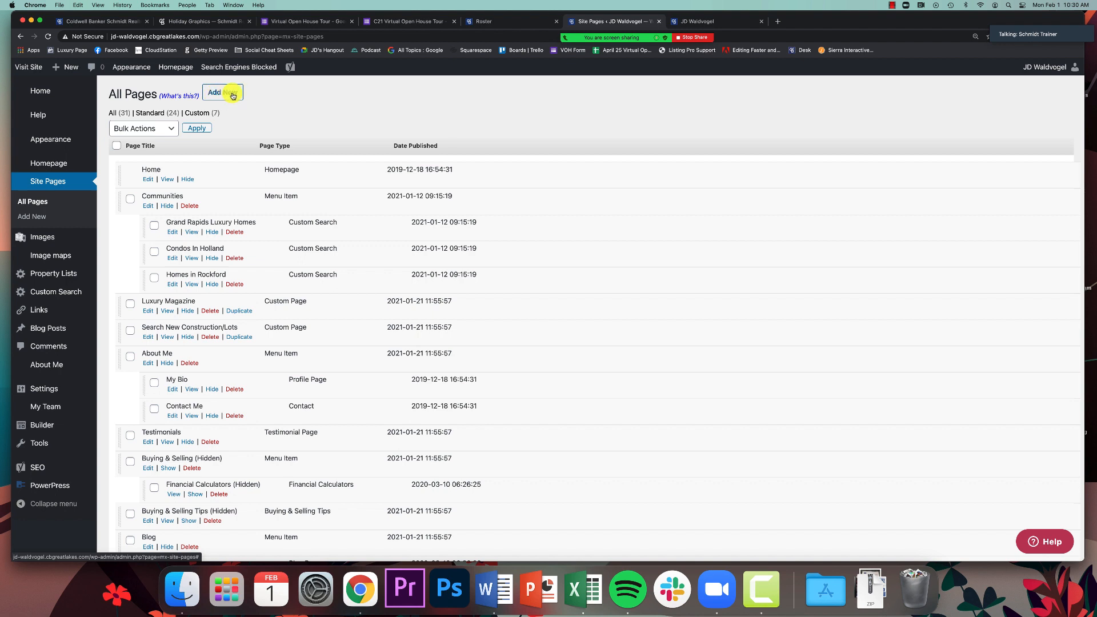
click(232, 94)
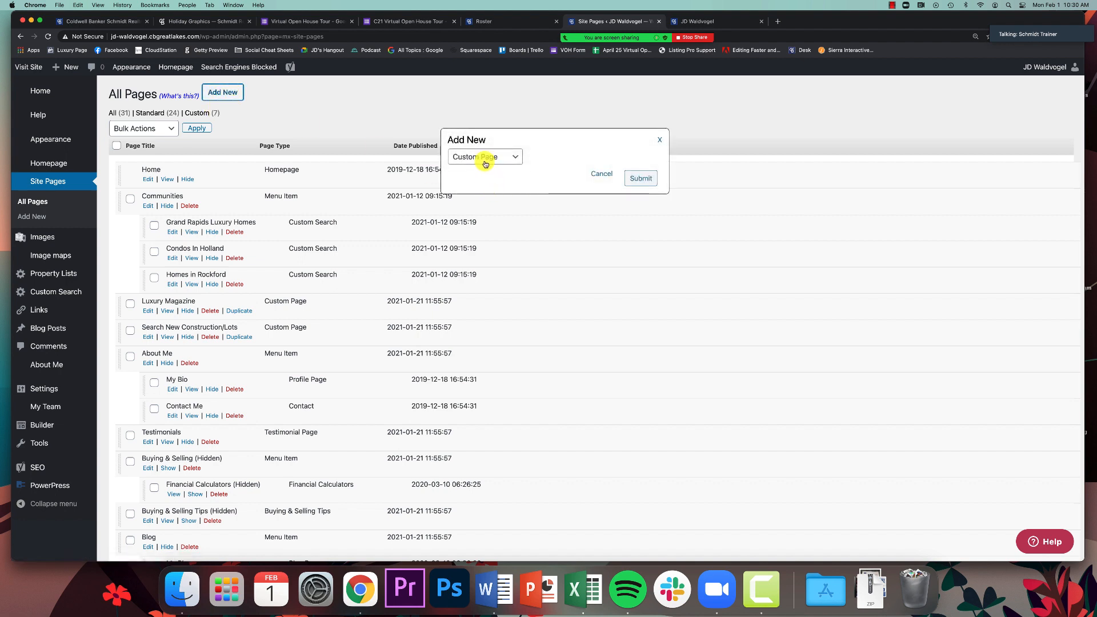
click(485, 162)
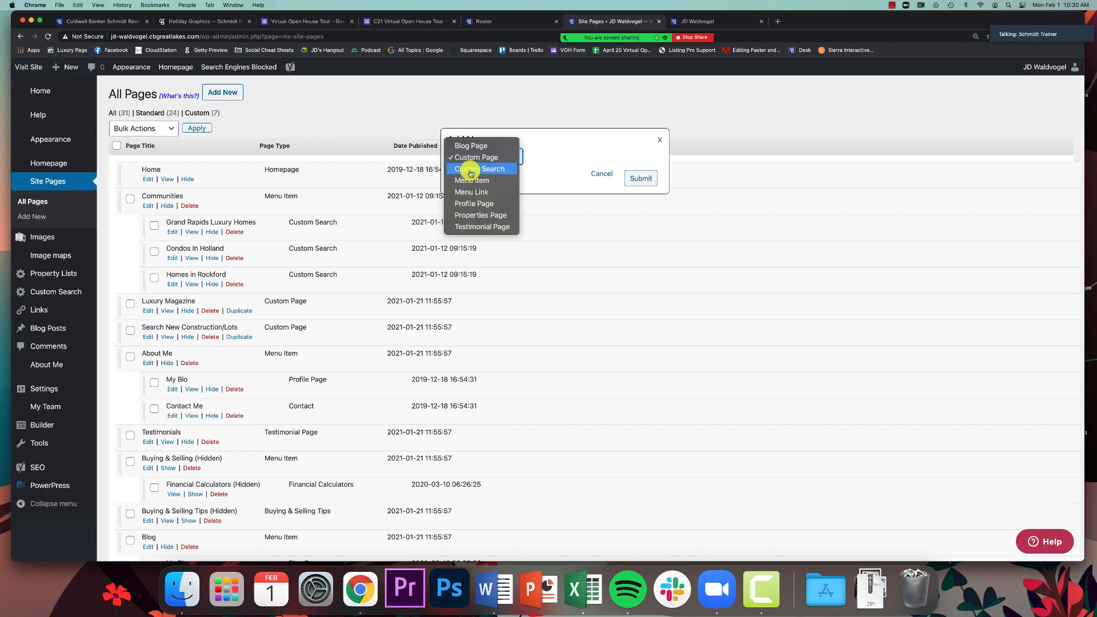
click(470, 170)
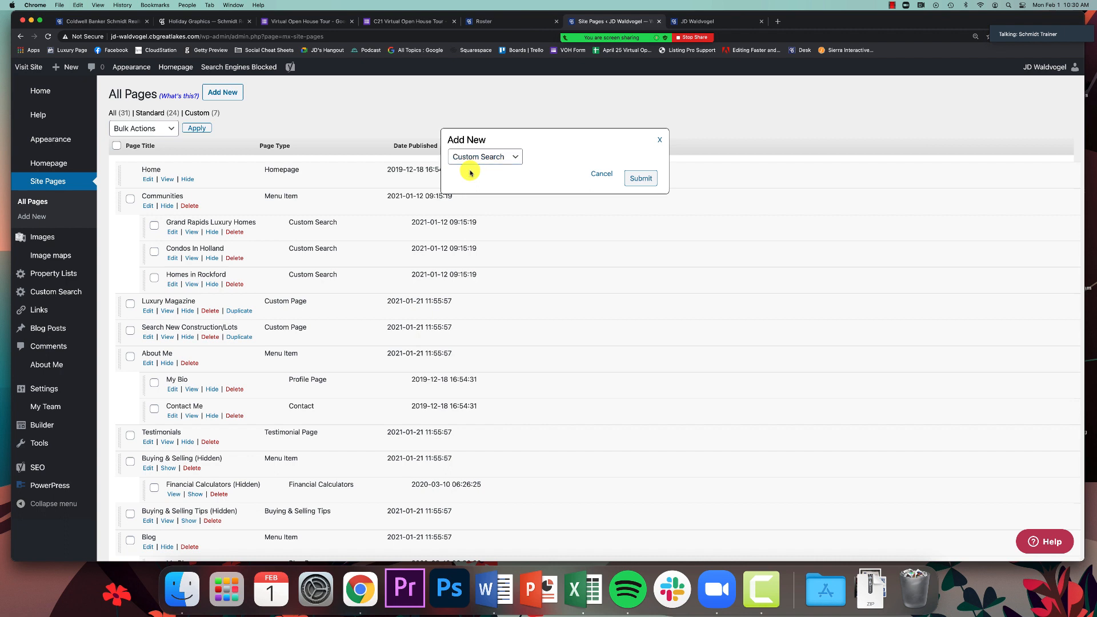
click(643, 178)
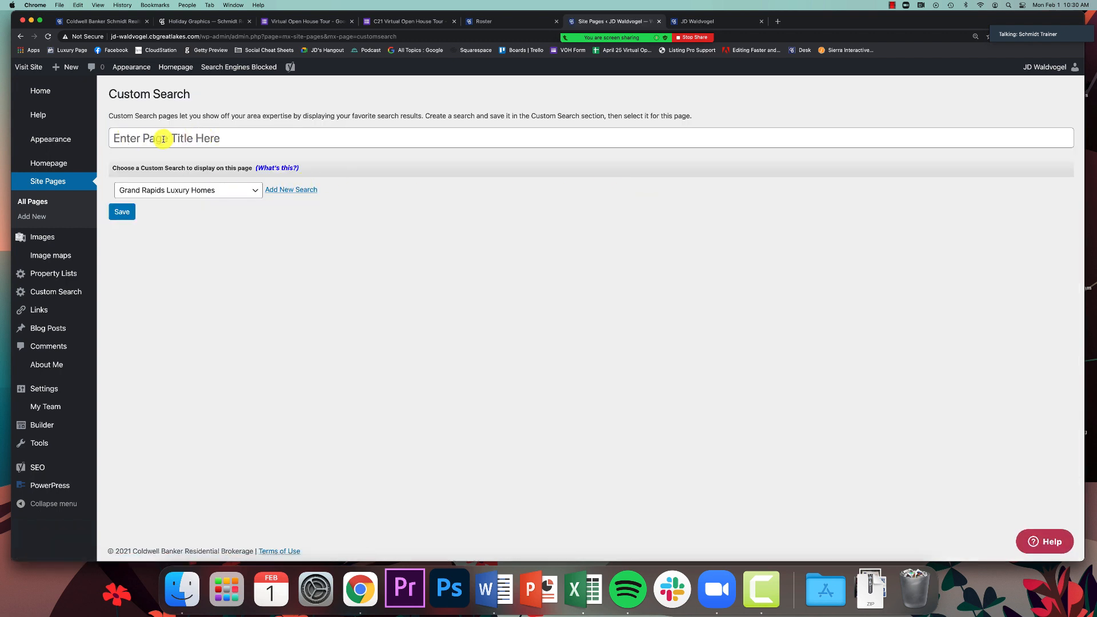
Choose Holland Area Luxury Homes as the custom search for the new page and enter Lake Michigan Waterfront Homes as its title
click(174, 192)
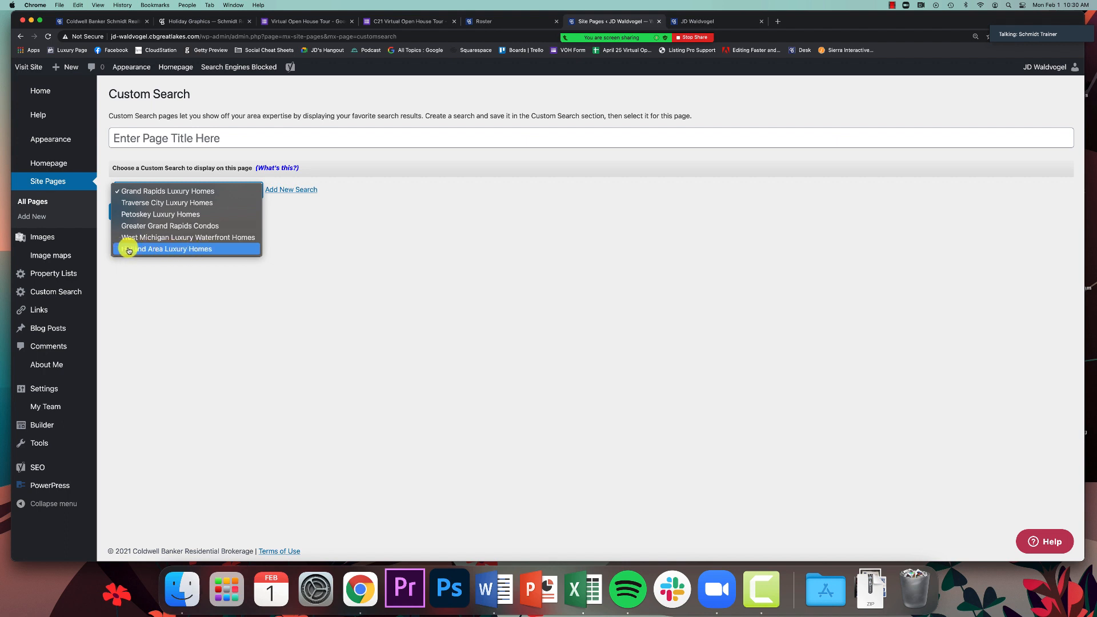
click(162, 250)
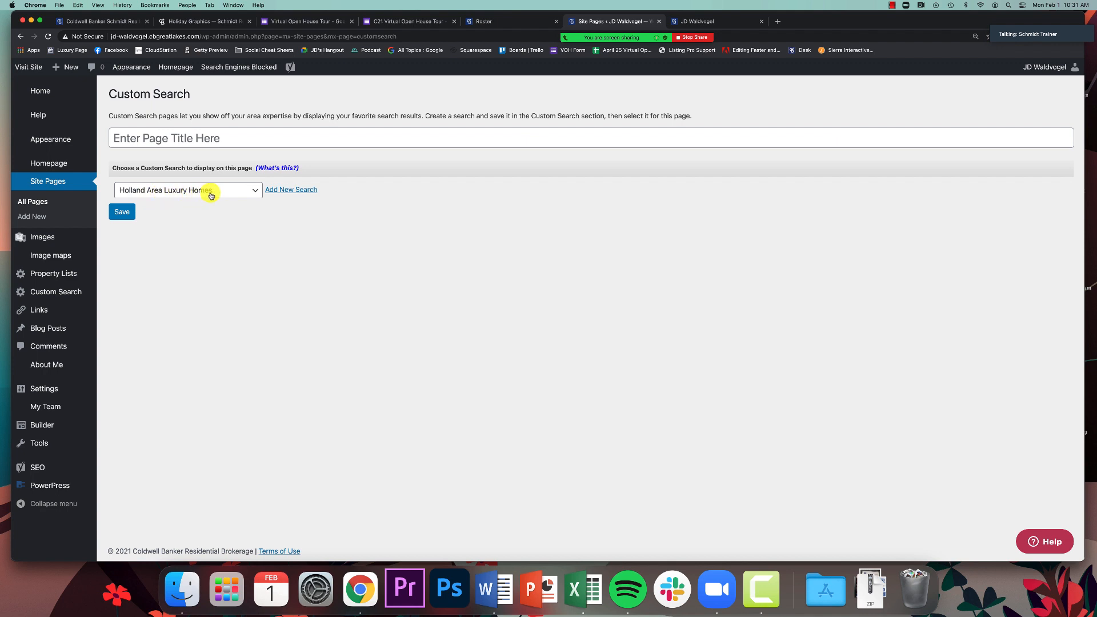
click(157, 135)
text(L)
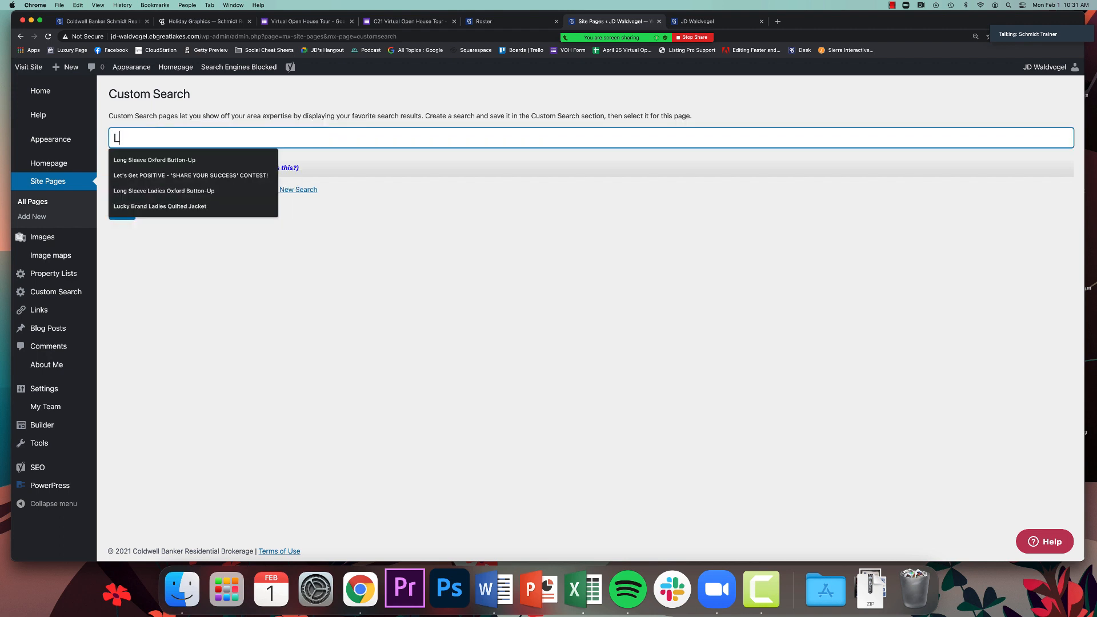
text(ake Michigan Wate)
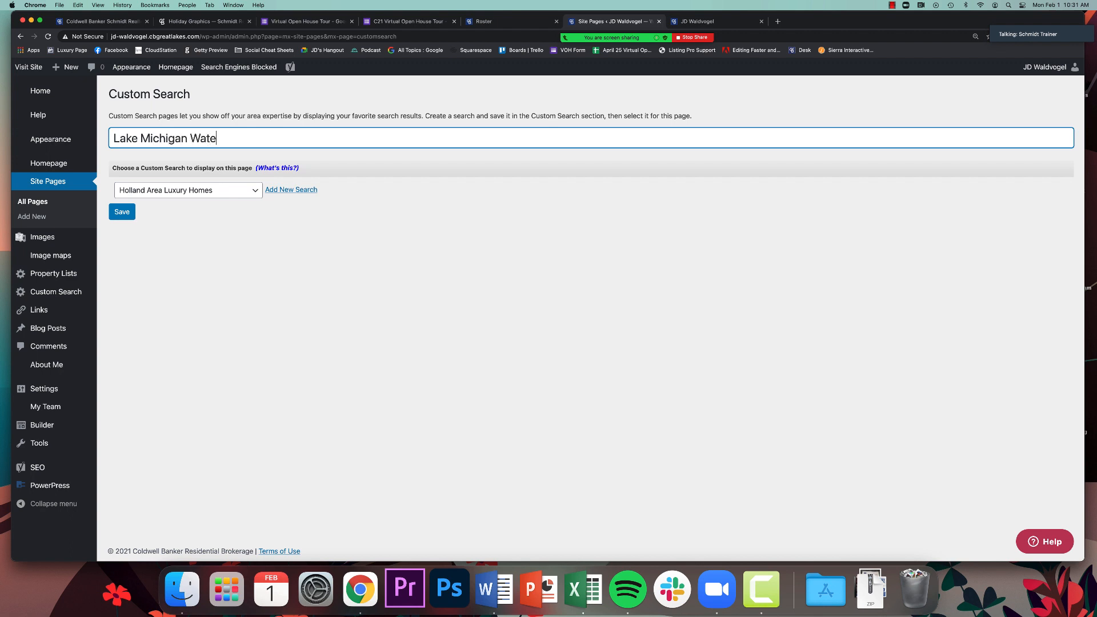
text(rfront Homes)
click(179, 206)
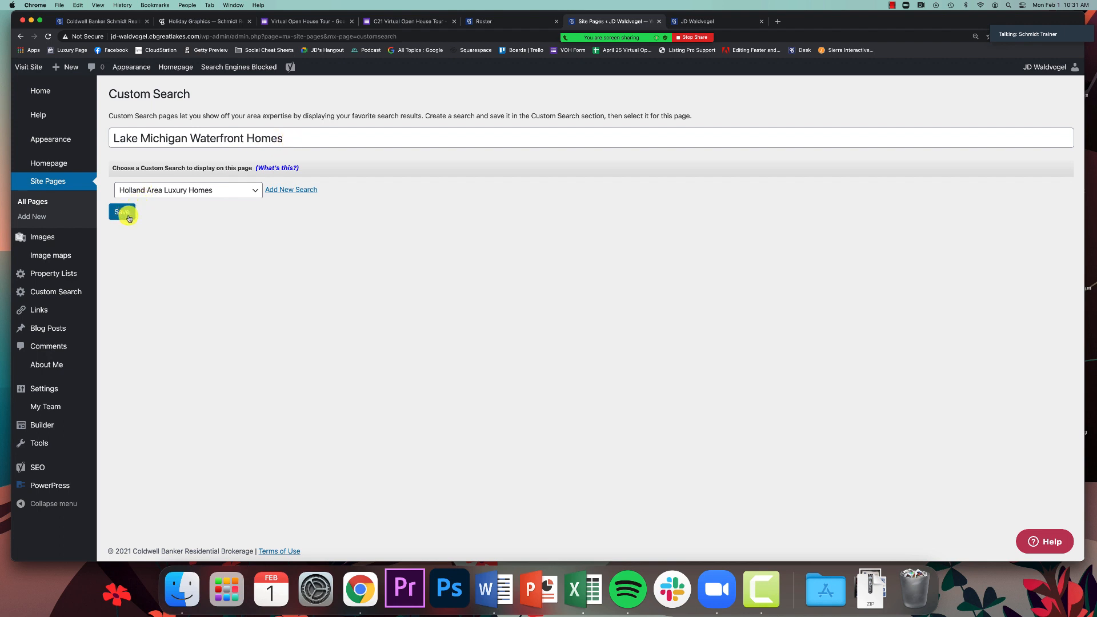
drag(114, 141, 310, 137)
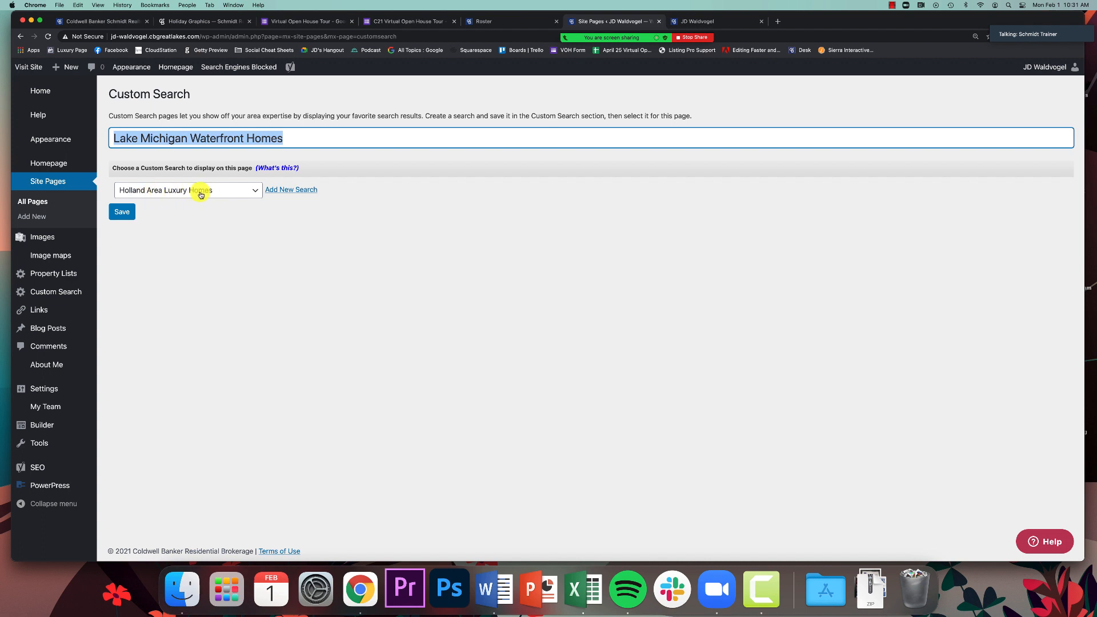
Save the new Lake Michigan Waterfront Homes page and open the list of all site pages
click(134, 214)
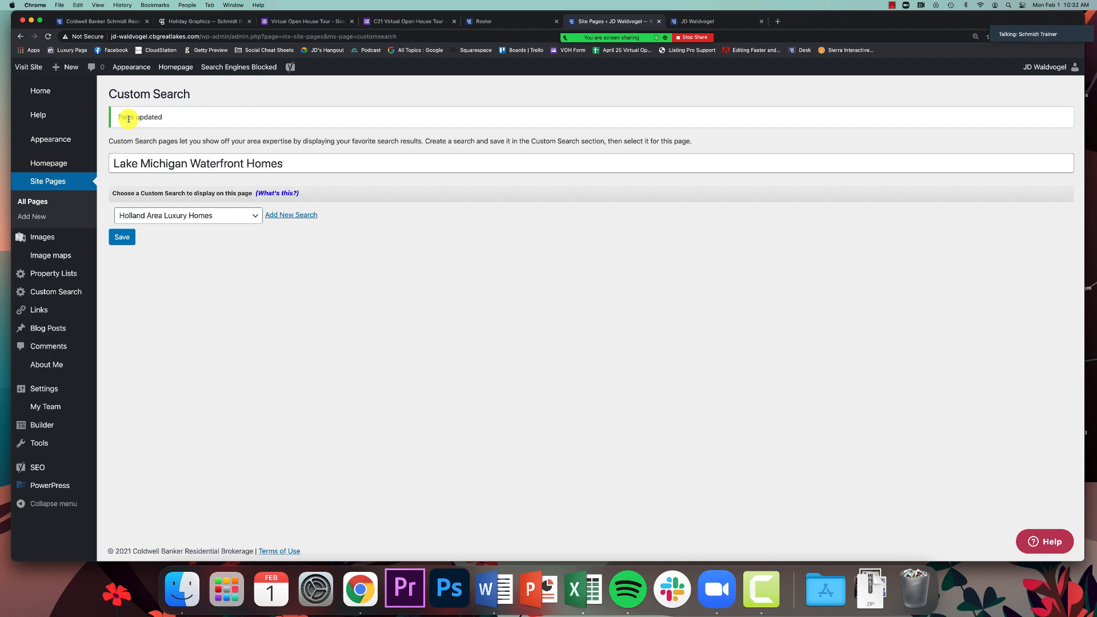
click(55, 182)
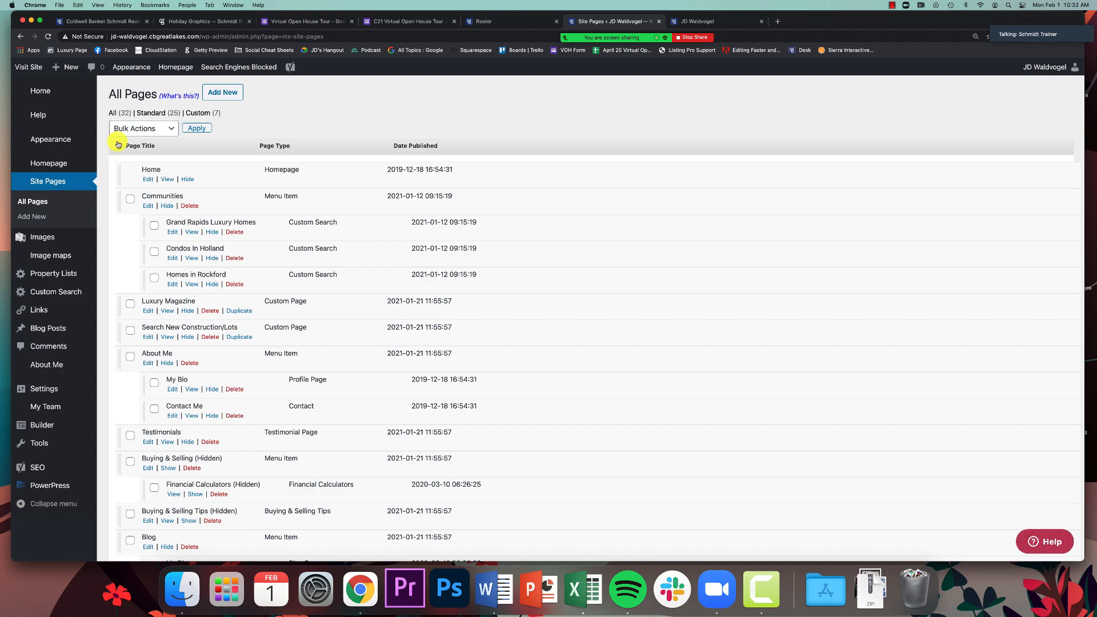
Move the Lake Michigan Waterfront Homes page directly below Home in the page list and publish the new order
scroll(114, 148, down, 15)
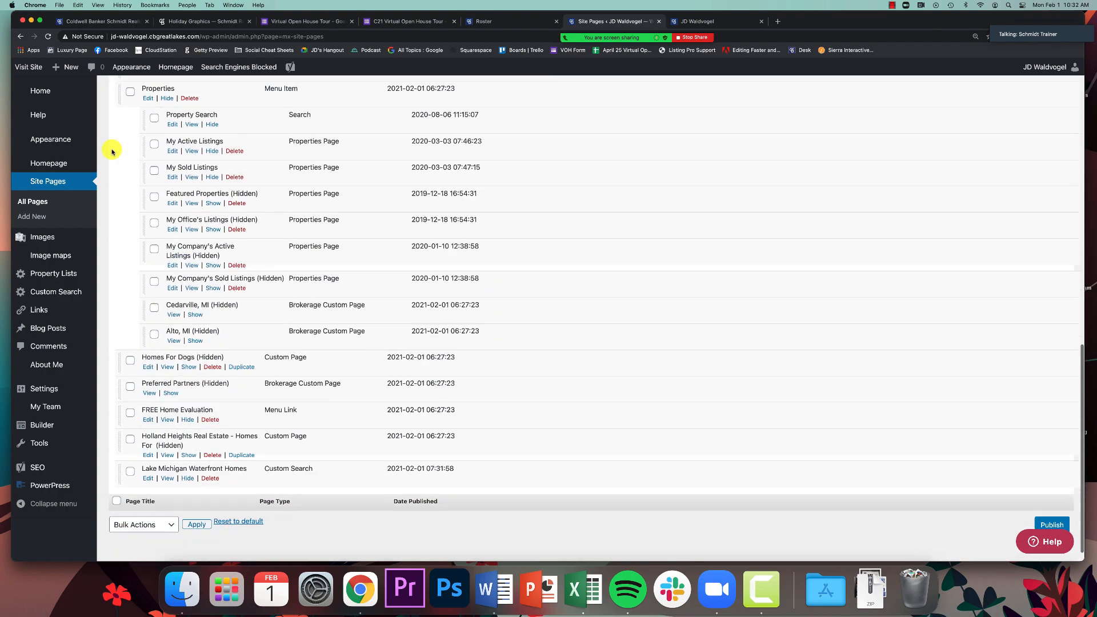
scroll(111, 151, down, 1)
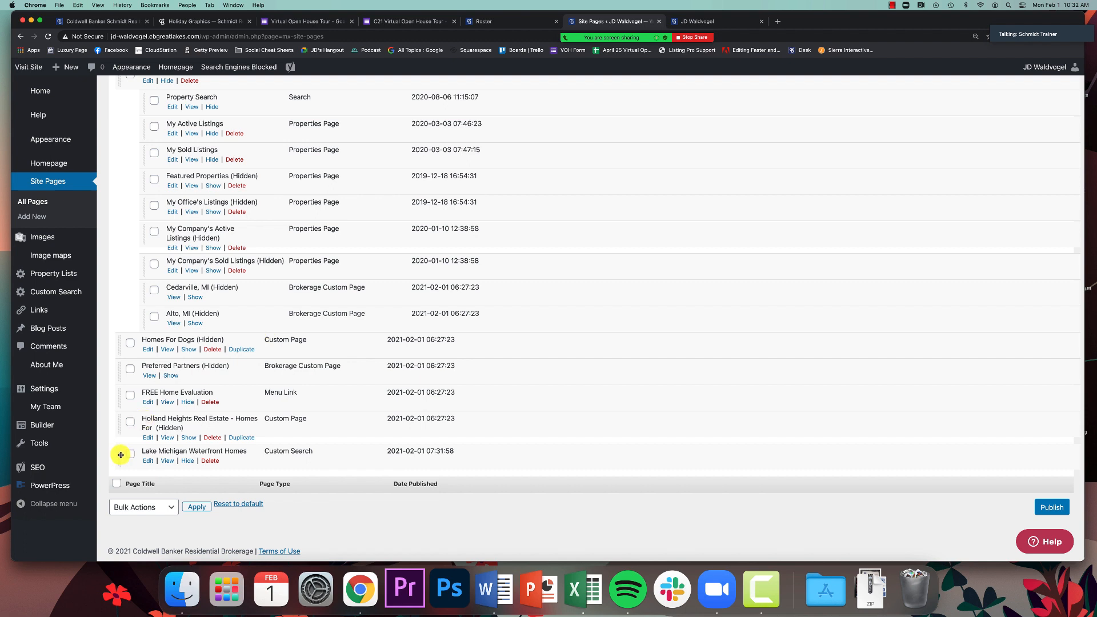
drag(120, 455, 119, 197)
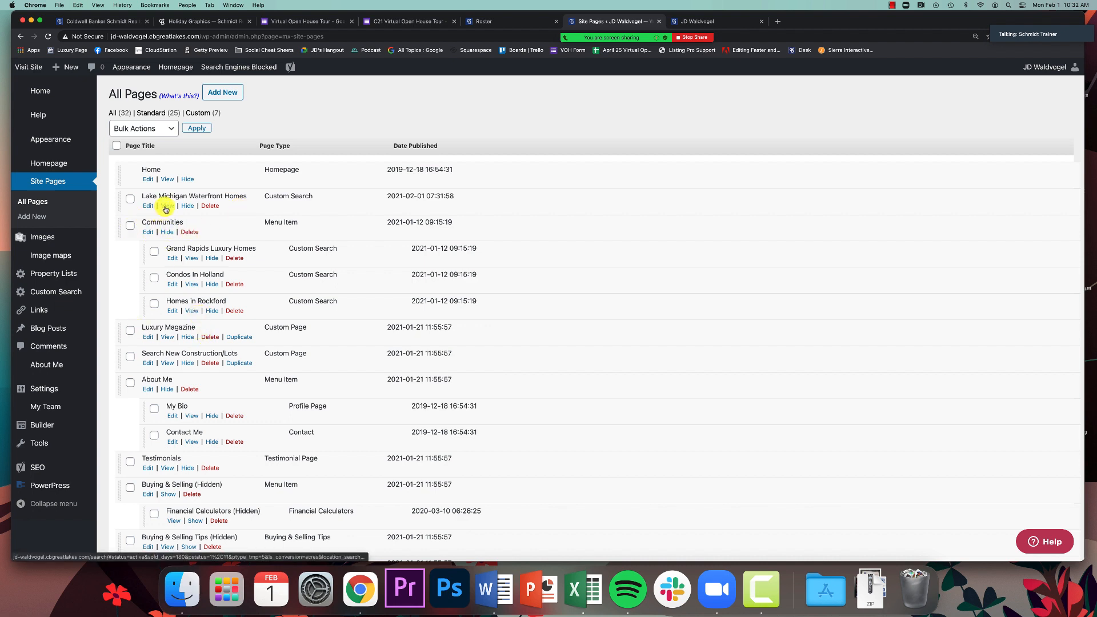
scroll(166, 209, down, 15)
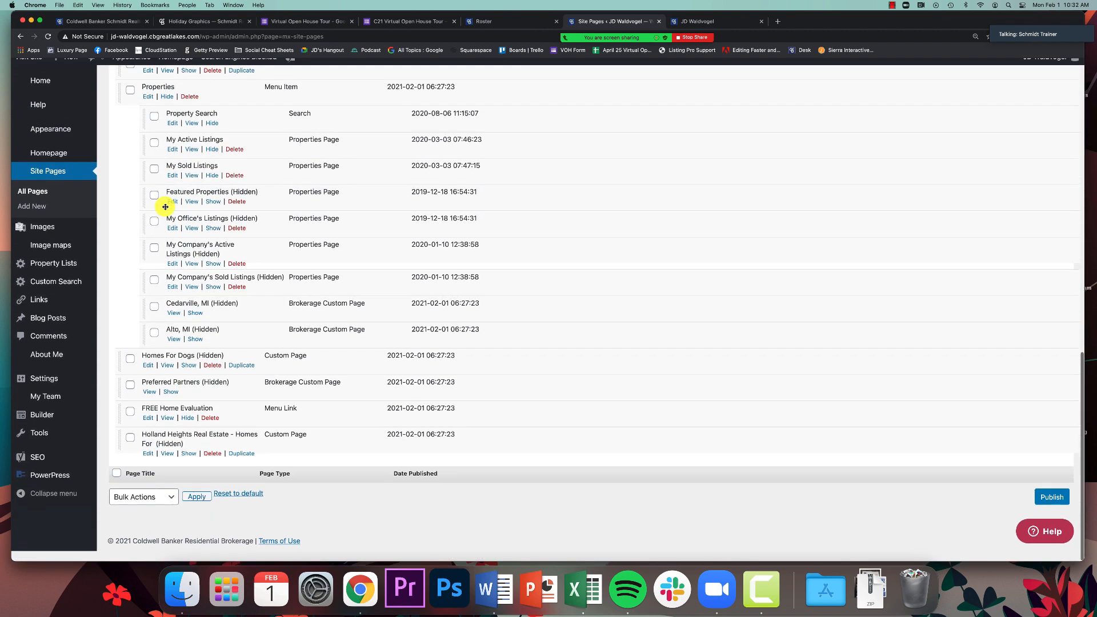
click(1050, 507)
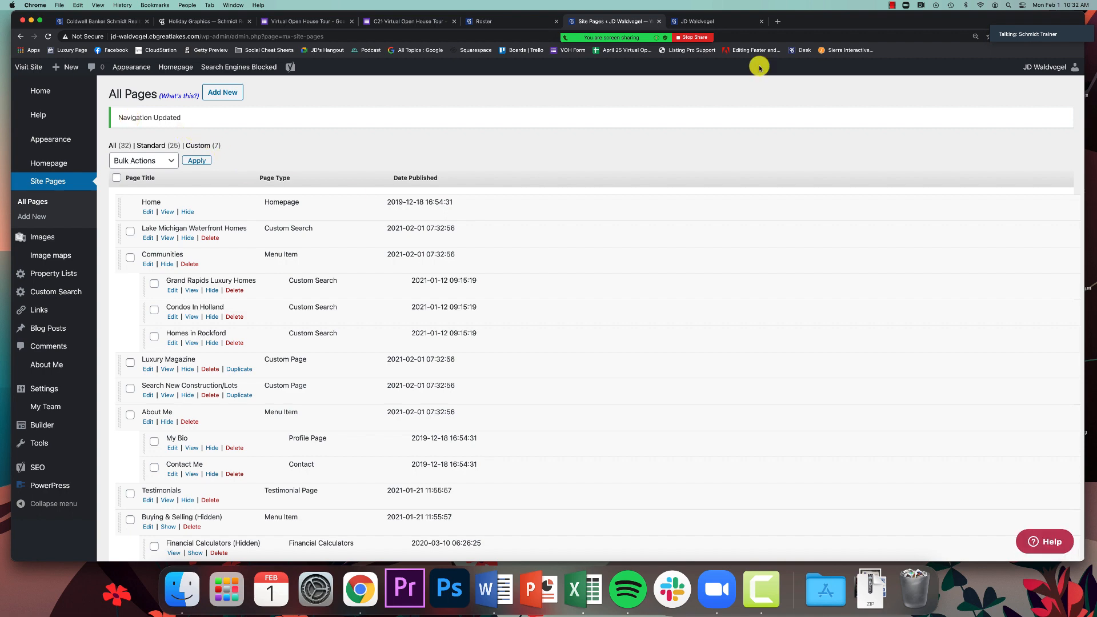
Reload the agent site's public home page and open Lake Michigan Waterfront Homes from its navigation
click(747, 23)
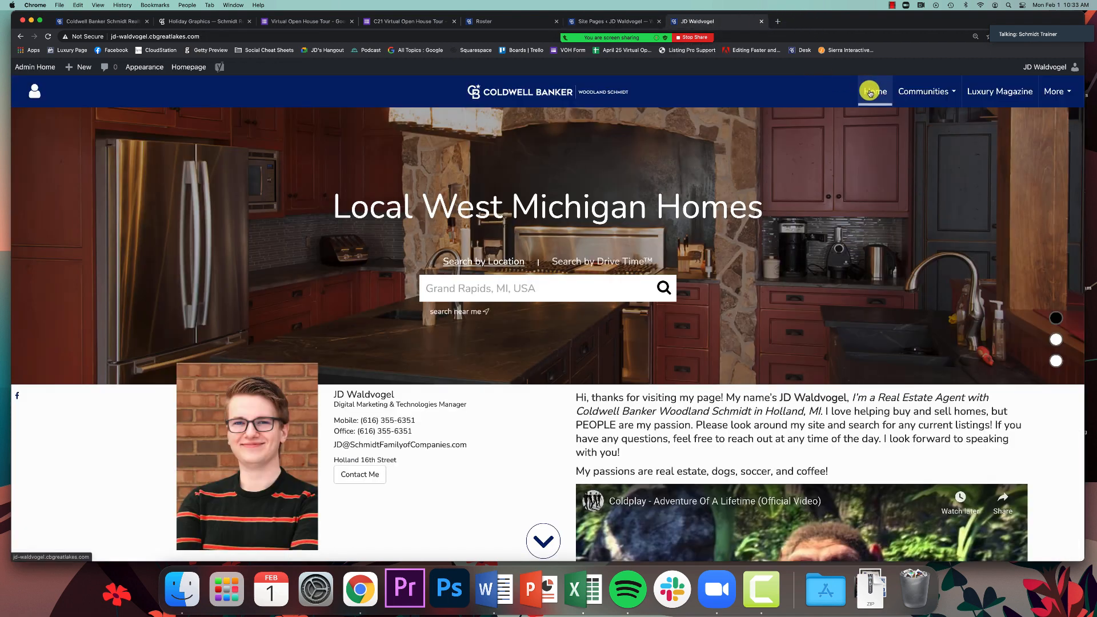
click(916, 91)
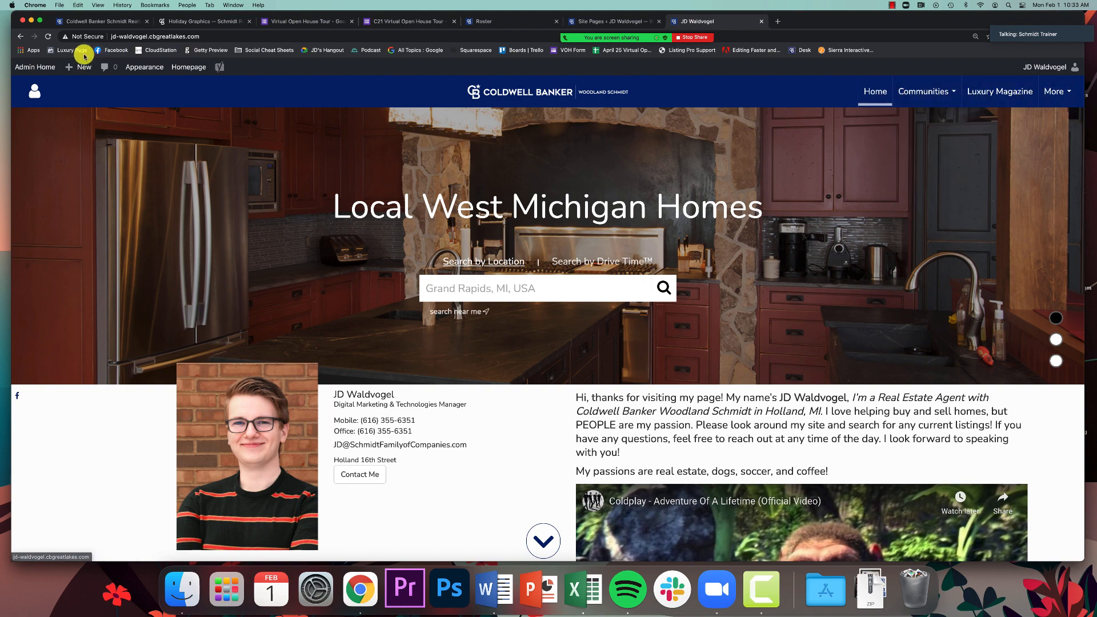
click(47, 36)
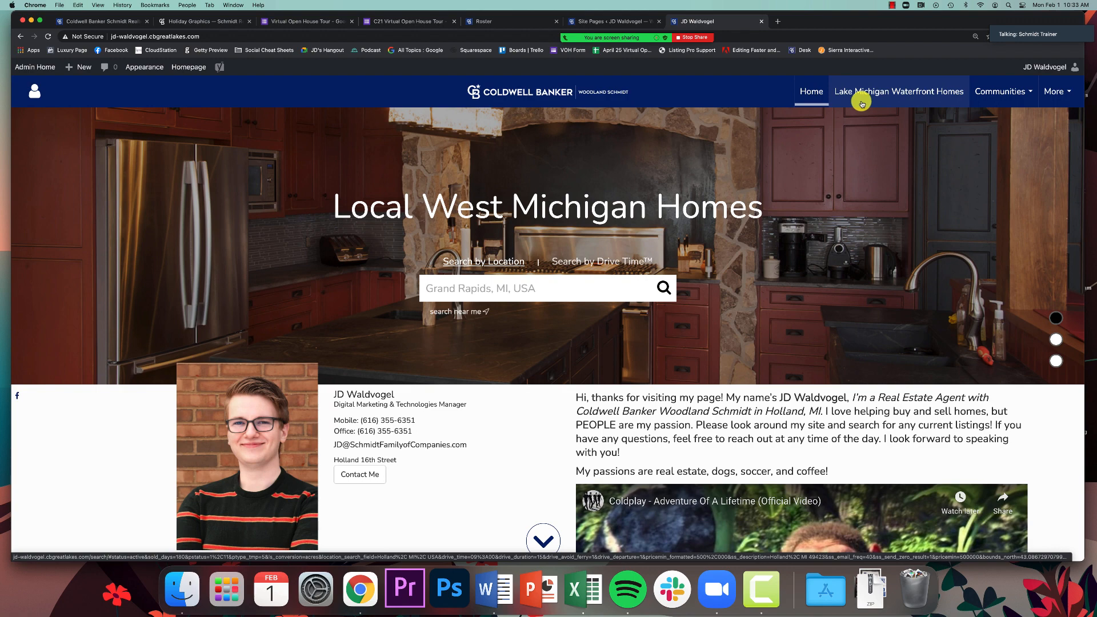
click(898, 92)
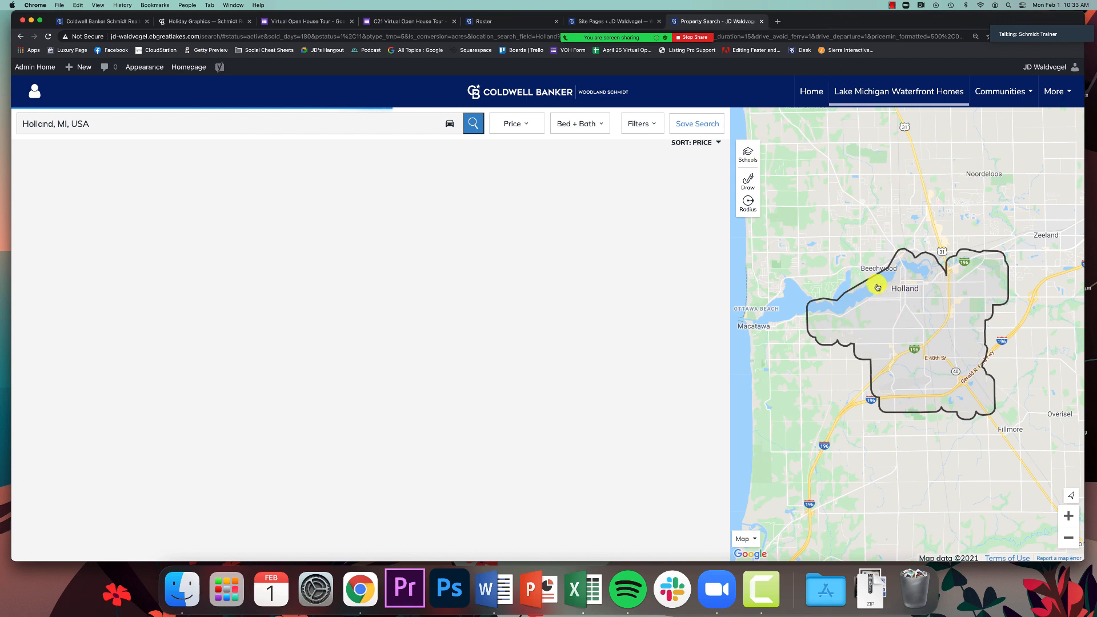
mouse_move(833, 25)
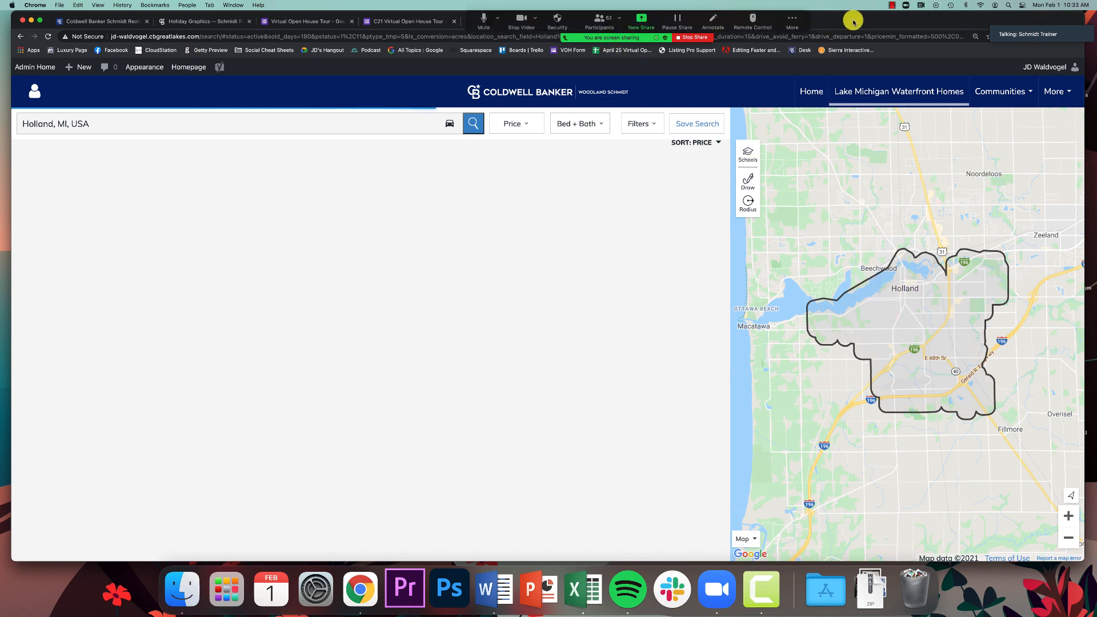
drag(852, 18, 854, 54)
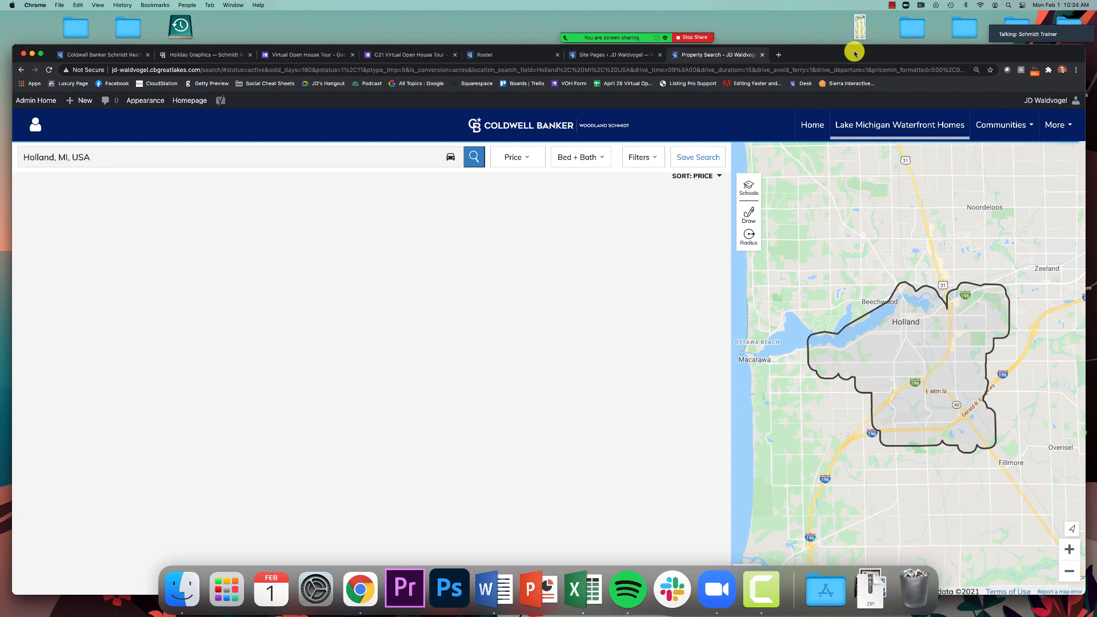
mouse_move(855, 53)
mouse_down()
mouse_move(854, 27)
mouse_move(845, 38)
mouse_up()
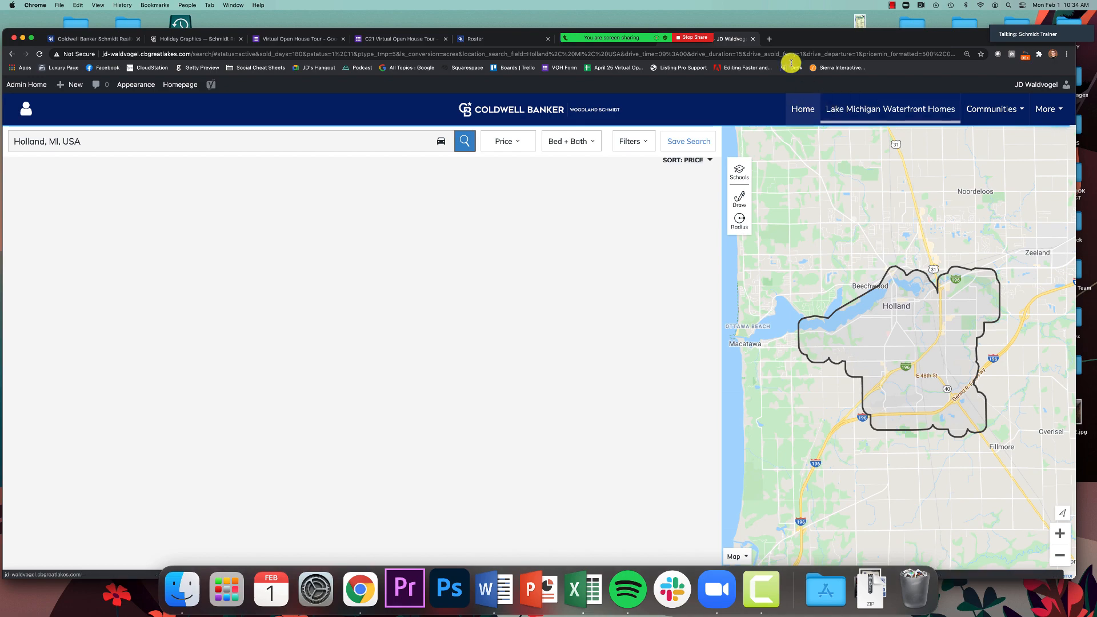
drag(798, 43, 800, 53)
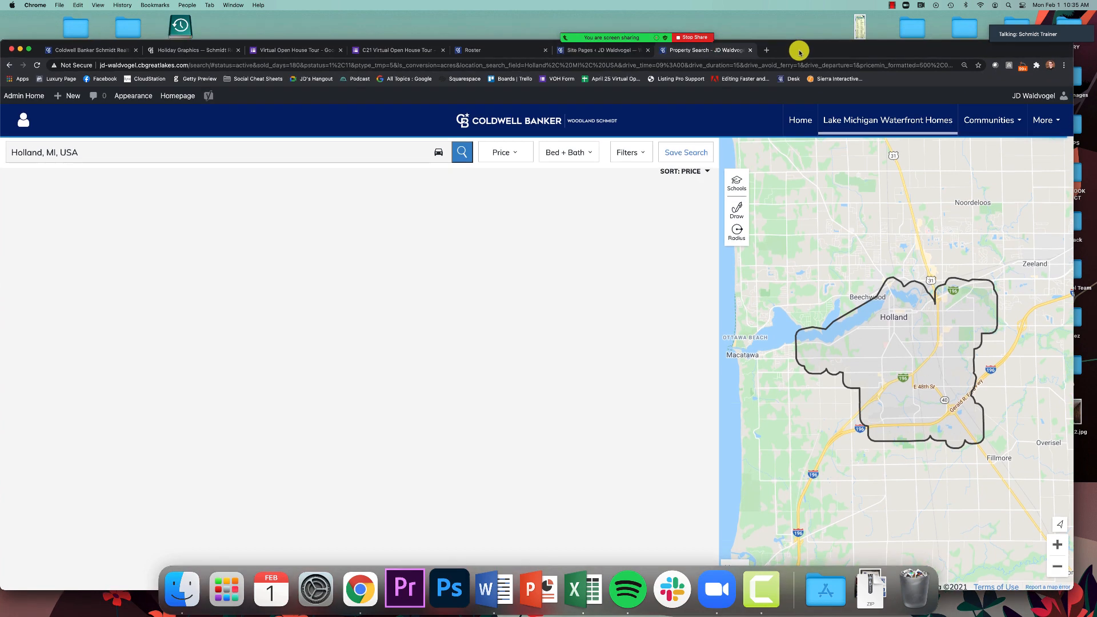
Switch to the Site Pages tab, check the meeting chat for messages and close the chat window
click(587, 56)
mouse_move(623, 37)
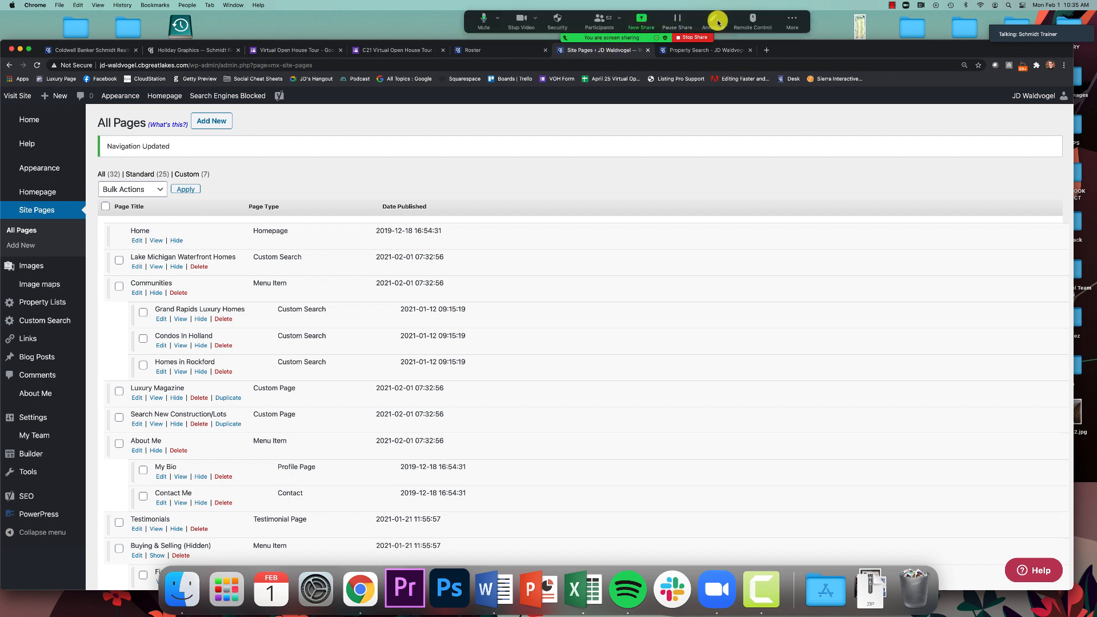
click(794, 23)
click(780, 114)
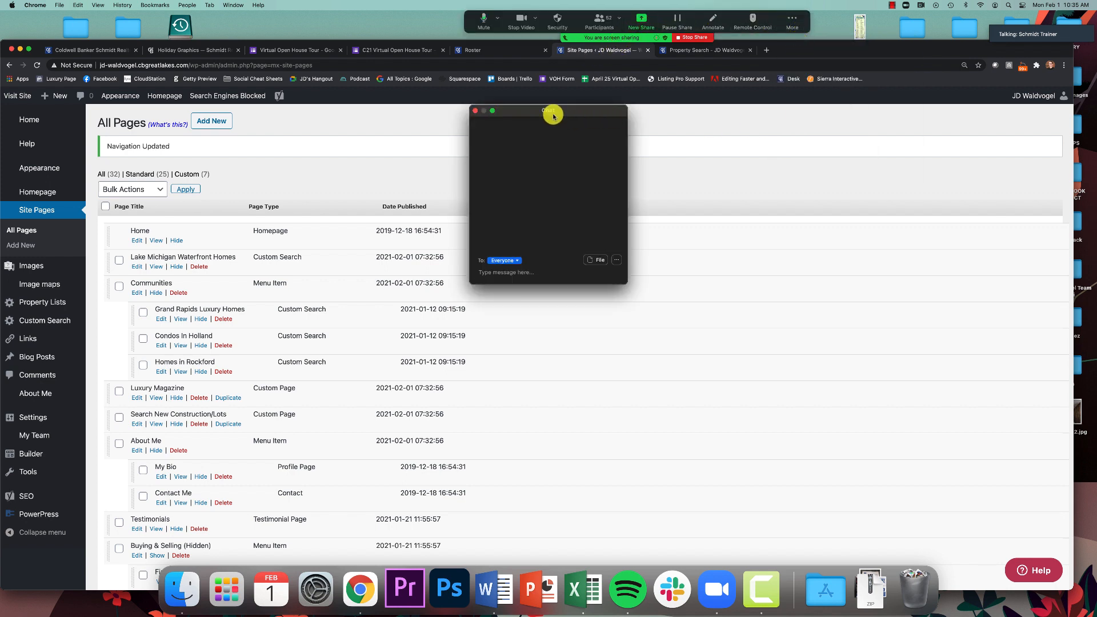
drag(553, 112, 988, 406)
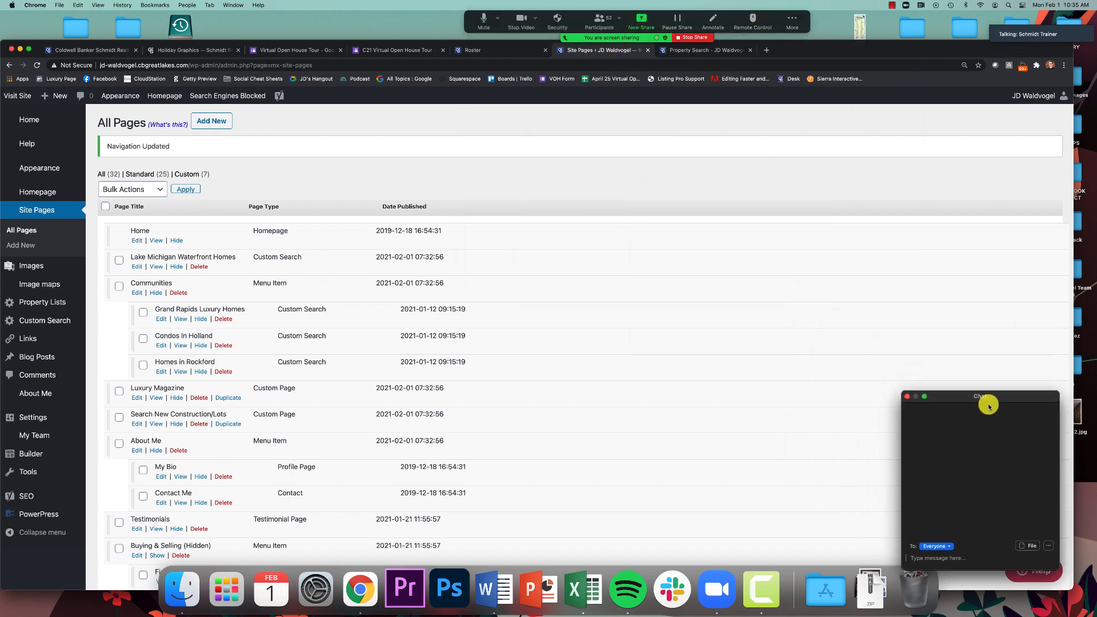
click(908, 396)
Reload the public property search page and reopen Lake Michigan Waterfront Homes from the site's navigation
click(703, 50)
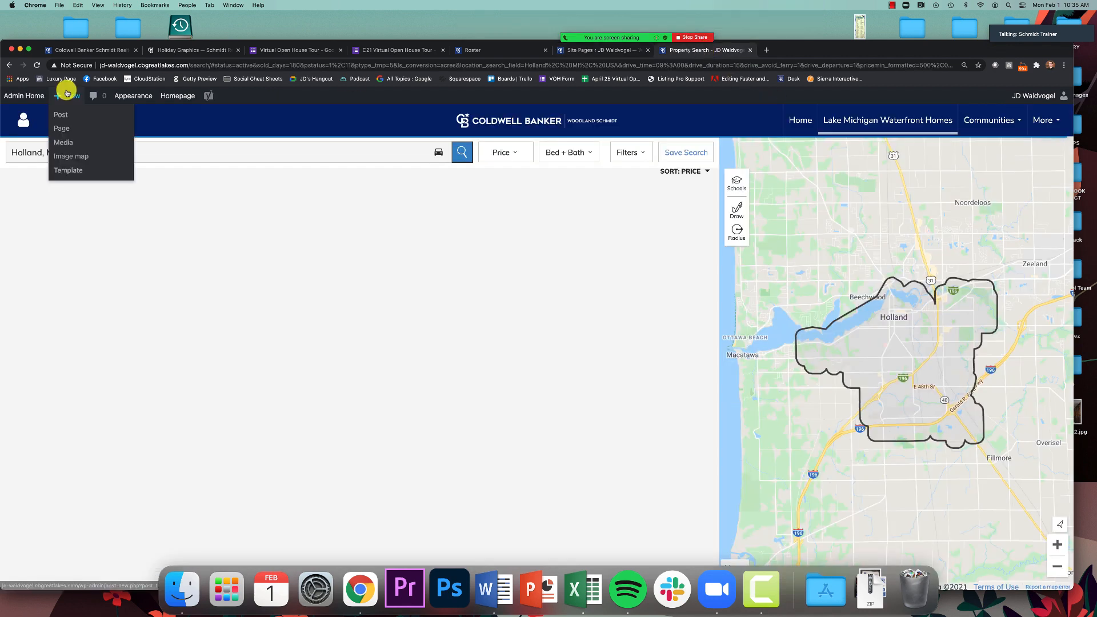
click(36, 65)
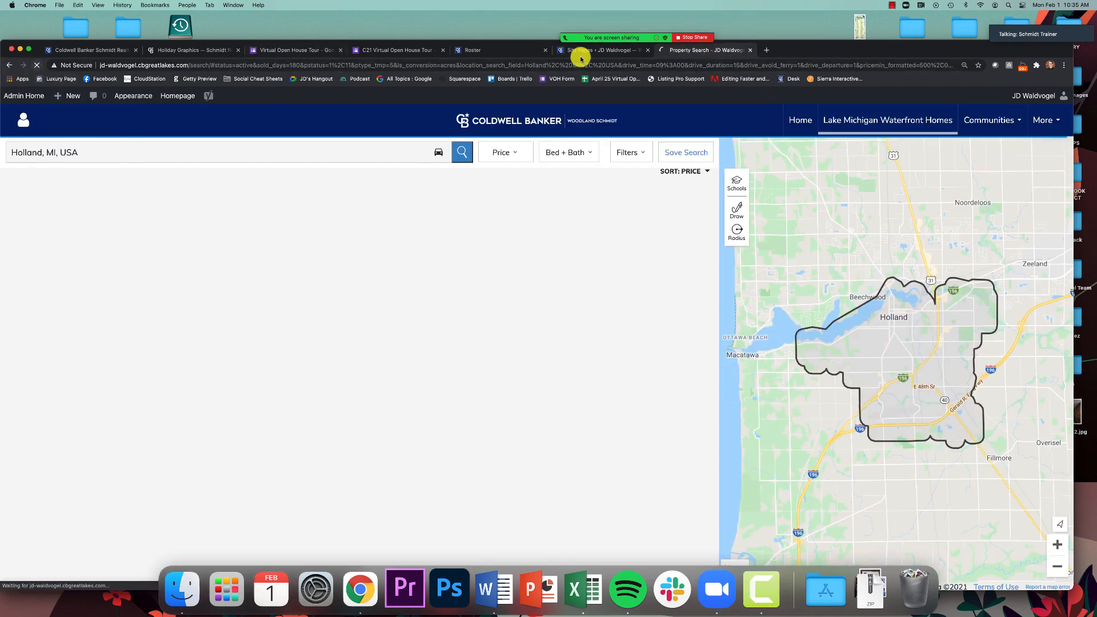
drag(780, 51, 780, 35)
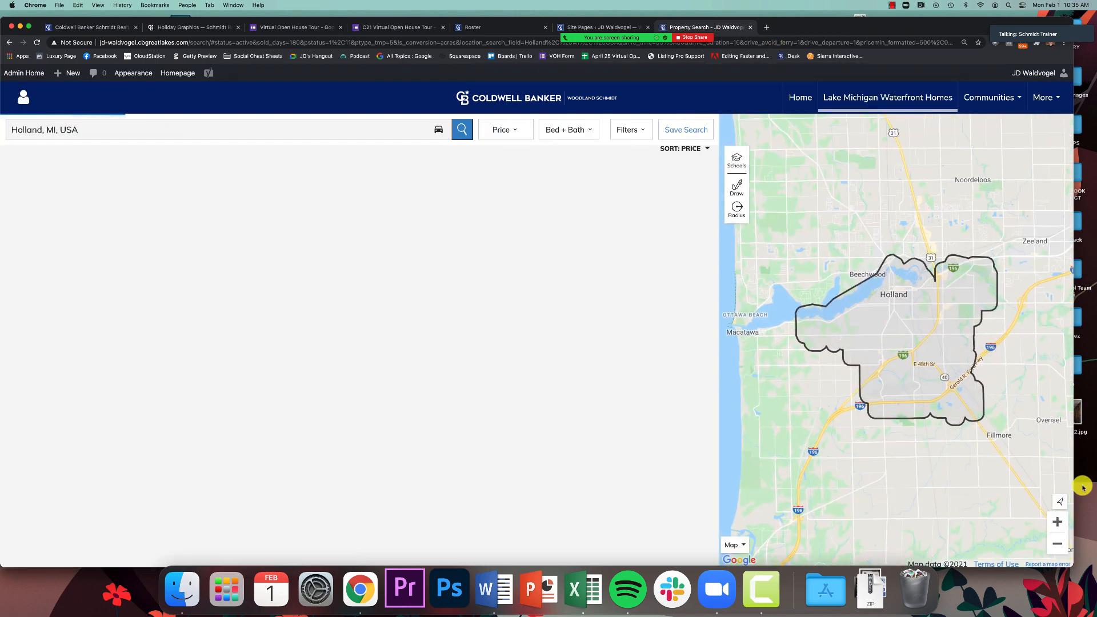
click(1057, 544)
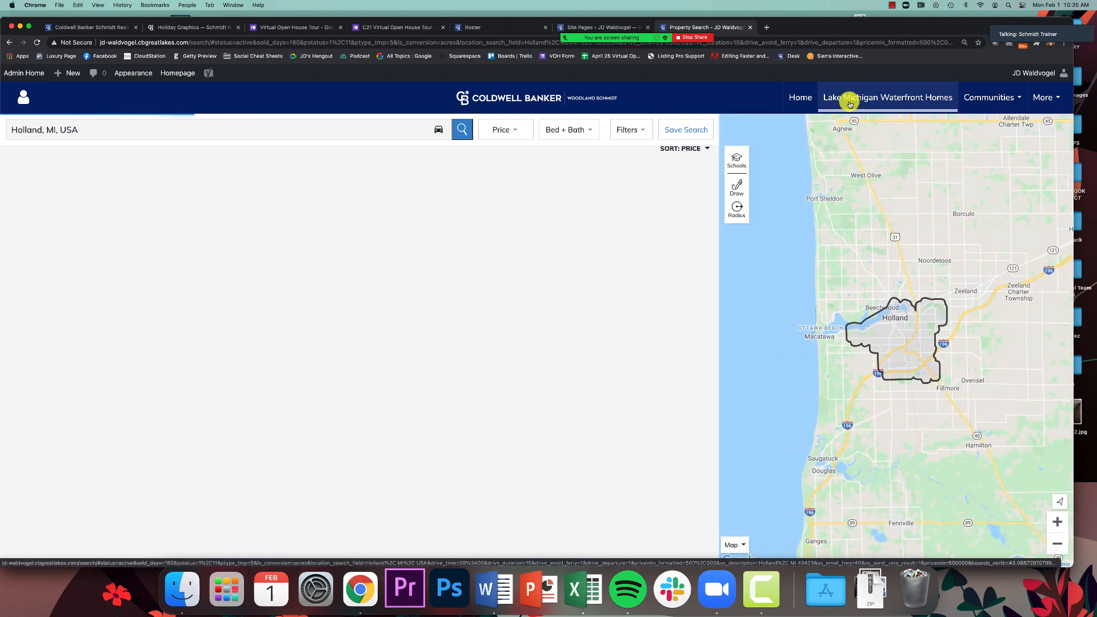
click(850, 104)
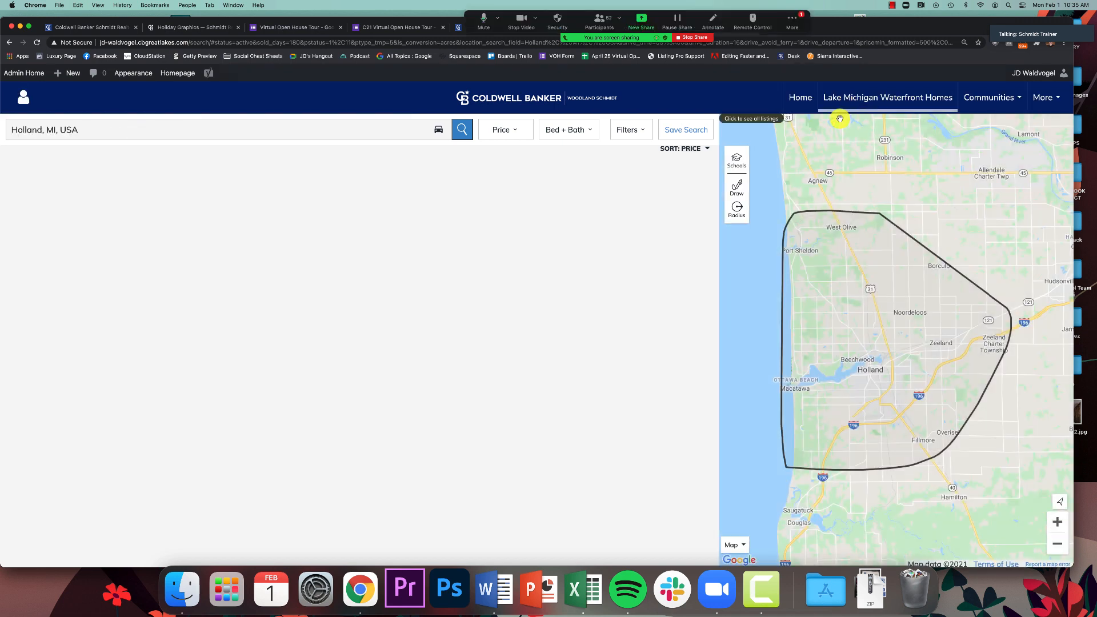
Read the new message in the meeting chat and close the chat window
click(797, 19)
click(803, 43)
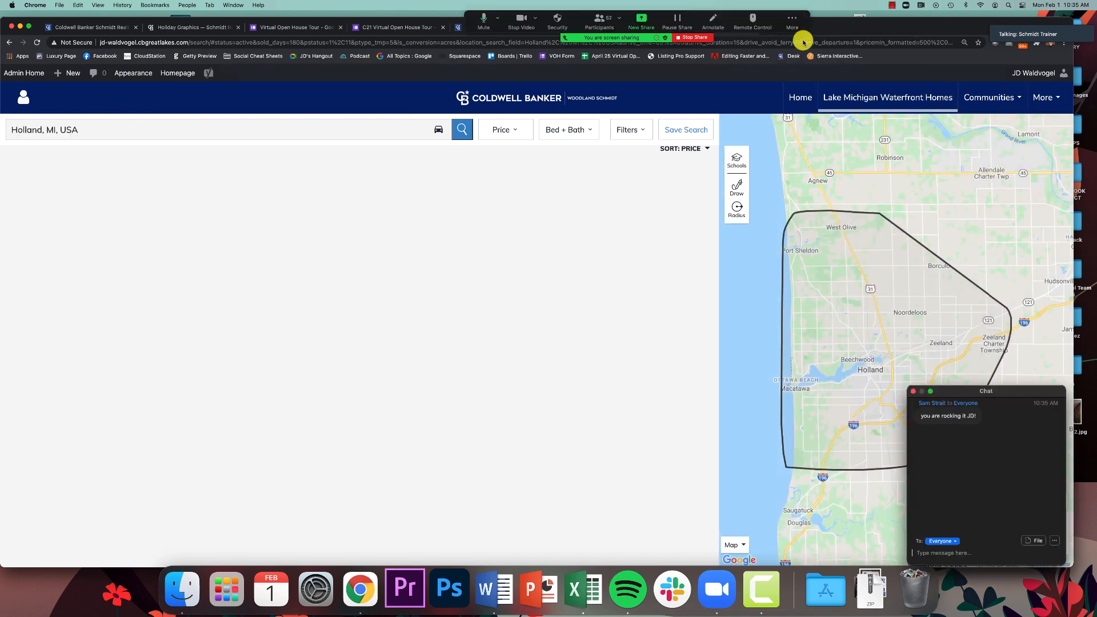
click(914, 393)
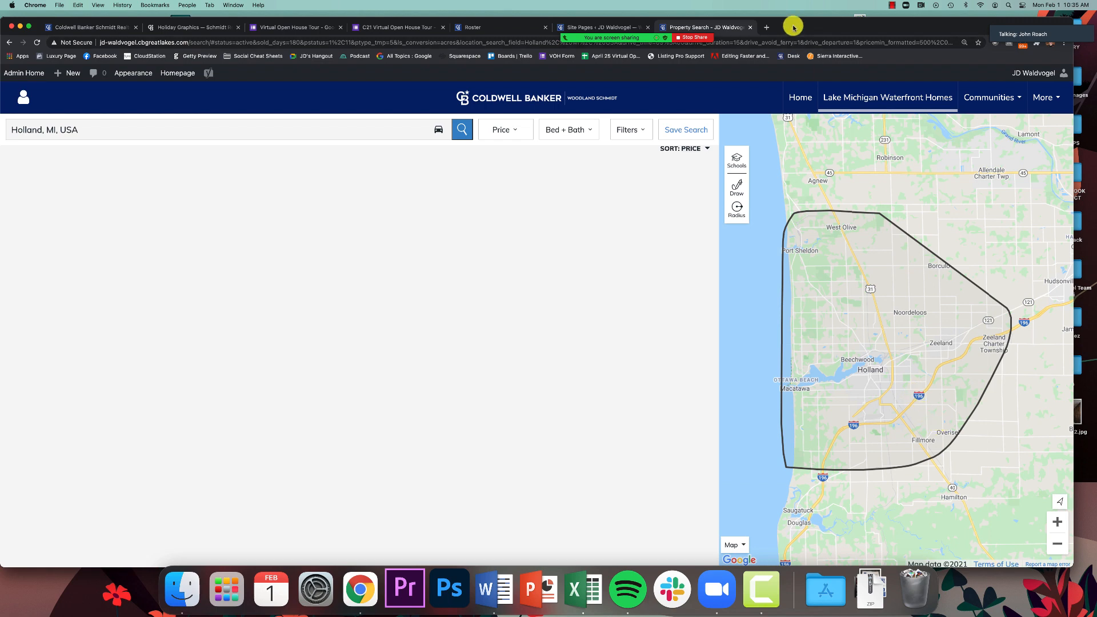
mouse_move(793, 28)
mouse_down()
mouse_move(793, 44)
mouse_move(792, 25)
mouse_up()
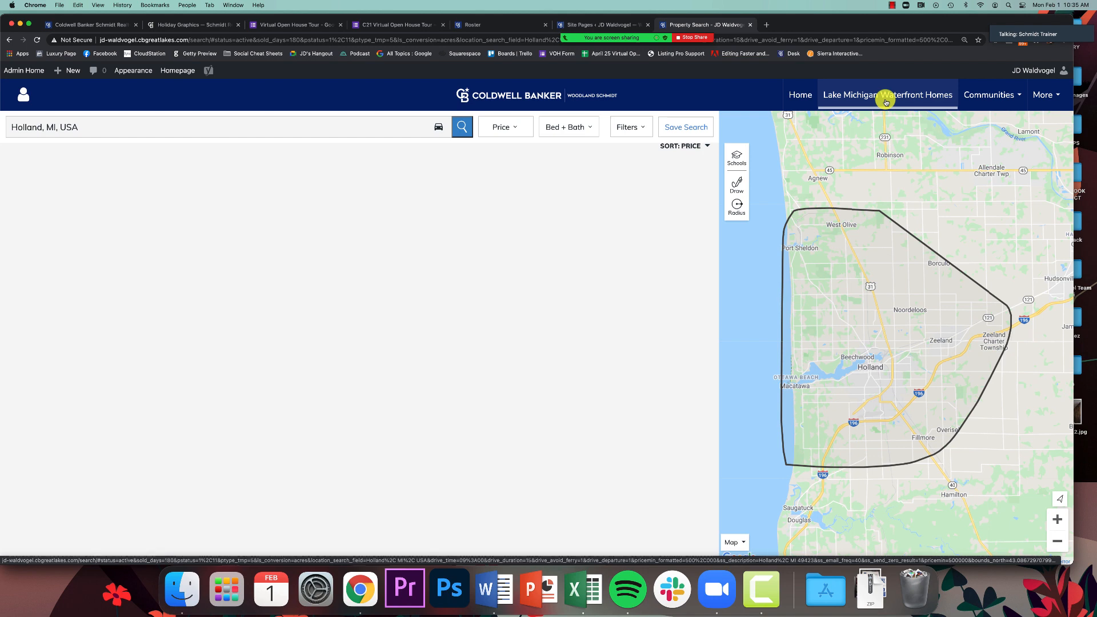
Return to the agent site's home page and read the question posted in the meeting chat before closing it
click(797, 95)
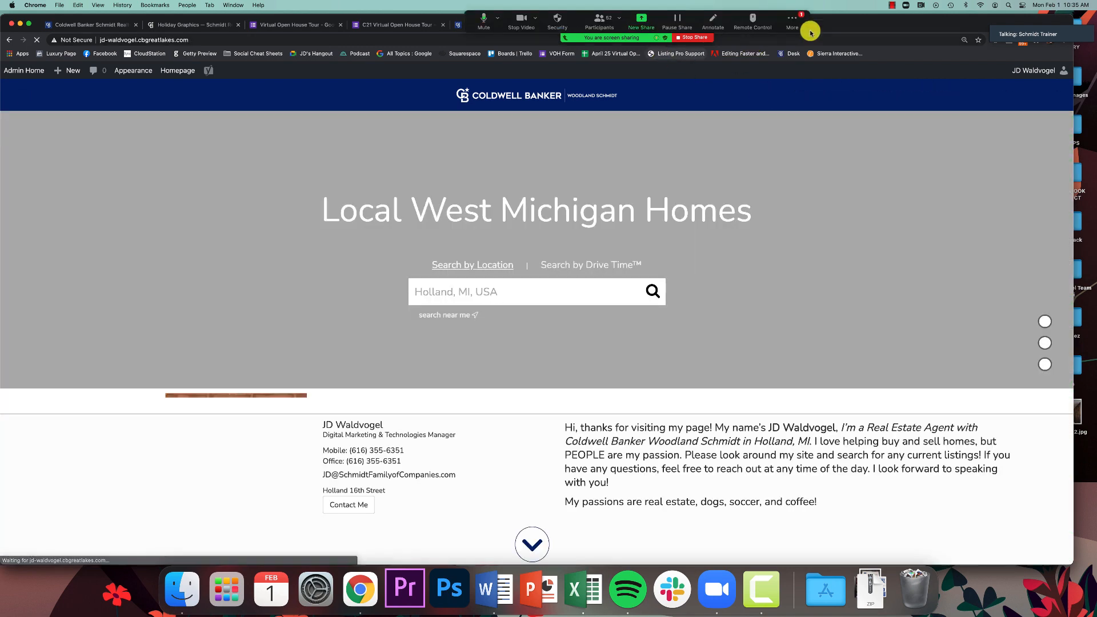
click(794, 26)
click(800, 62)
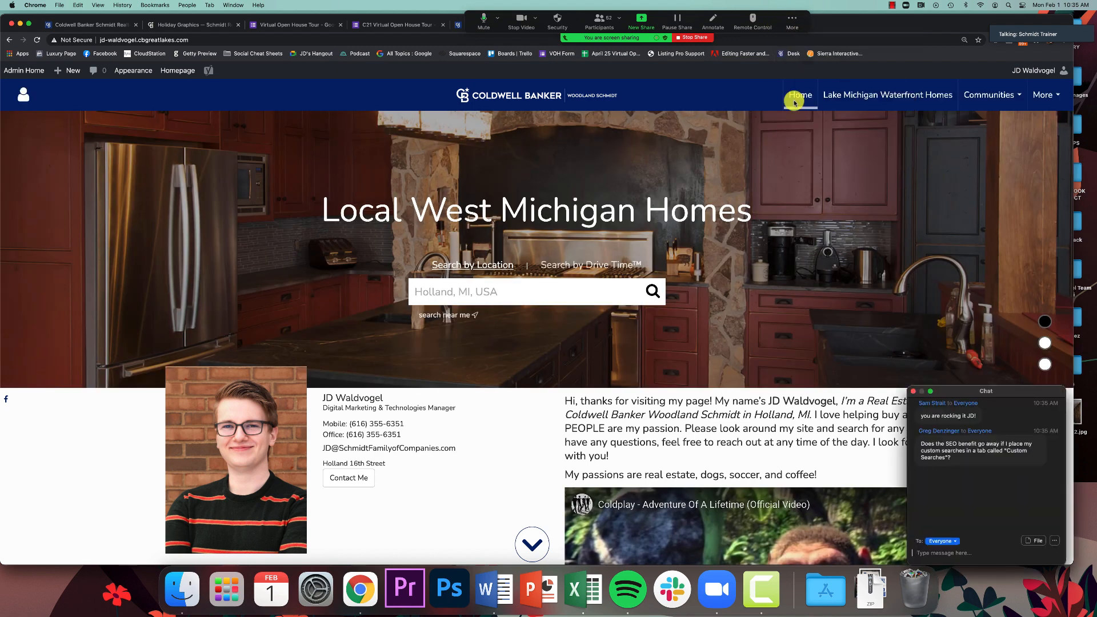
drag(986, 393, 998, 408)
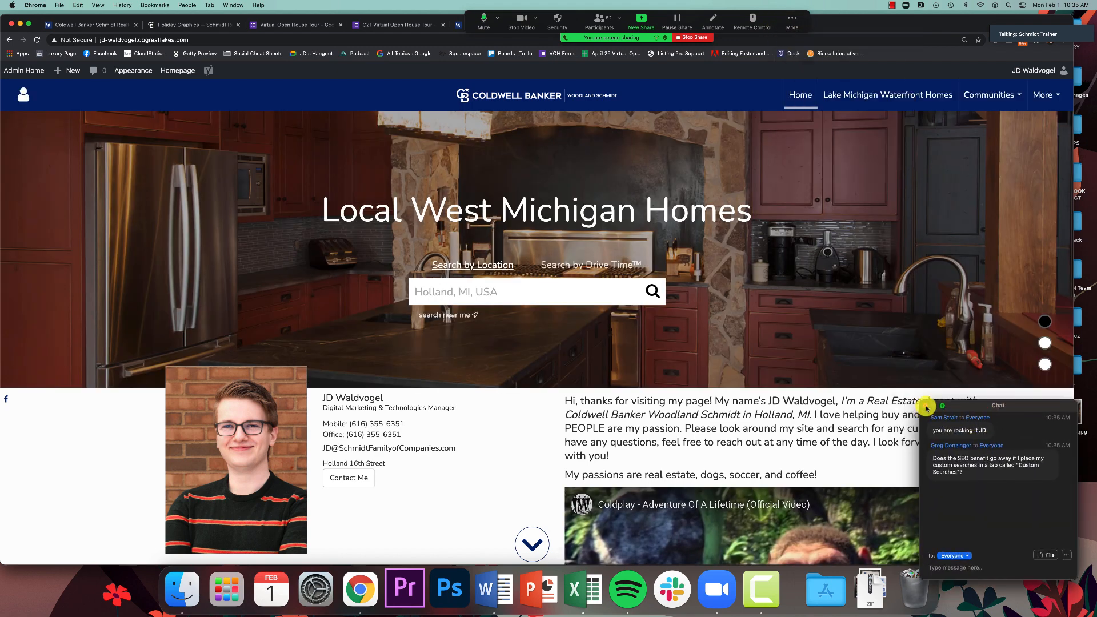
click(925, 407)
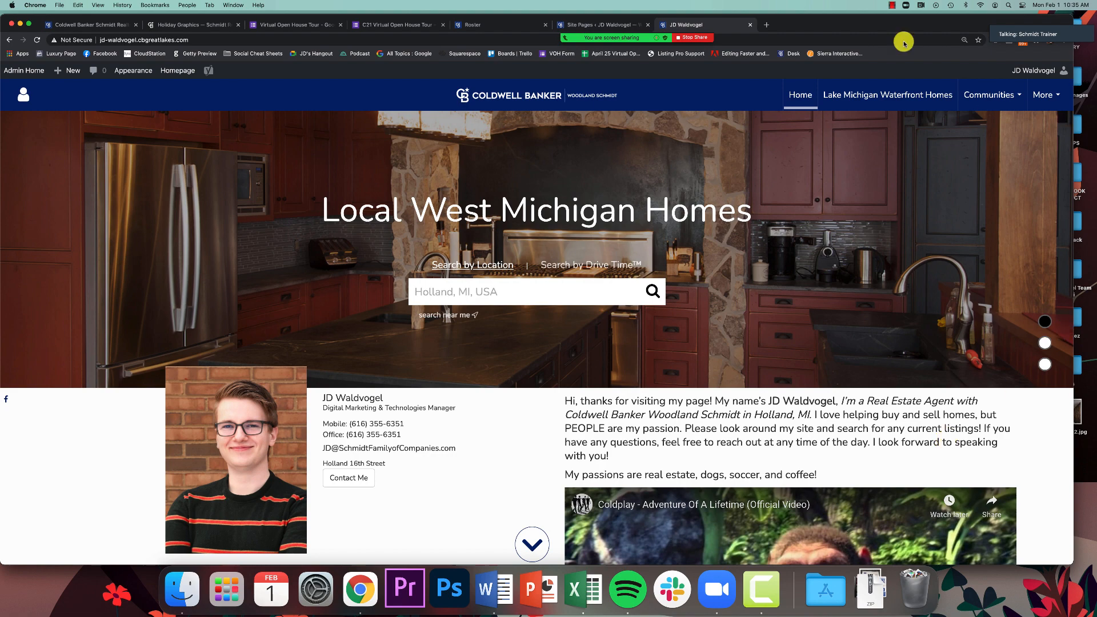
Search the web in a new tab for "traverse city waterfront homes" and look through the results
key(super+t)
text(traverse city )
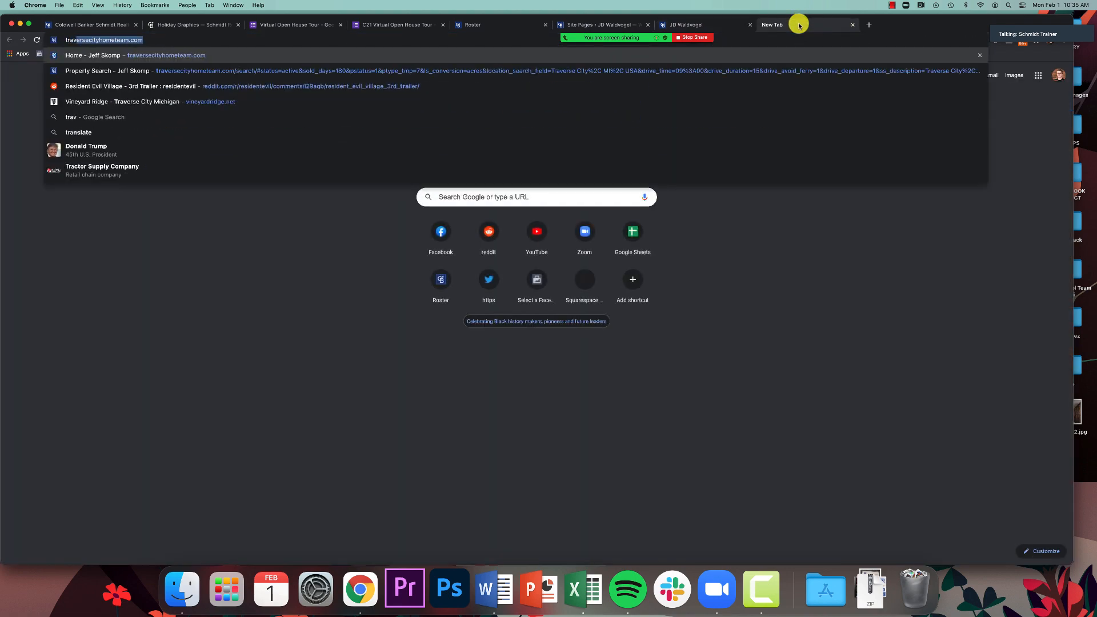
text(luxury)
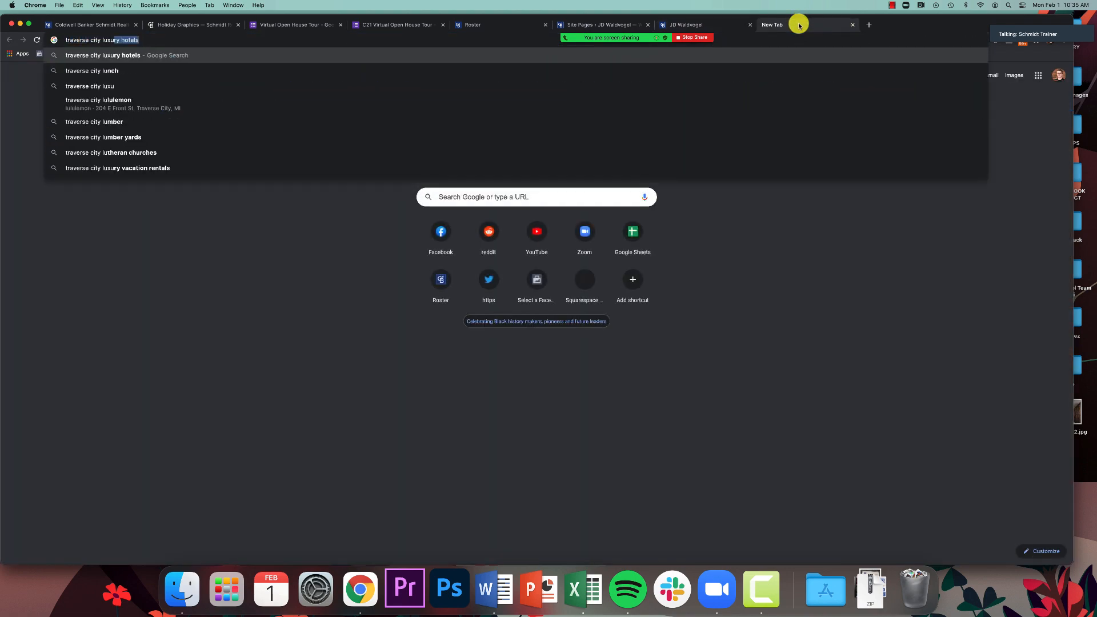
key(BackSpace)
key(BackSpace)
key(BackSpace)
key(BackSpace)
key(BackSpace)
key(BackSpace)
key(BackSpace)
text(waterf)
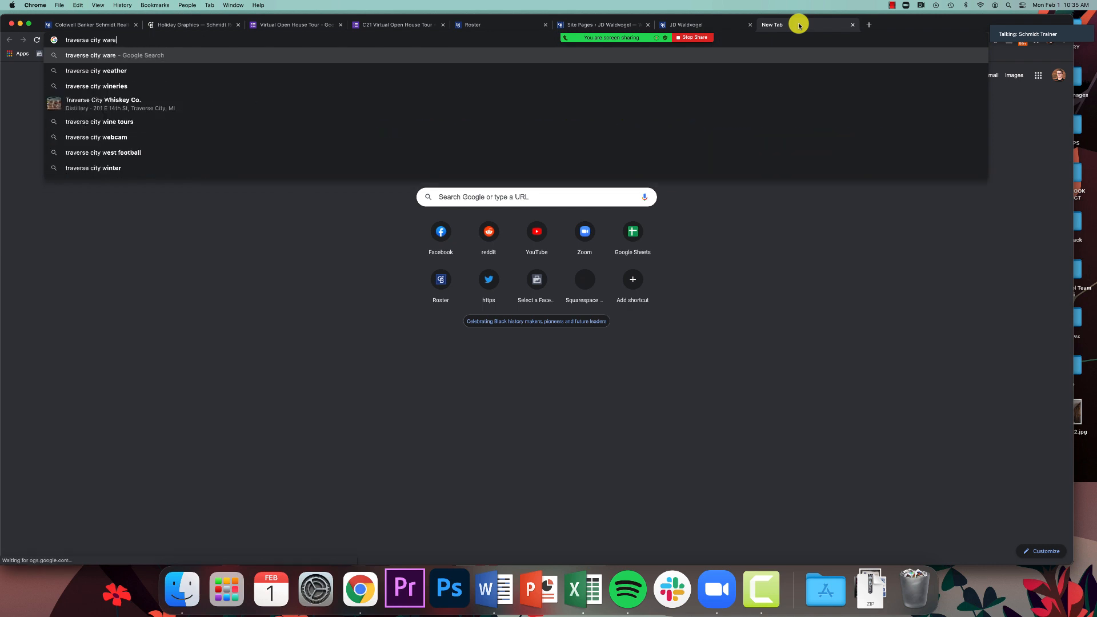
text(ront ho)
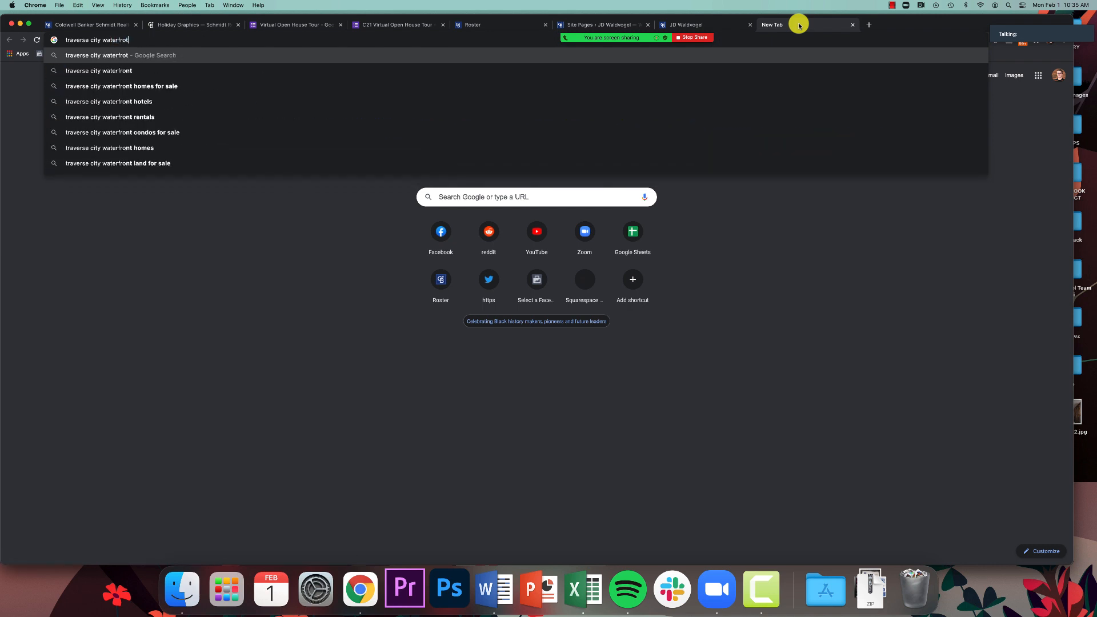
text(mes)
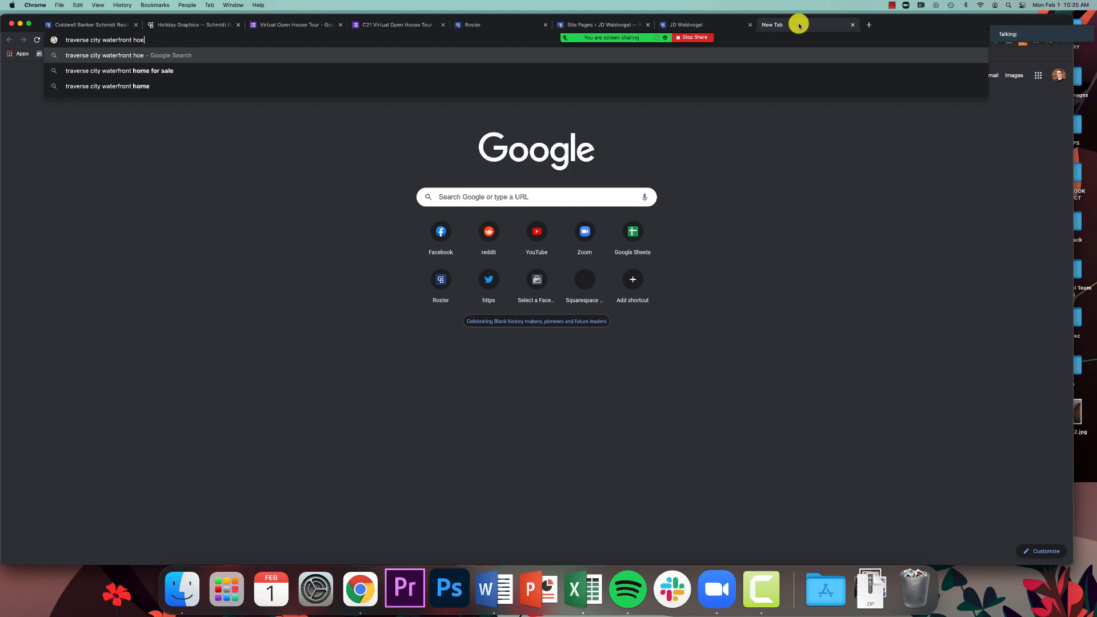
key(Return)
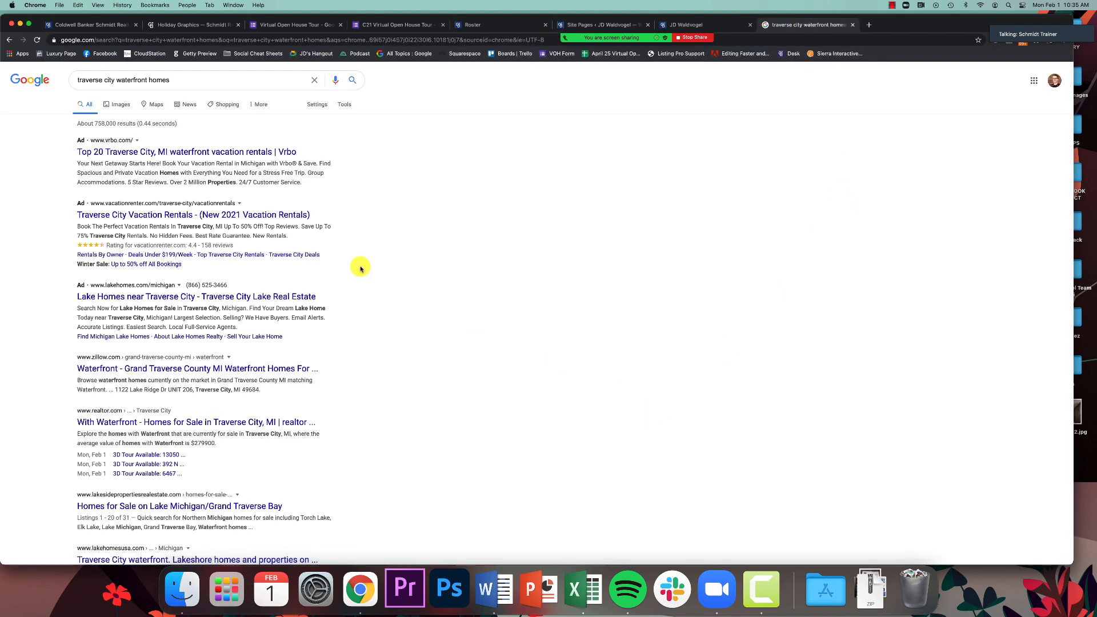
scroll(342, 256, down, 3)
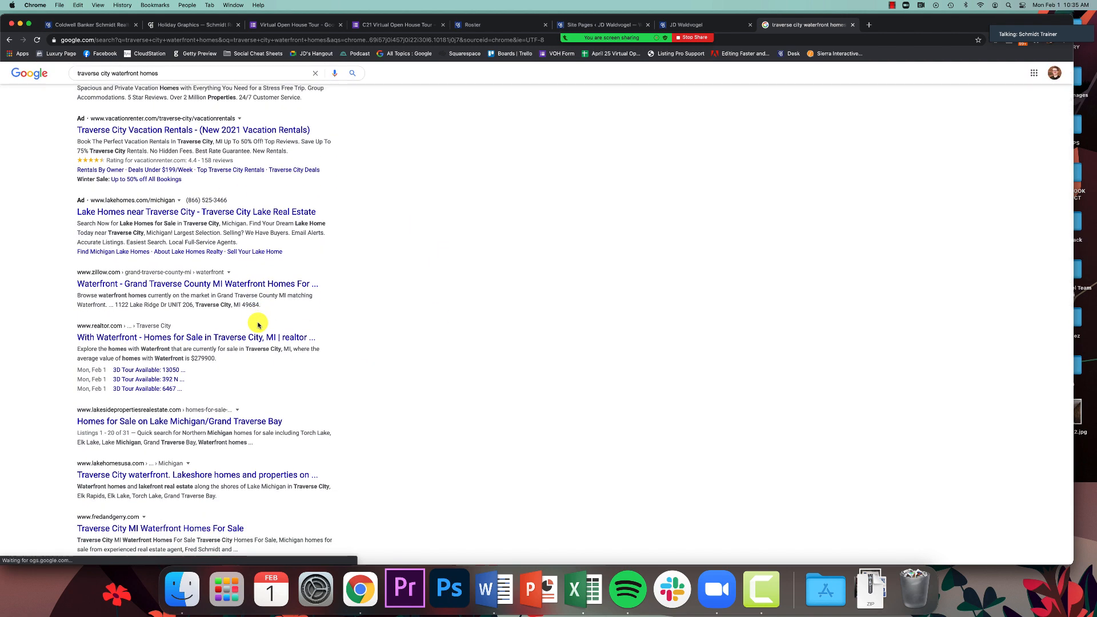
scroll(258, 325, down, 1)
scroll(612, 306, up, 3)
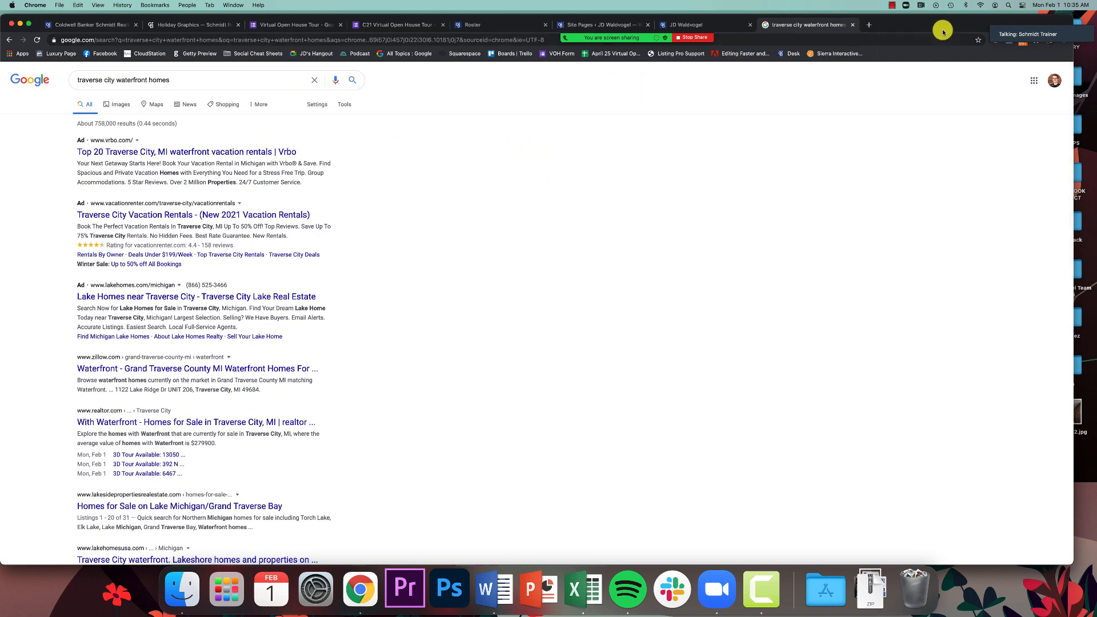
drag(930, 30, 930, 6)
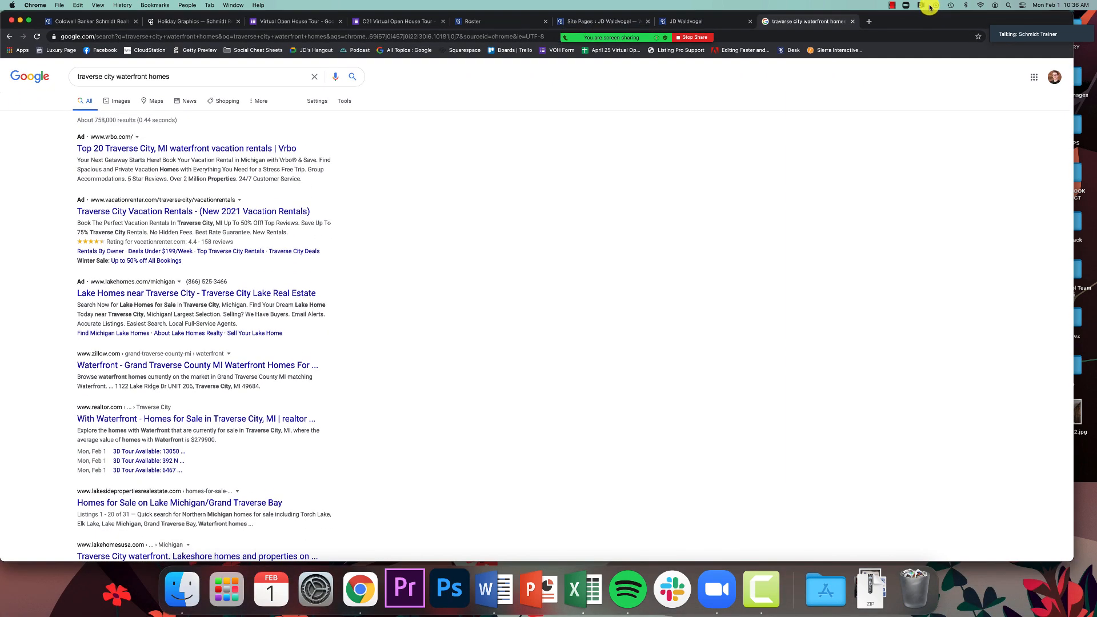
Go to cbfloridahomes.com and search its properties for Vero Beach, FL, USA
click(765, 39)
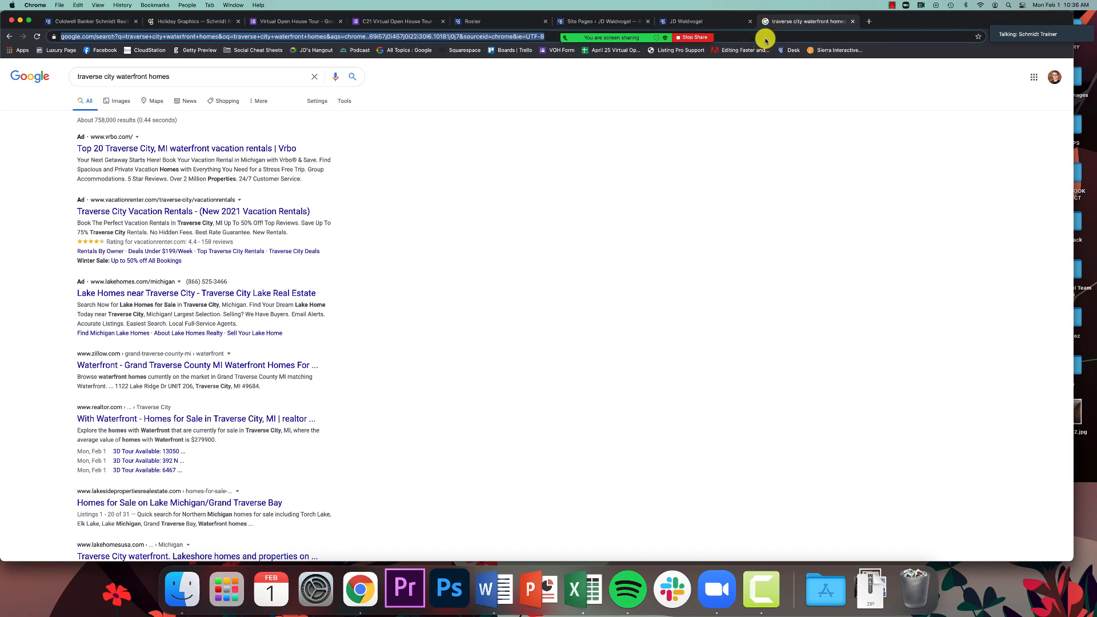
text(cbfloridahomes.com)
key(Return)
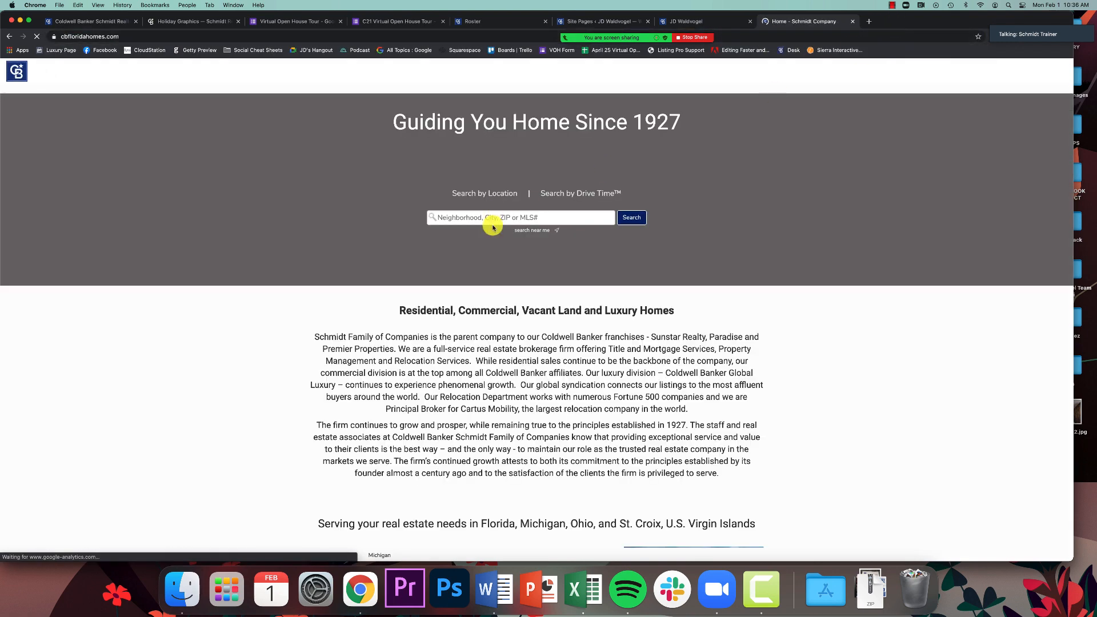
click(496, 219)
text(punta gor)
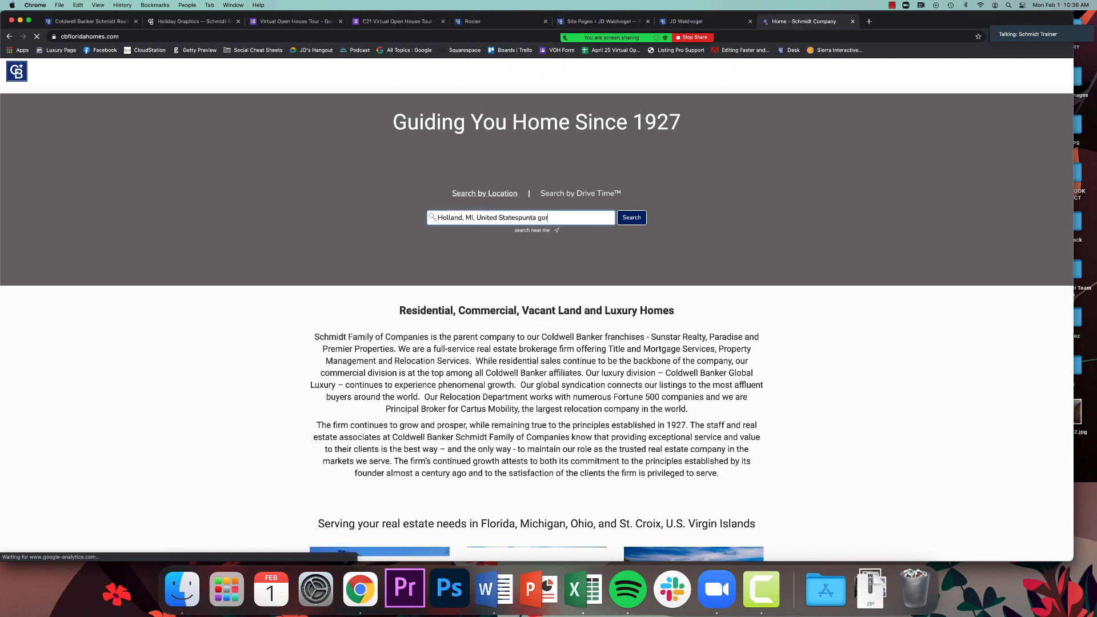
key(super+a)
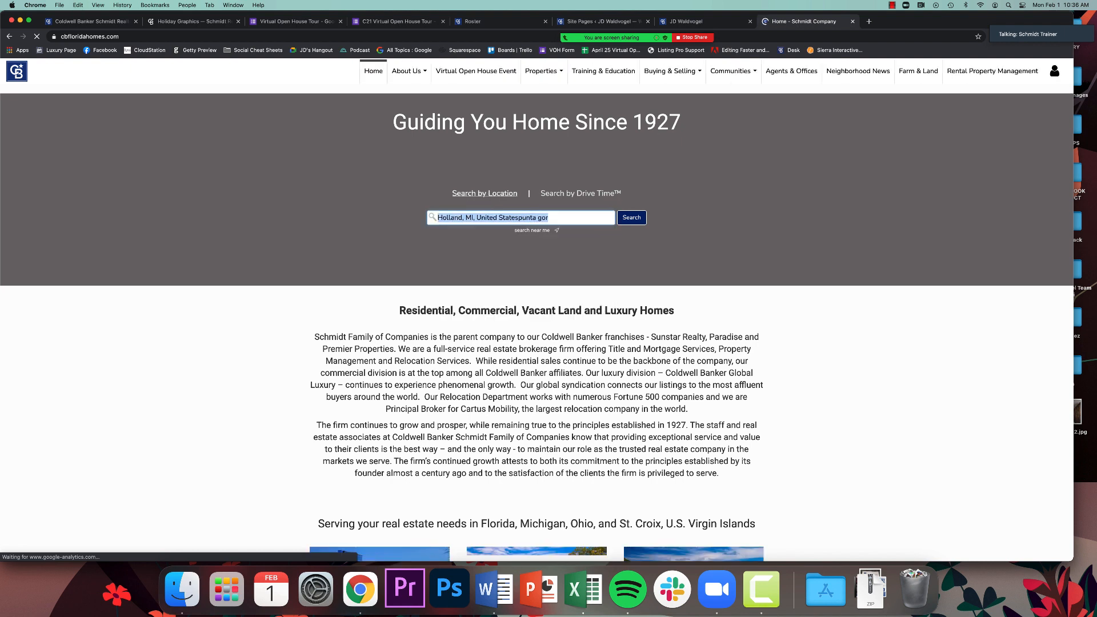
text(vero)
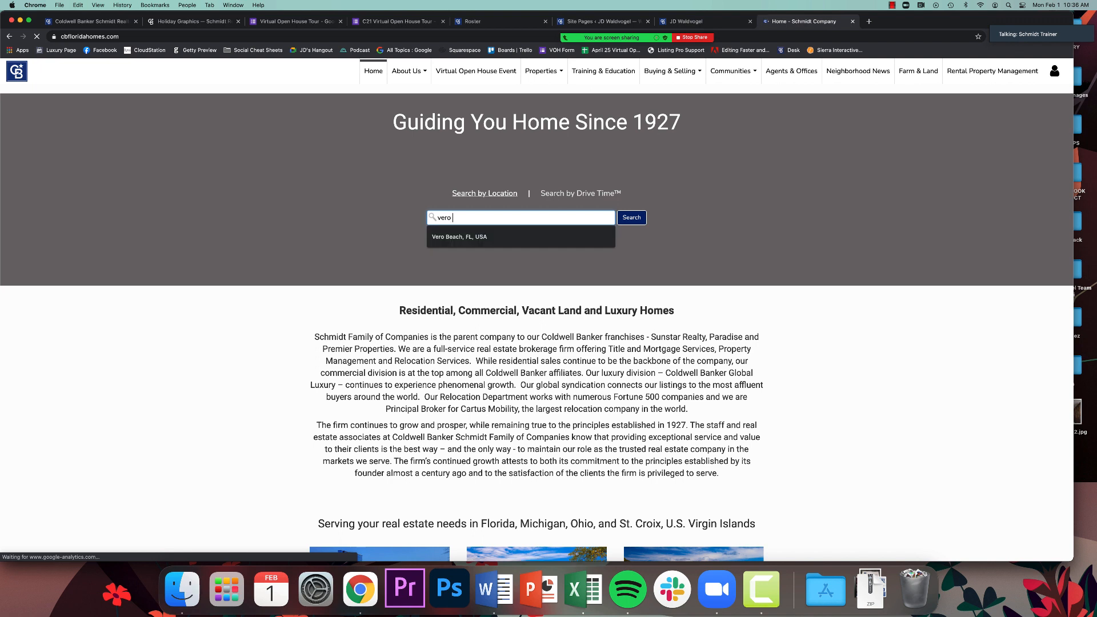
click(496, 237)
click(630, 218)
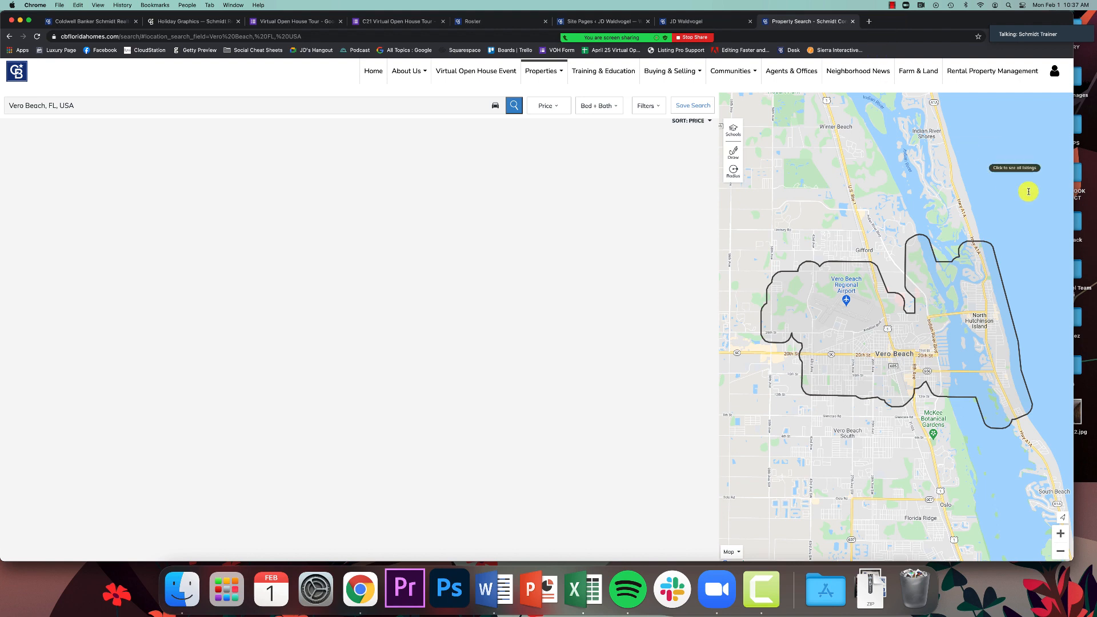
Examine where the Vero Beach listings sit along Florida's Atlantic coast on the search map
click(1060, 551)
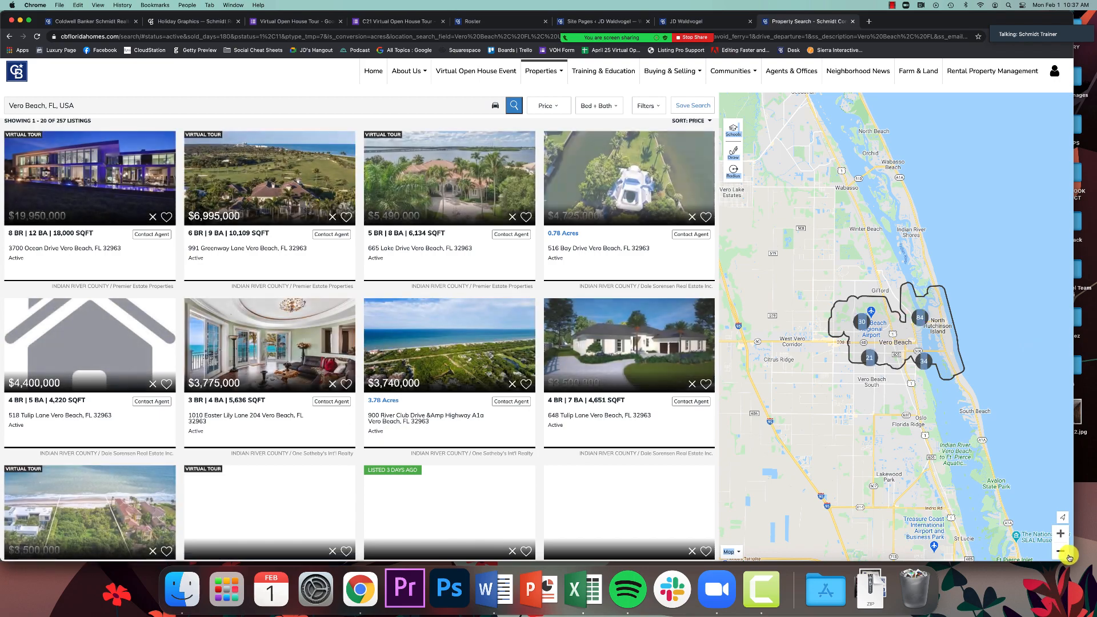
click(1060, 551)
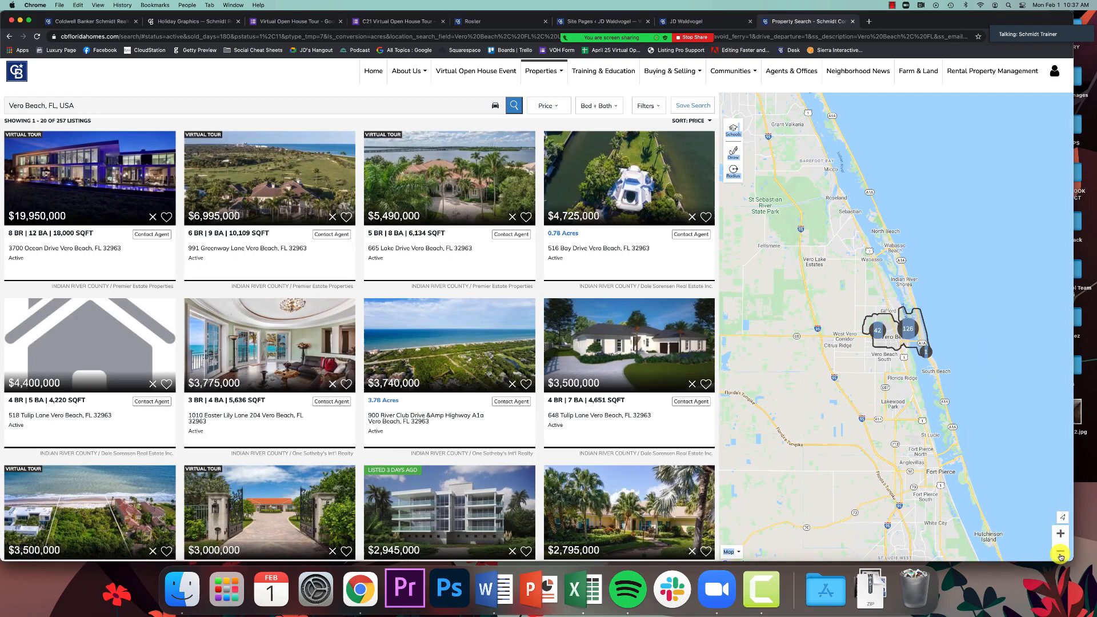
click(1060, 551)
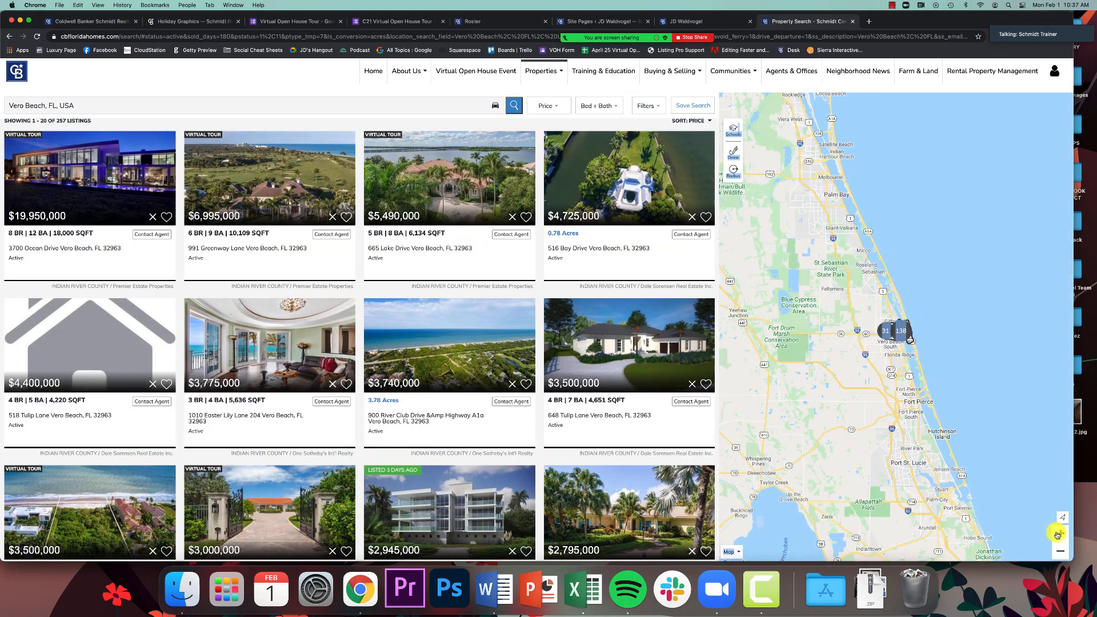
click(1060, 533)
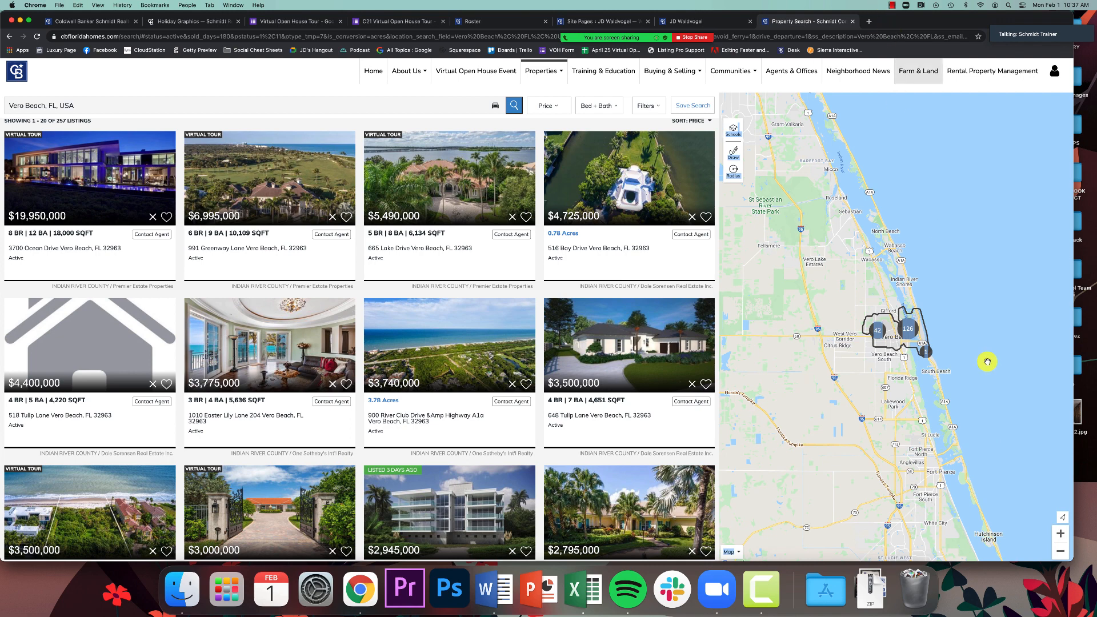
click(1058, 552)
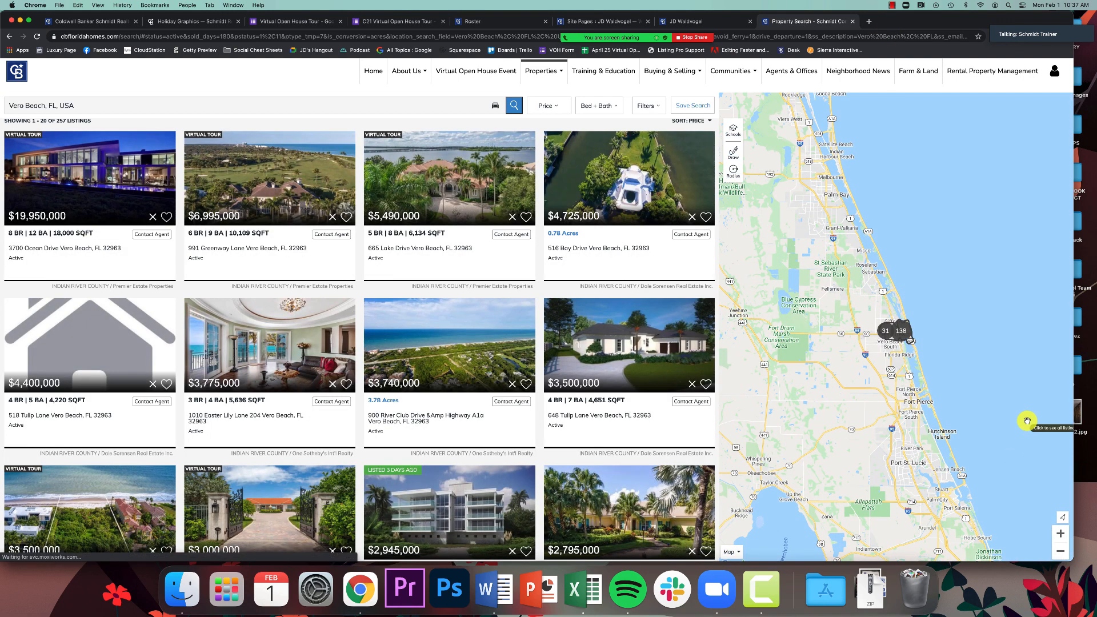
drag(1028, 421, 932, 447)
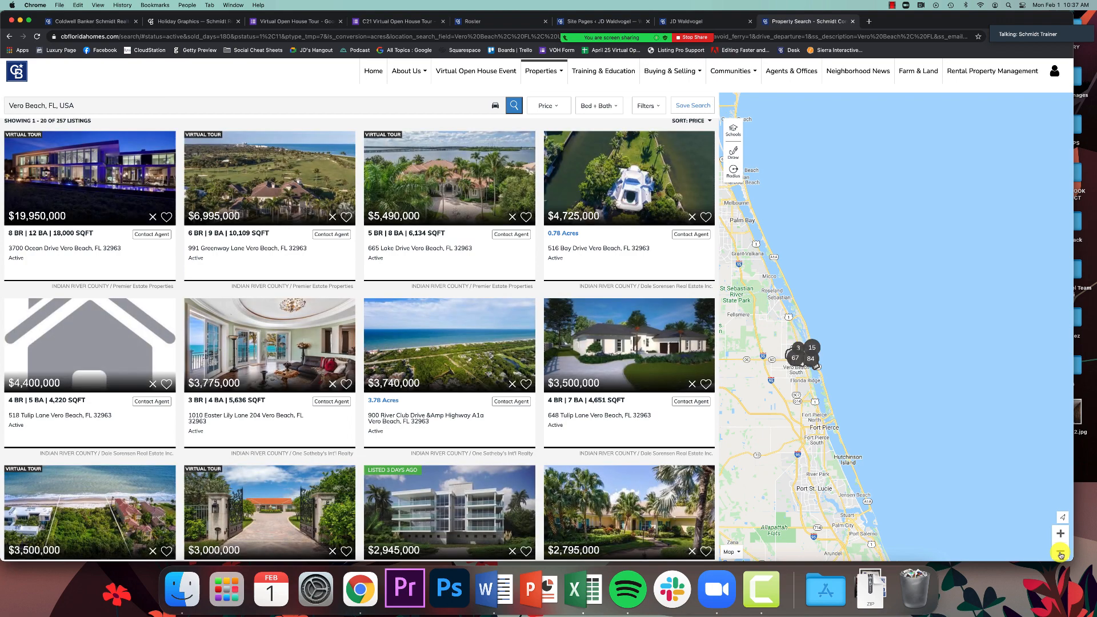
click(1060, 552)
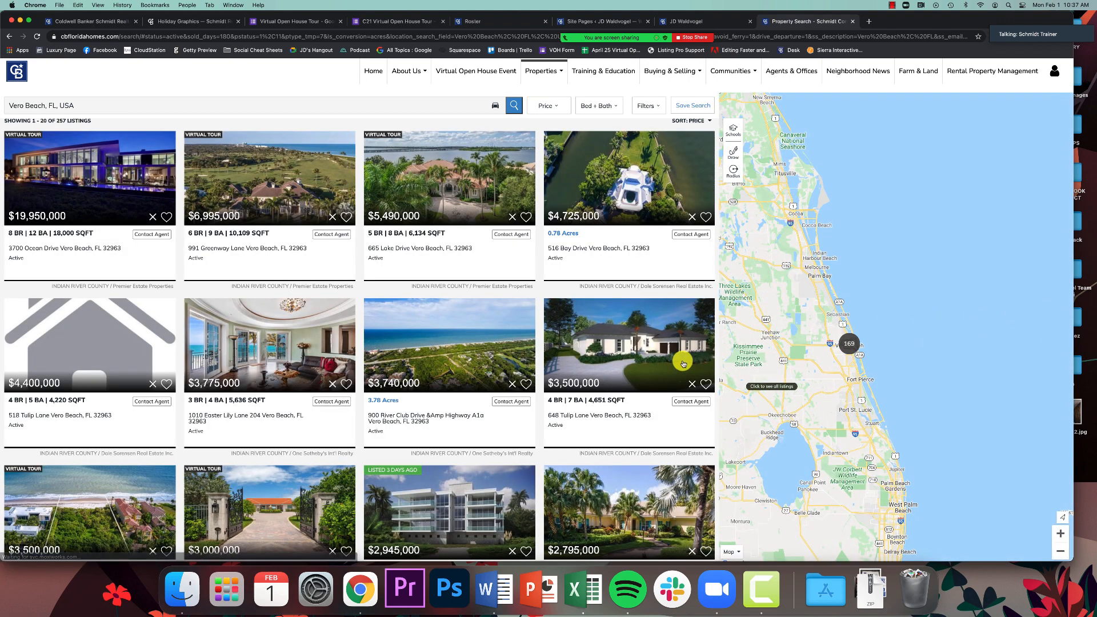
mouse_move(683, 363)
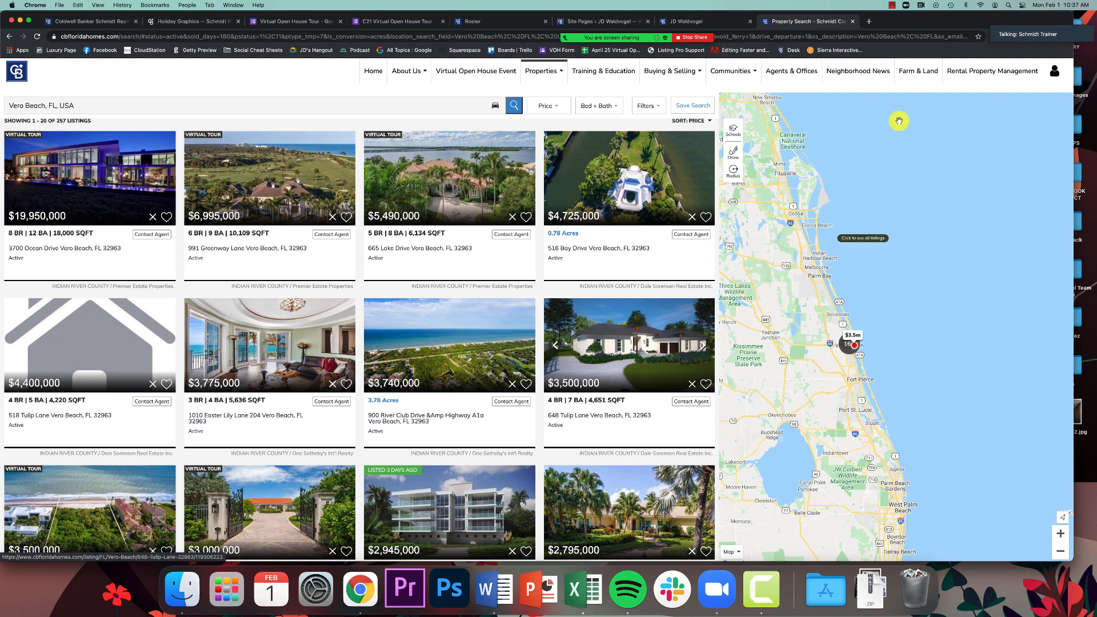
Return to the agent site's home page and run a location search for Holland, MI, USA
click(704, 22)
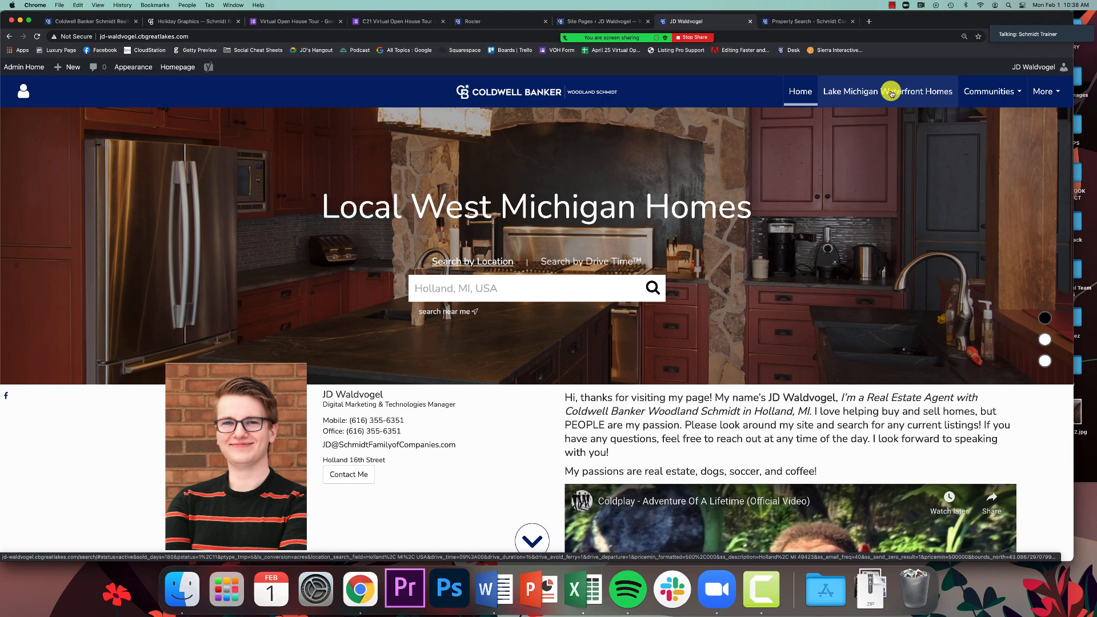
click(521, 292)
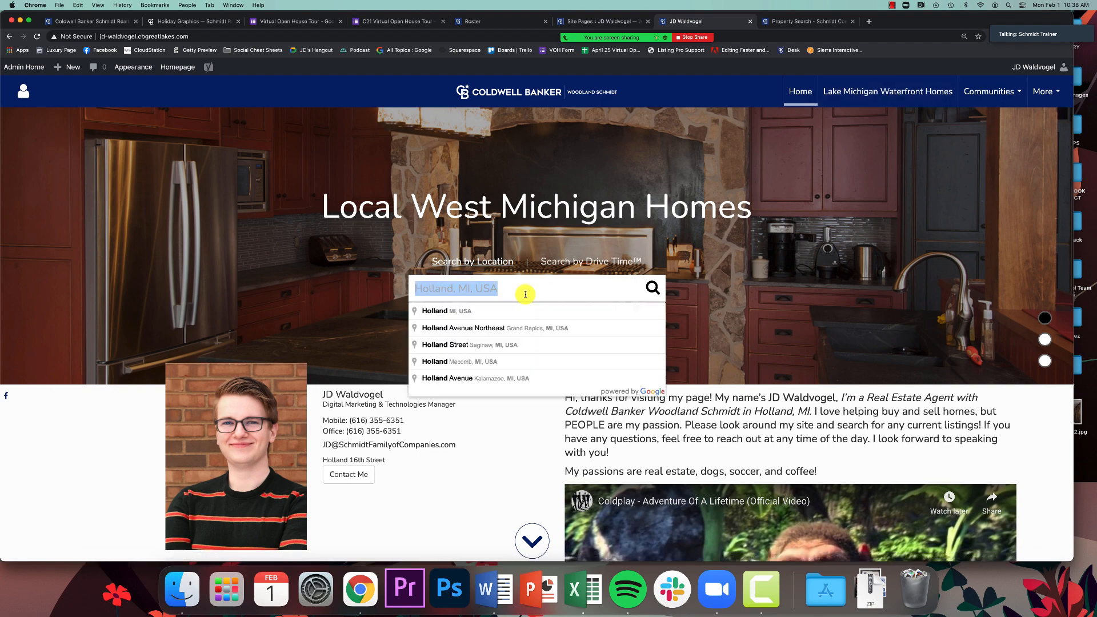
click(498, 320)
click(500, 288)
key(BackSpace)
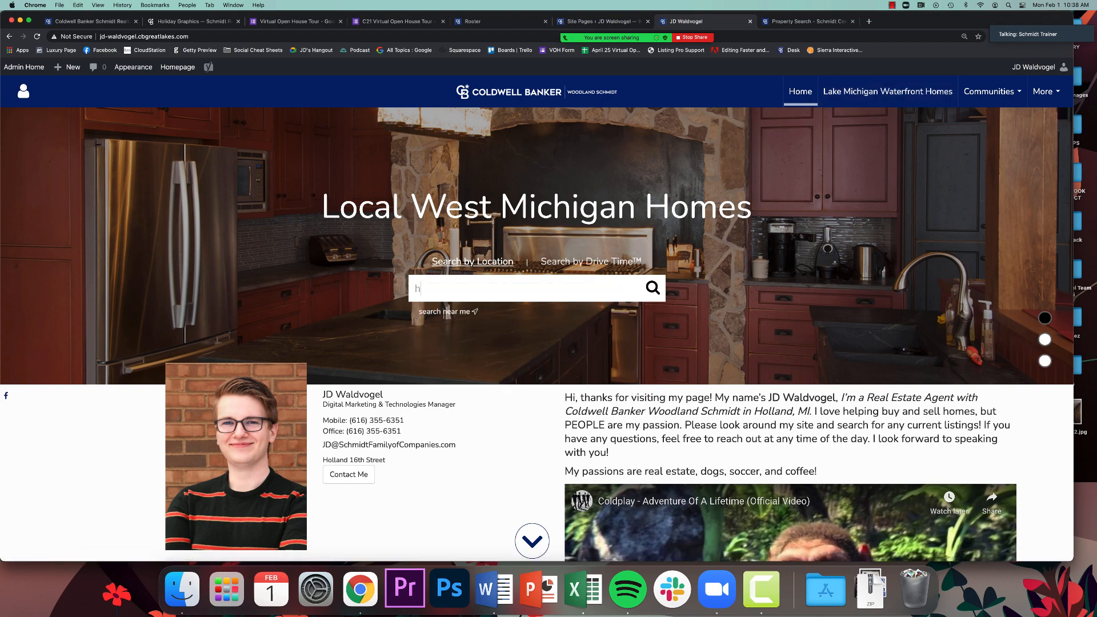
text(holla)
click(483, 320)
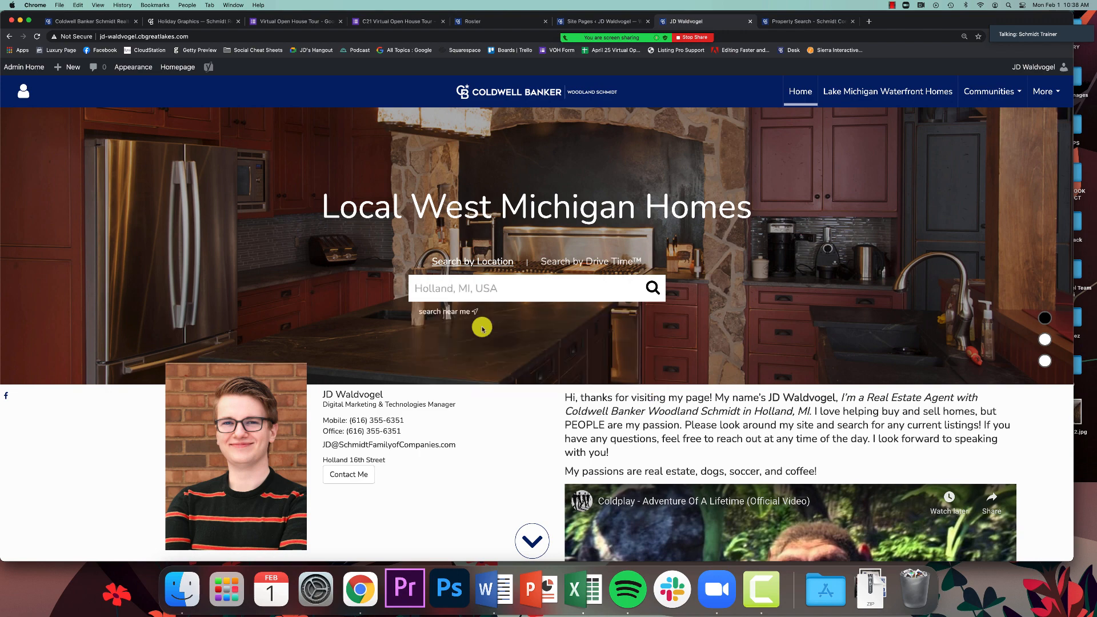
click(653, 290)
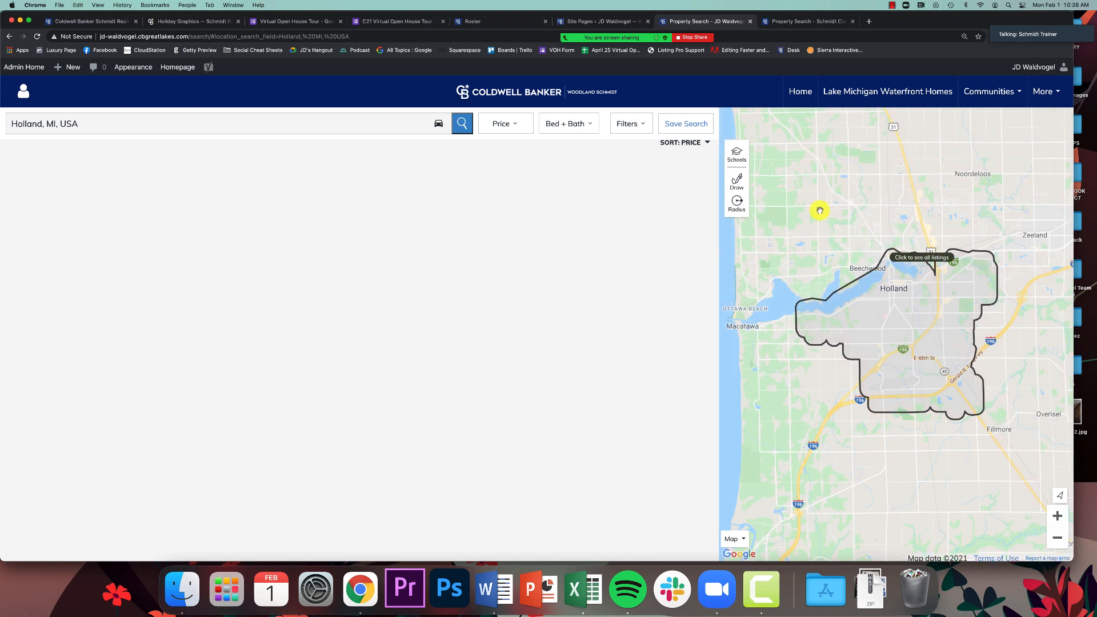
Draw a custom search boundary on the map around the lake between Holland and Macatawa
click(736, 180)
click(770, 180)
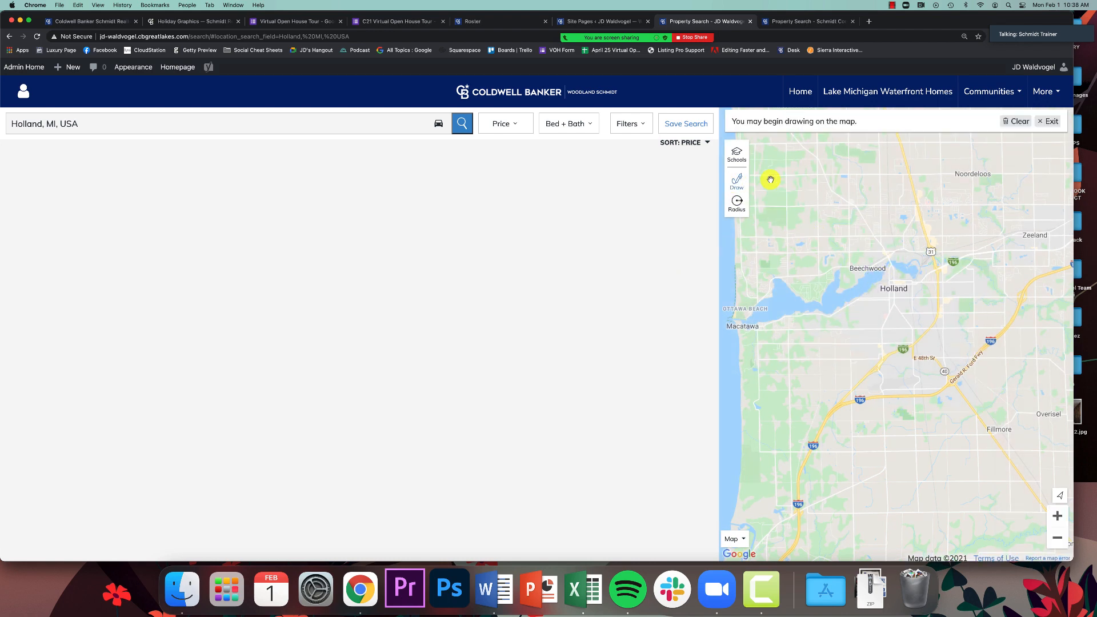
mouse_move(929, 236)
mouse_down()
mouse_move(753, 250)
mouse_move(731, 333)
mouse_move(846, 335)
mouse_move(937, 269)
mouse_move(925, 236)
mouse_up()
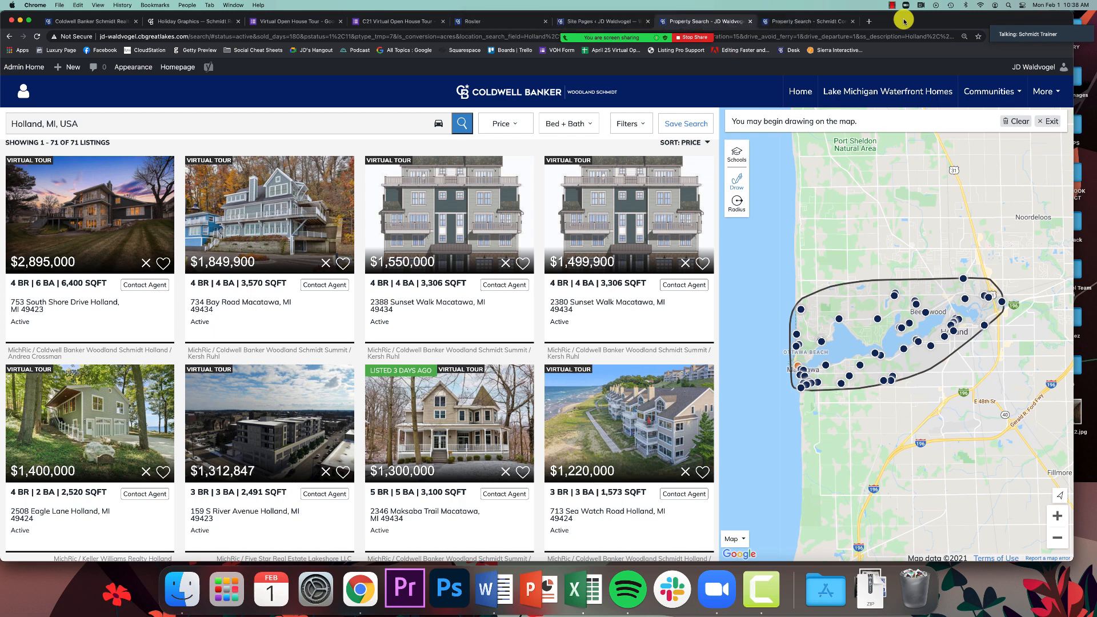
drag(904, 21, 920, 12)
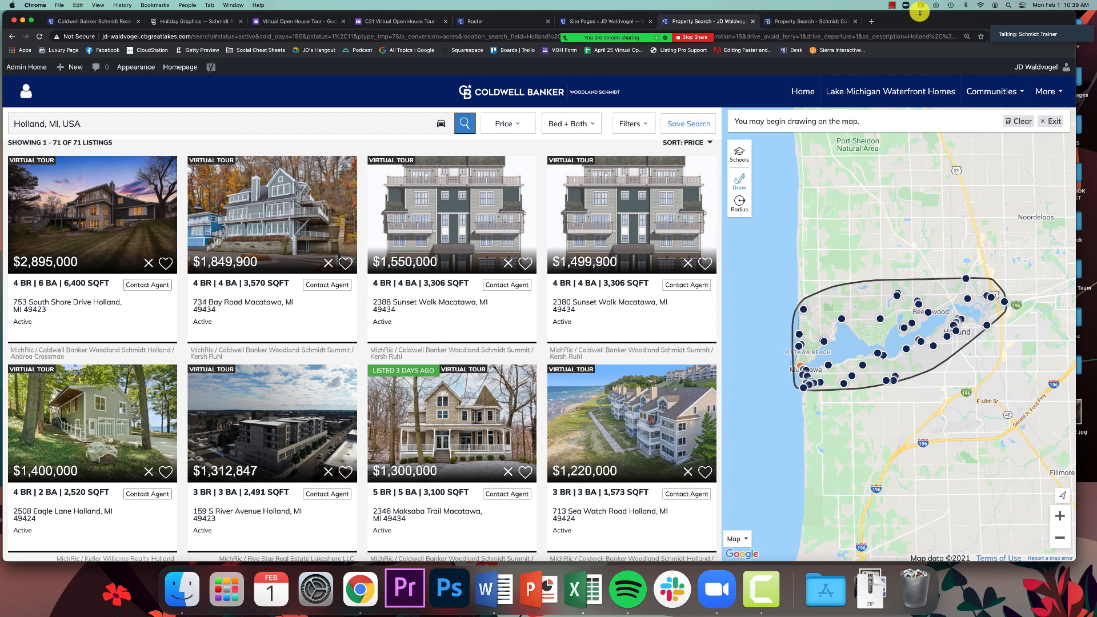
Try to open the Grand Rapids Luxury Homes search listed under Communities in the site's navigation
mouse_move(630, 42)
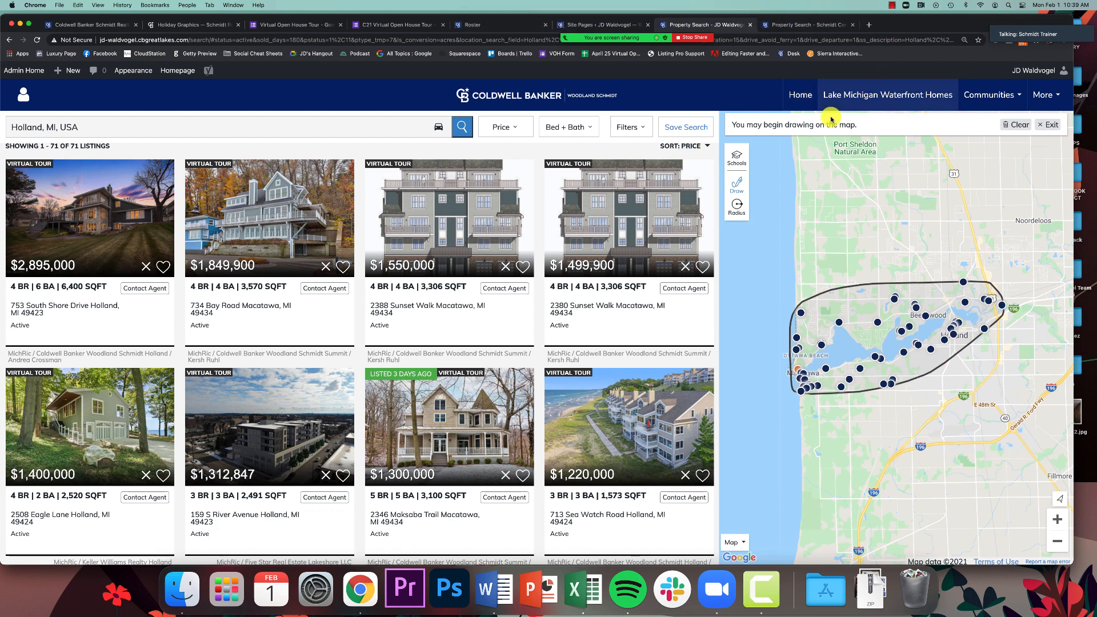
click(990, 98)
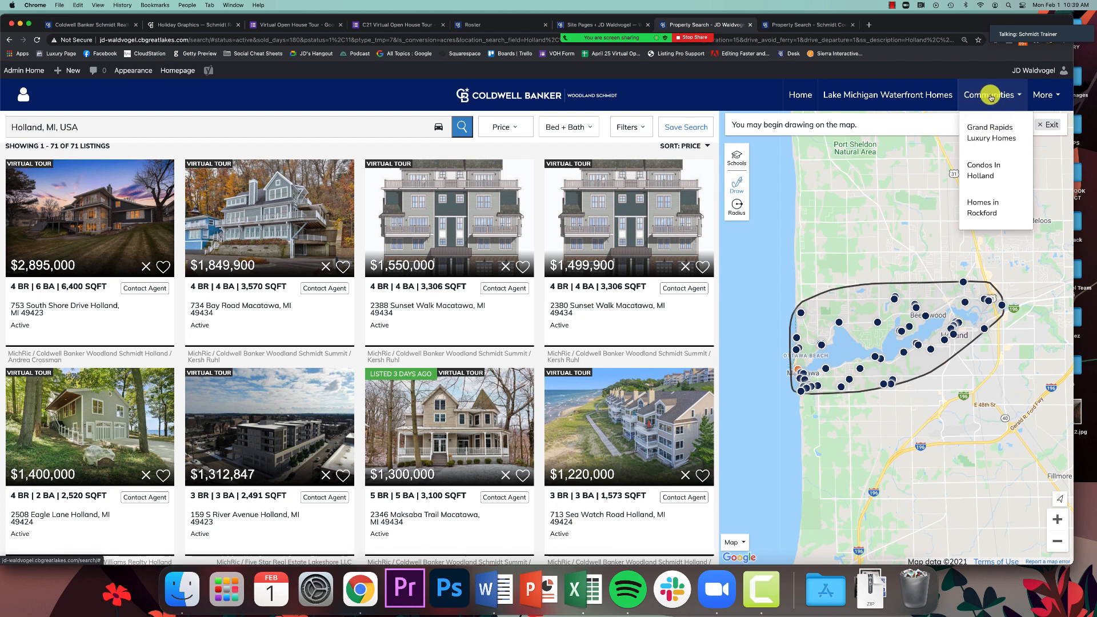
click(985, 132)
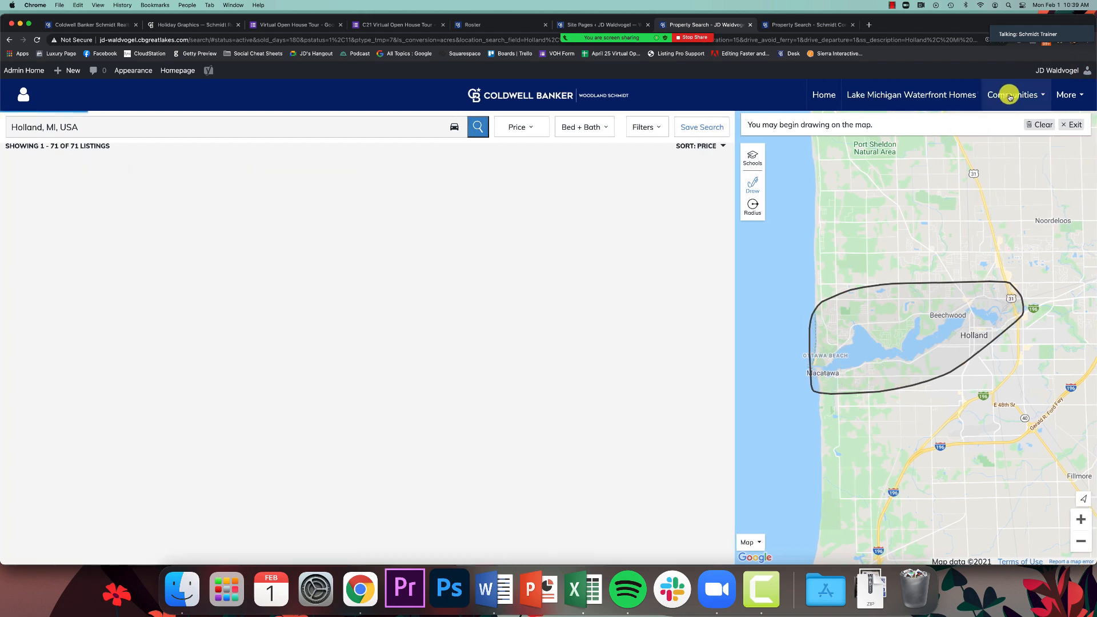
mouse_move(1023, 95)
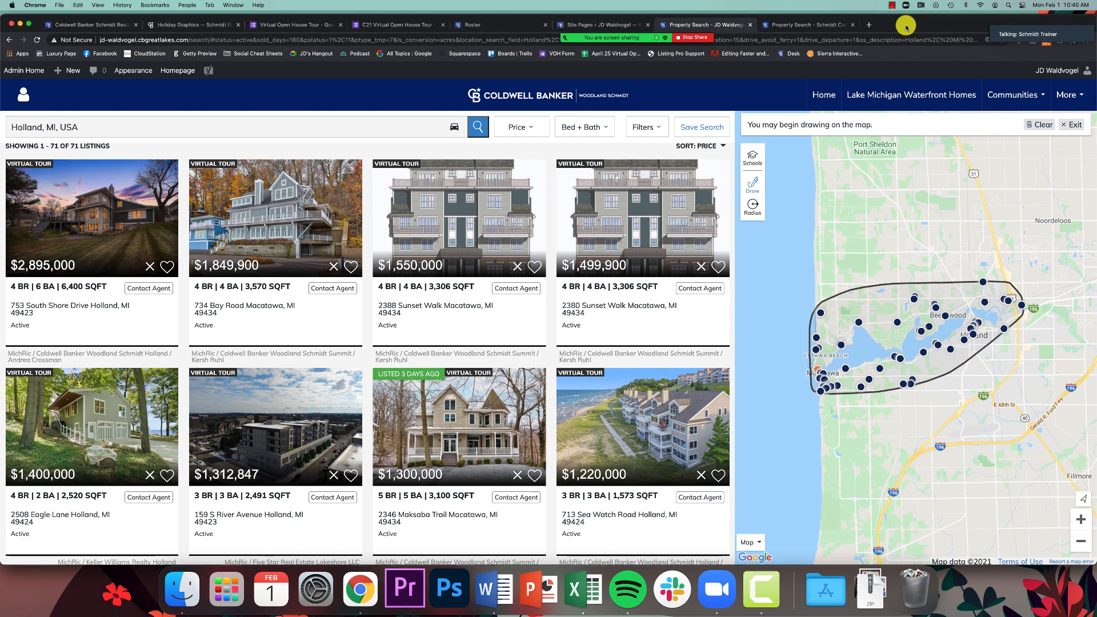
Return to the agent site's Site Pages list and start a new page of type Custom Page
drag(906, 27, 903, 68)
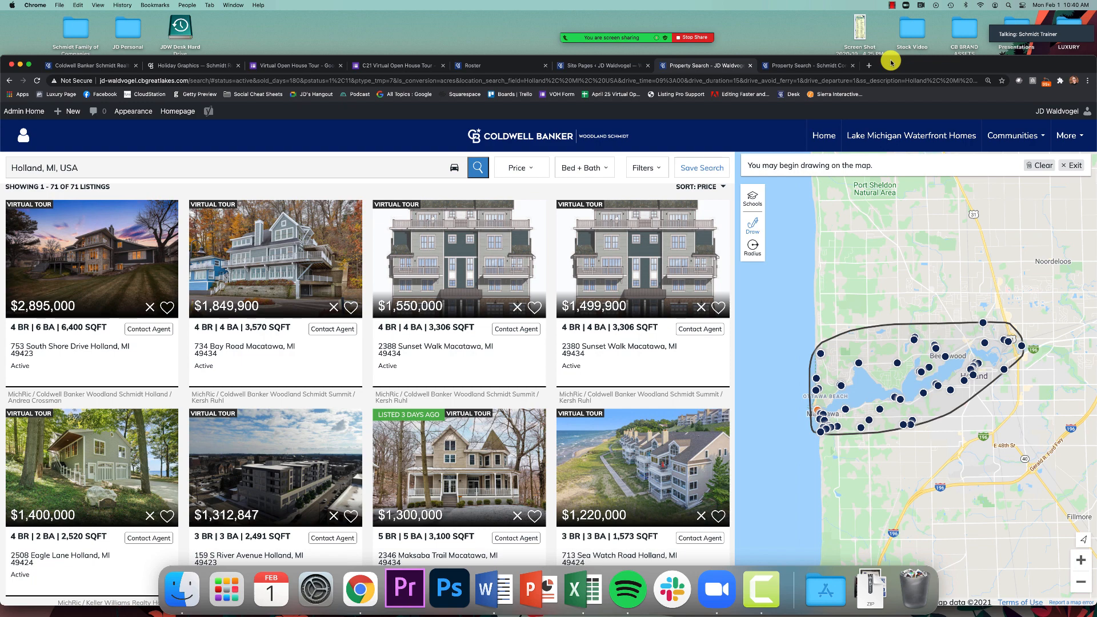
click(606, 70)
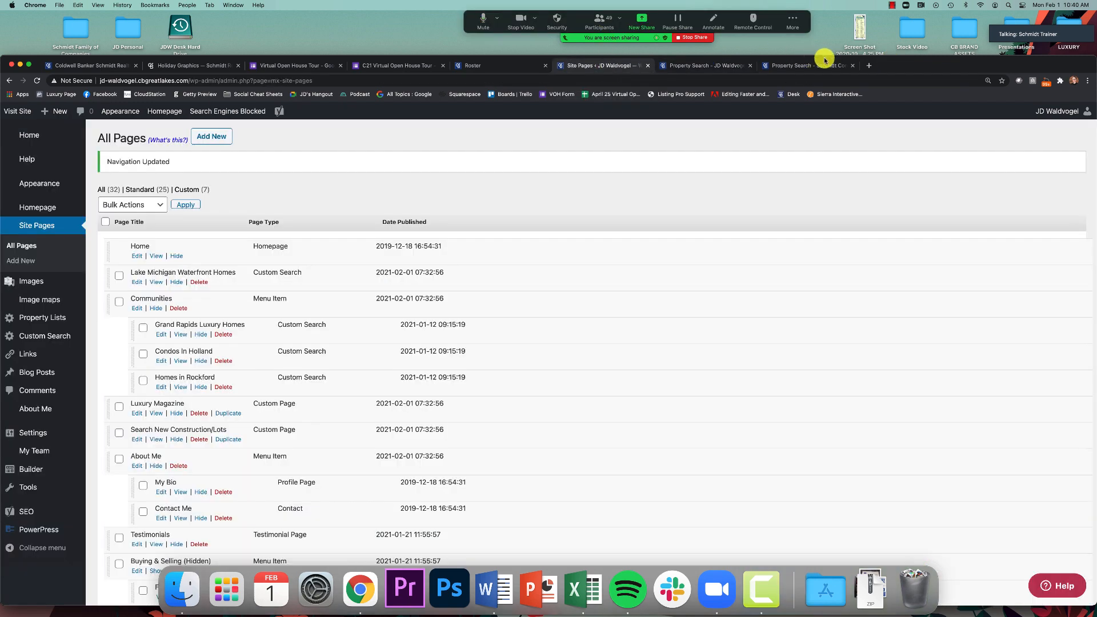
drag(896, 65, 882, 9)
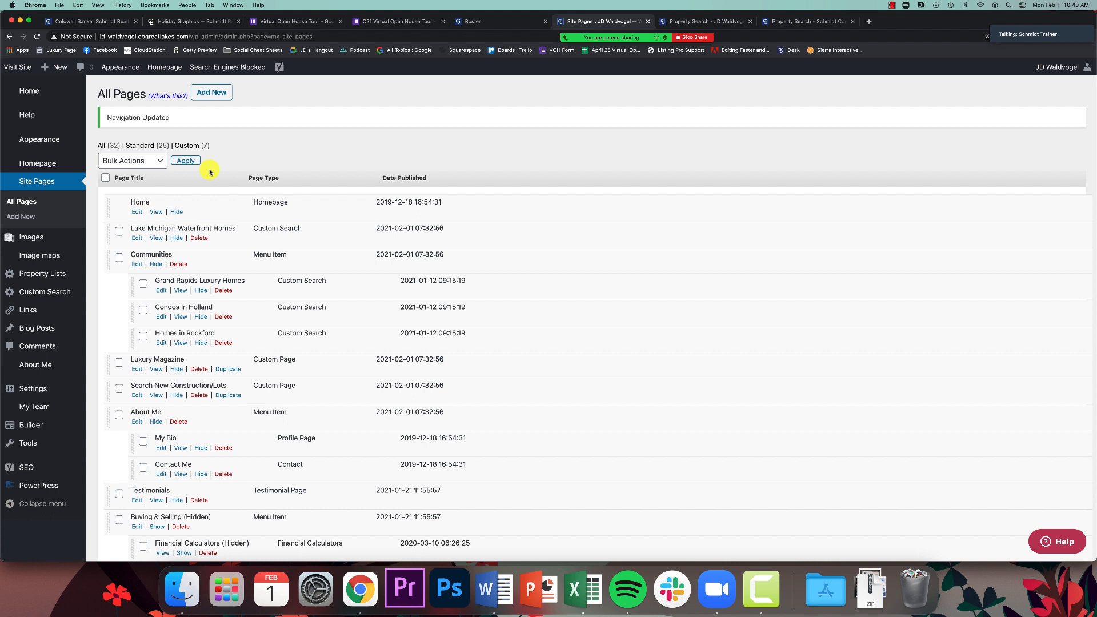
click(50, 182)
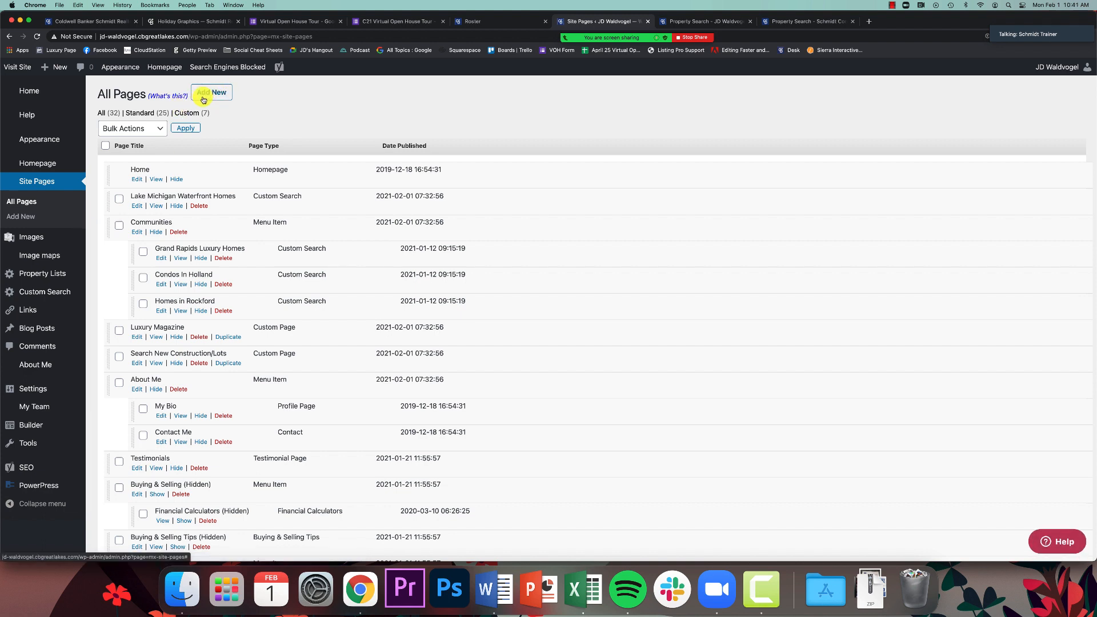
click(204, 100)
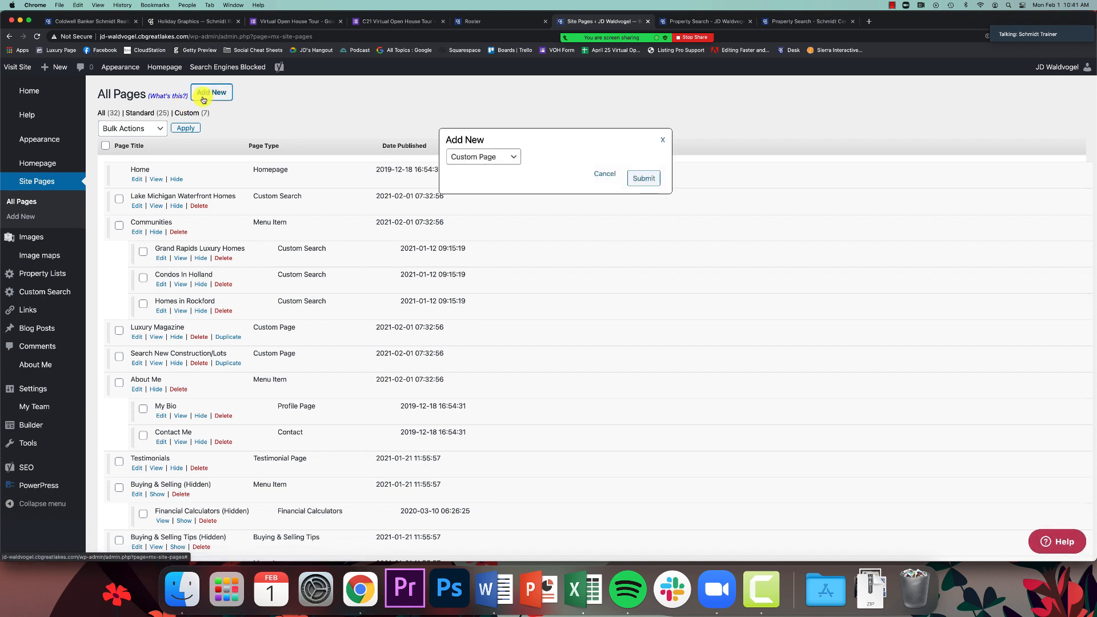
click(479, 162)
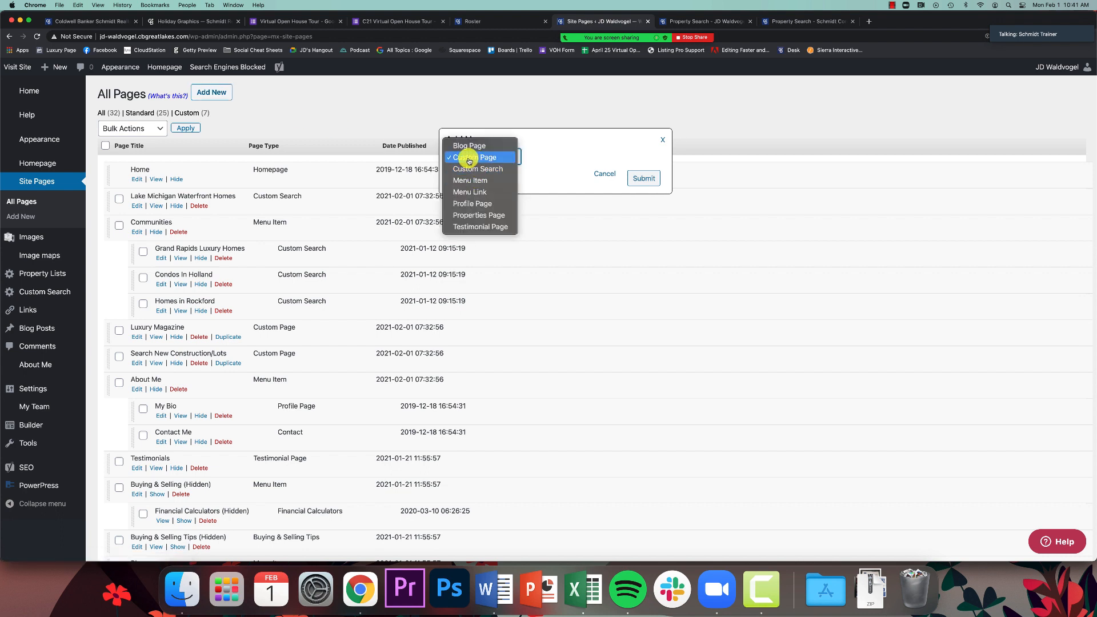
click(540, 155)
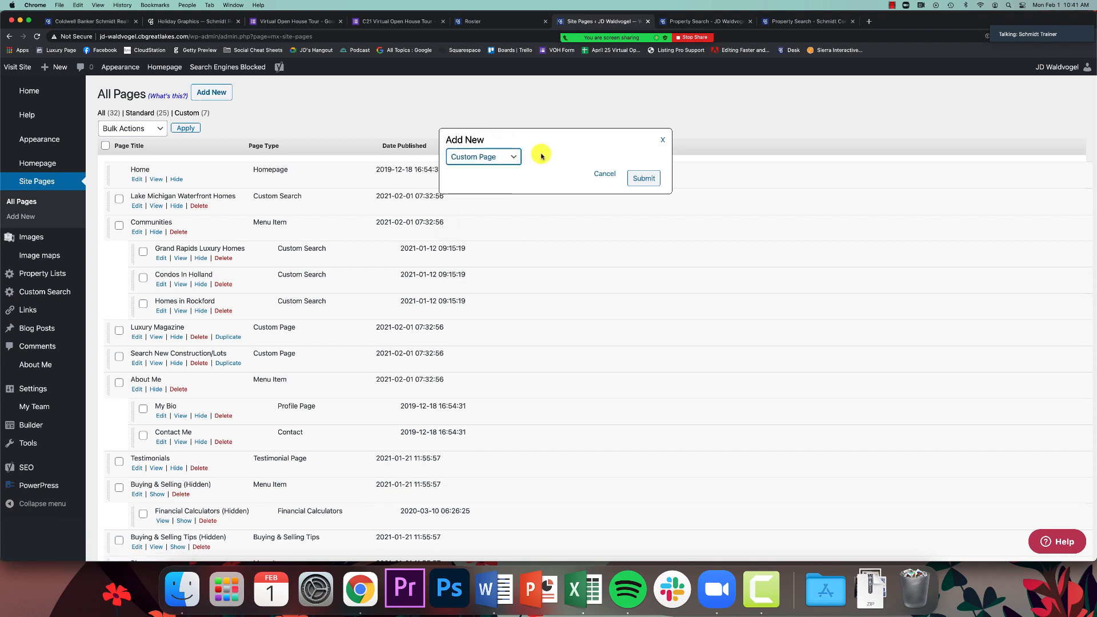
click(645, 180)
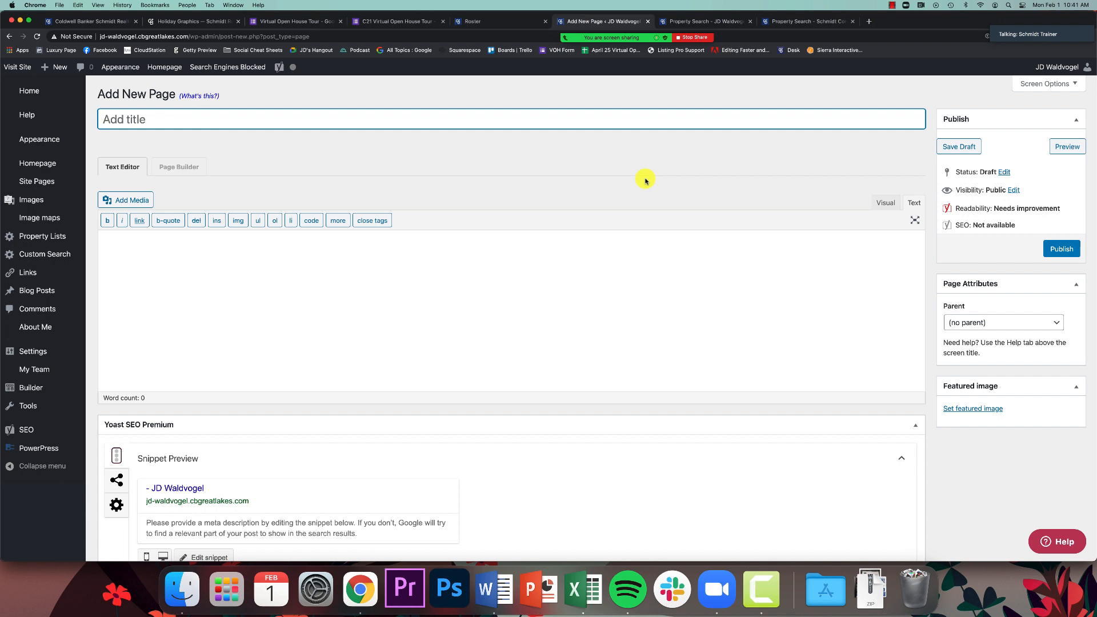
Title the new page "Lake Michigan Luxury Homes" and open it in the Page Builder
text(Lak)
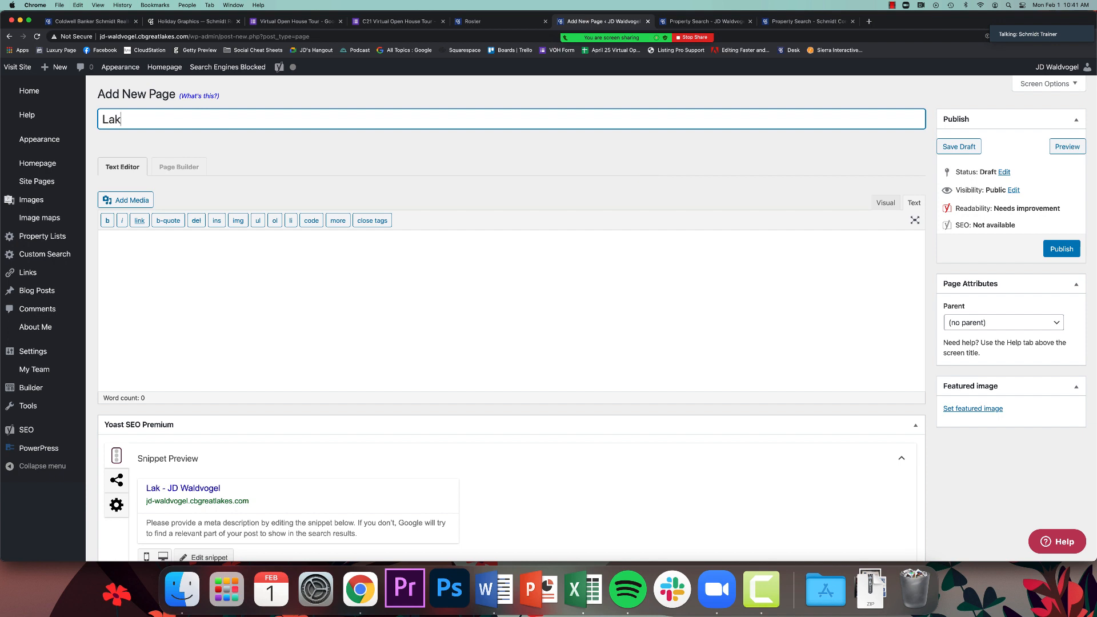
text(e Michigan Luxury Hm)
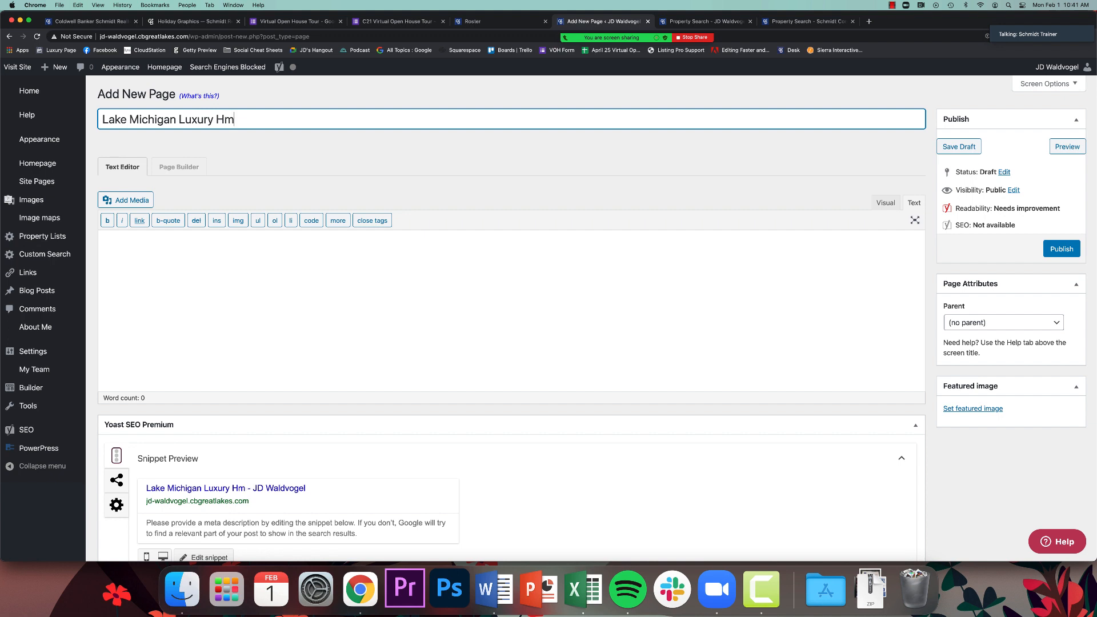
key(BackSpace)
text(omes)
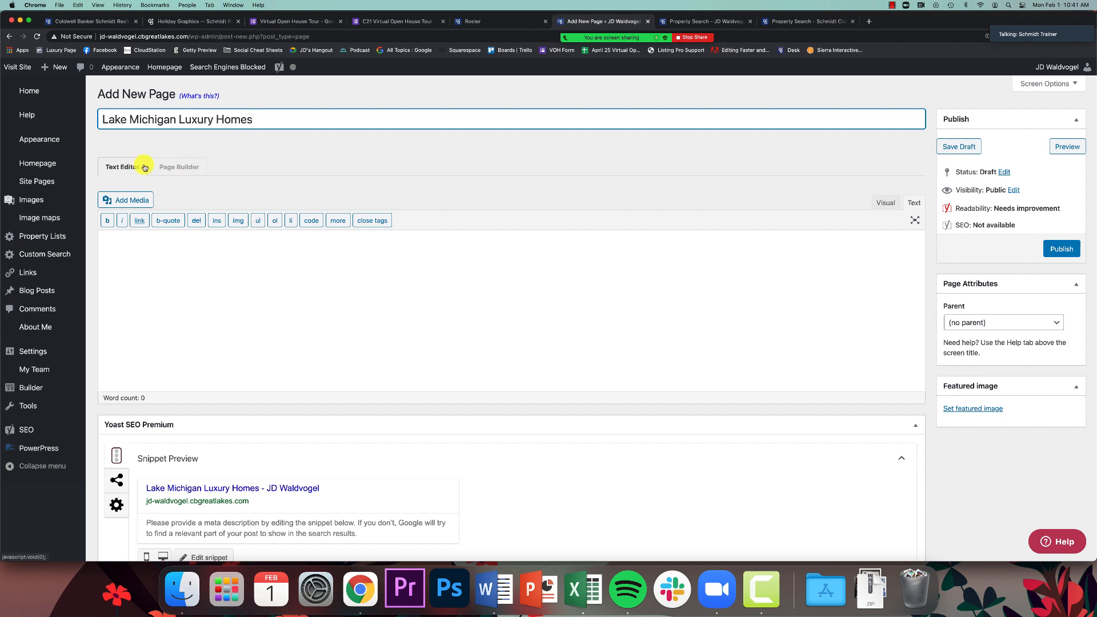
click(184, 169)
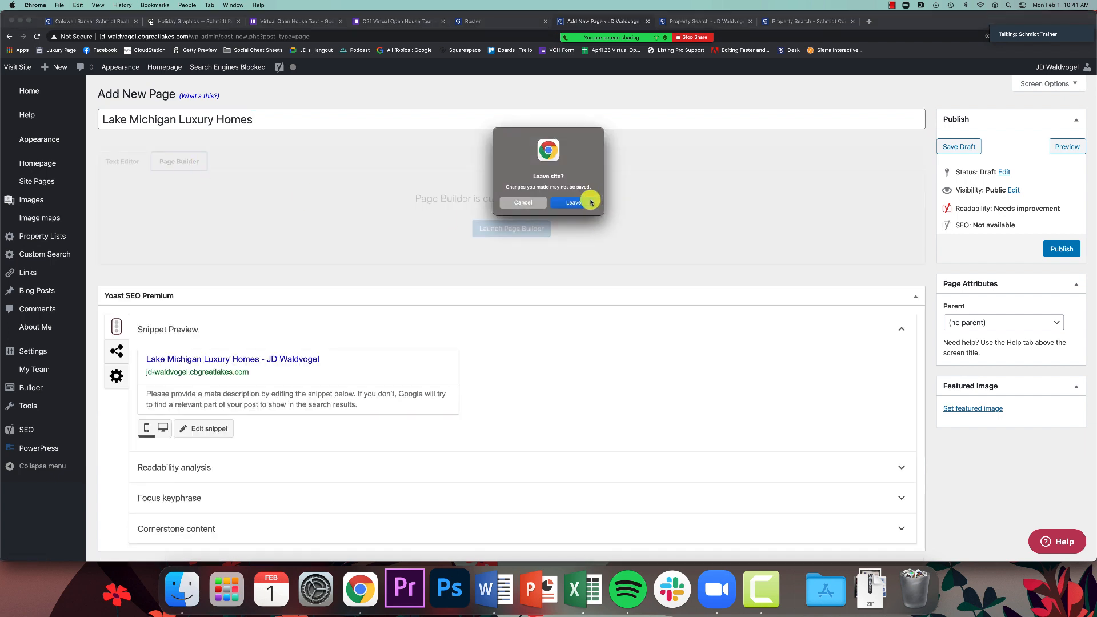
click(573, 203)
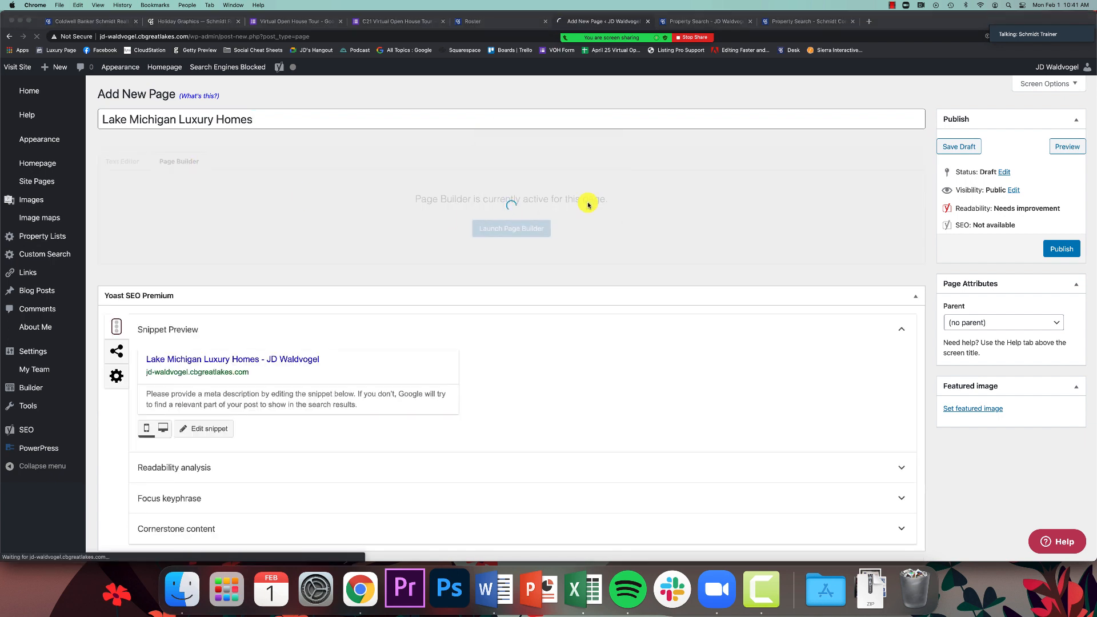
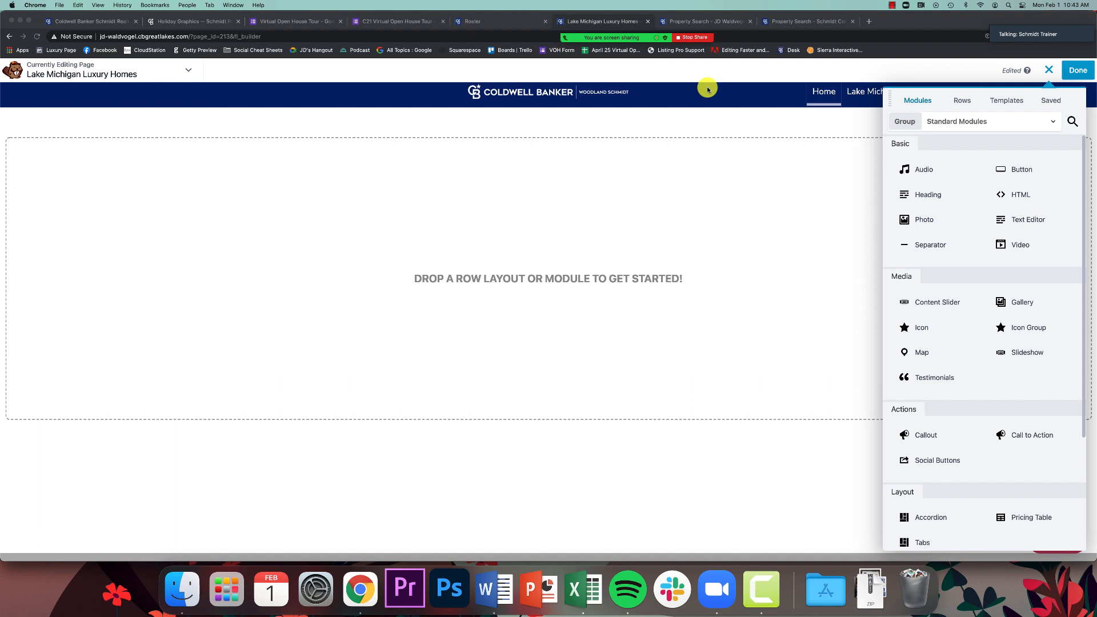
Add a Heading module to the blank page layout with the text "Lake Michigan Luxury Homes"
click(920, 197)
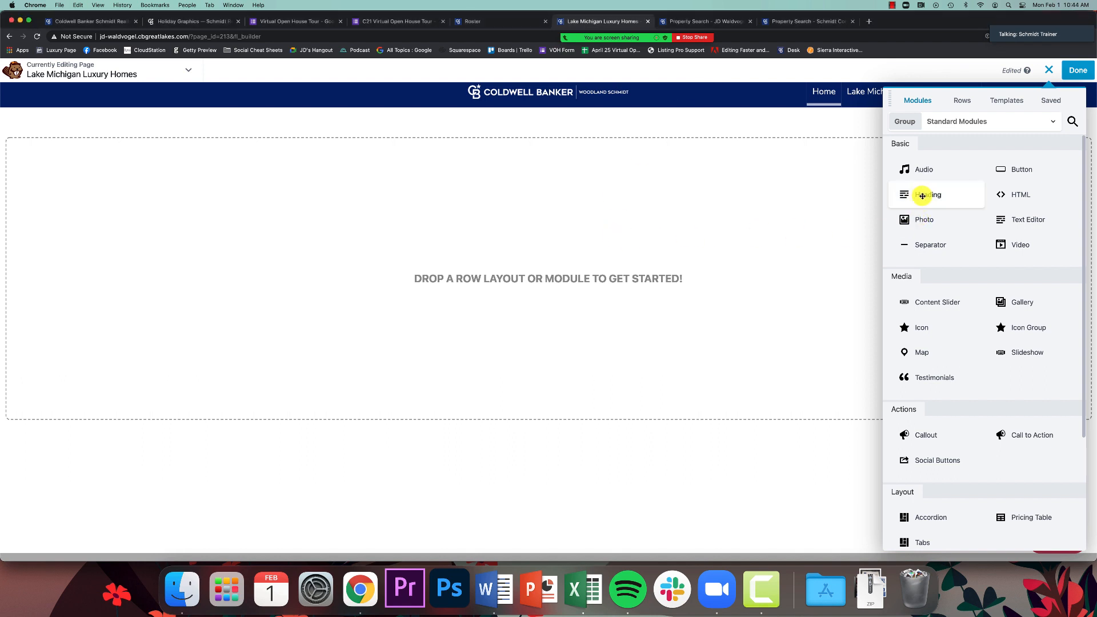
drag(922, 196, 519, 146)
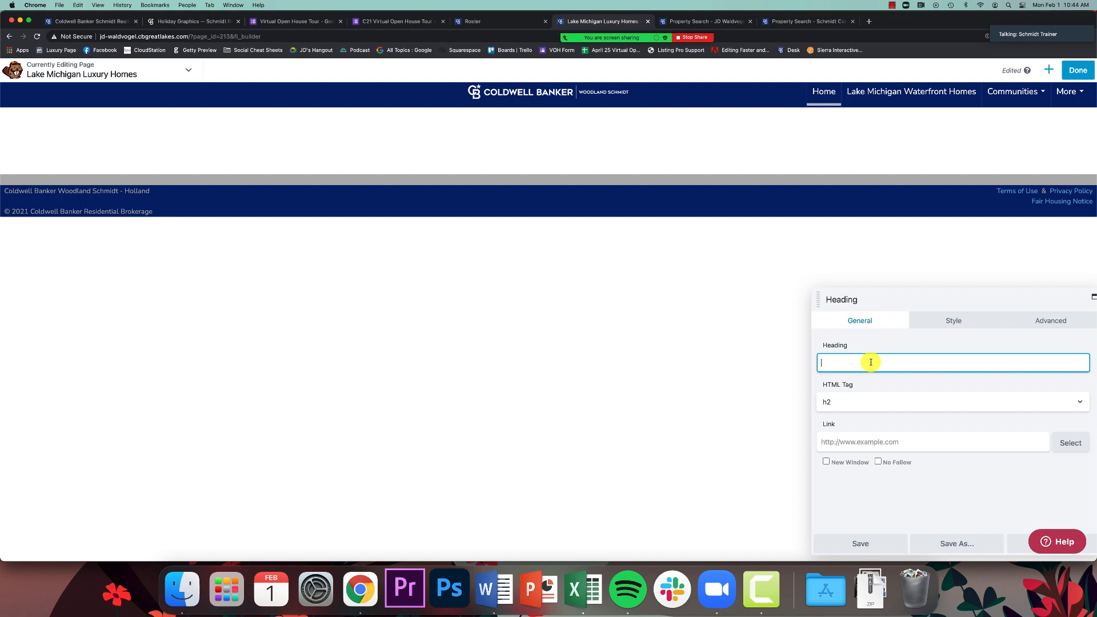
text(Lake Mi)
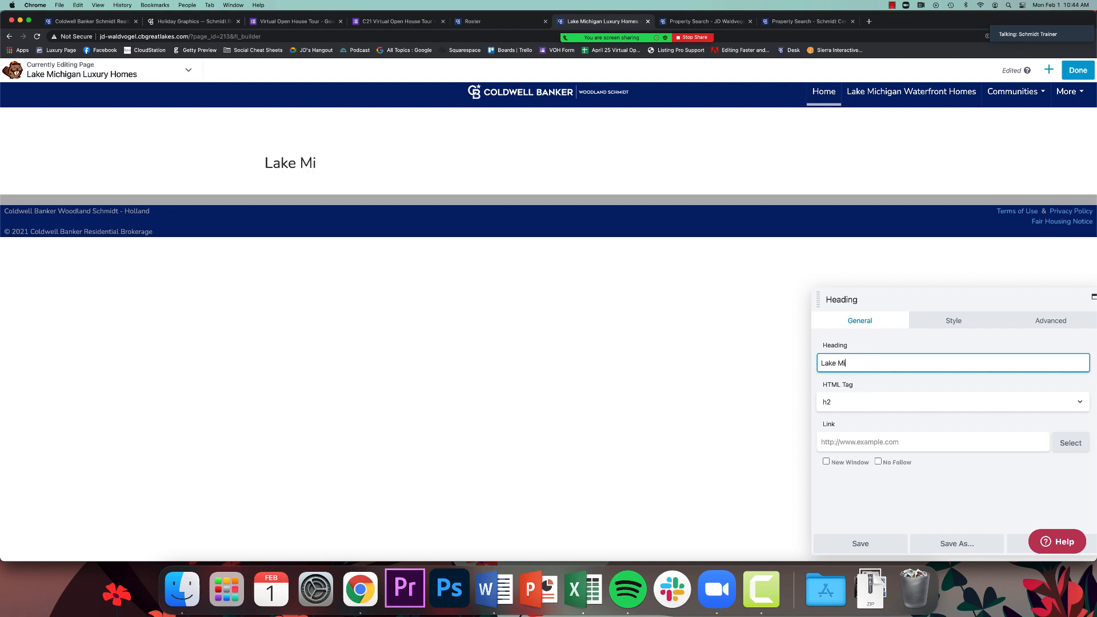
text(chigan Luxury )
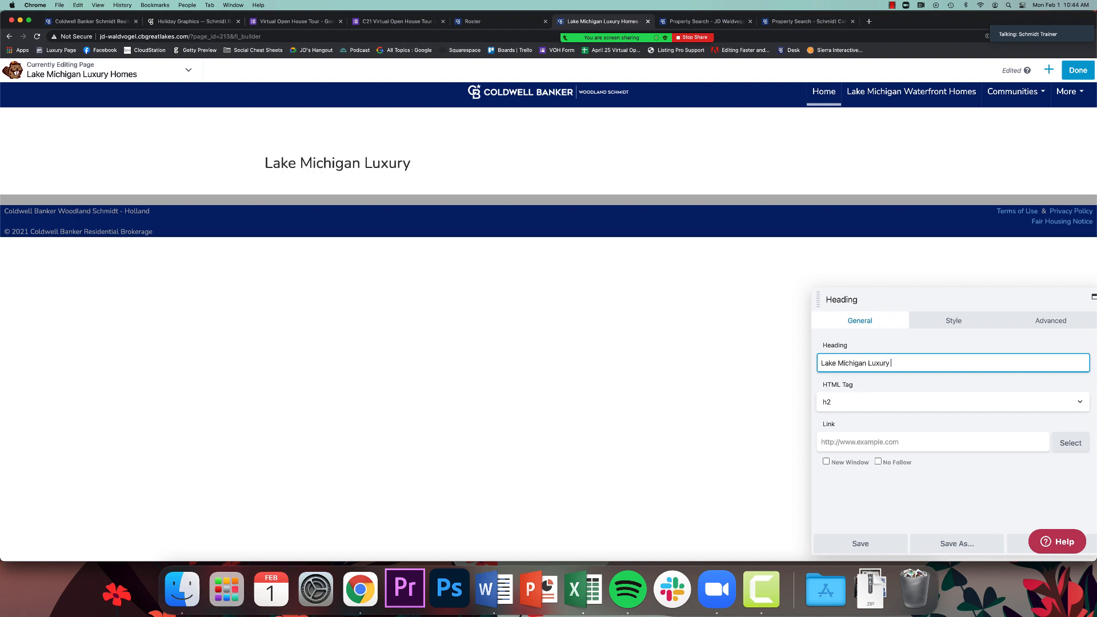
text(Homes)
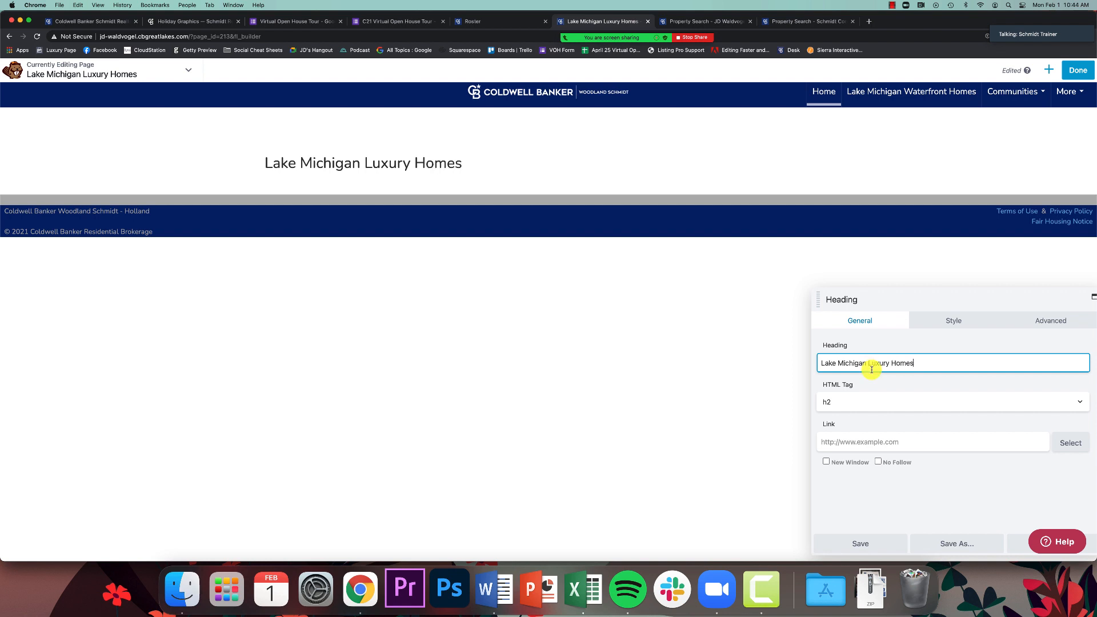
drag(879, 299, 855, 282)
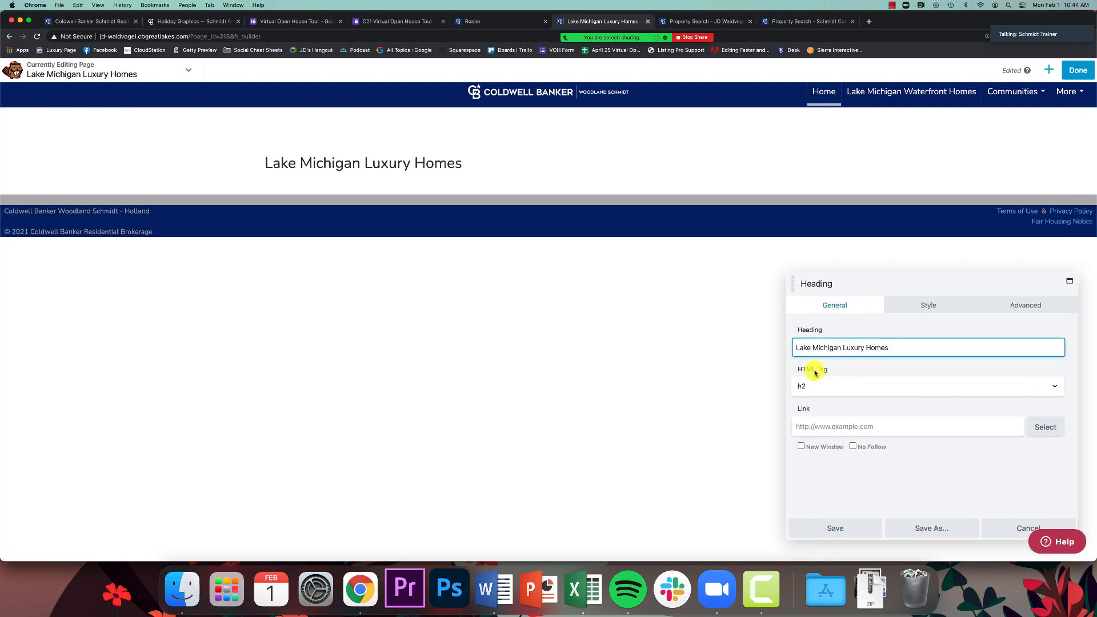
Set the heading's HTML tag to h1 and center its text
click(839, 372)
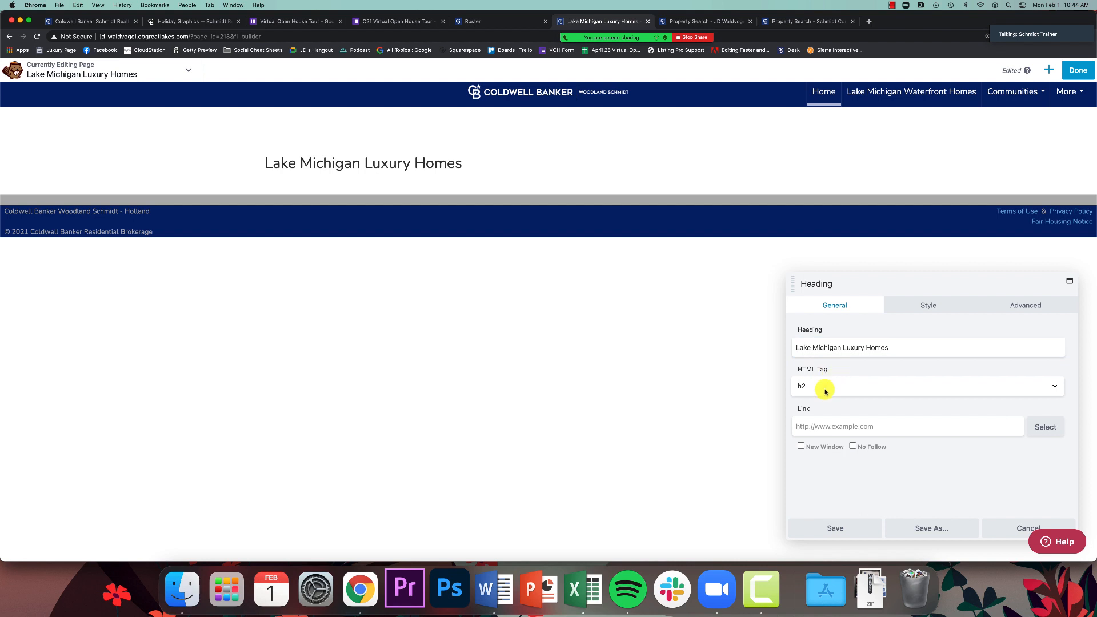
click(825, 391)
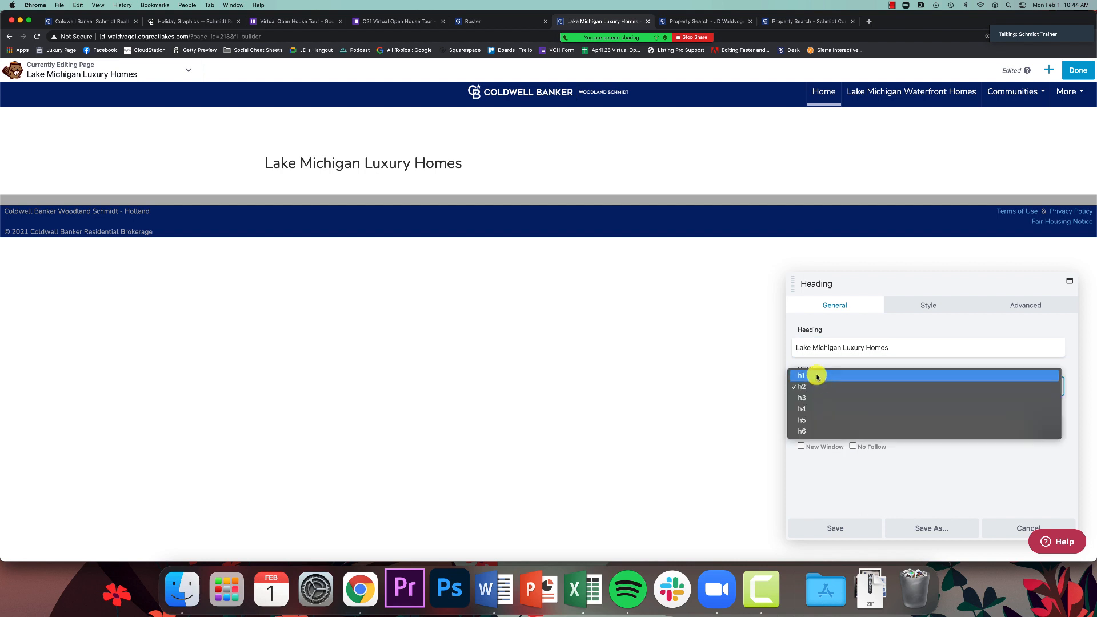
click(816, 377)
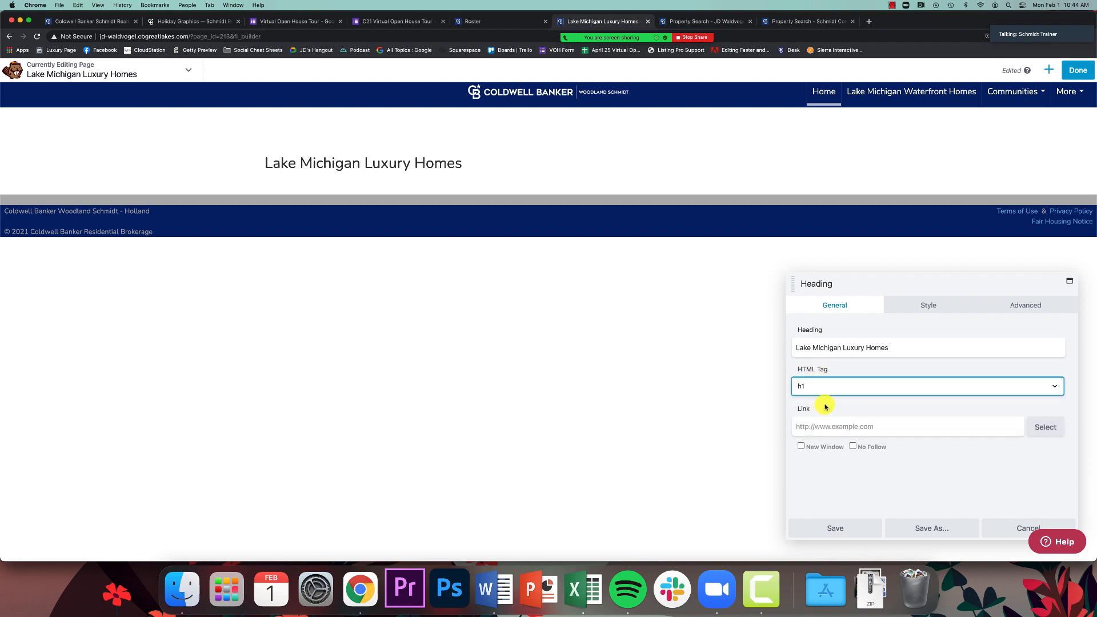
click(928, 306)
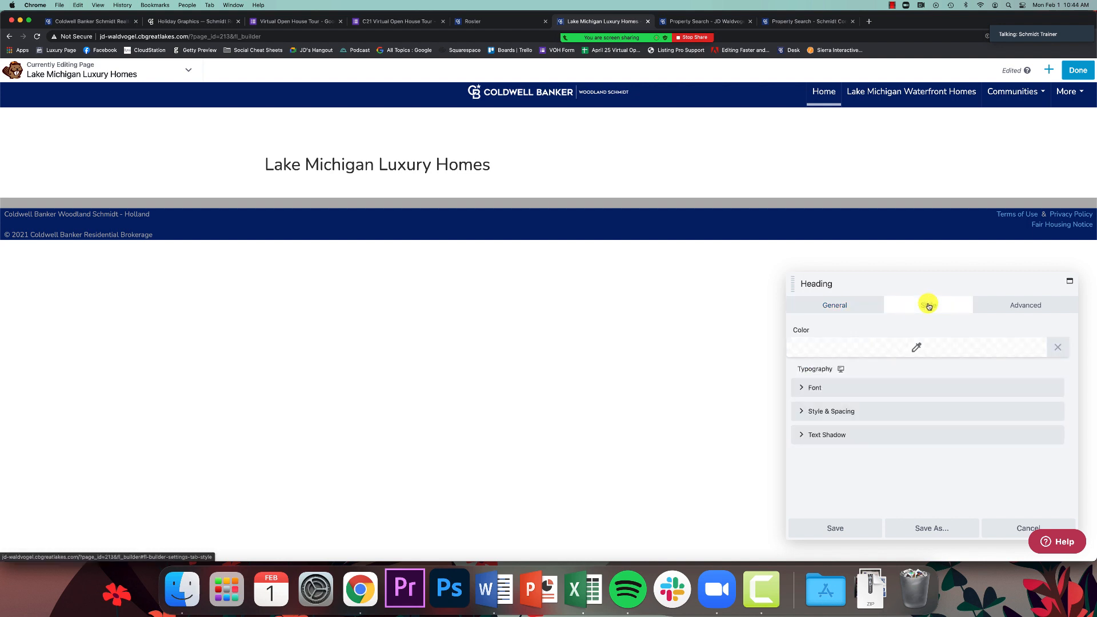
click(797, 389)
click(1020, 457)
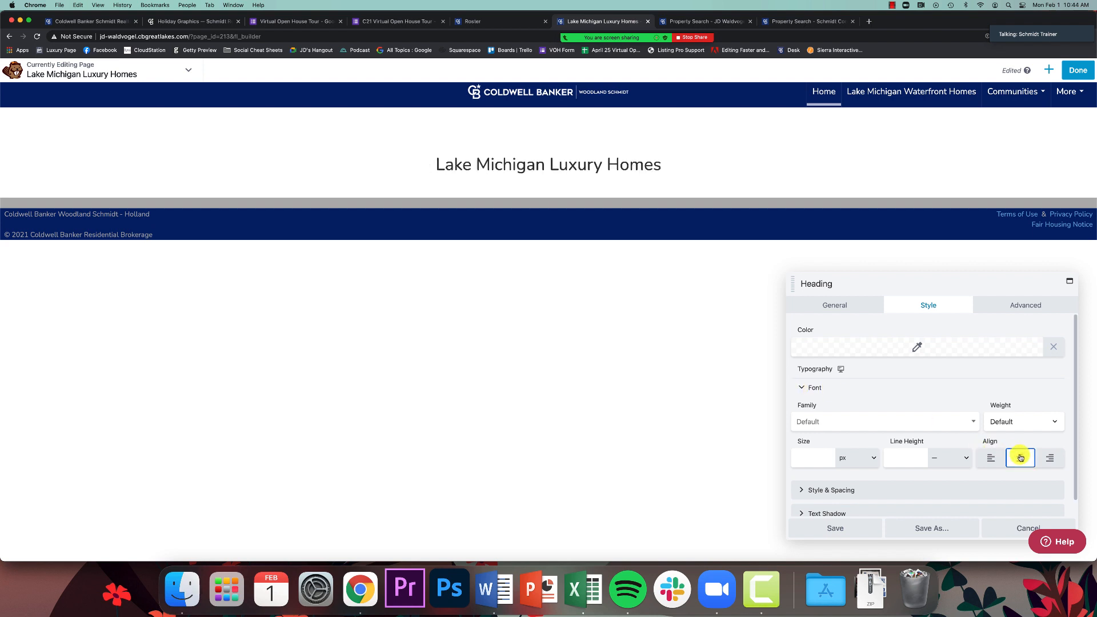
Set the heading's font size to 75 px
click(851, 460)
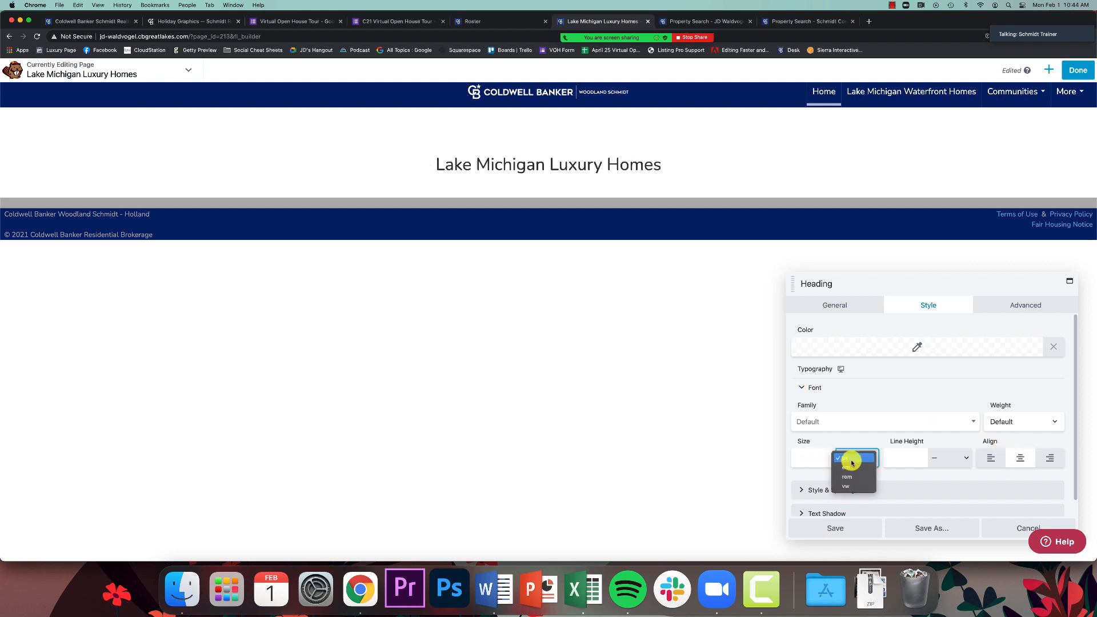
click(887, 474)
click(873, 461)
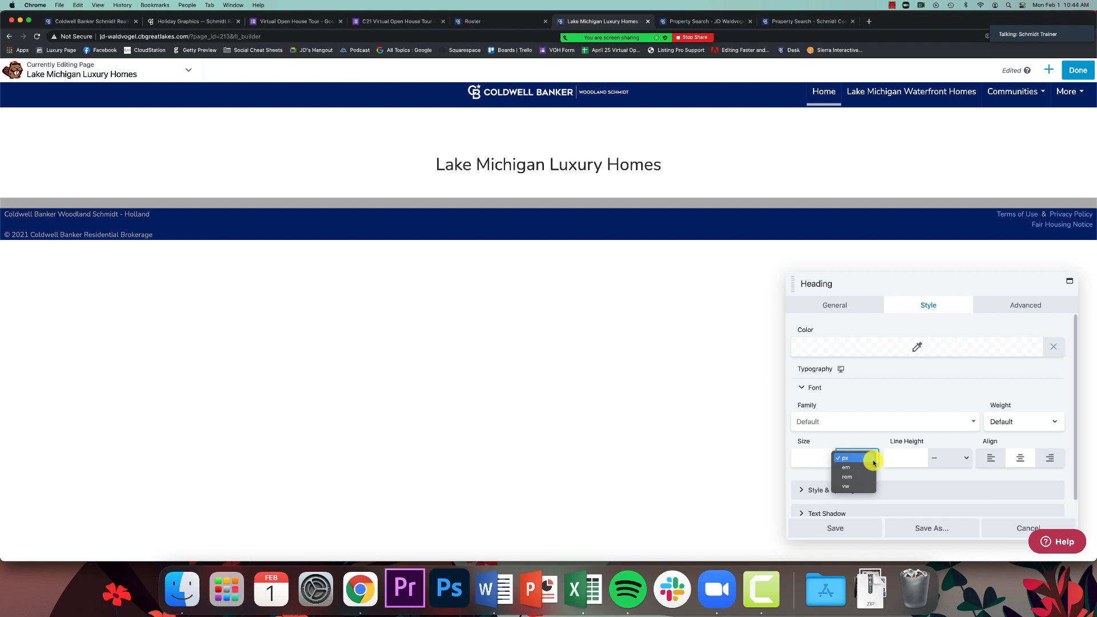
click(805, 457)
click(802, 457)
text(3)
drag(811, 483, 995, 481)
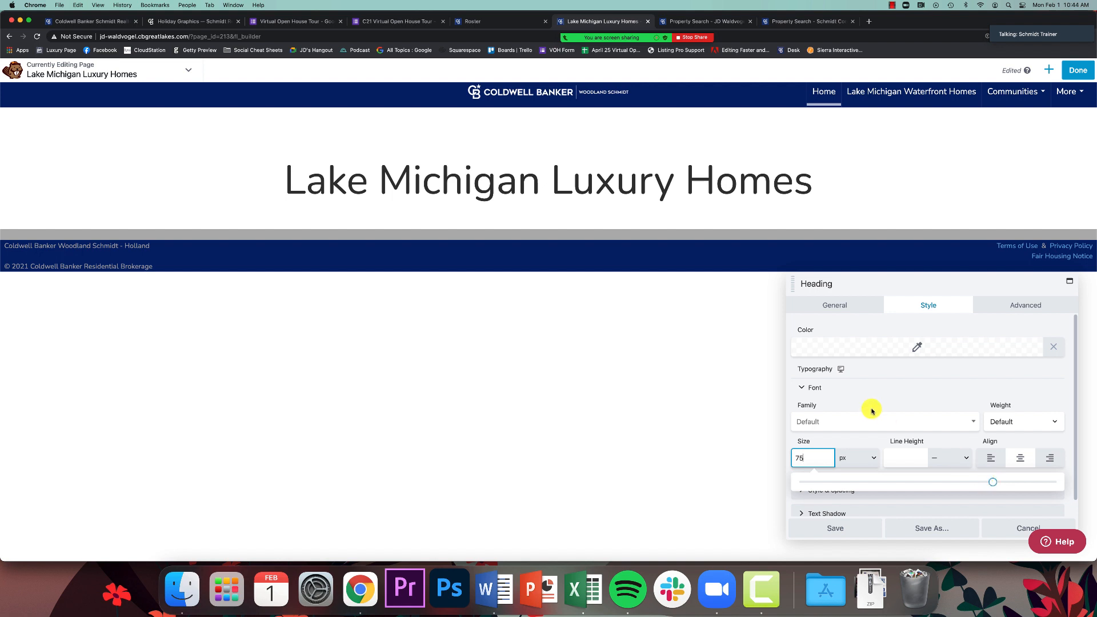
Set the heading's font family to Georgia and its weight to Normal
click(859, 421)
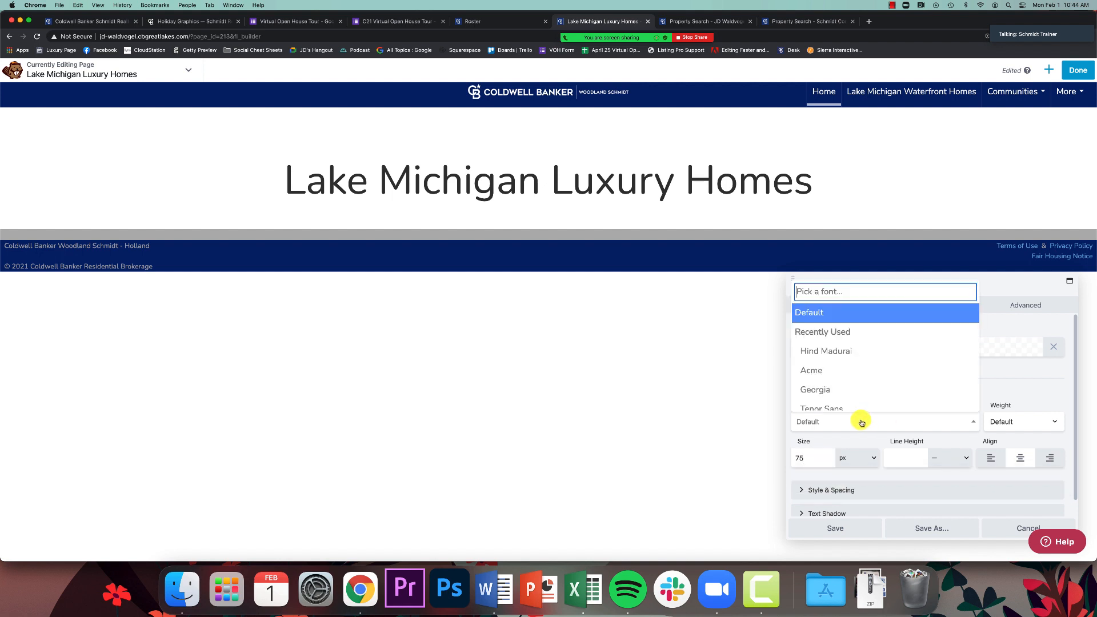
click(816, 390)
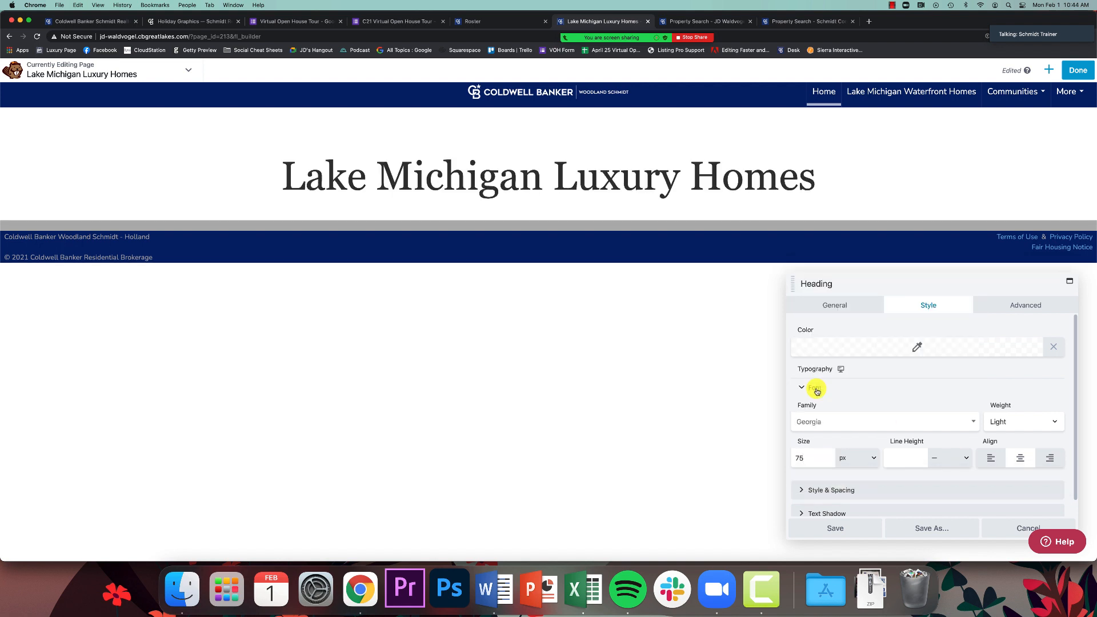
click(996, 422)
click(1005, 434)
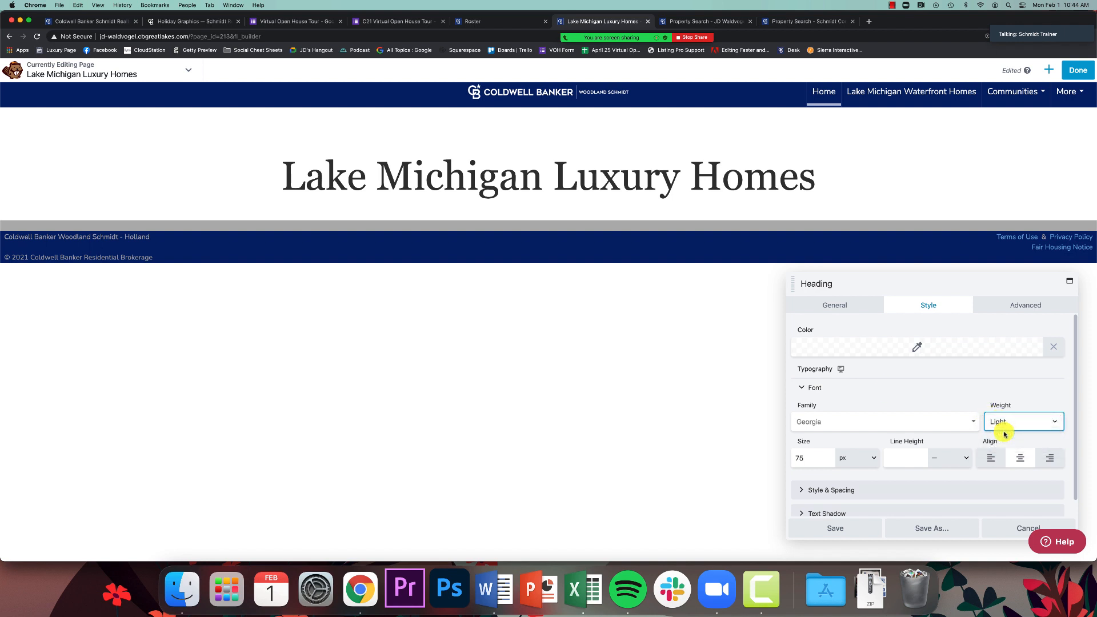
click(1006, 424)
click(1008, 429)
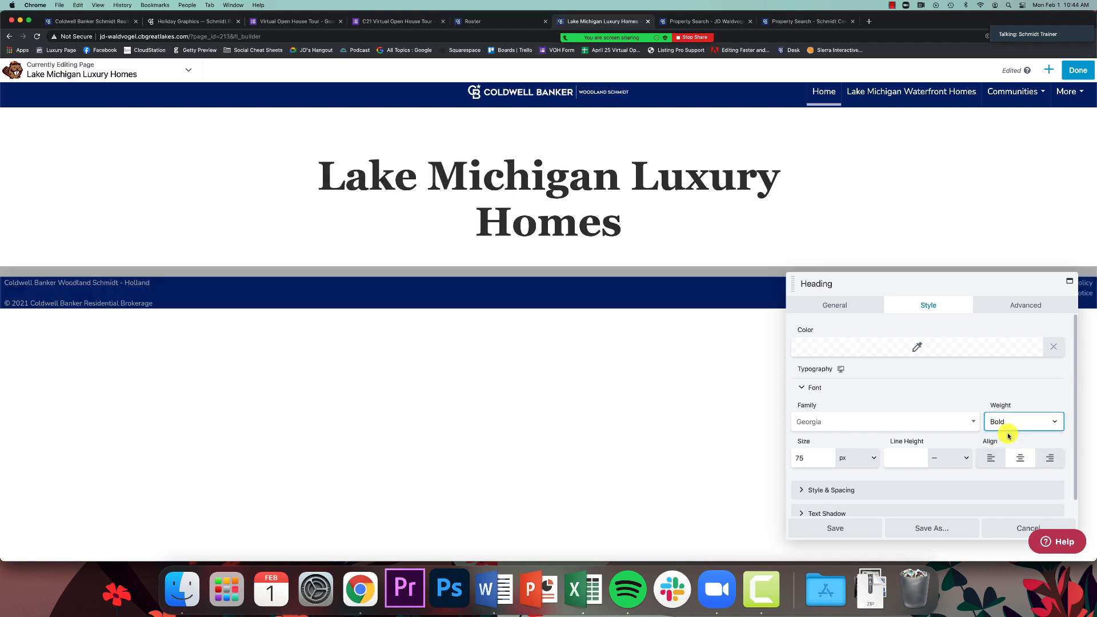
click(1008, 424)
click(1005, 411)
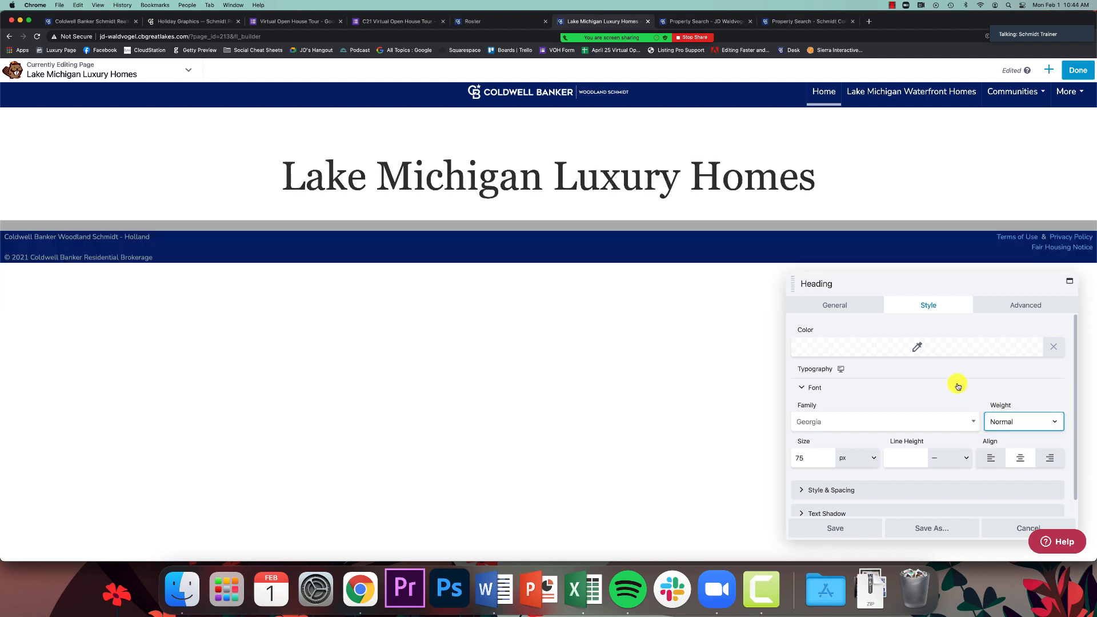
Set the heading's text color to dark green (#006b0a) and save the heading settings
click(916, 346)
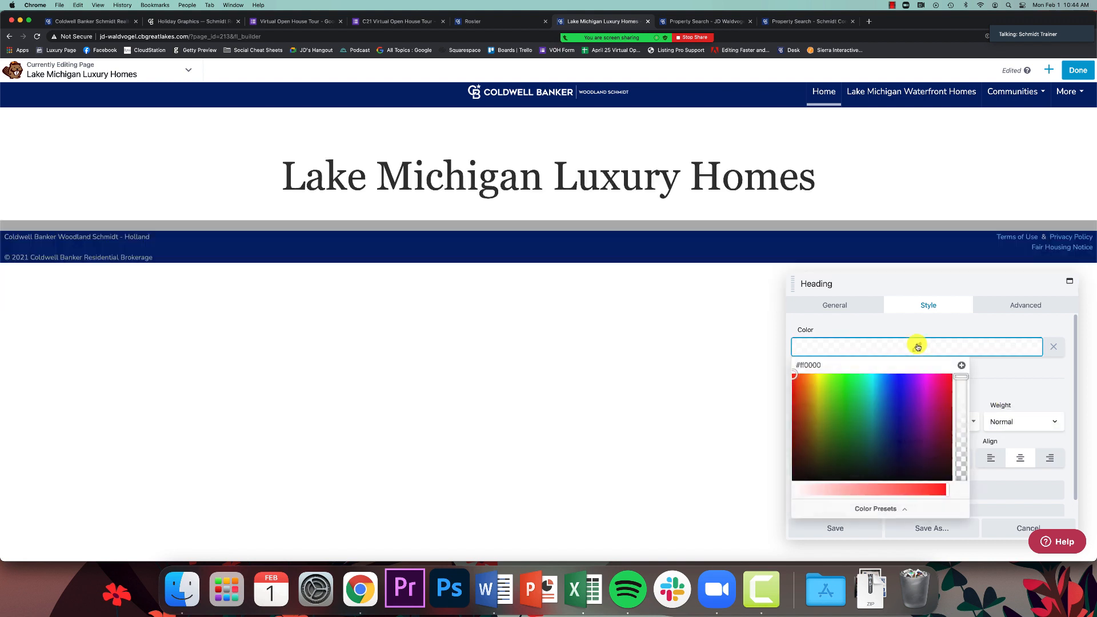
click(843, 403)
drag(843, 403, 847, 436)
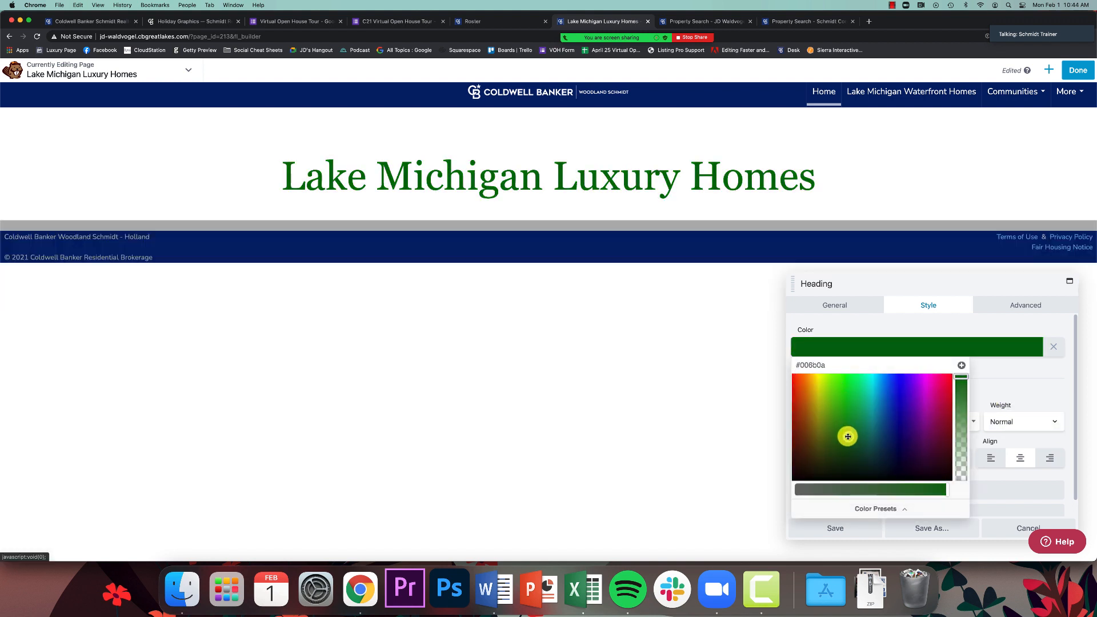
click(1007, 478)
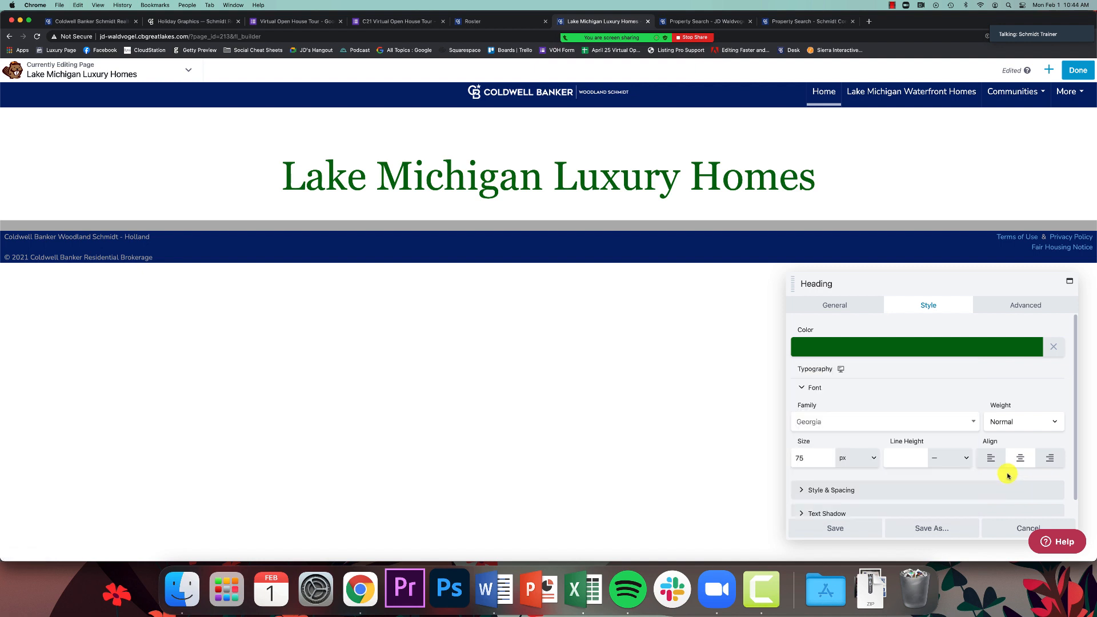
scroll(879, 397, down, 1)
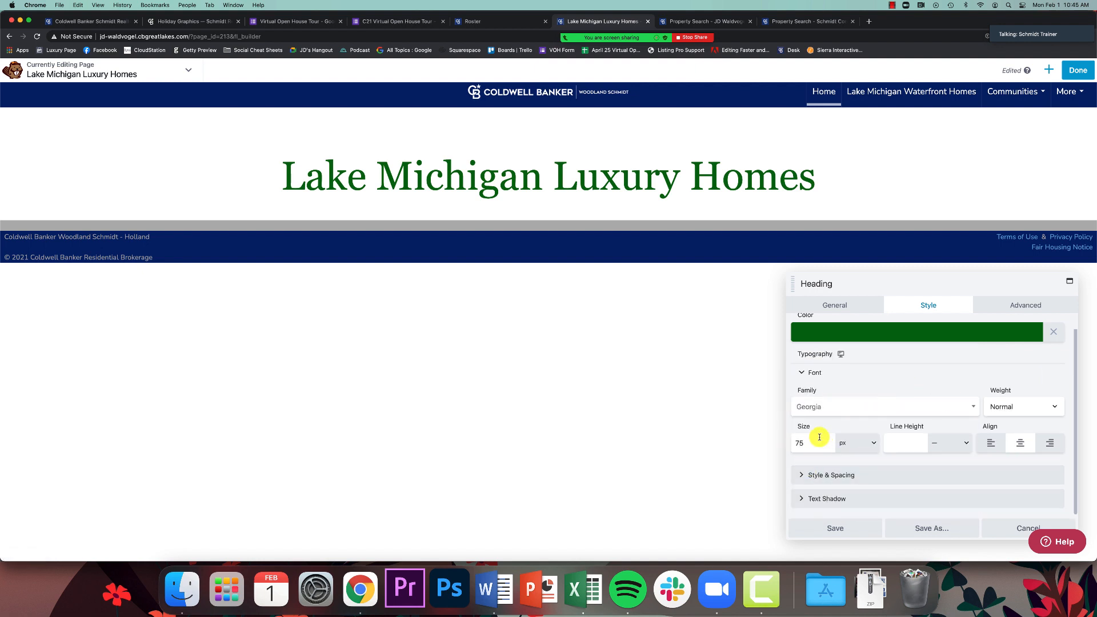
click(838, 527)
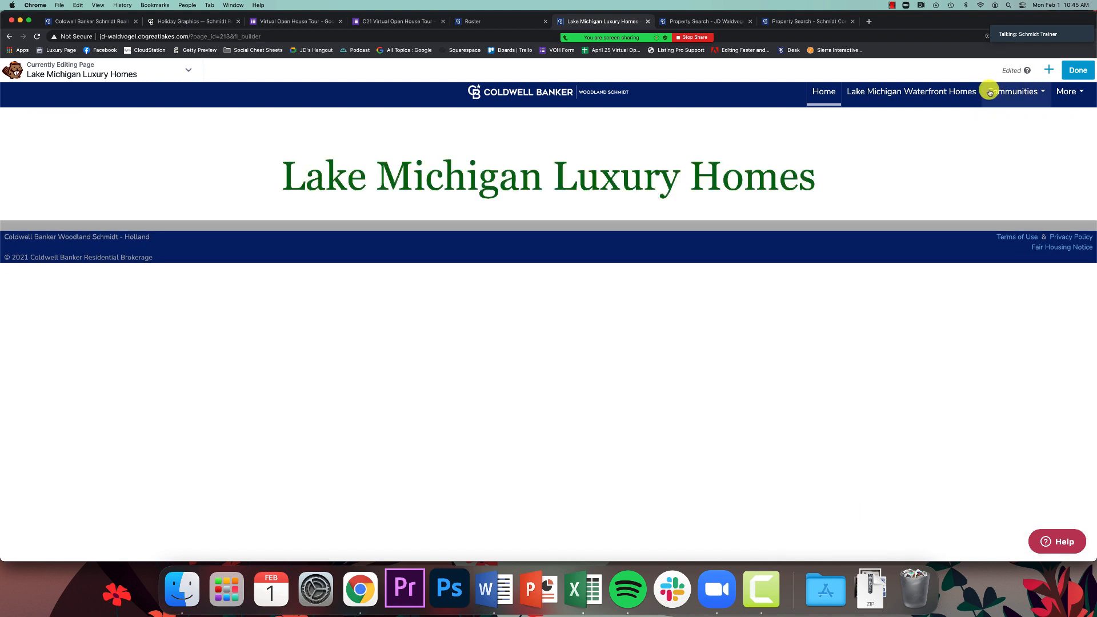
Add a Text Editor module below the heading and set its font family to Georgia
click(1052, 70)
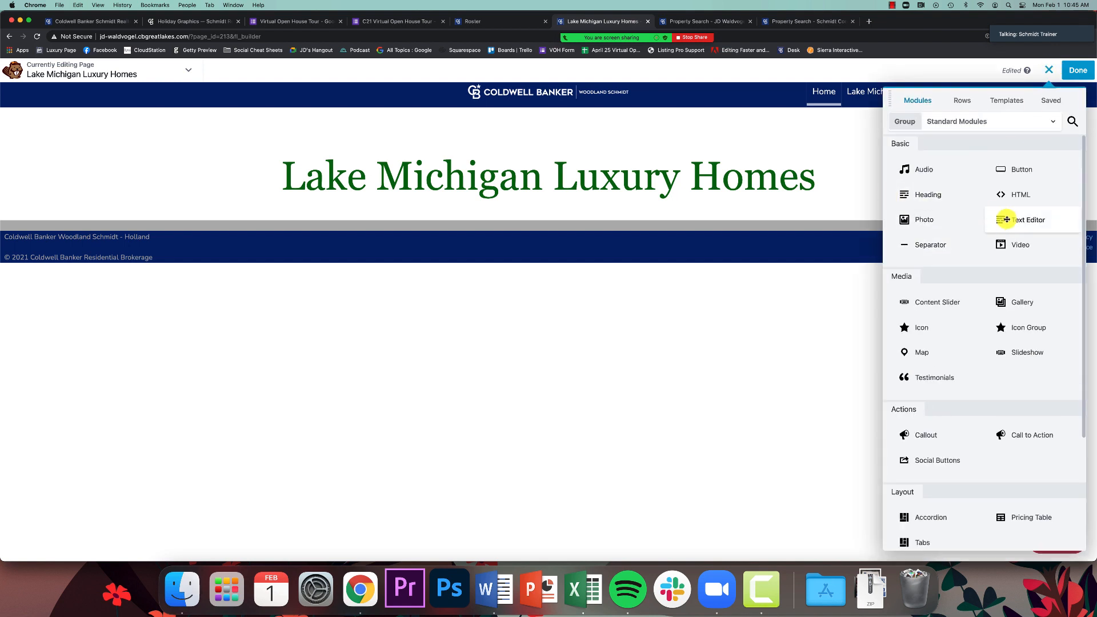
drag(1007, 219, 461, 247)
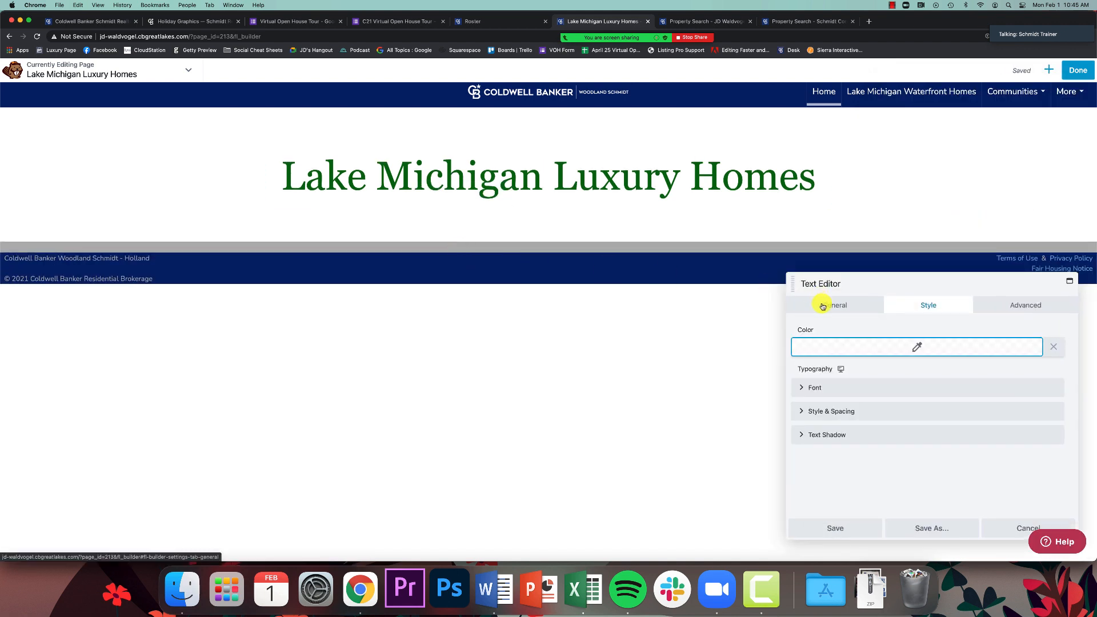
click(825, 387)
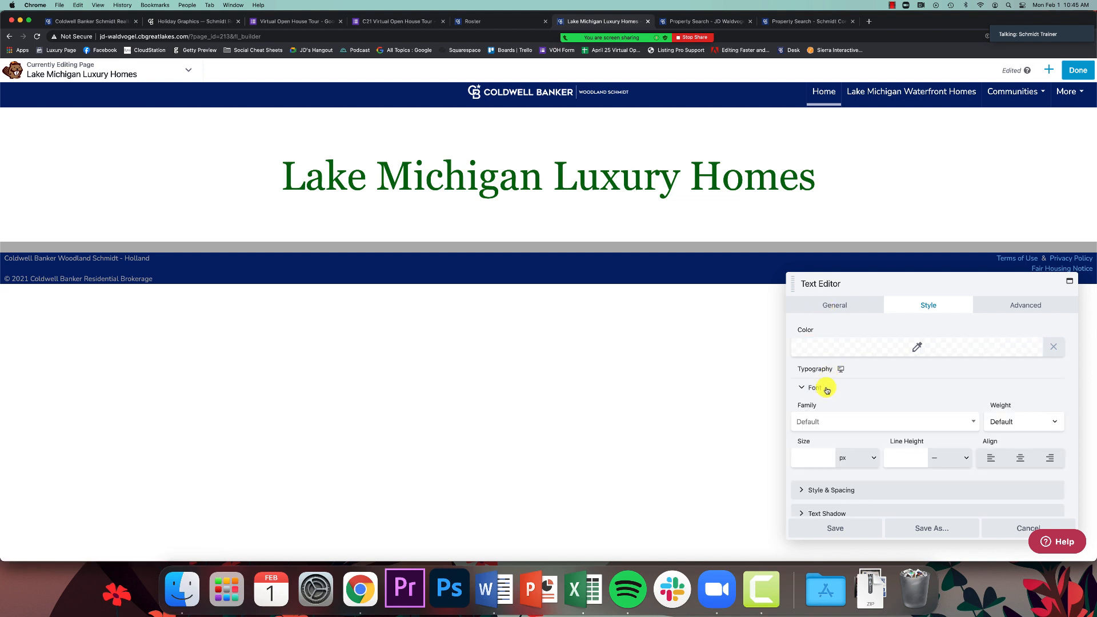
click(825, 421)
click(828, 373)
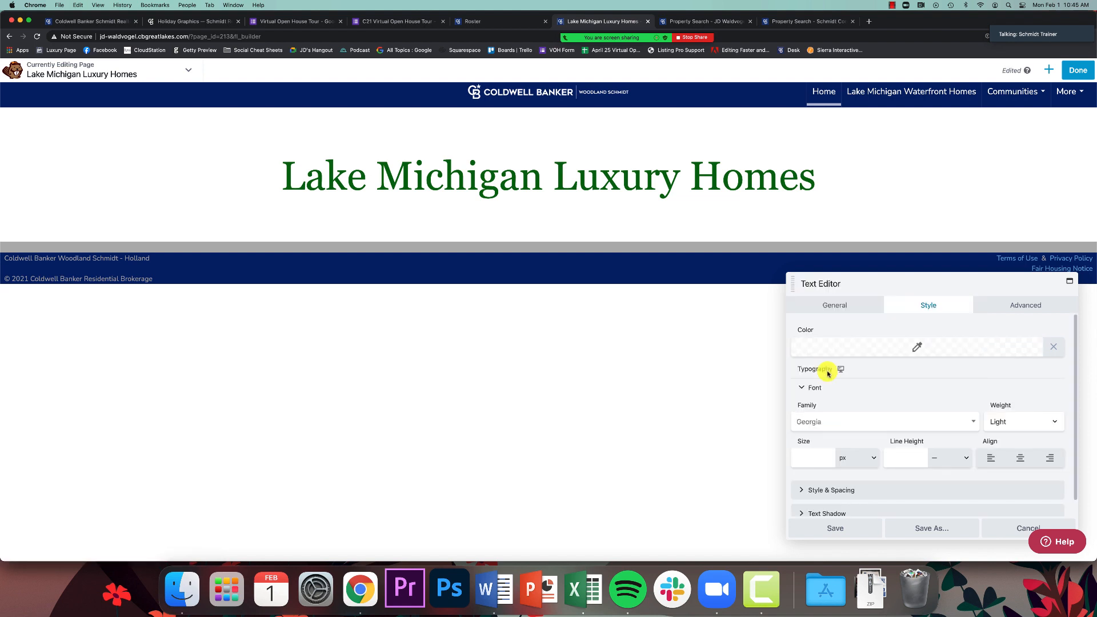
Set the Text Editor module's text color to purple, keeping the Light font weight
click(911, 349)
drag(879, 384, 920, 389)
click(1031, 382)
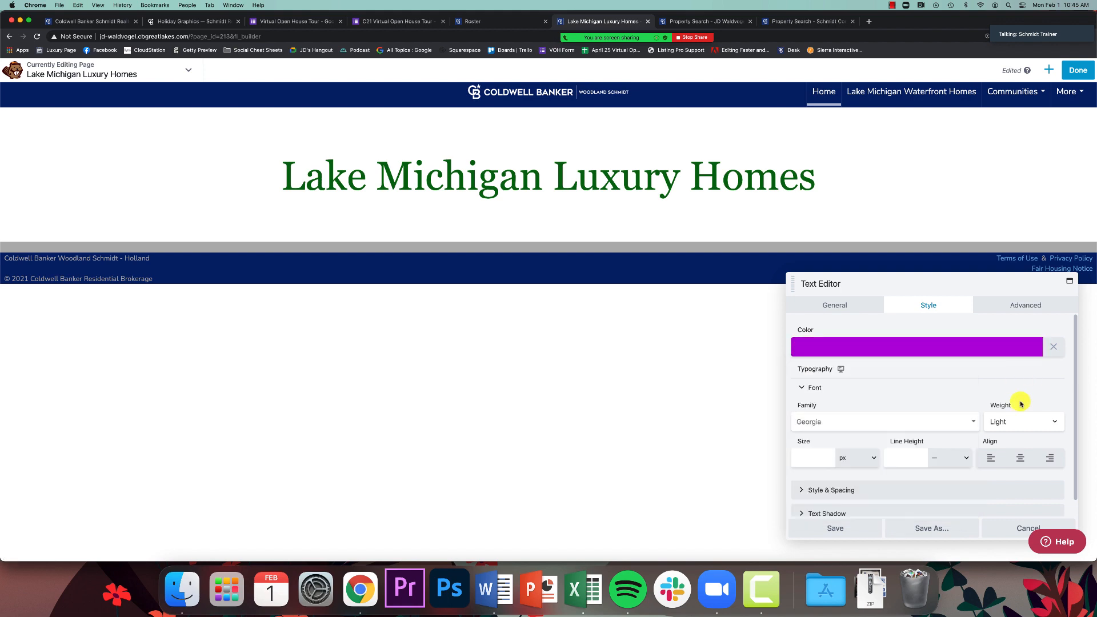
click(1019, 418)
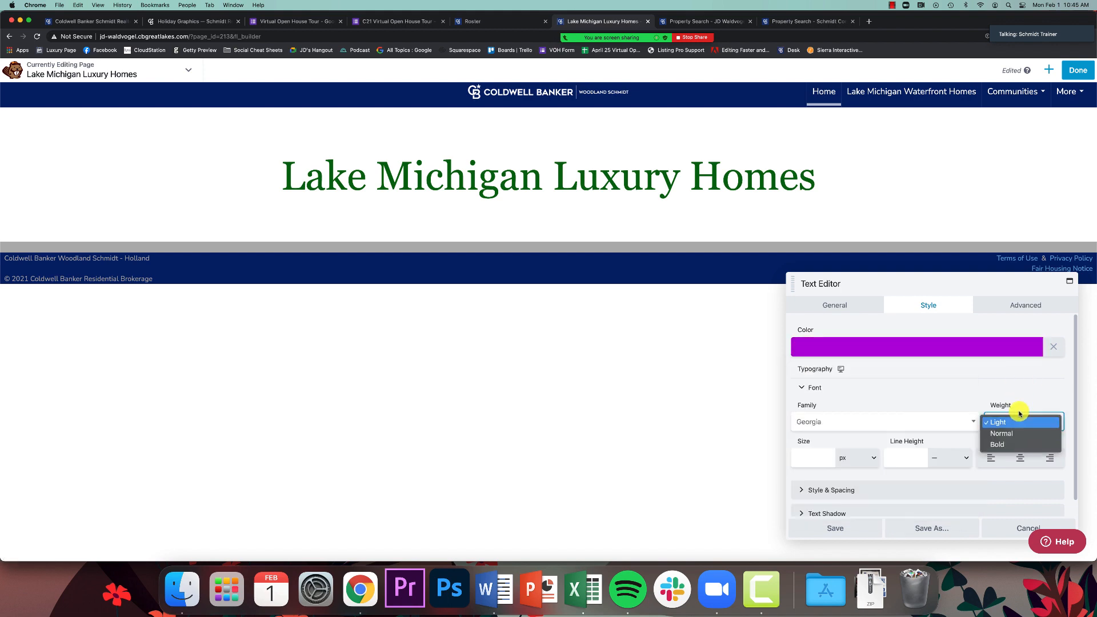
Write the body text "The Holland, Michigan real estate market is on FIRE! Many people are searching for Holland homes for sale every single day"
click(837, 307)
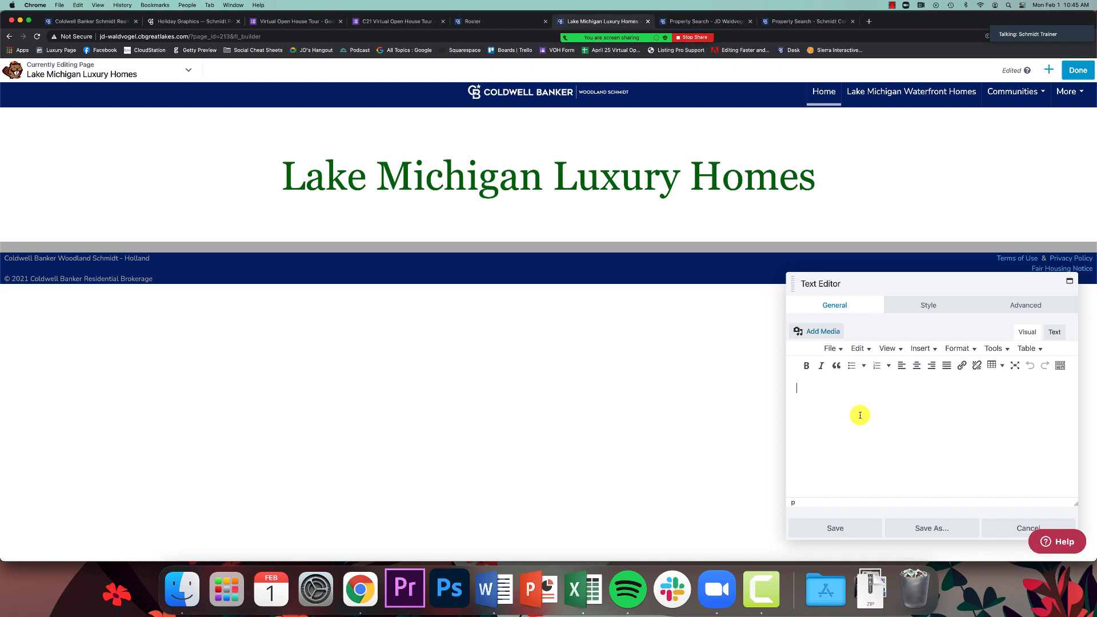
text(The Hollan)
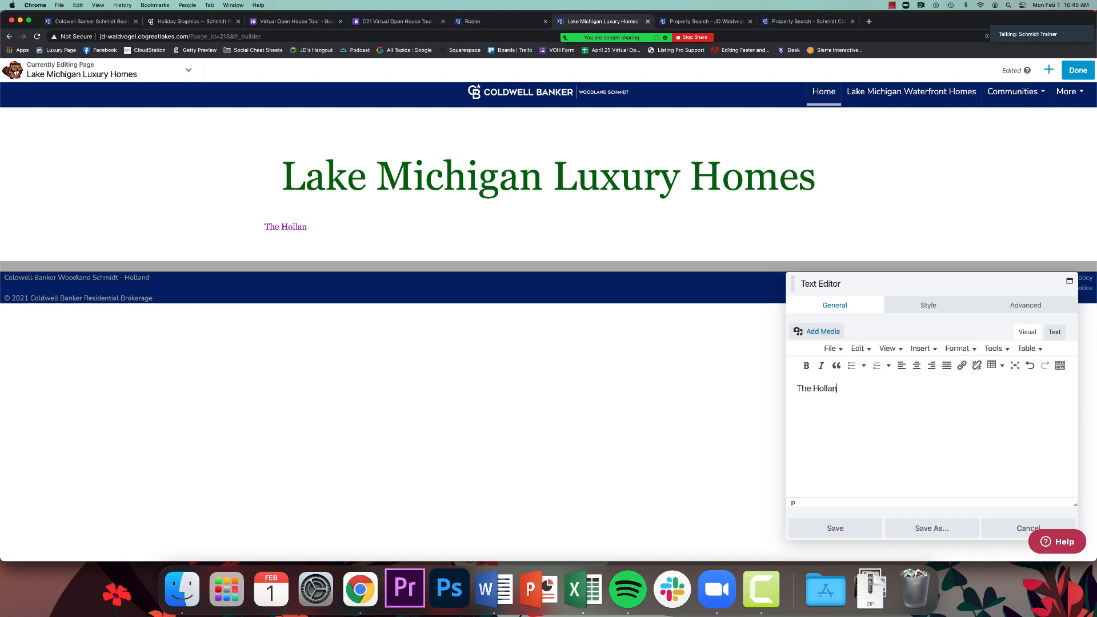
text(d, Michigan real est)
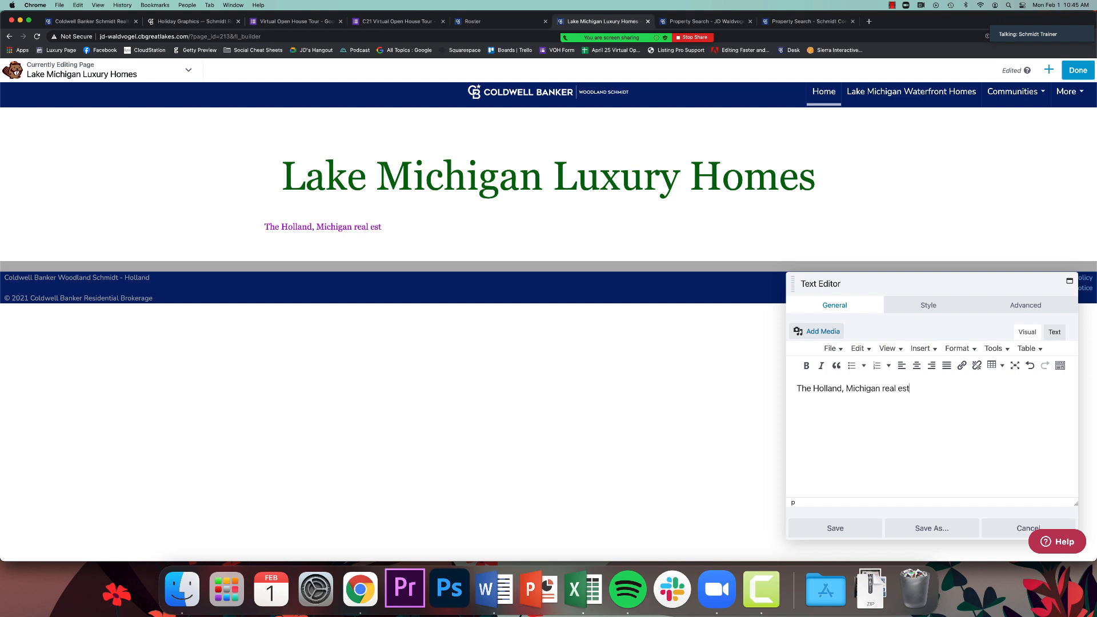
text(ate market is on FIRE)
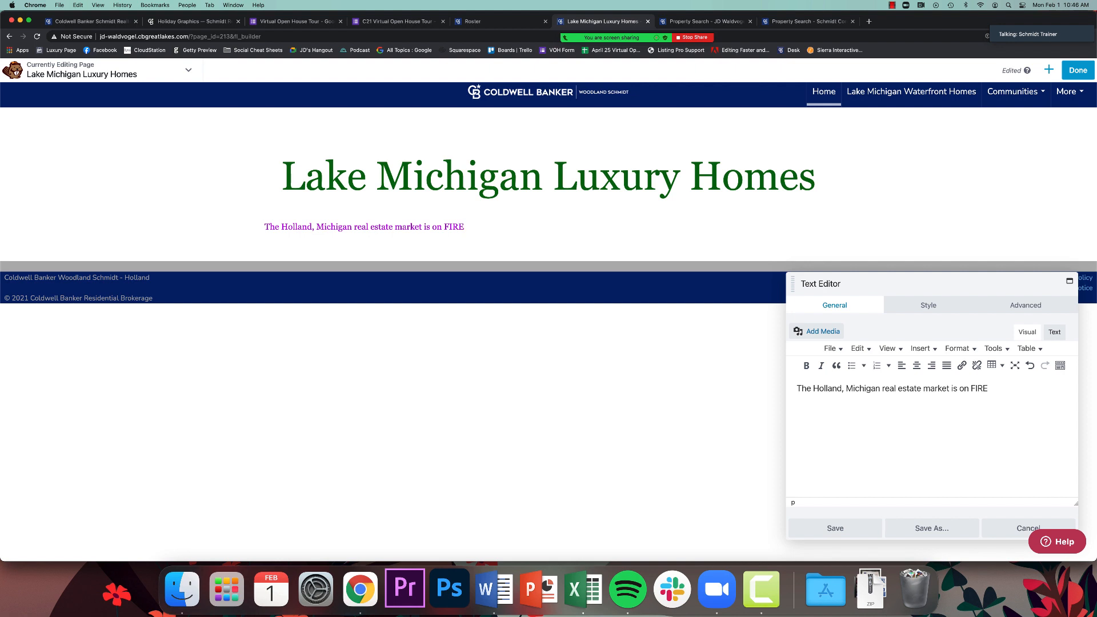
text(! Many people are)
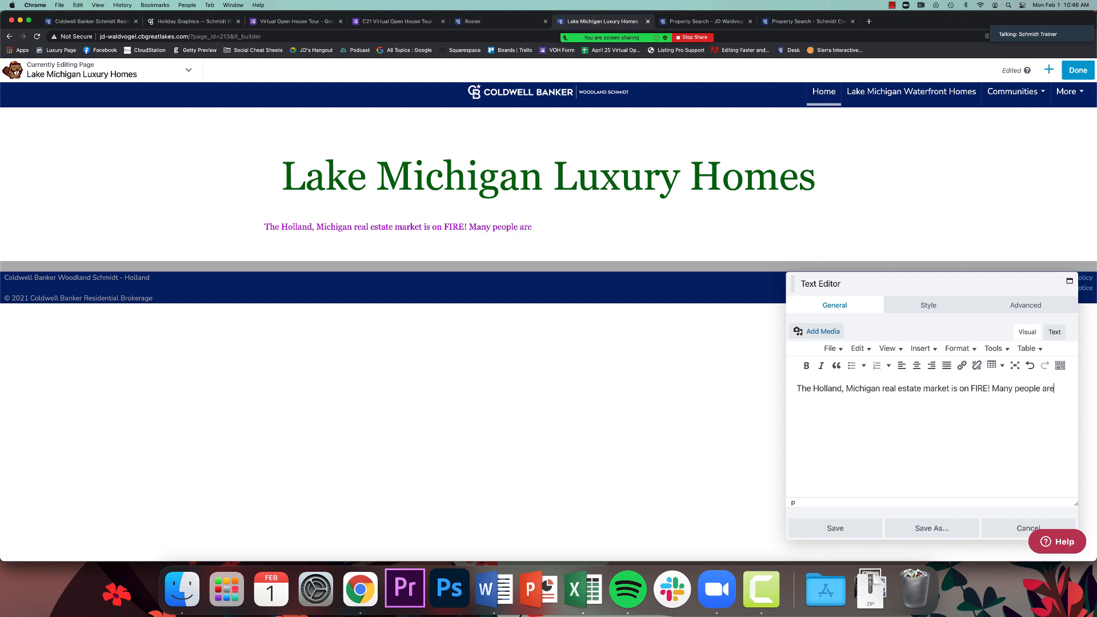
text( searching for Holland )
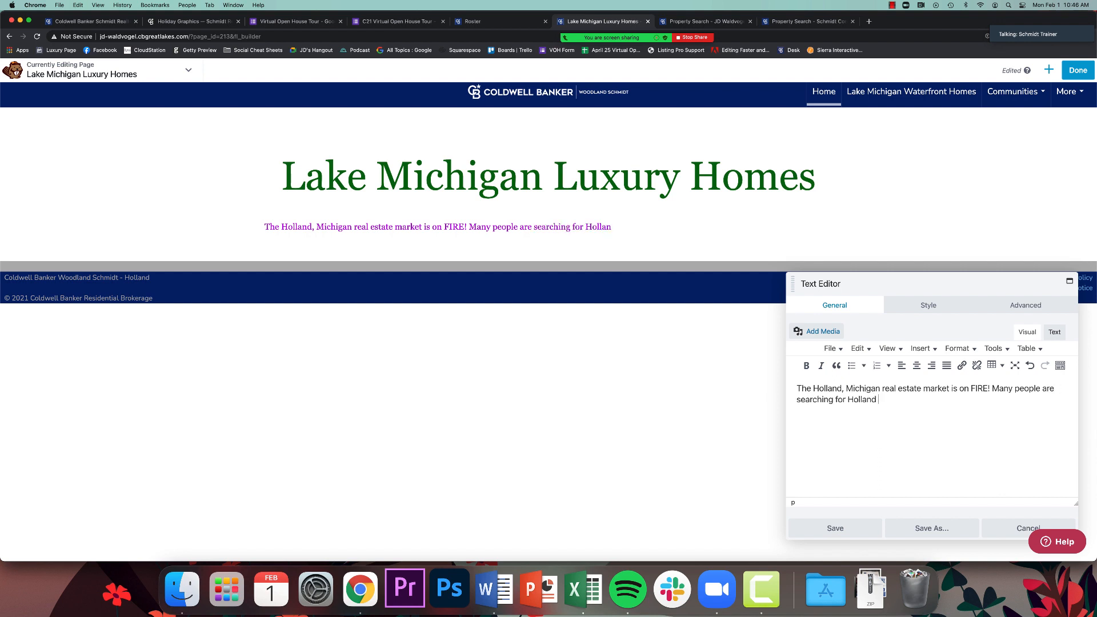
text(homes for sale every single day)
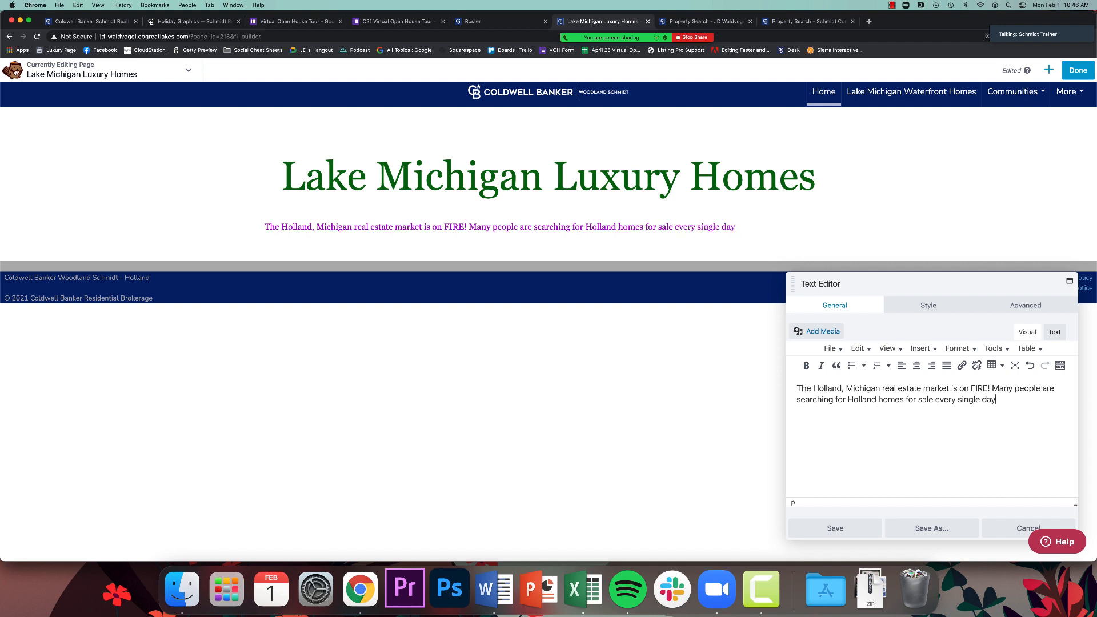
Continue the paragraph with ". Of particular interest is the luxury market - although these home are priced higher, it is still a very competitive market."
text(. Of particular interest )
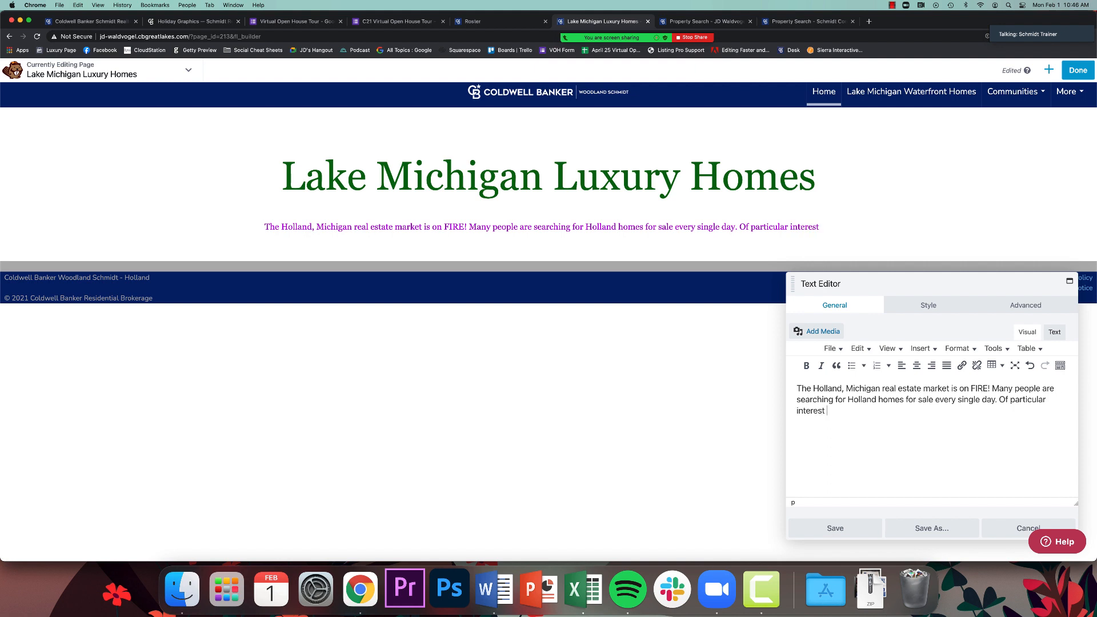
text(is the lu)
key(BackSpace)
key(BackSpace)
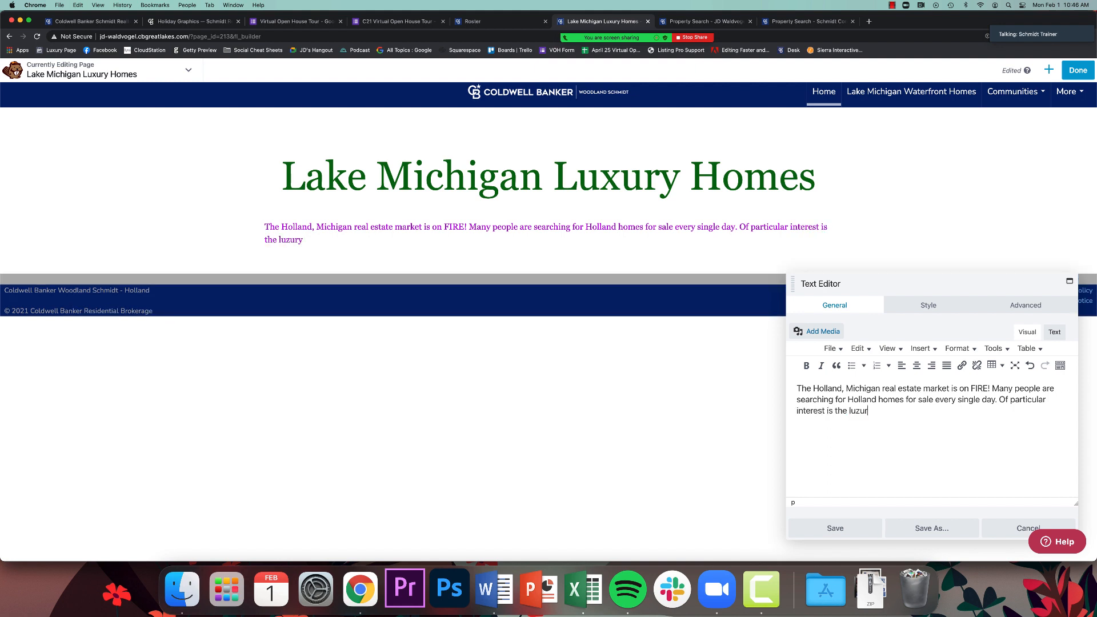
text(xury market - although these h)
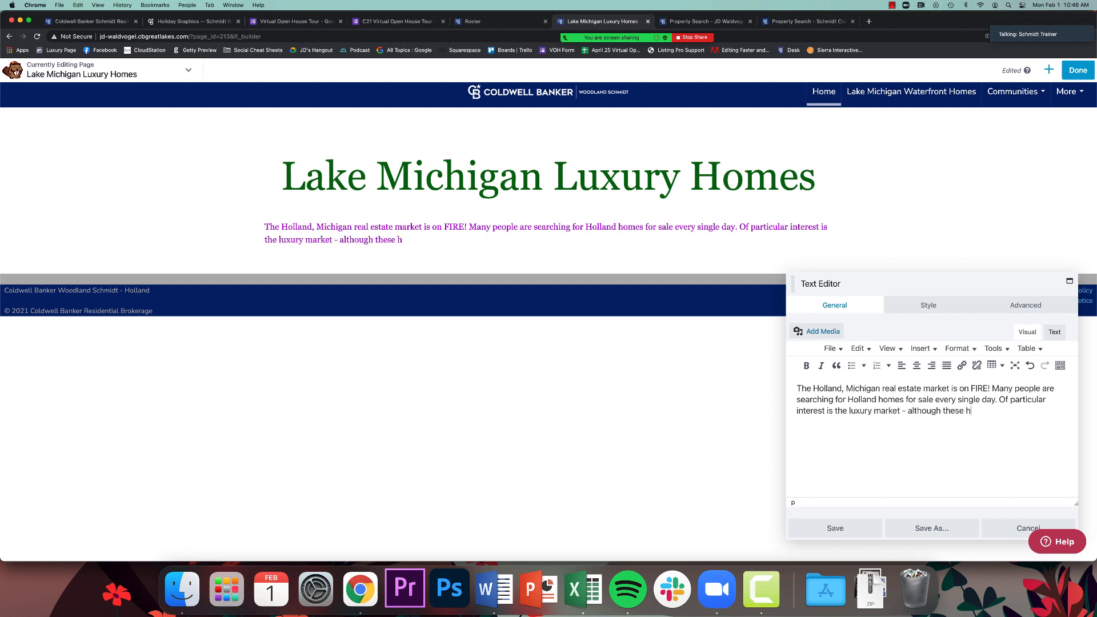
text(ome are priced, hi)
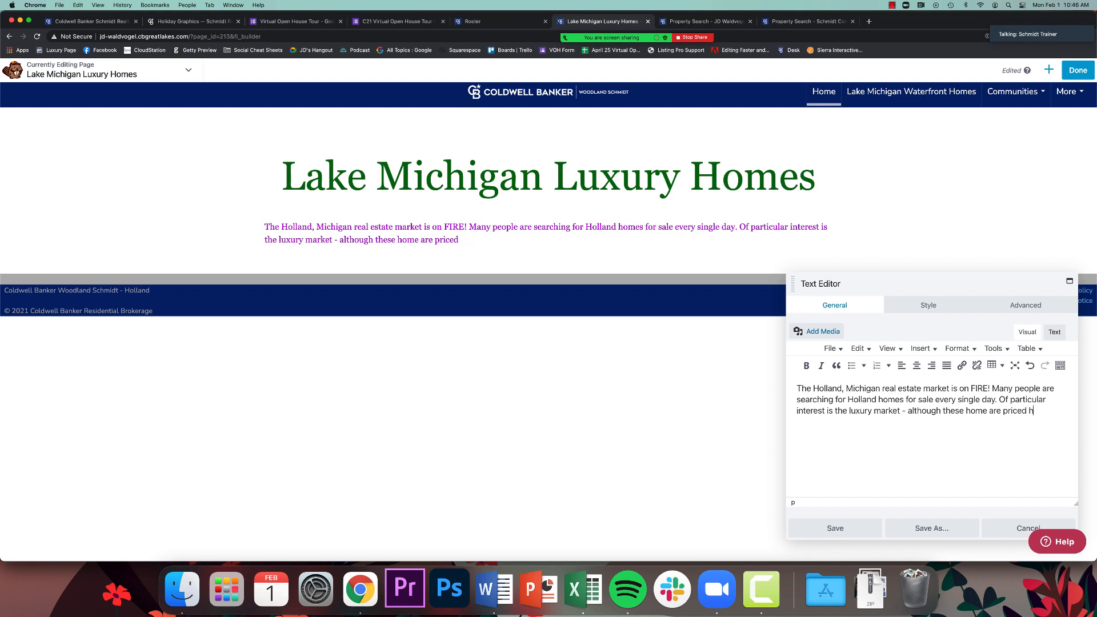
text(igher, it is still a very com)
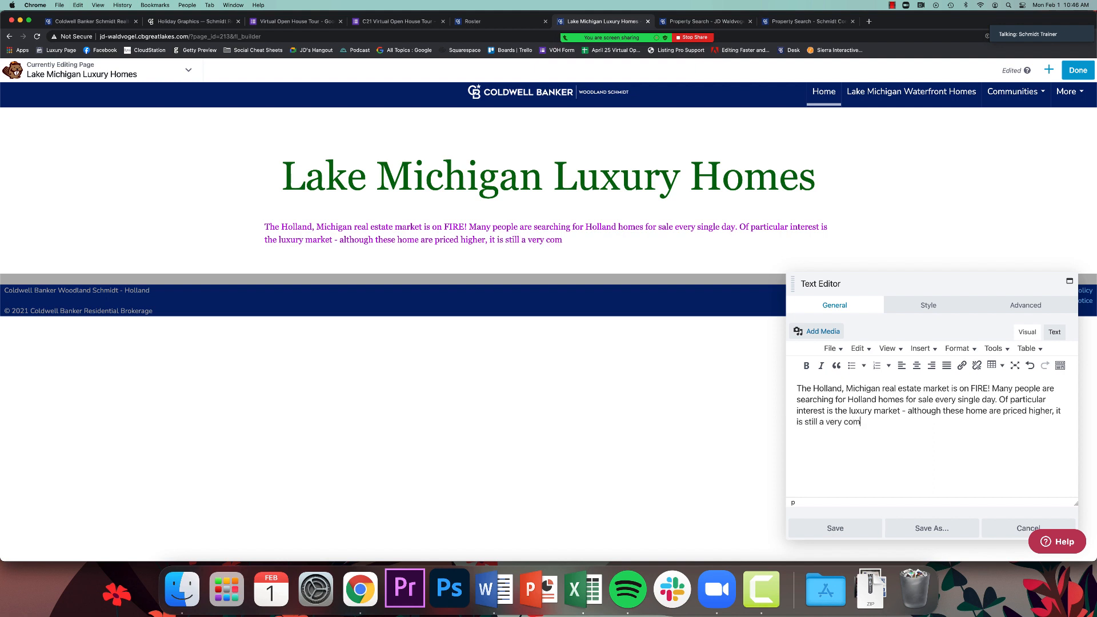
text(petive market.)
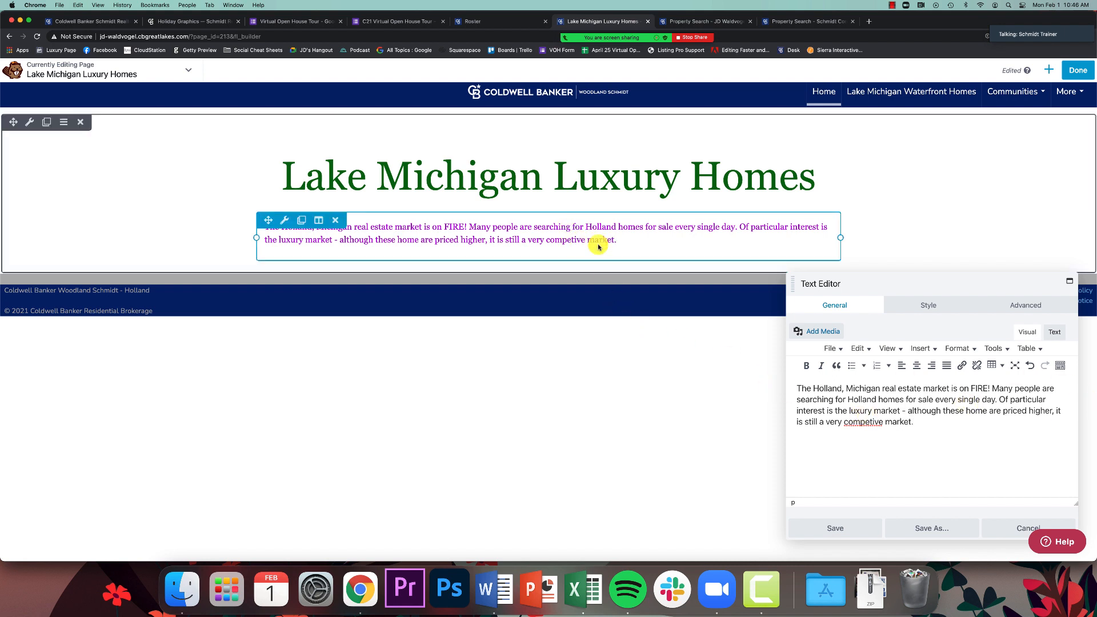
right_click(861, 422)
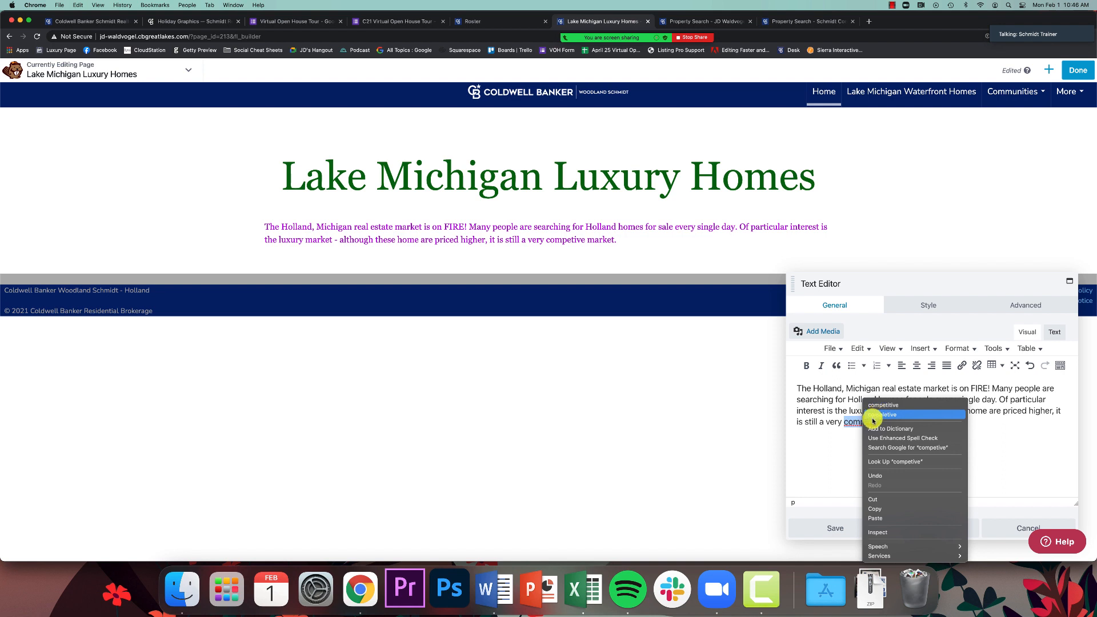
click(883, 405)
Start a second paragraph reading "This is partly due to the beautiful views of Lake Michigan available to these luxury homes."
key(Return)
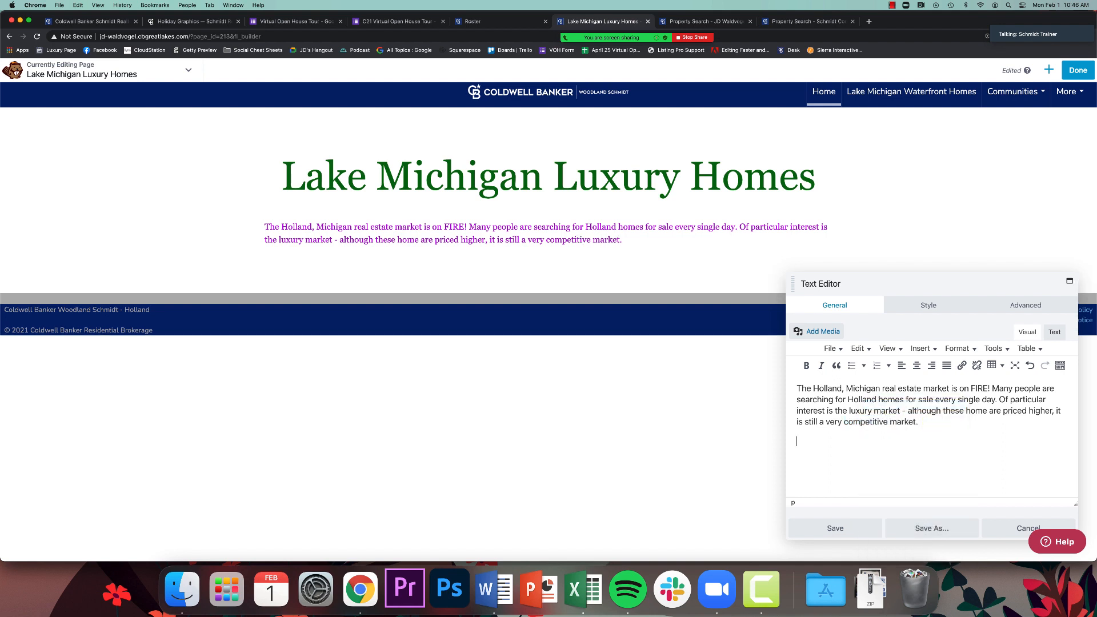
text(This is partly due to the bea)
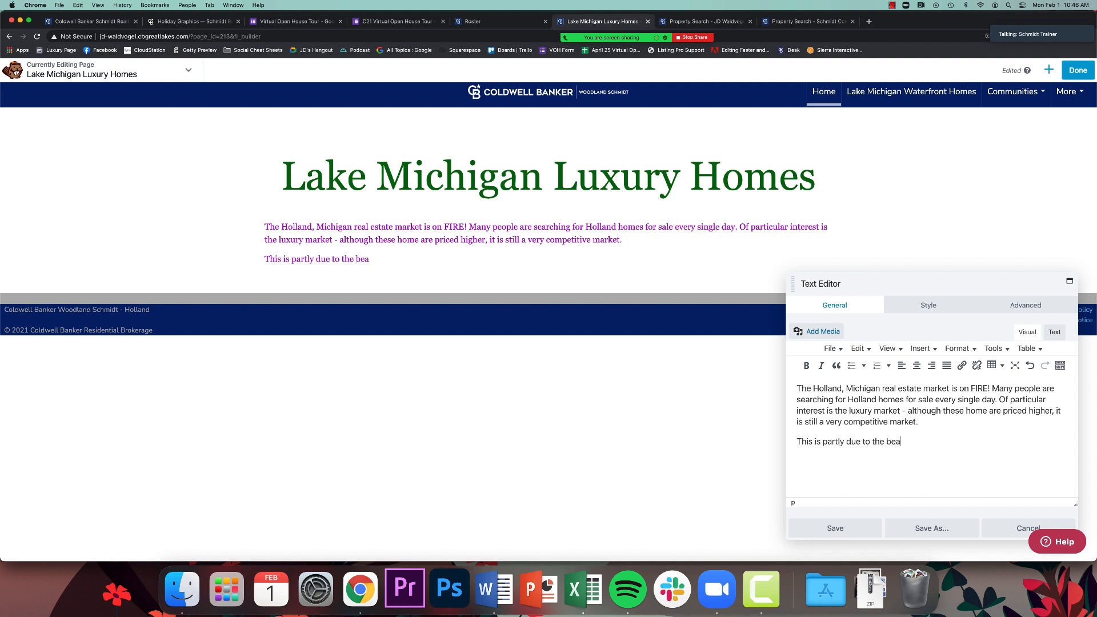
text(utifu)
text(l scenar)
key(BackSpace)
text(nery)
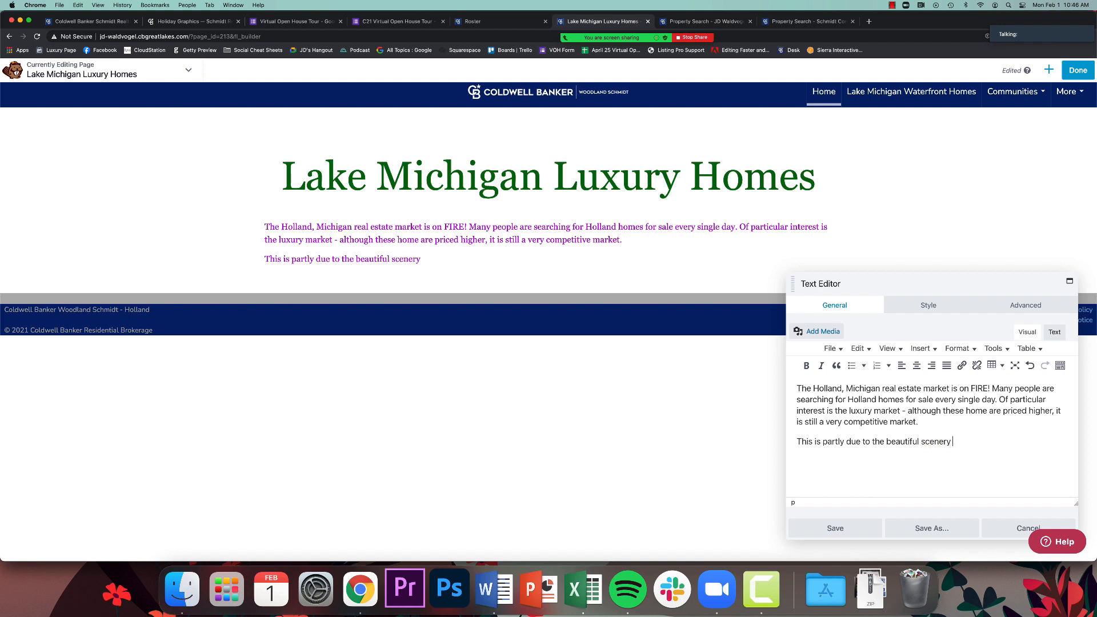
key(BackSpace)
key(BackSpace)
key(BackSpace)
key(BackSpace)
key(BackSpace)
key(BackSpace)
text(views of Lake Michigan a)
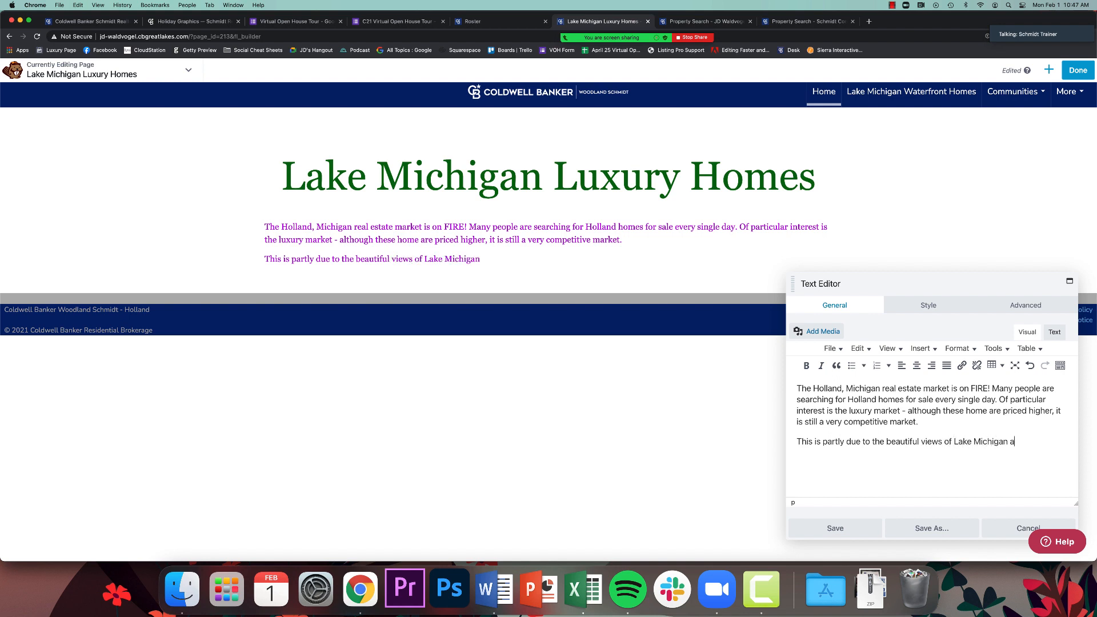
text(vailable to these luxury homes.)
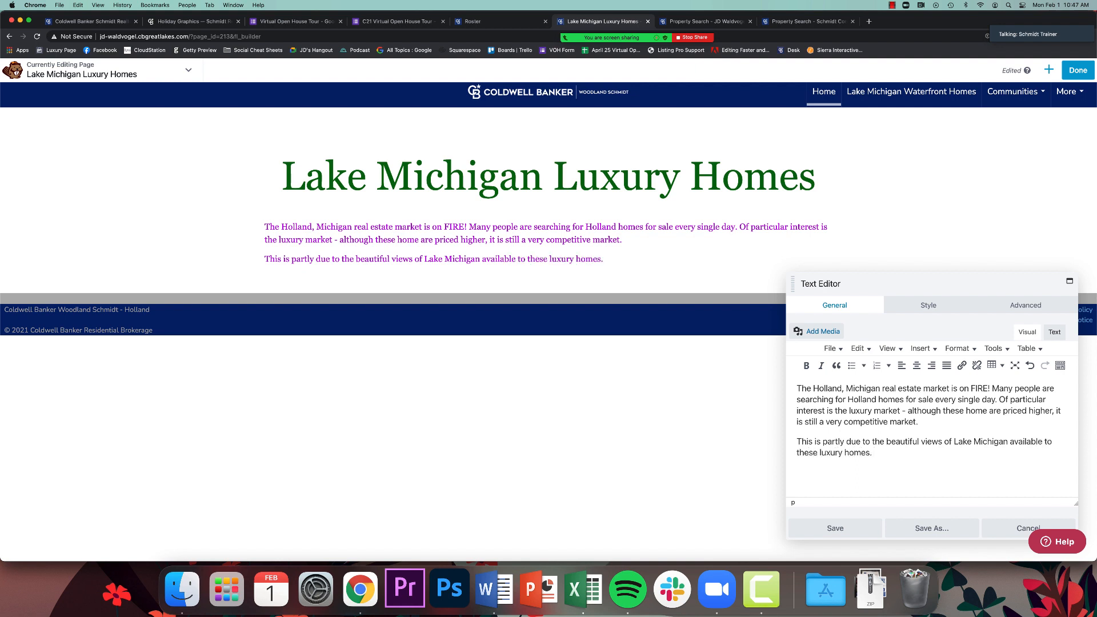
text(Lake Michgia)
key(BackSpace)
key(BackSpace)
key(BackSpace)
key(BackSpace)
key(BackSpace)
key(BackSpace)
key(BackSpace)
Continue the second paragraph with "The Holland area not only has beautiful scenic opportunities,"
text(The Holald)
text(s ar)
text(ea n)
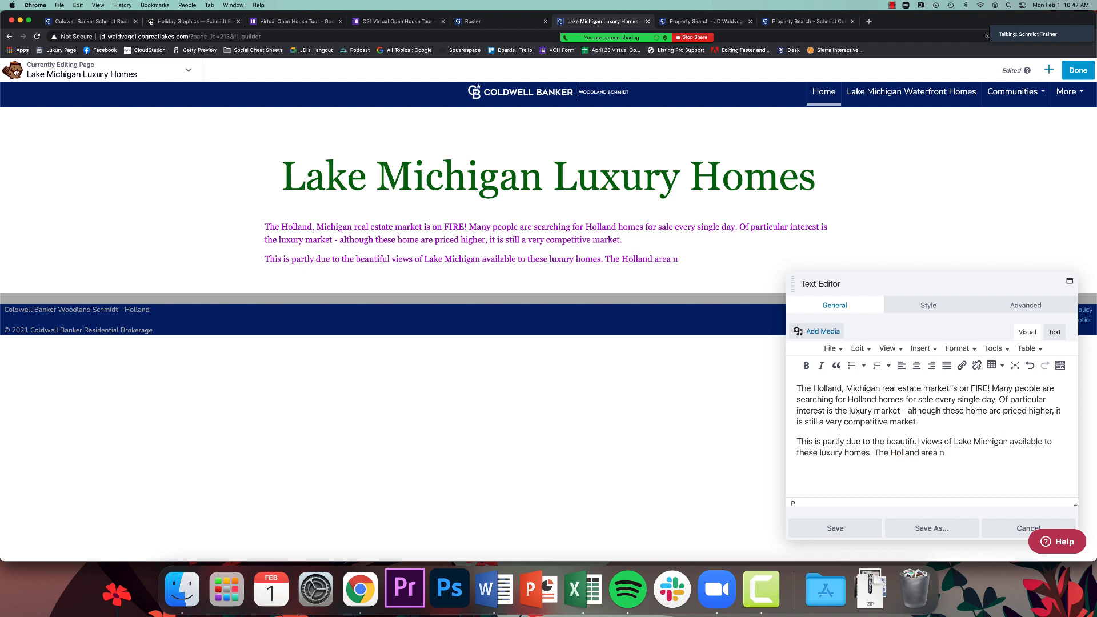
text(ot only has beautiful scenic )
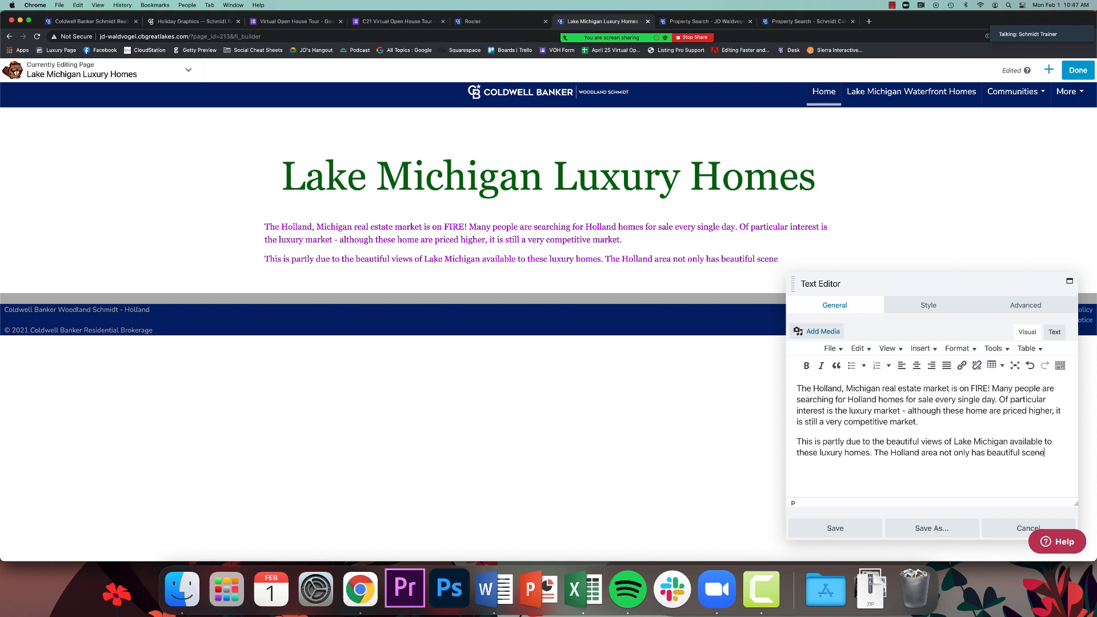
text(opportunities, )
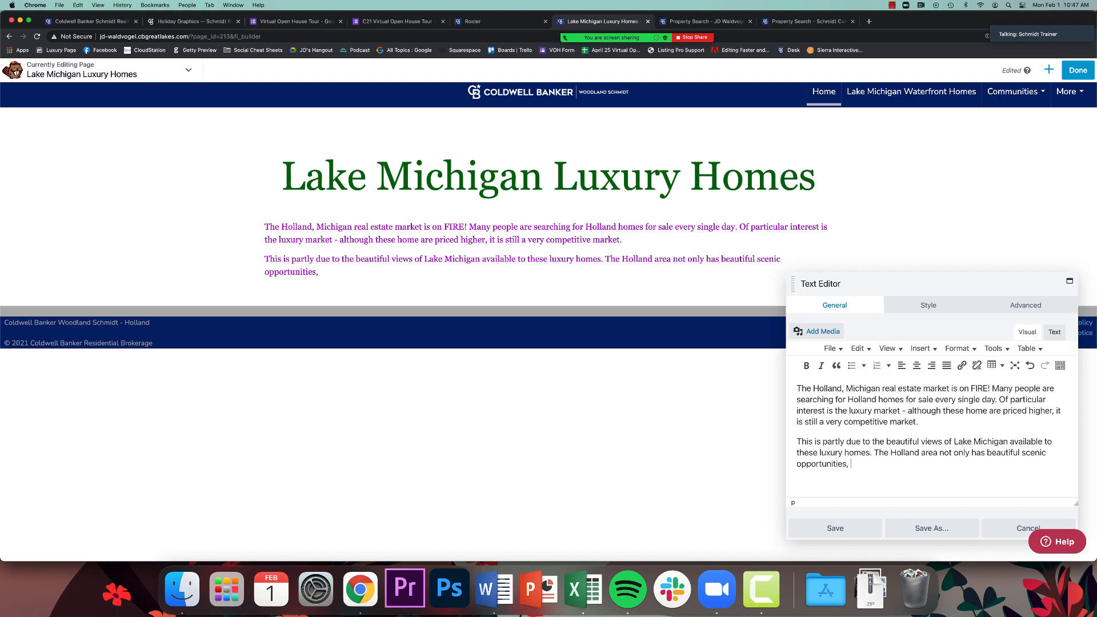
Finish the sentence with "but many lovely shops, restaurants, parks, activities, and more."
text(but amany desriable)
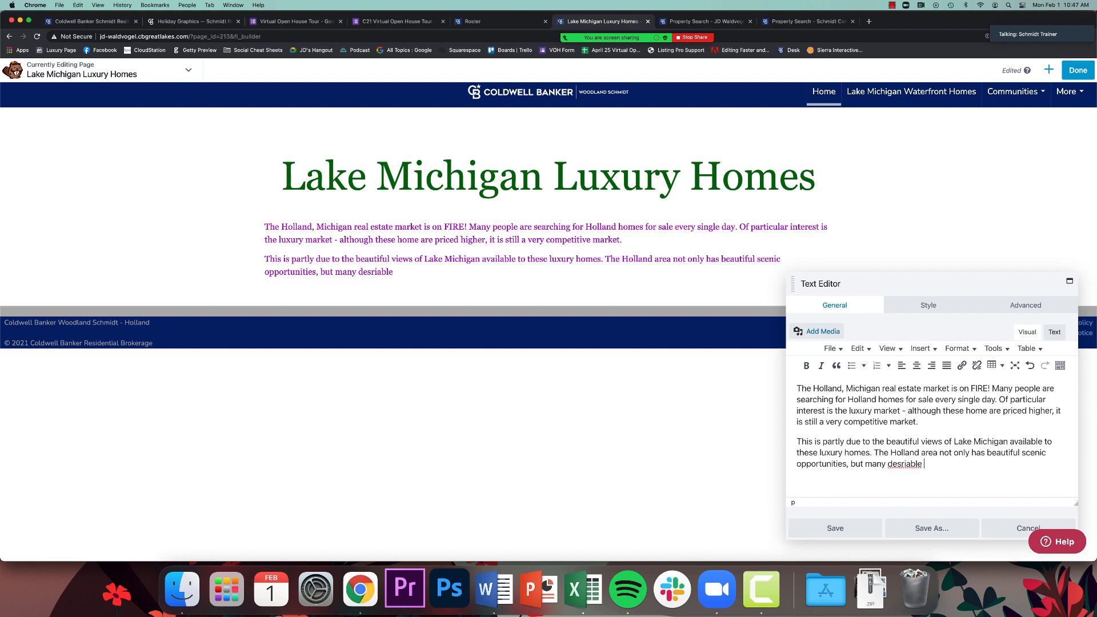
key(BackSpace)
key(BackSpace)
key(BackSpace)
key(BackSpace)
key(BackSpace)
key(BackSpace)
text(lovely shops, rest)
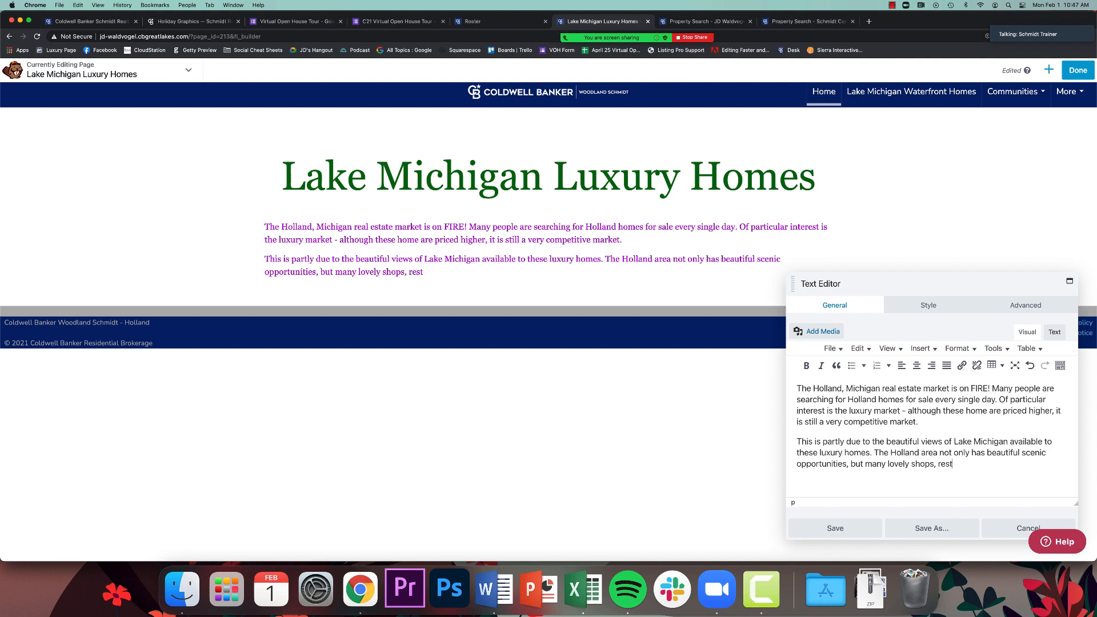
text(raurants, parks, a)
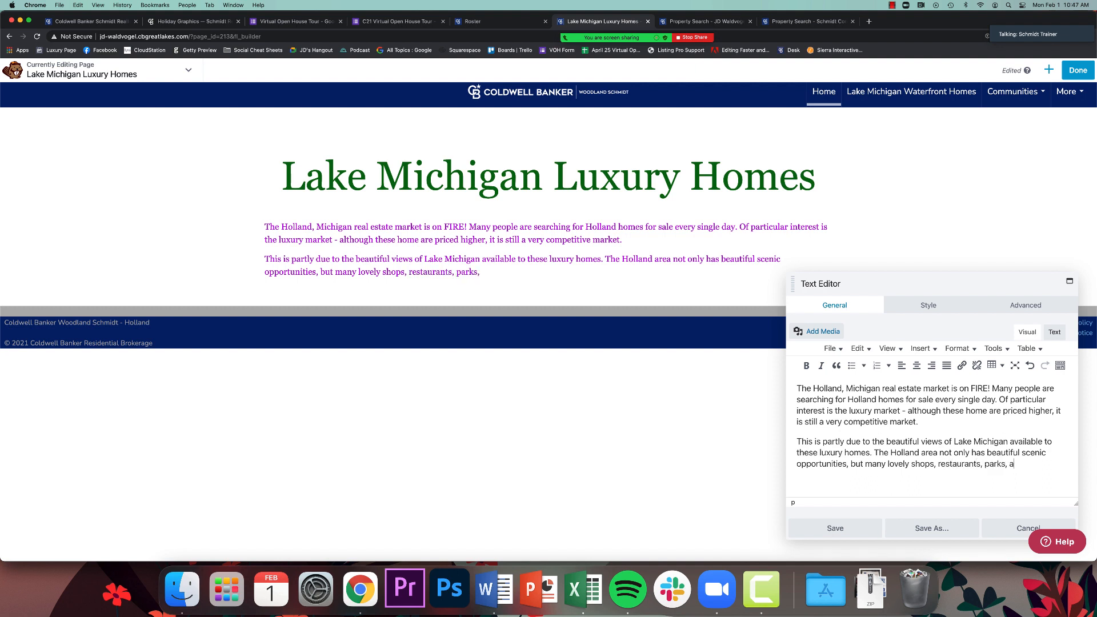
text(ctivities, and more.)
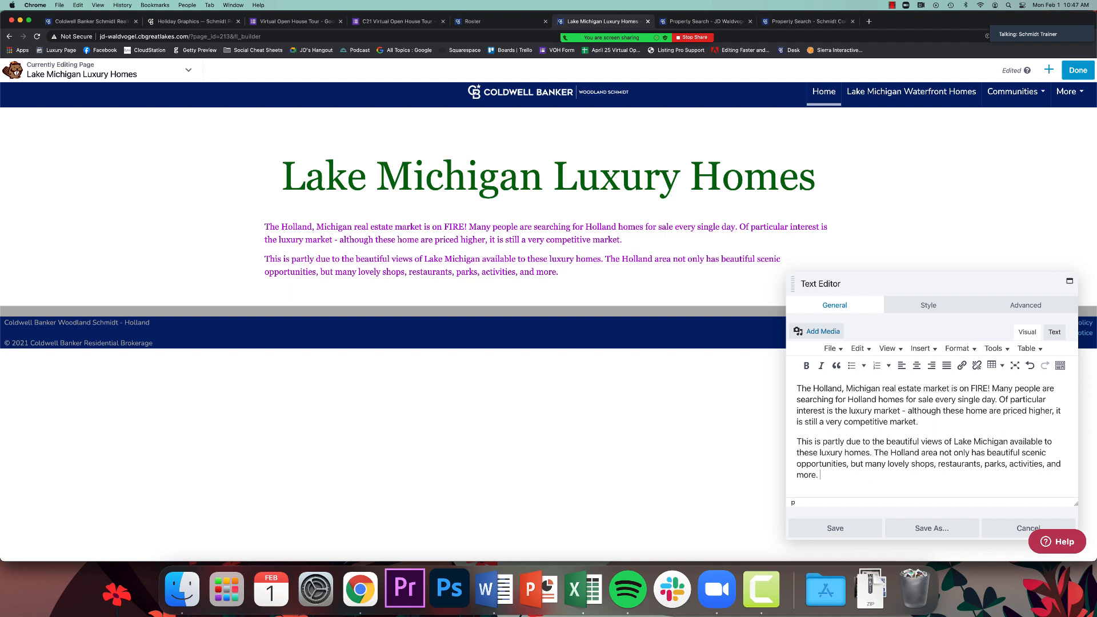
Add the sentence "This makes the homes for sale in Holland very valuable." and begin the following one with "Below,"
text(This makes the real)
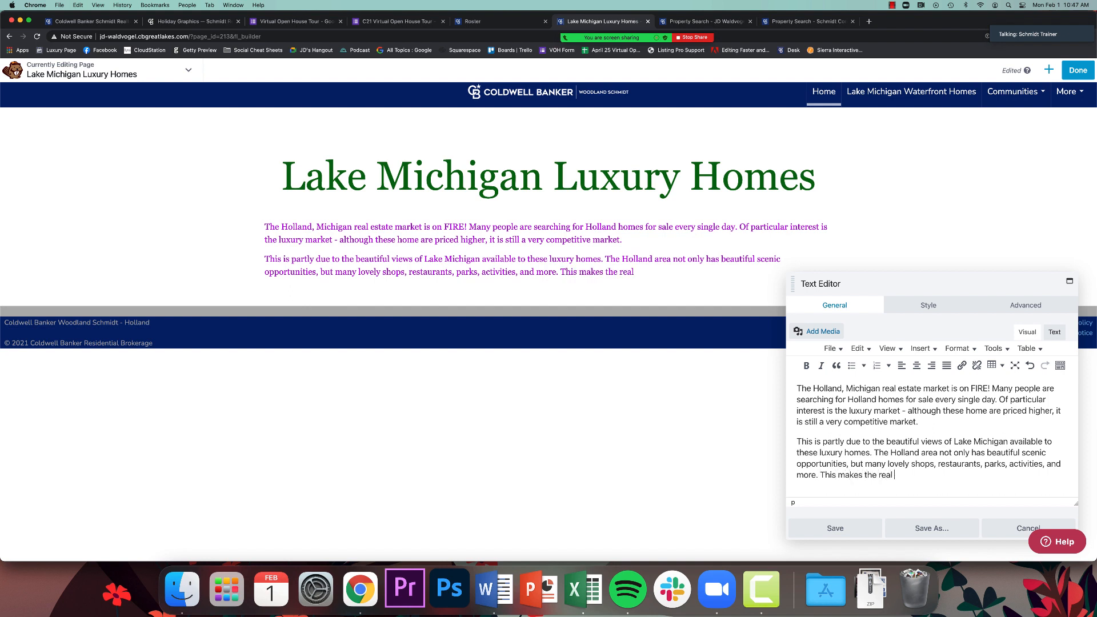
key(BackSpace)
key(BackSpace)
key(BackSpace)
key(BackSpace)
key(BackSpace)
text(homes for sale in Holland)
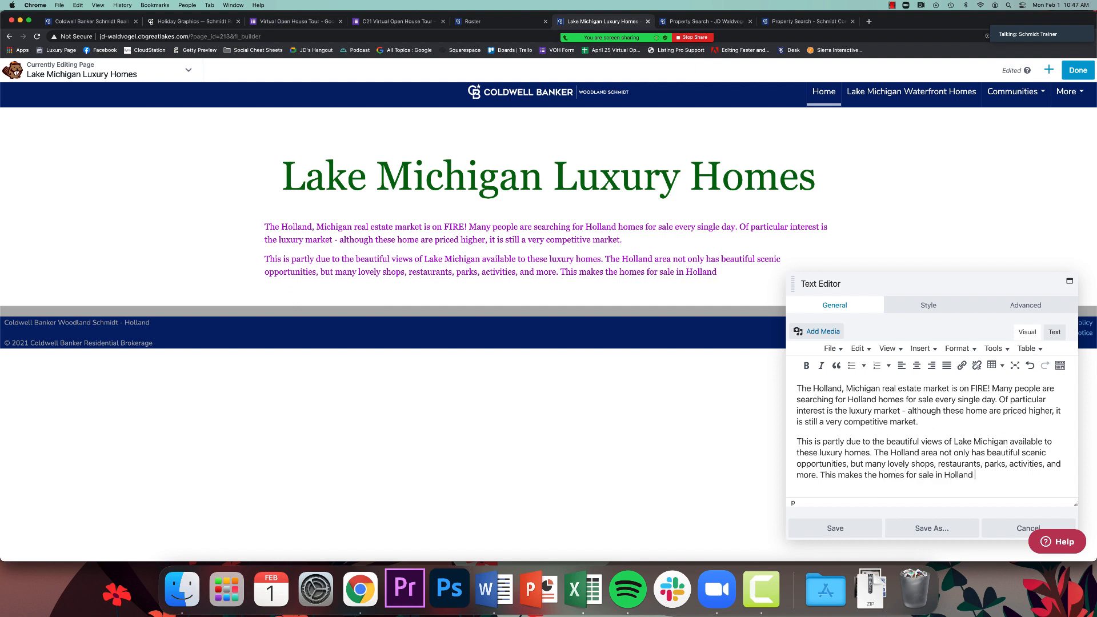
text( very valuable. Below, )
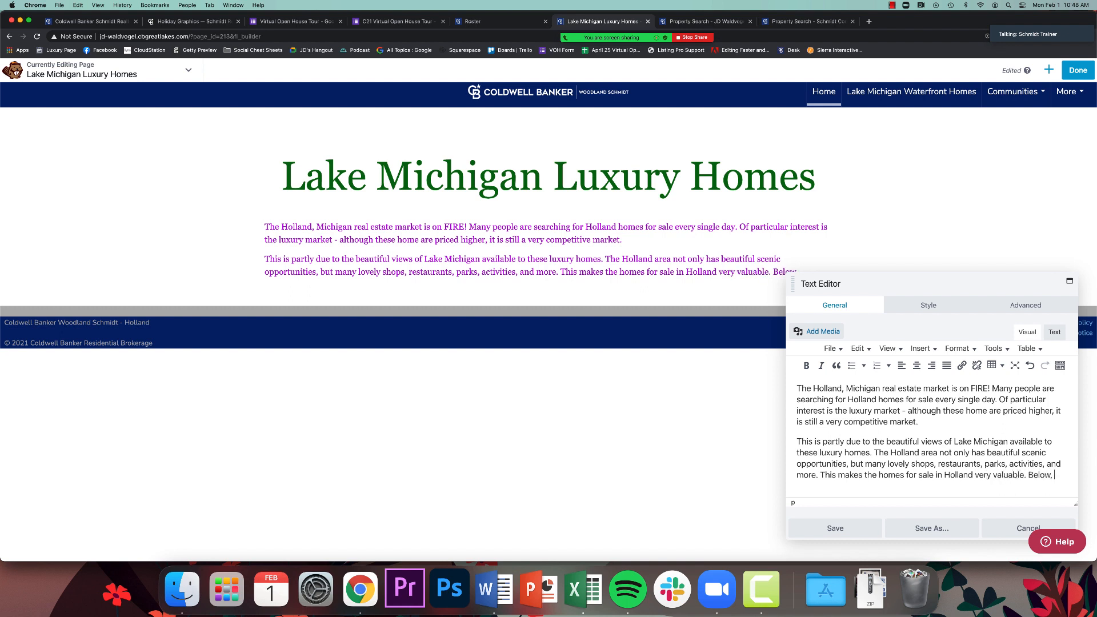
Continue with "I have a custom search of all available luxury properties in the Holland area. Specifically, Lake Michigan waterfront homes for sale"
text(I have a custom s)
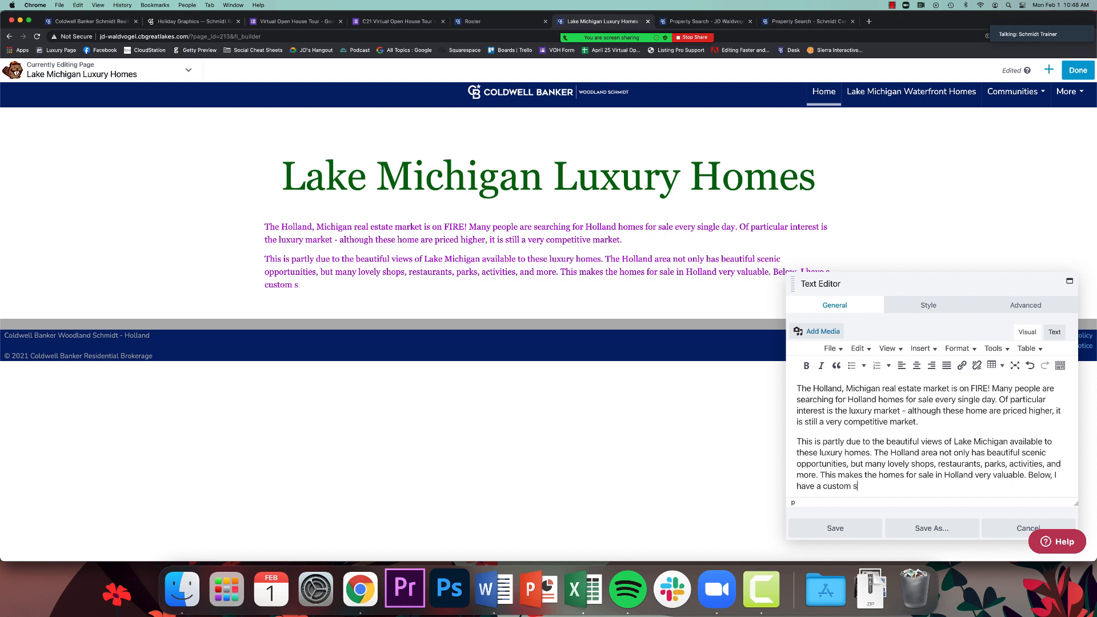
text(earch of all available lu)
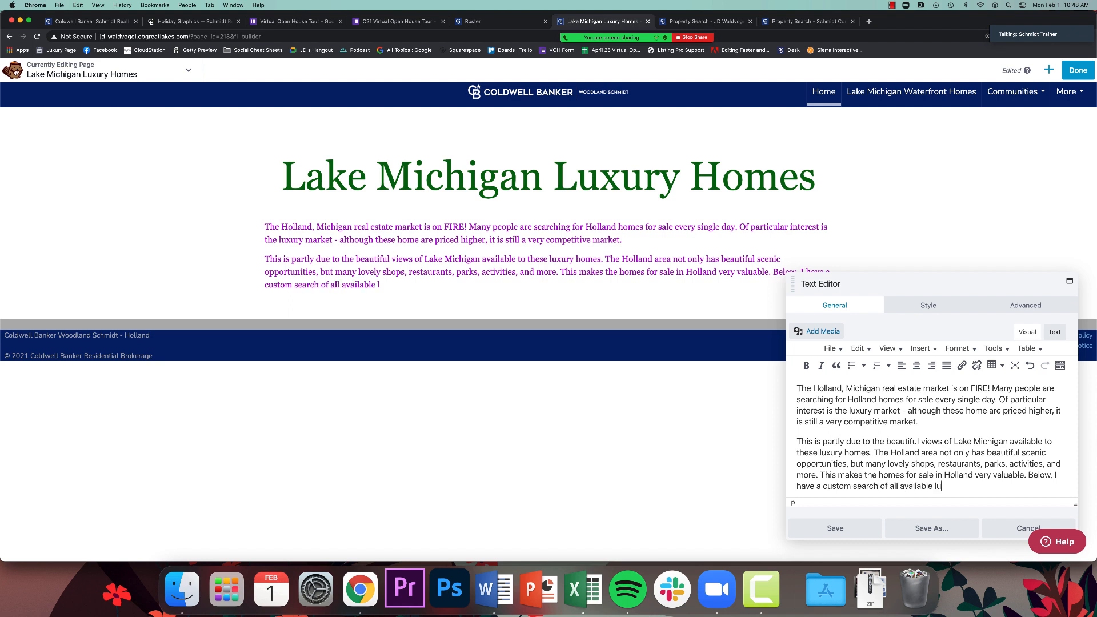
text(xury properties )
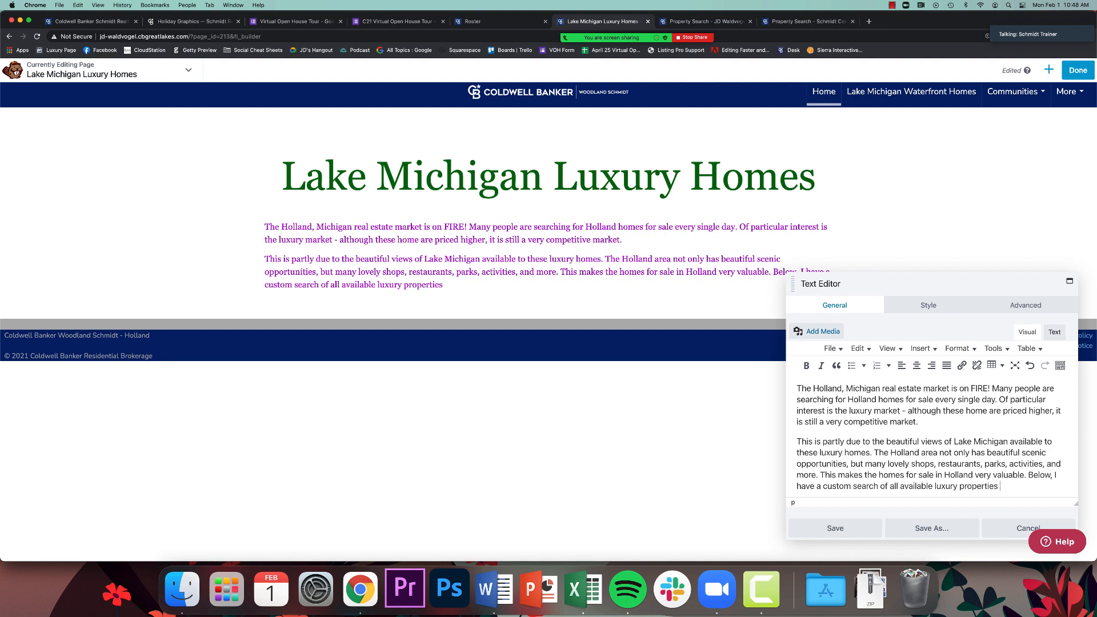
text(in the Holland area,)
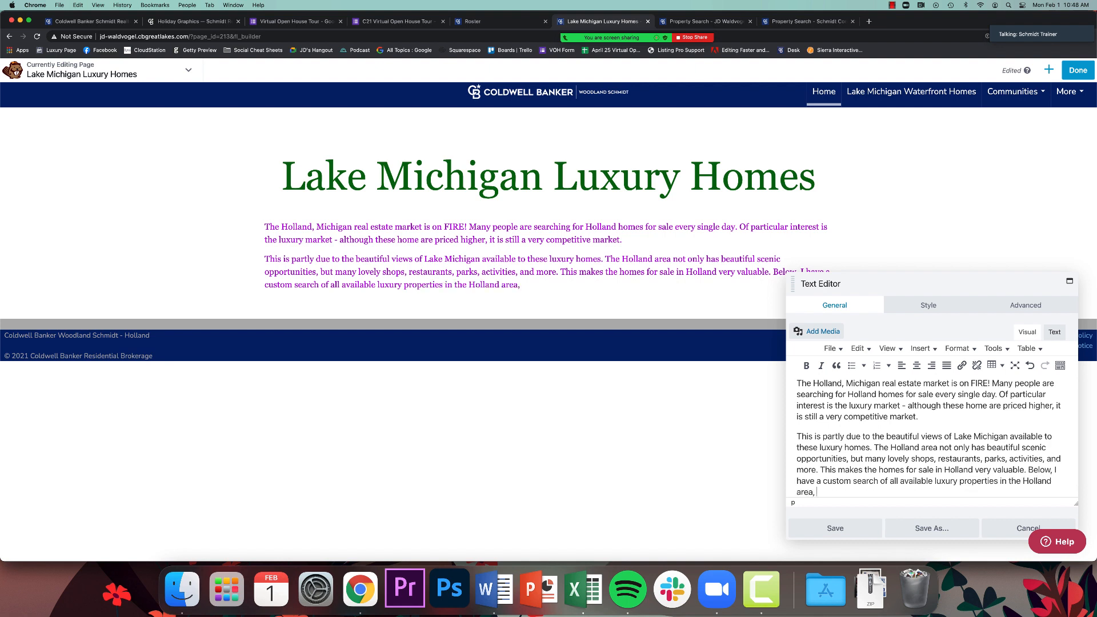
text( Specifically, Lake Mic)
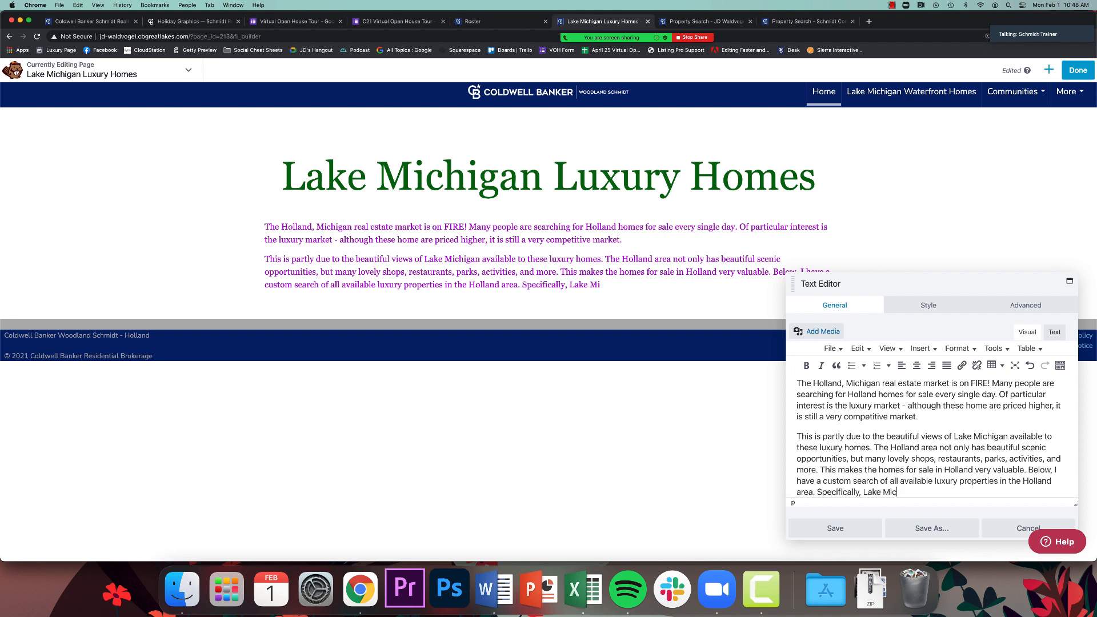
text(higan waterfront homes for s)
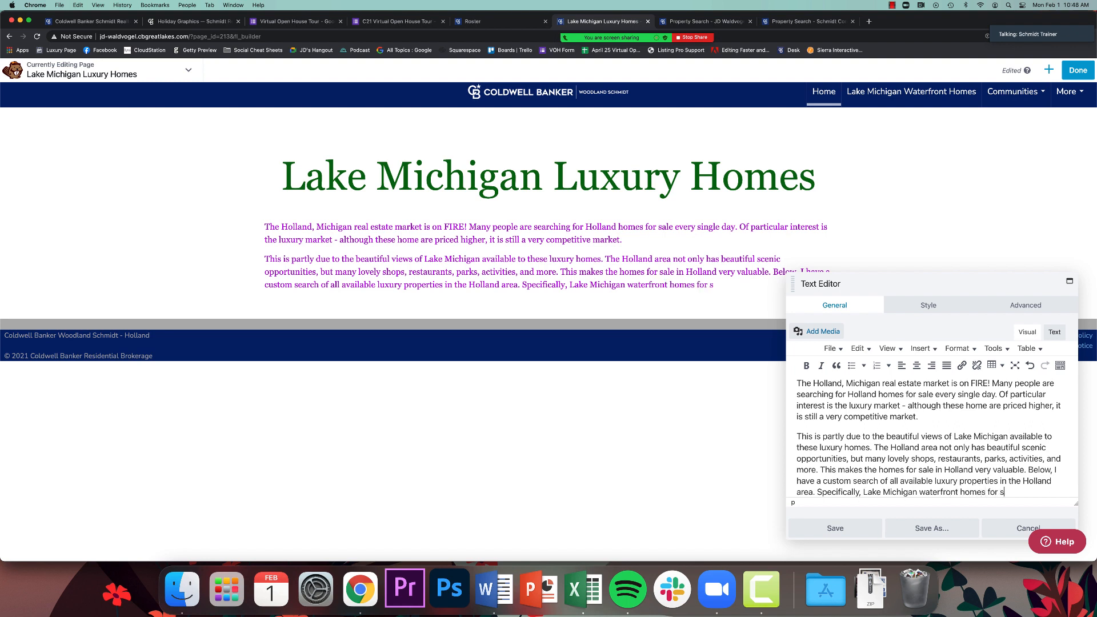
End the paragraph with "This search is always live and up-to-date with the newest information." and save the text module
text(ale. This search is always live and)
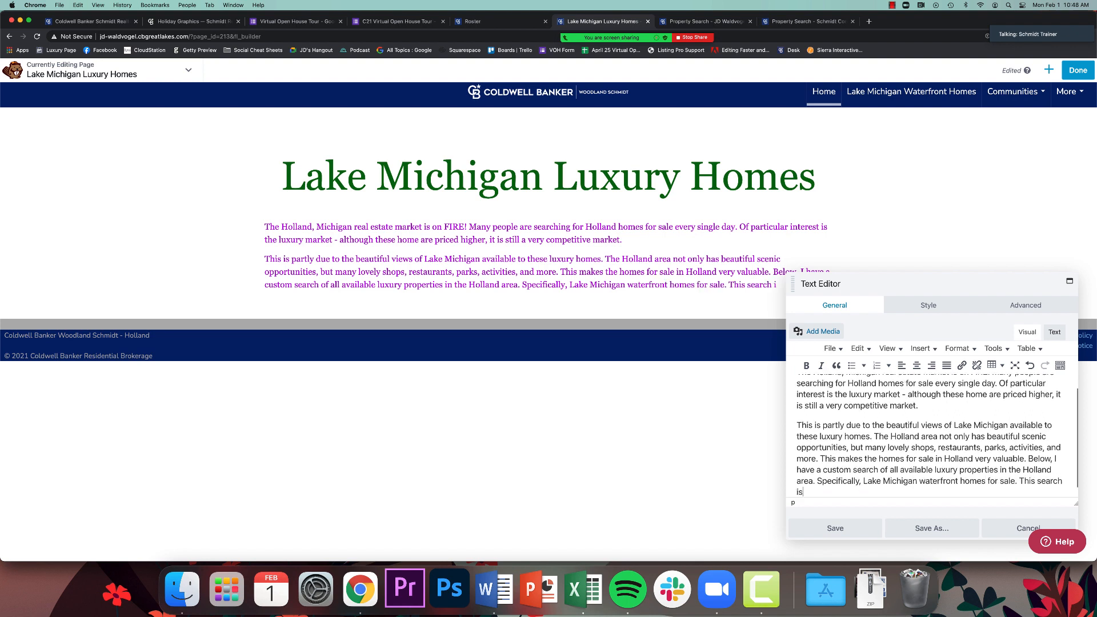
text( up)
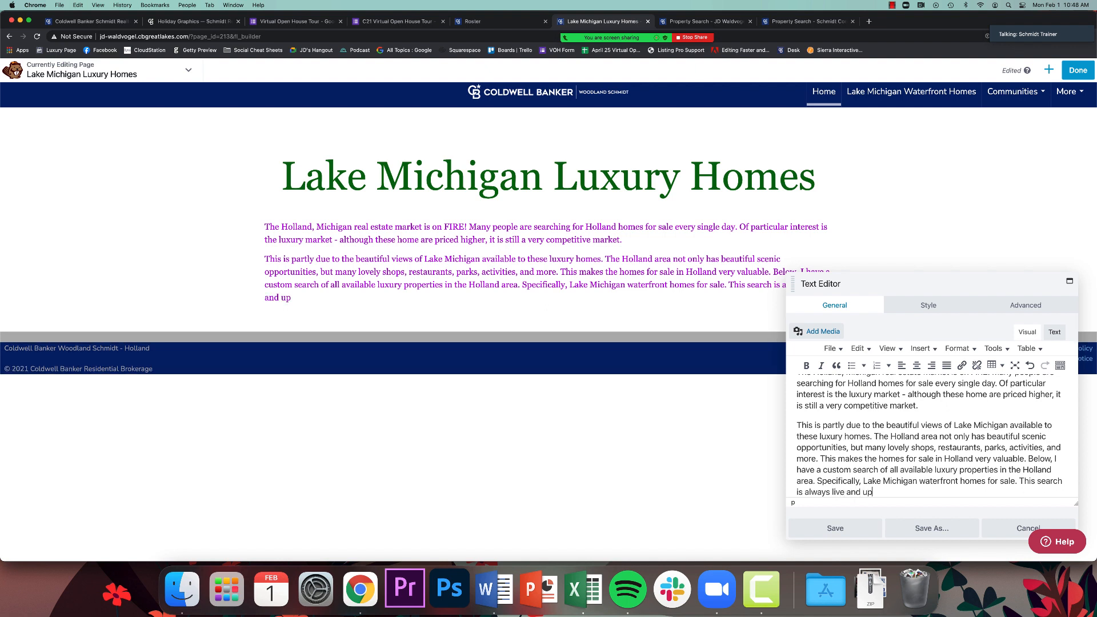
text(-to-date with the newest informatiuon)
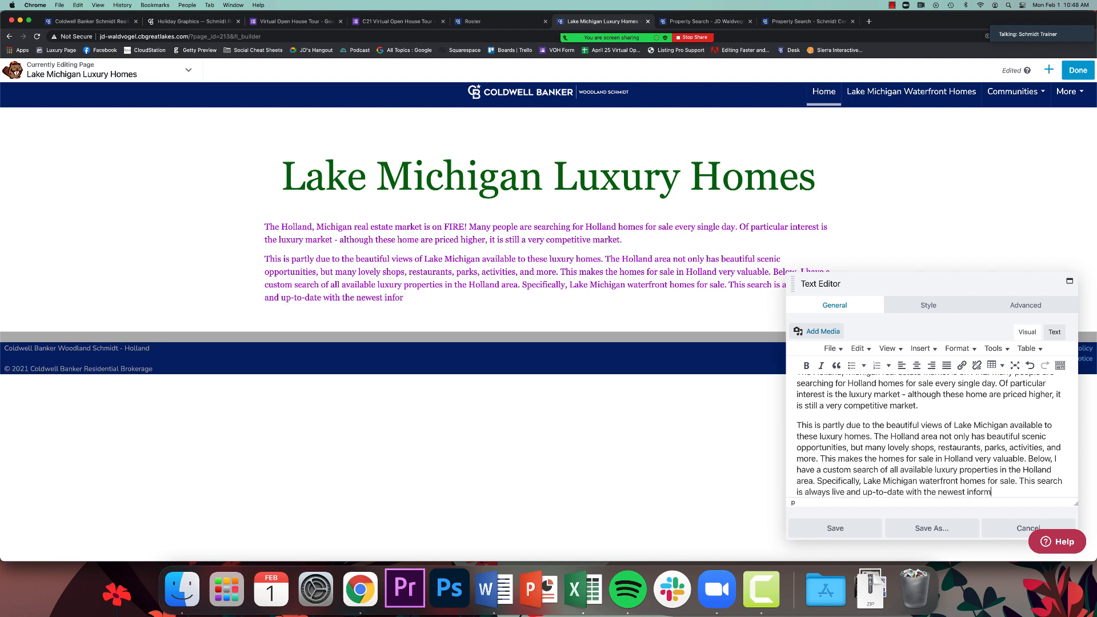
key(BackSpace)
text(on.)
click(833, 532)
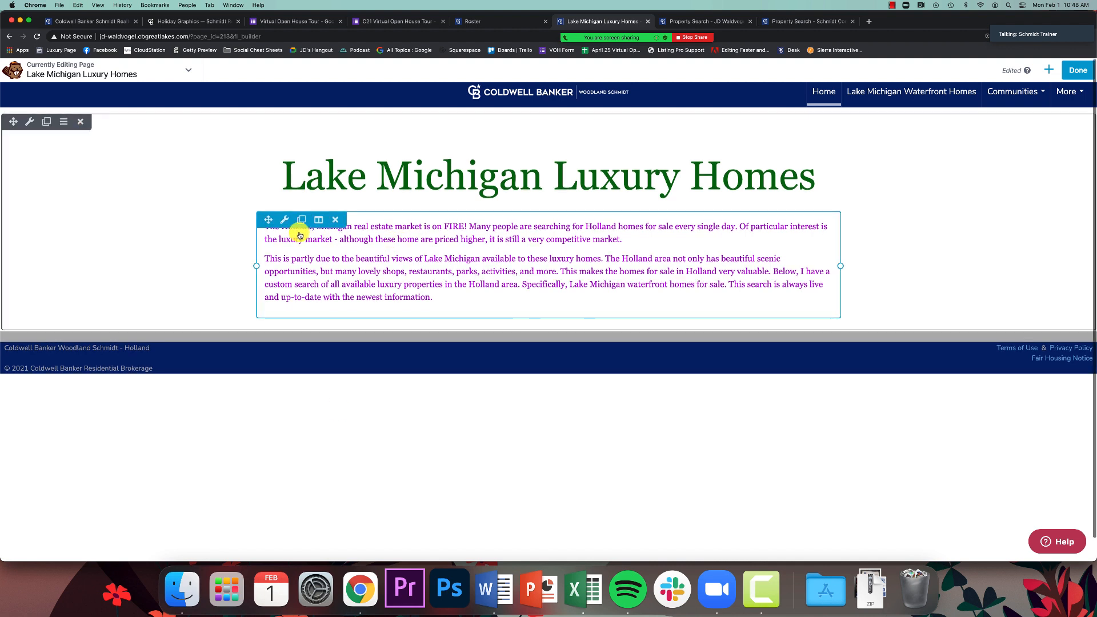
Reopen the body text and examine its search phrases, such as "Holland homes for sale" and "Lake Michigan waterfront homes for sale"
click(542, 318)
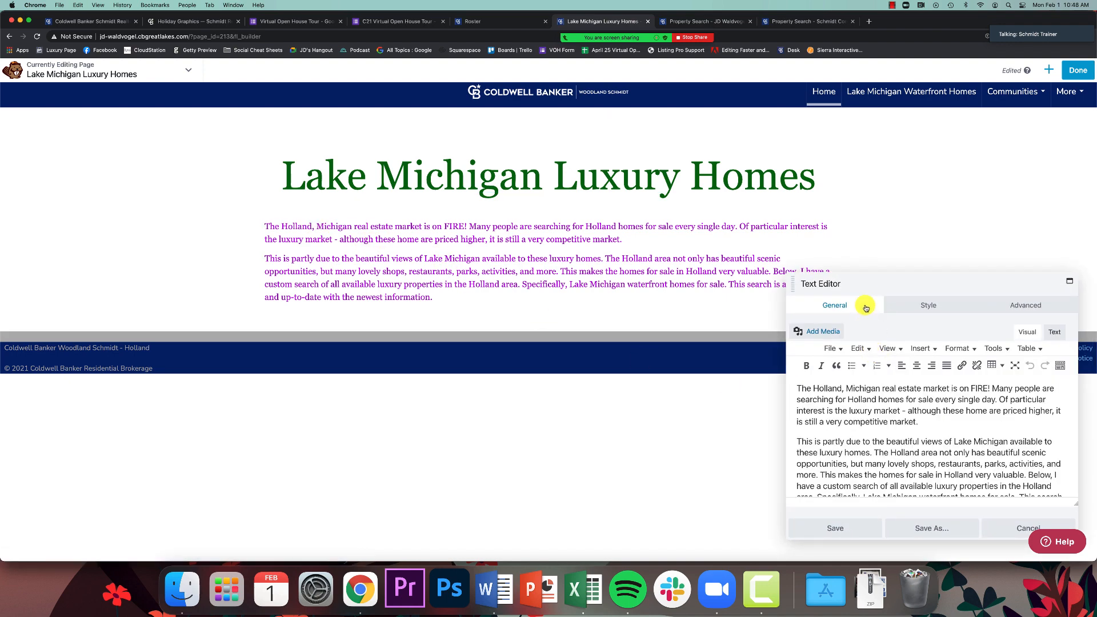
drag(795, 369, 908, 374)
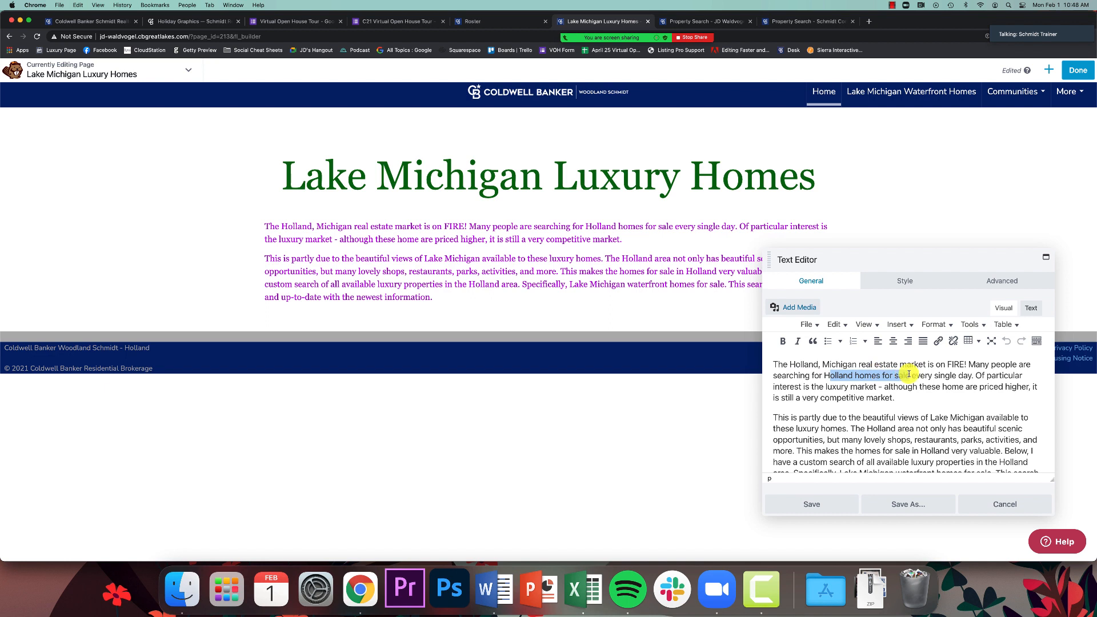
drag(826, 387, 985, 392)
scroll(815, 417, down, 1)
drag(796, 402, 868, 401)
click(918, 403)
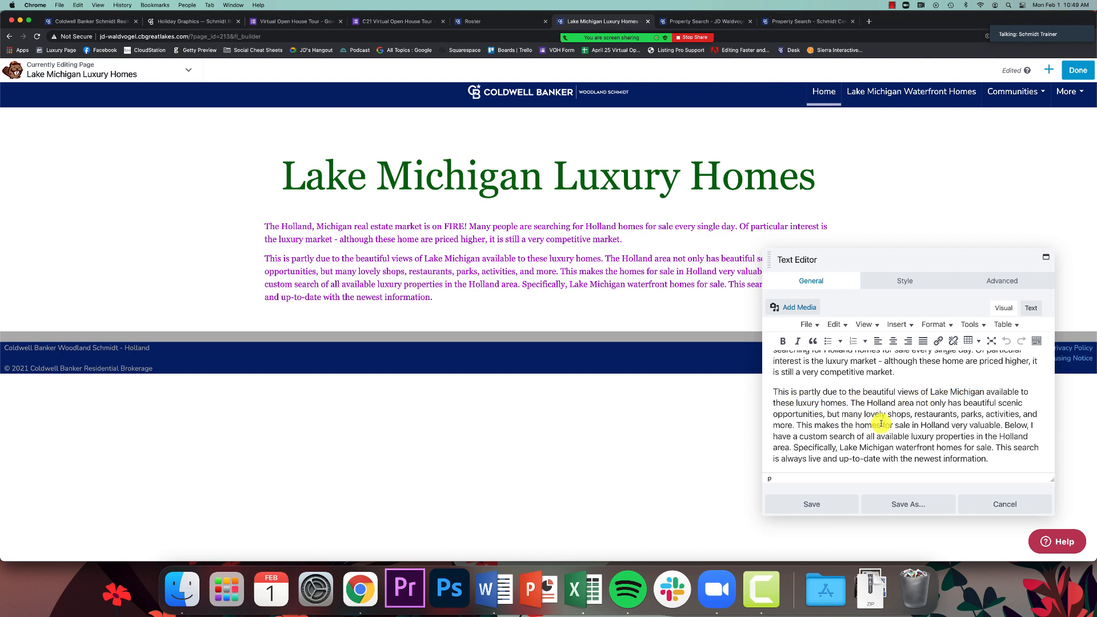
drag(918, 425, 991, 447)
click(798, 437)
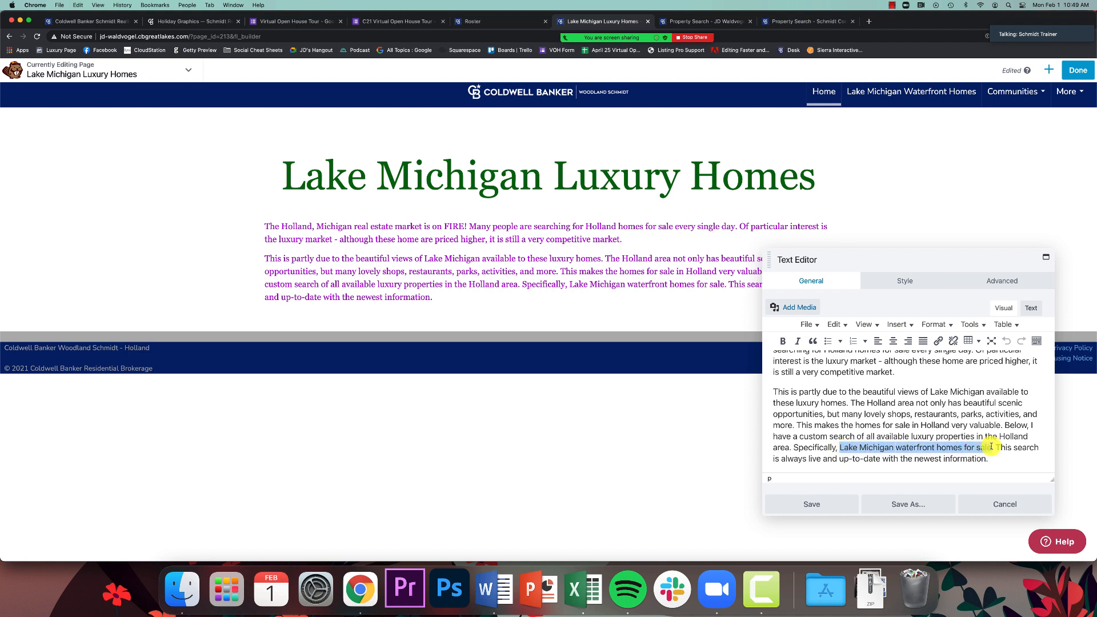
click(838, 446)
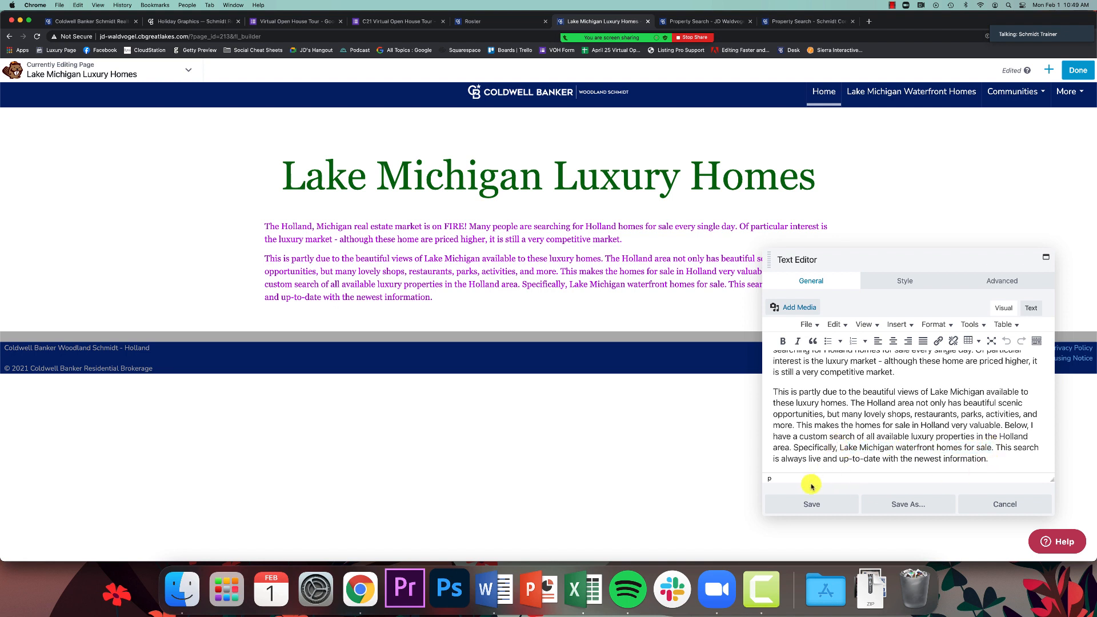
click(803, 503)
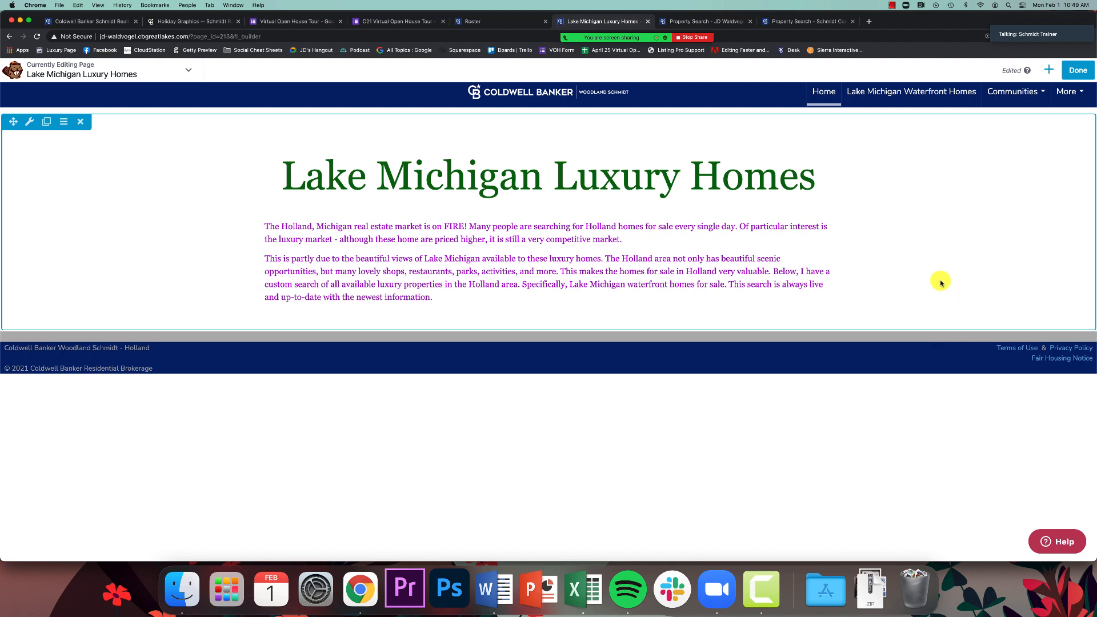
Extend the last sentence with ", but also feel free to search for ANY real estate in the West Michigan area." and save the module
click(434, 296)
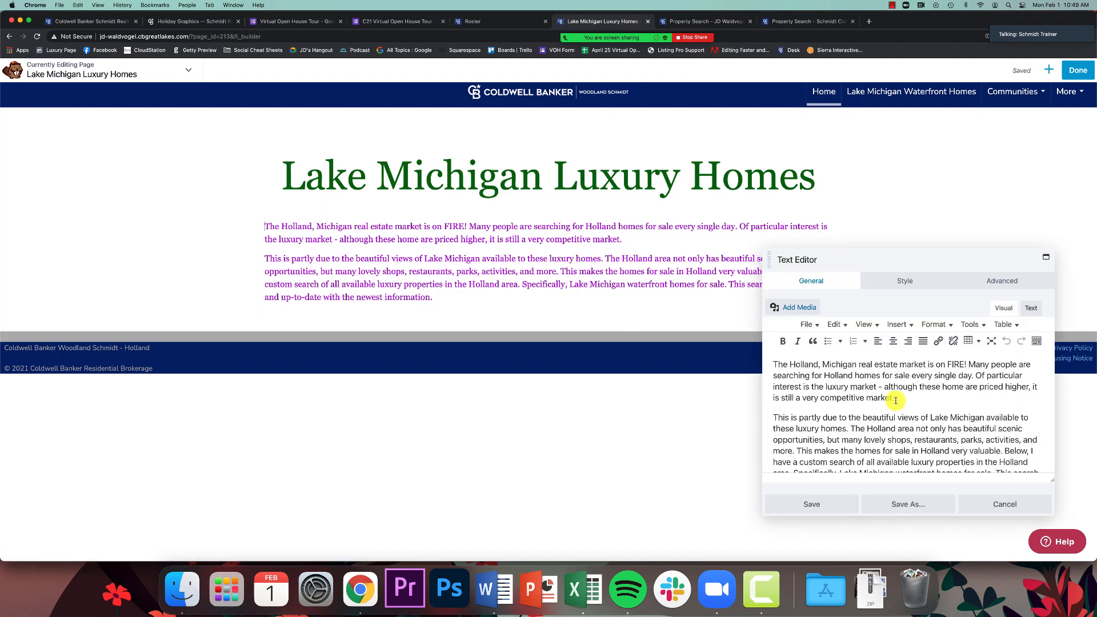
scroll(897, 405, down, 1)
click(1002, 458)
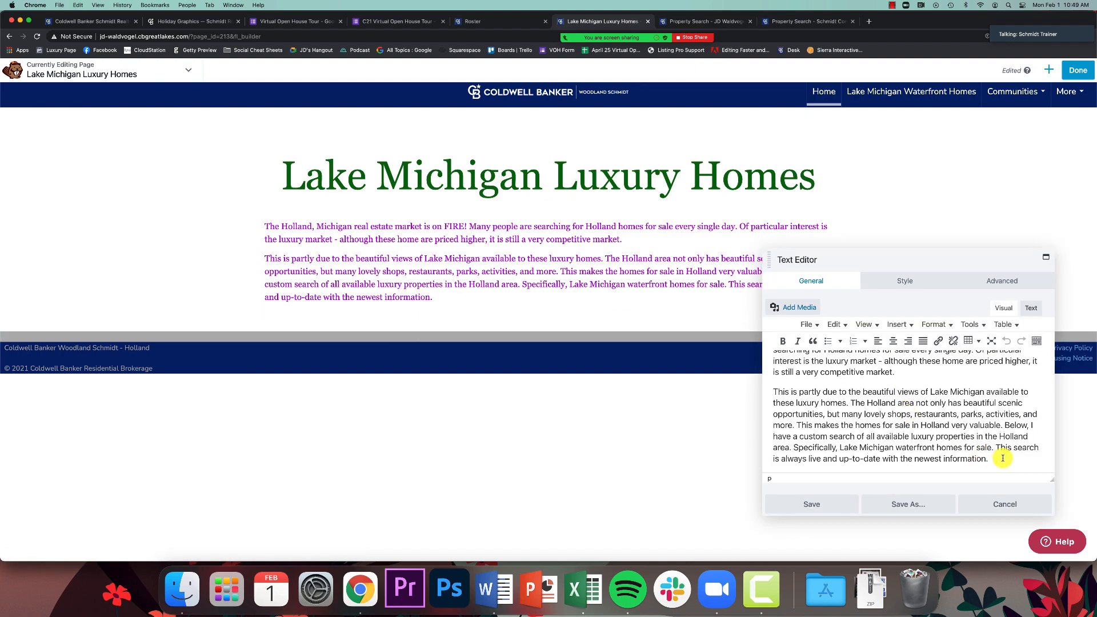
key(BackSpace)
text(, but also fell)
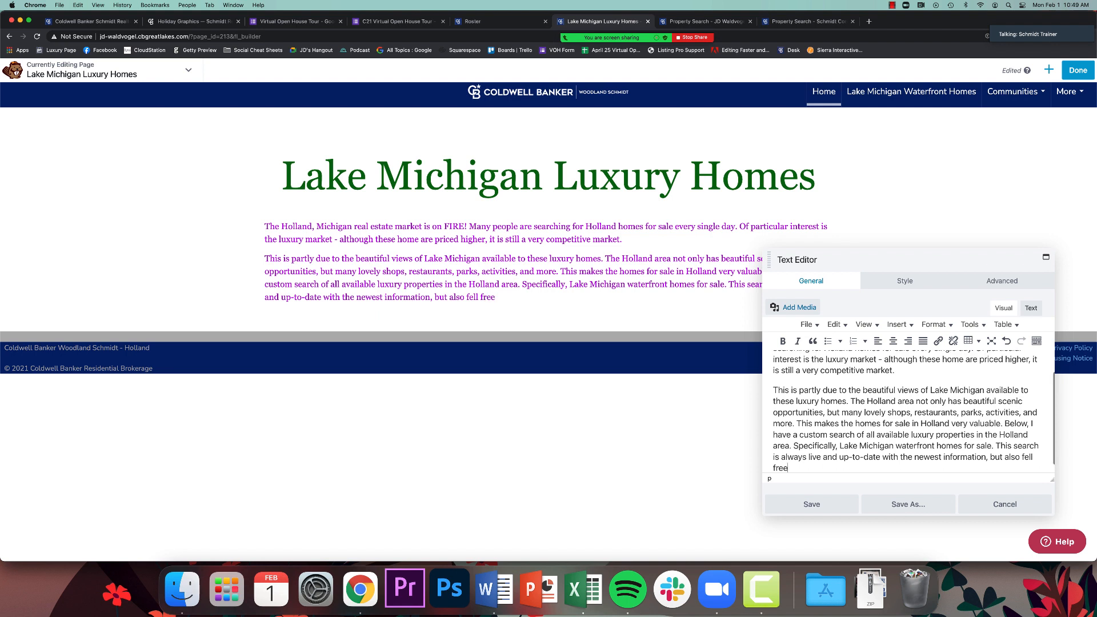
text( free to search for AN)
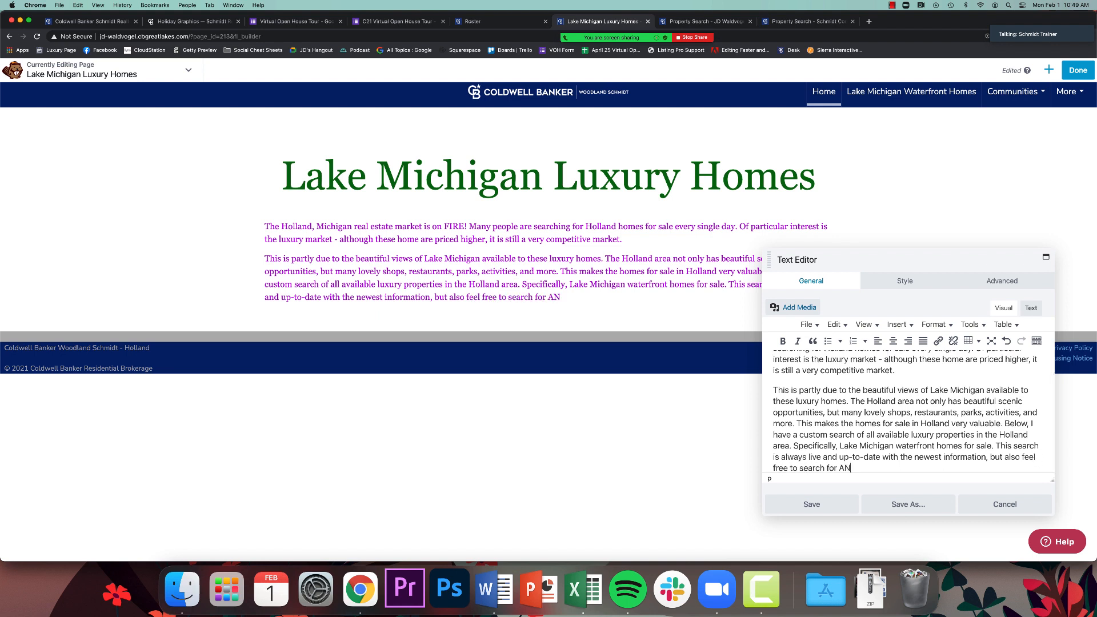
text(Y real estate in the West Michigan area.)
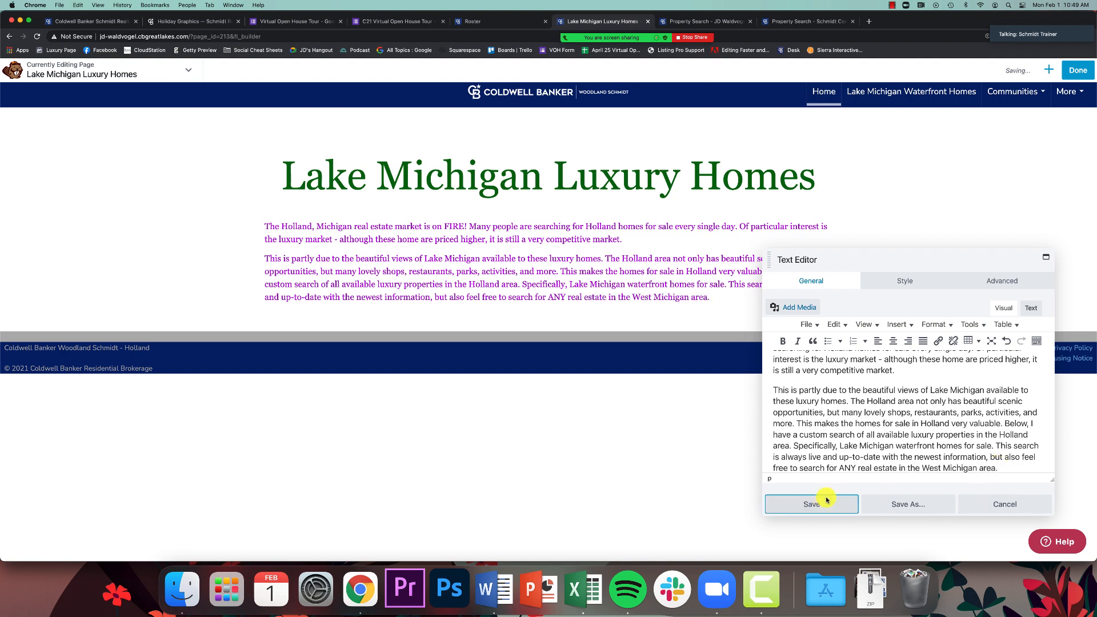
click(827, 500)
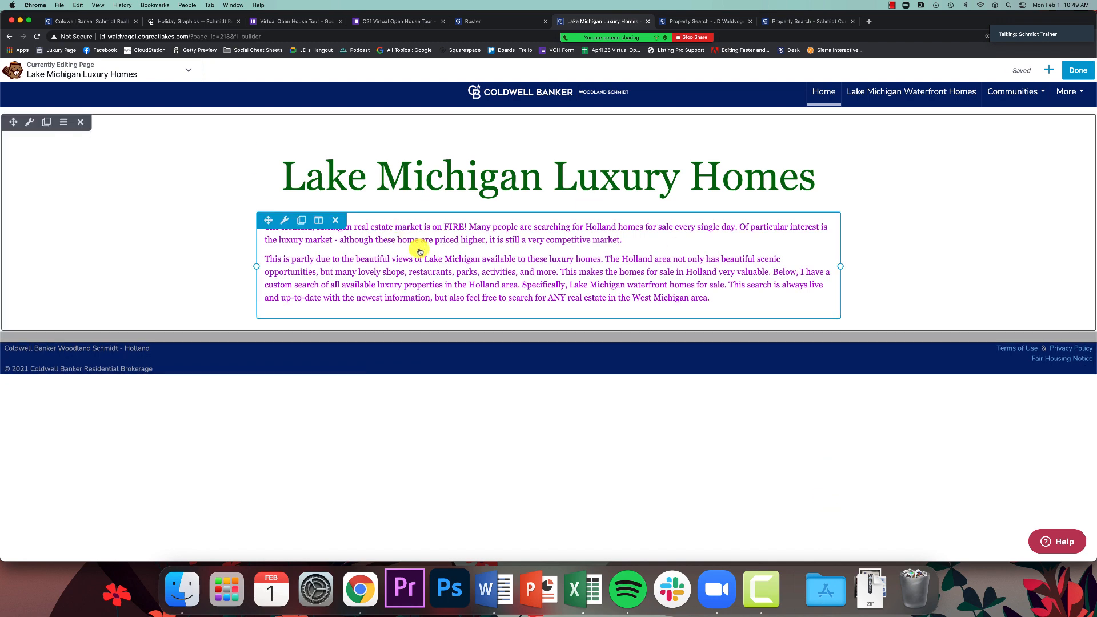
Add a Property Search Module from the Widgets group below the body text
click(1048, 71)
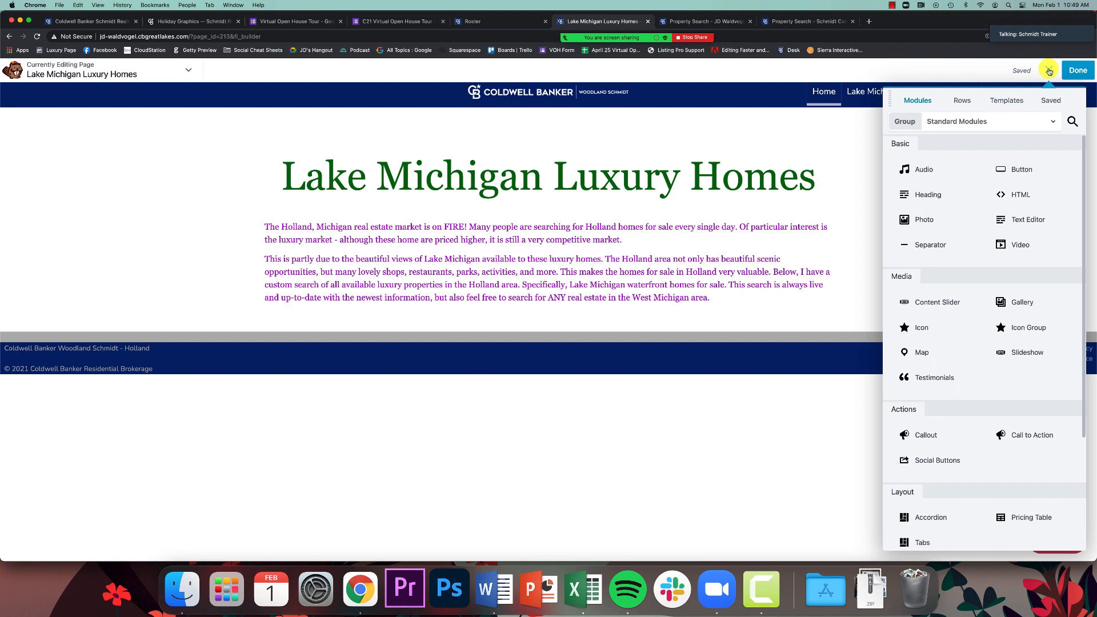
click(971, 124)
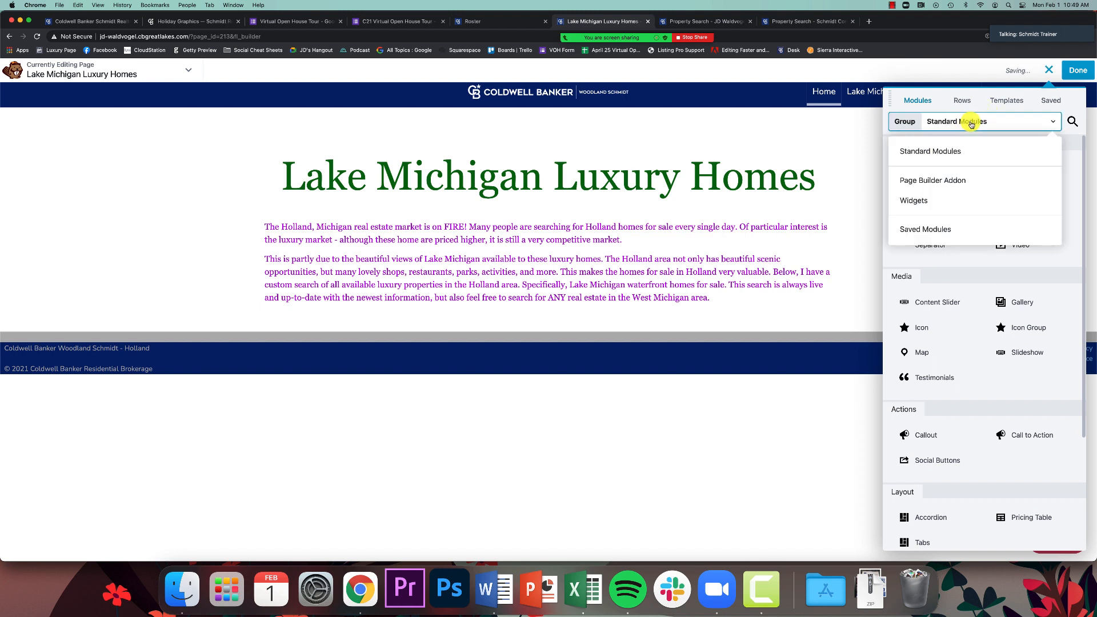
click(922, 203)
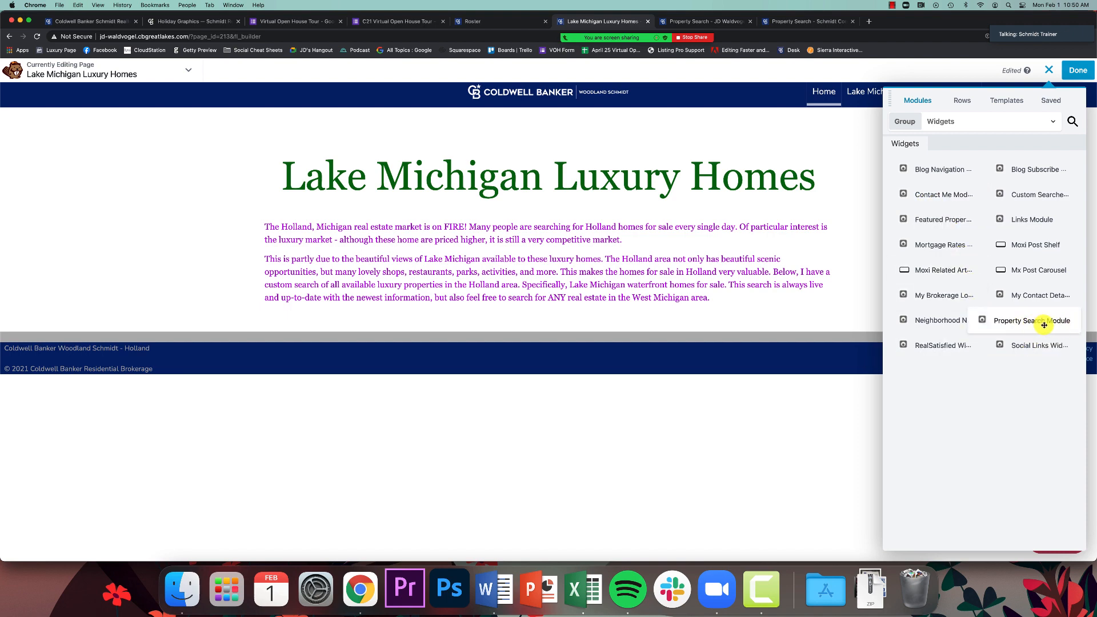
drag(1027, 318, 487, 371)
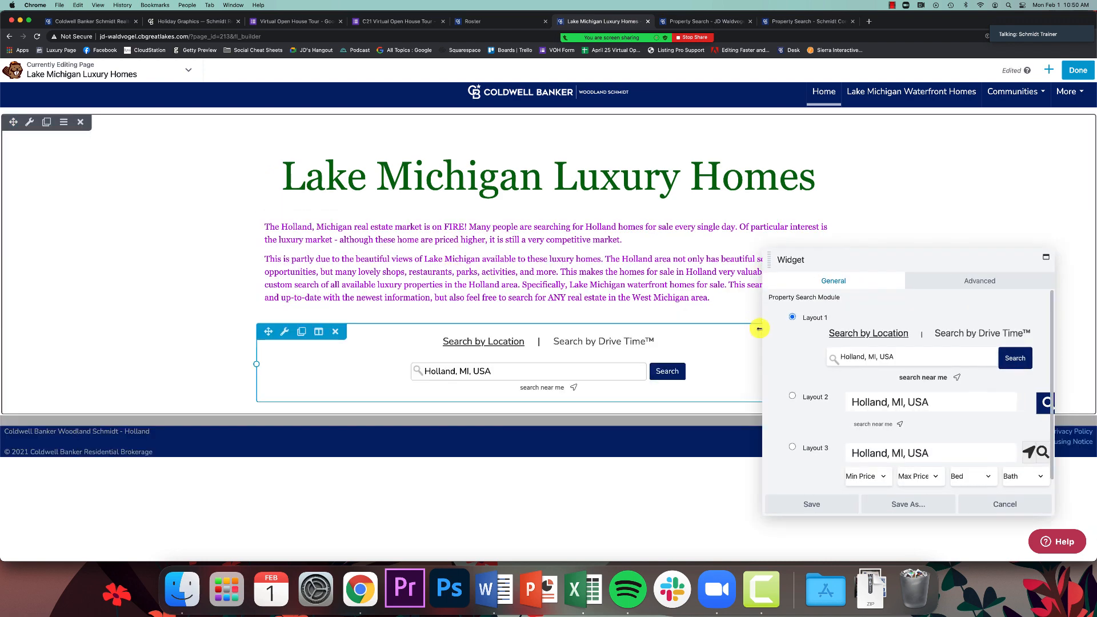
Save the property search module with Layout 2, reopen its settings and save it with Layout 1 instead
scroll(792, 349, down, 1)
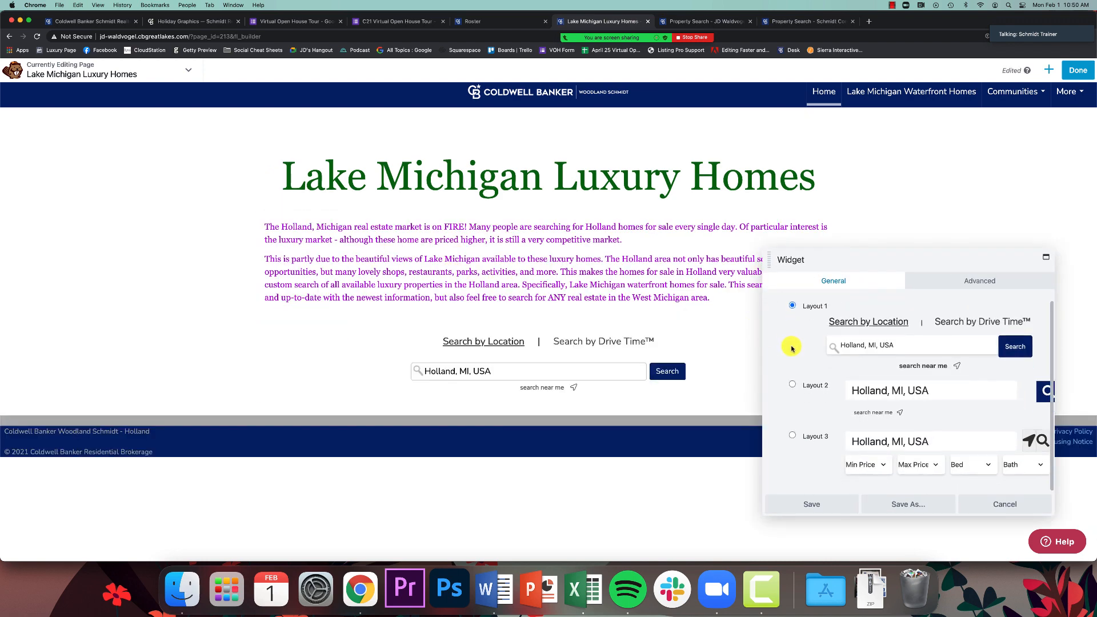
click(792, 385)
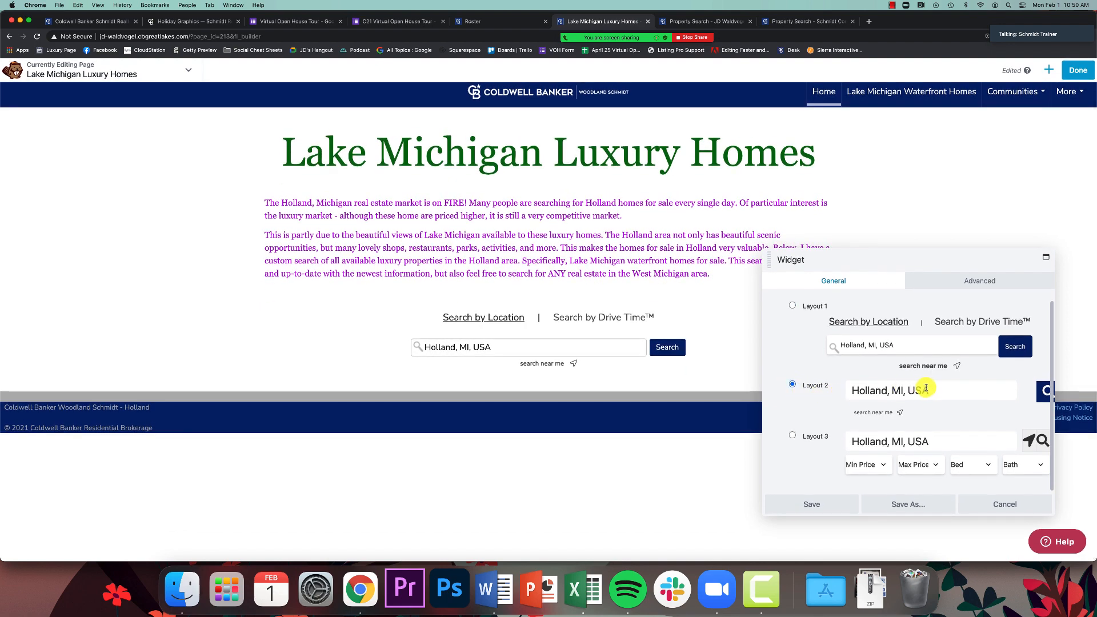
click(809, 506)
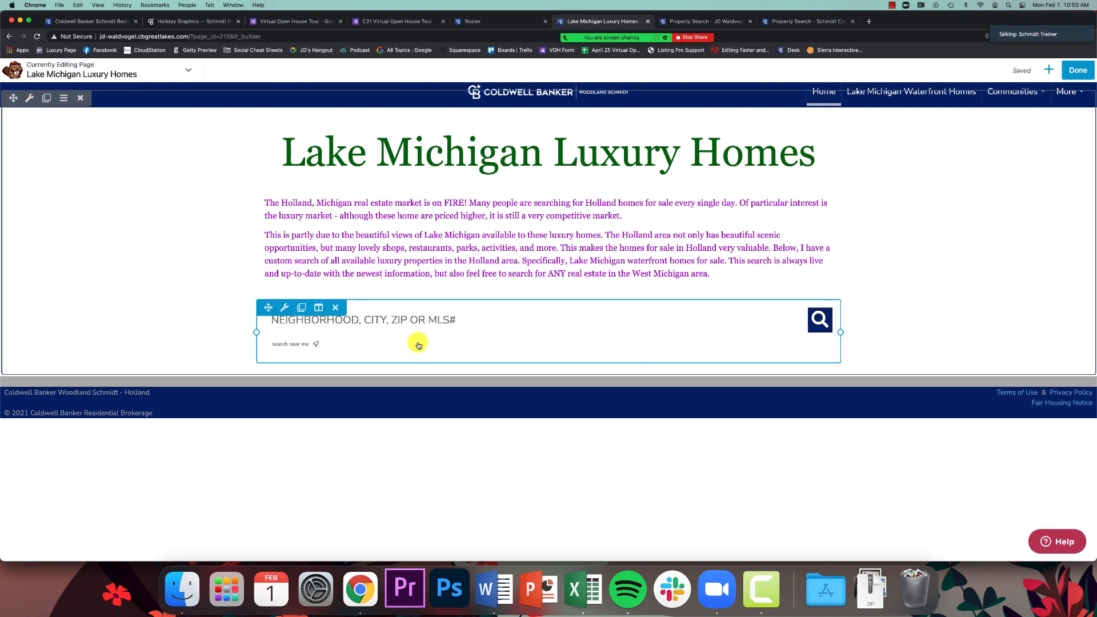
click(365, 339)
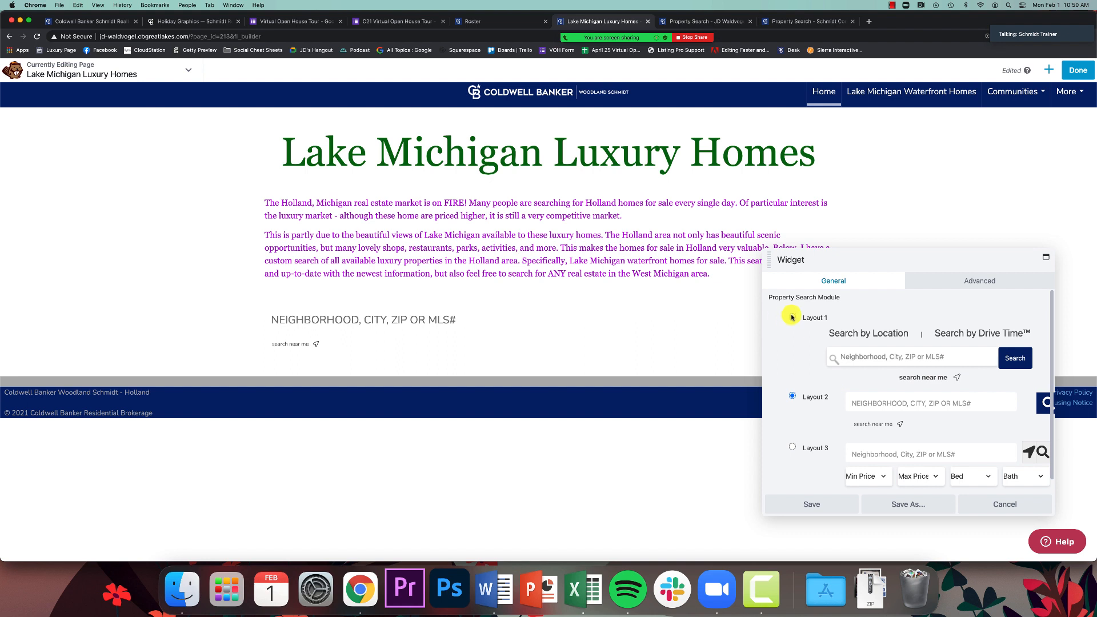
click(834, 505)
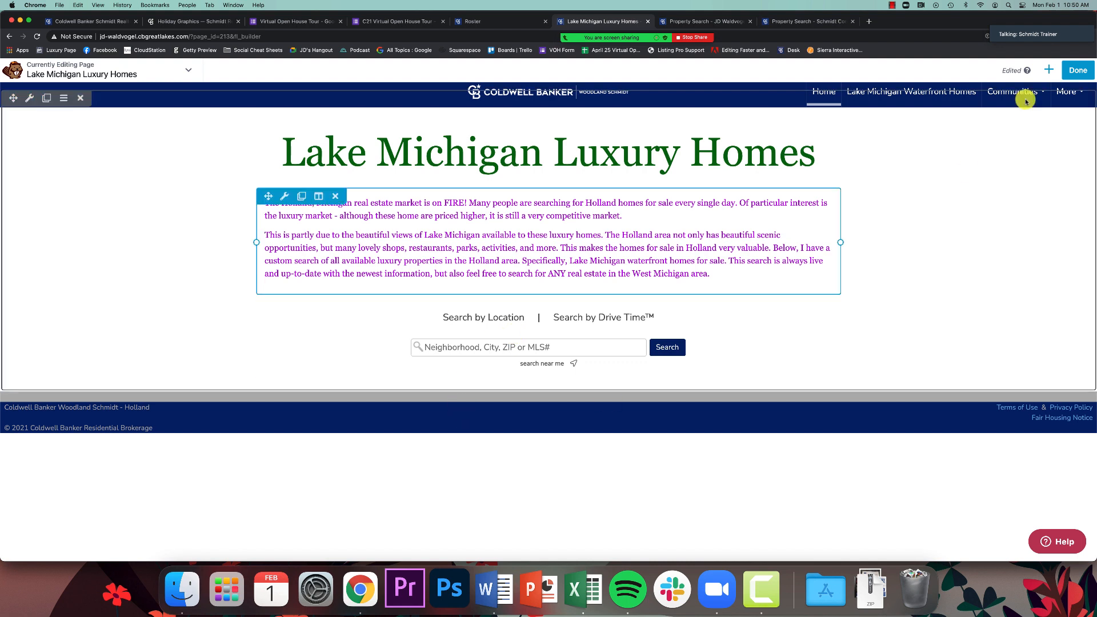
Add a Custom Searches Module below the property search and title it "Lake Michigan Luxury Homes"
click(1049, 70)
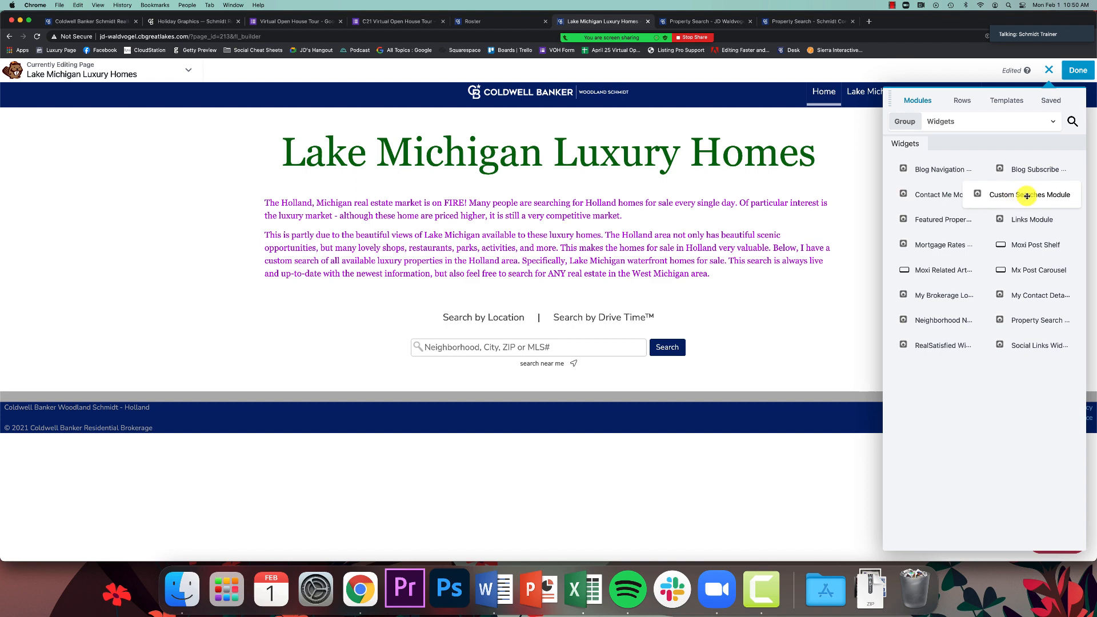
drag(1026, 195, 486, 479)
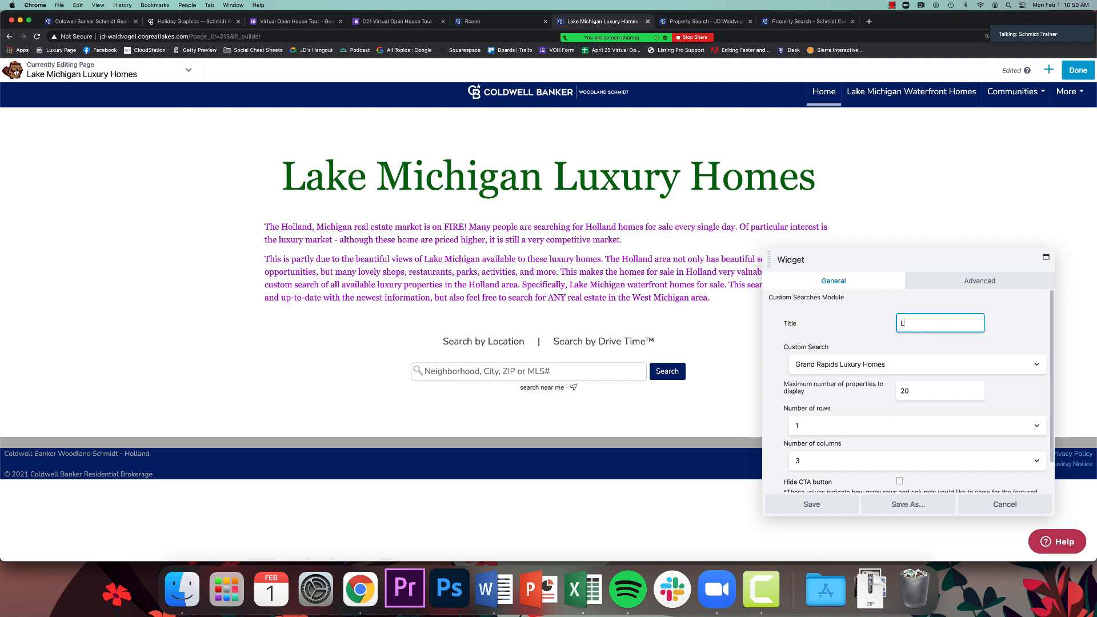
text(gan Luxury Ho)
click(902, 343)
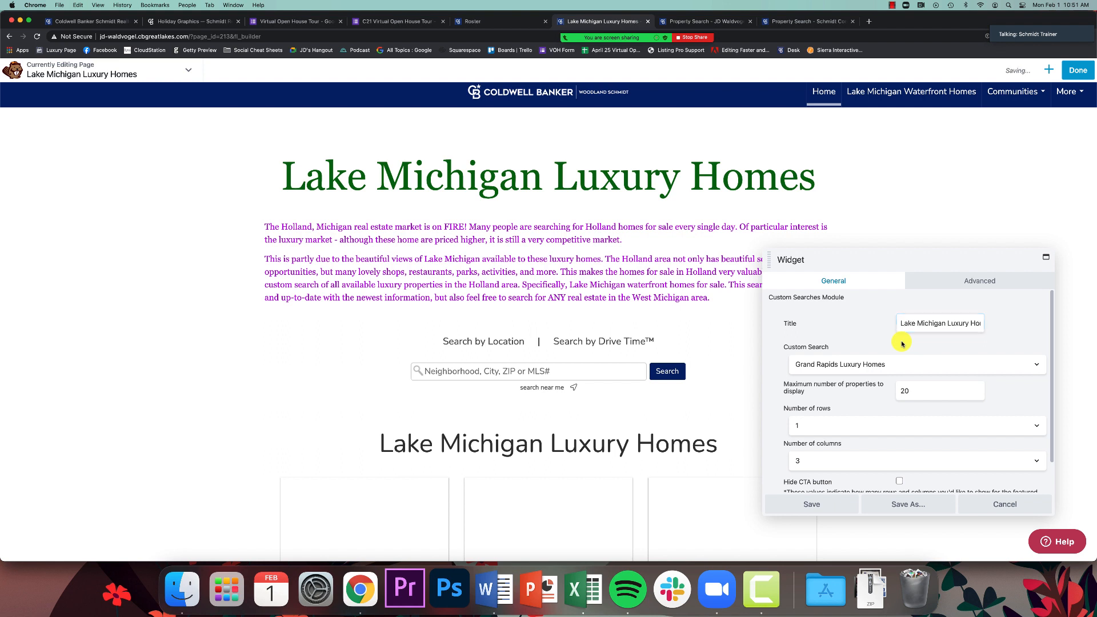
Set the module's custom search to Holland Area Luxury Homes
scroll(901, 340, down, 1)
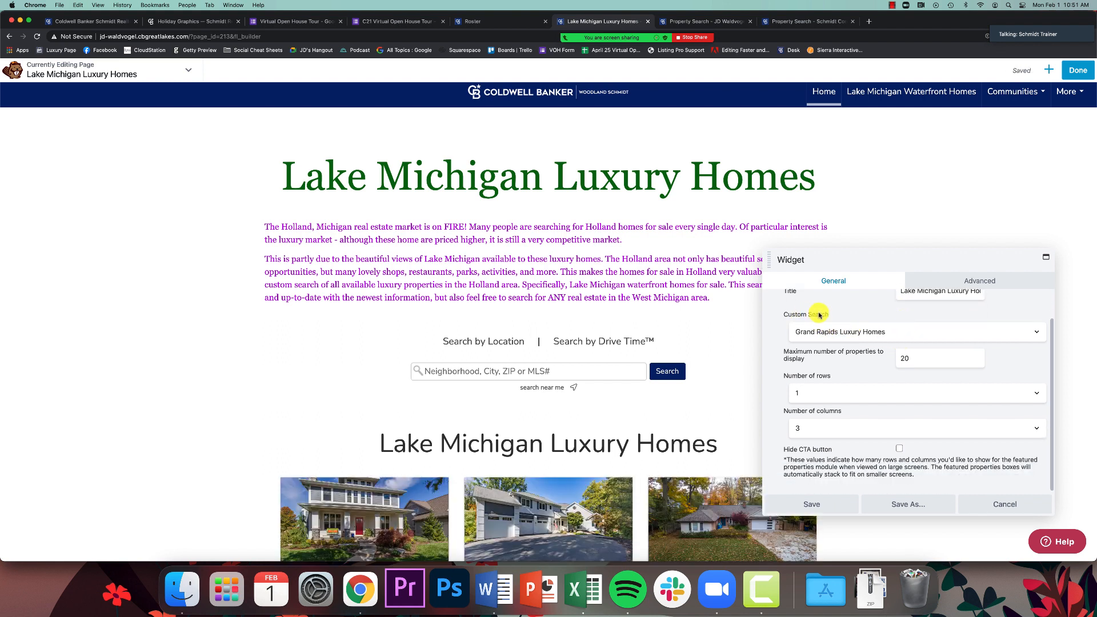
click(818, 332)
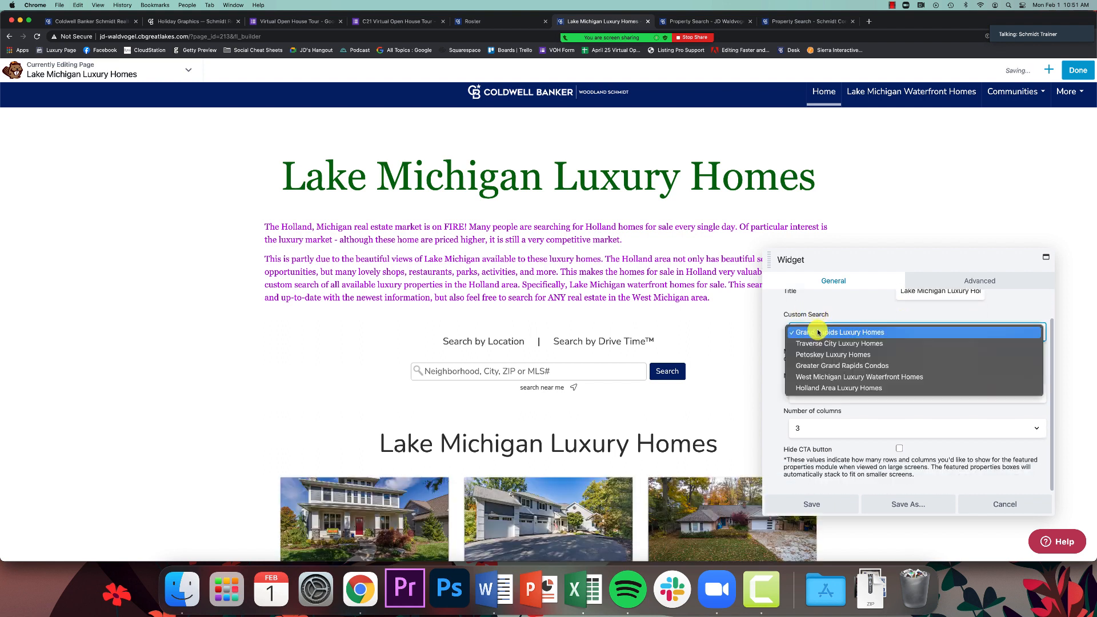
click(843, 391)
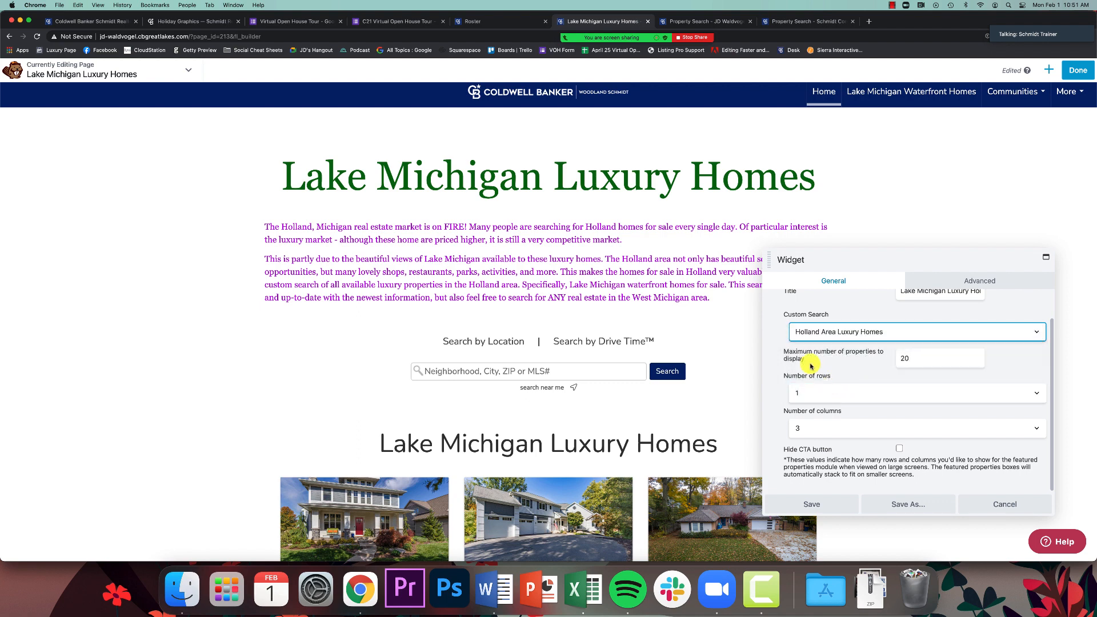
key(Tab)
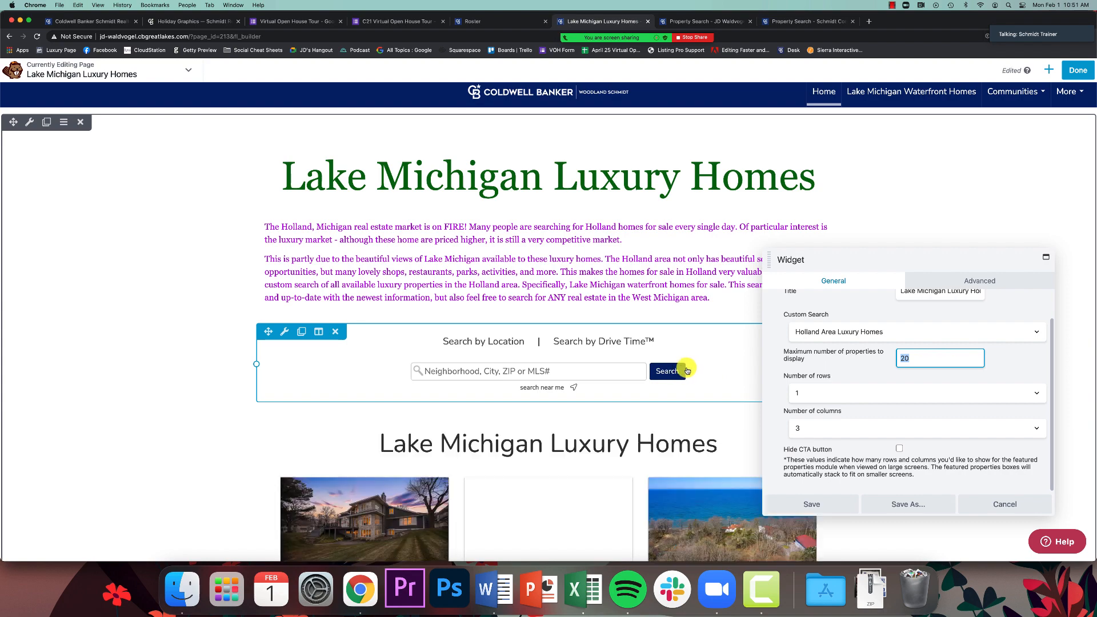
scroll(714, 366, down, 4)
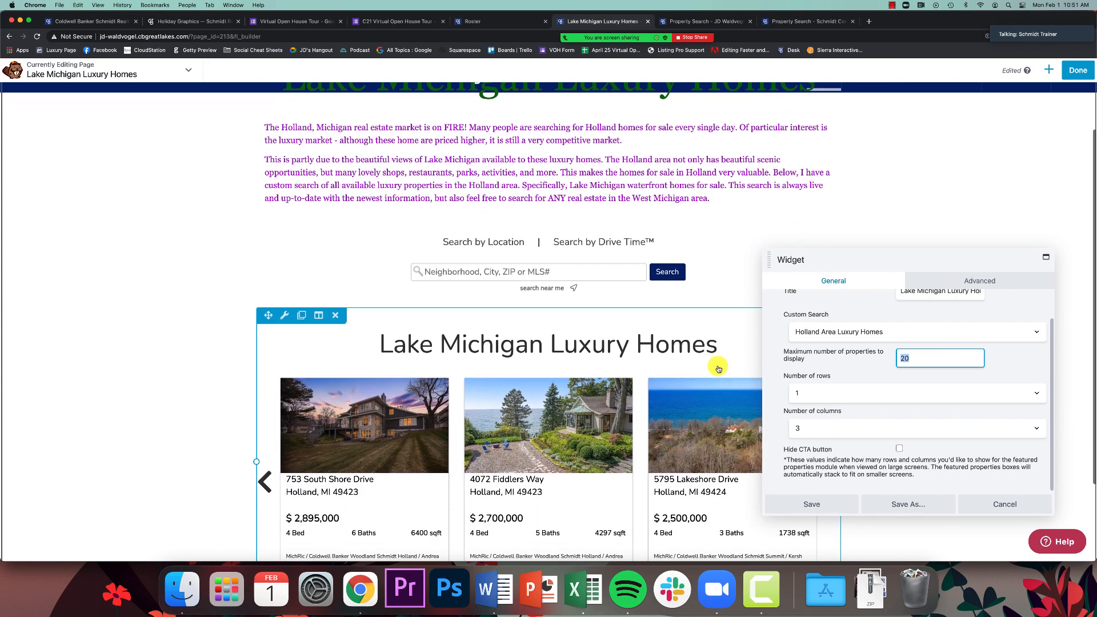
Arrange the custom search listings in 2 rows and 4 columns and save the module
drag(852, 261, 900, 23)
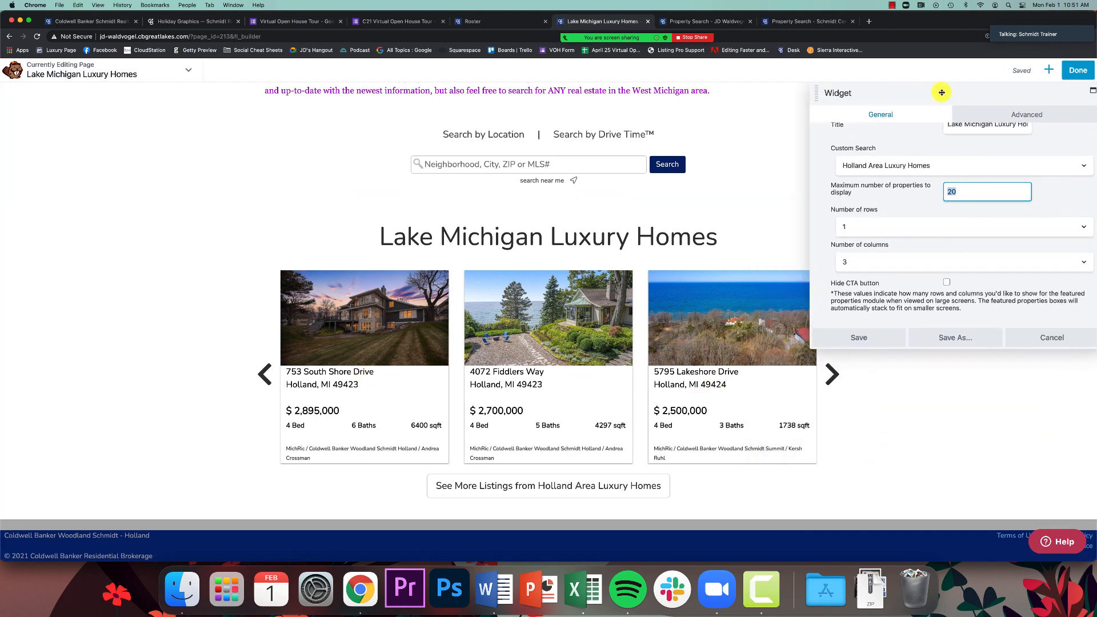
drag(941, 90, 812, 90)
click(801, 225)
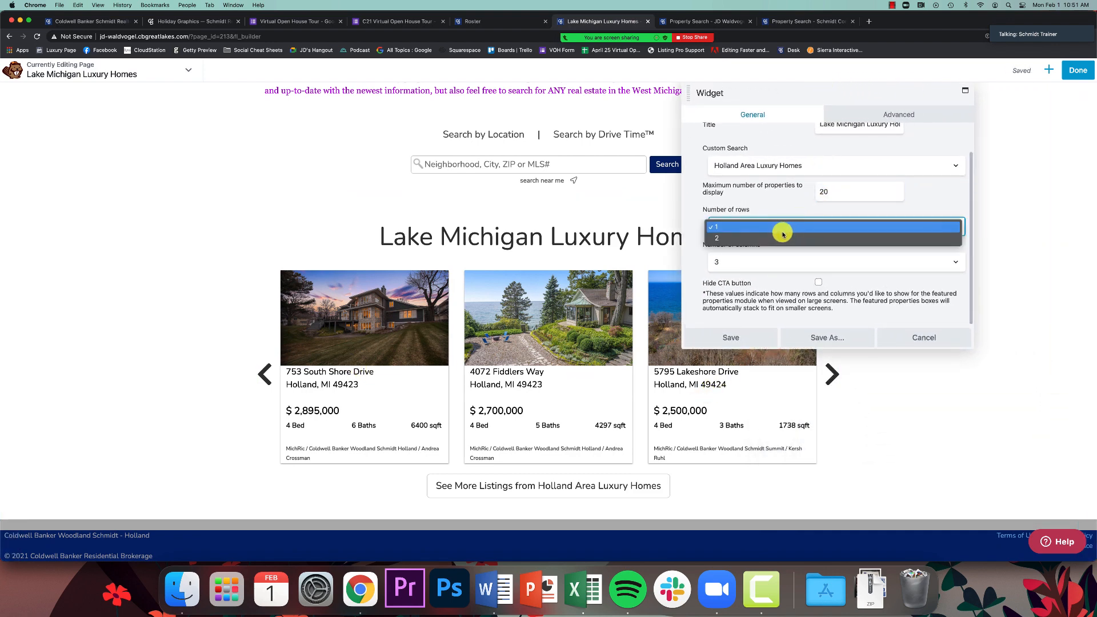
click(781, 237)
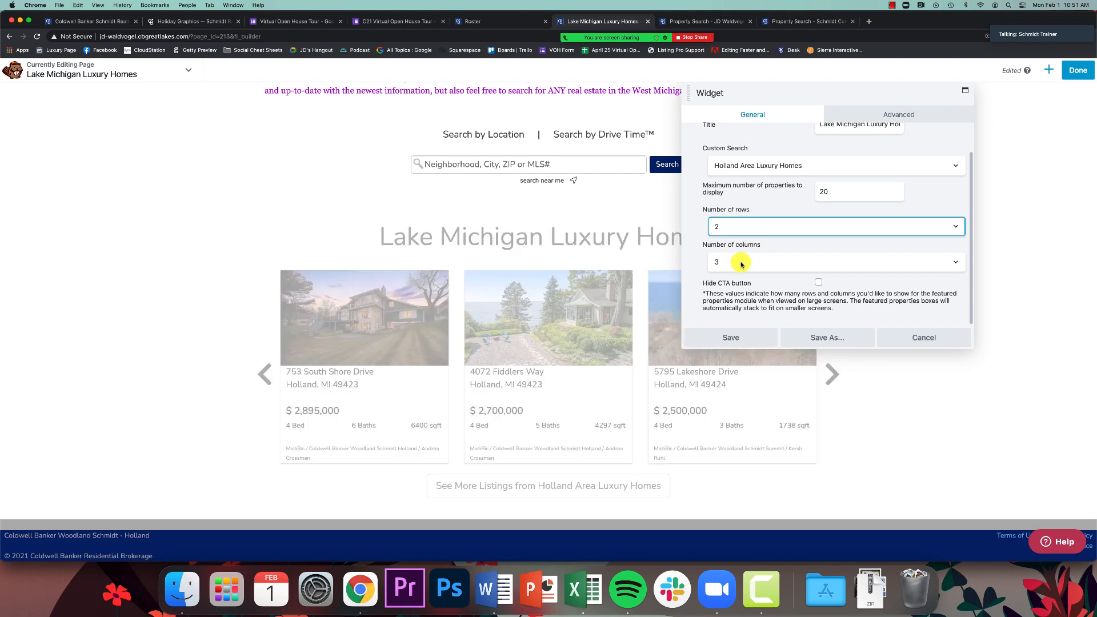
click(737, 262)
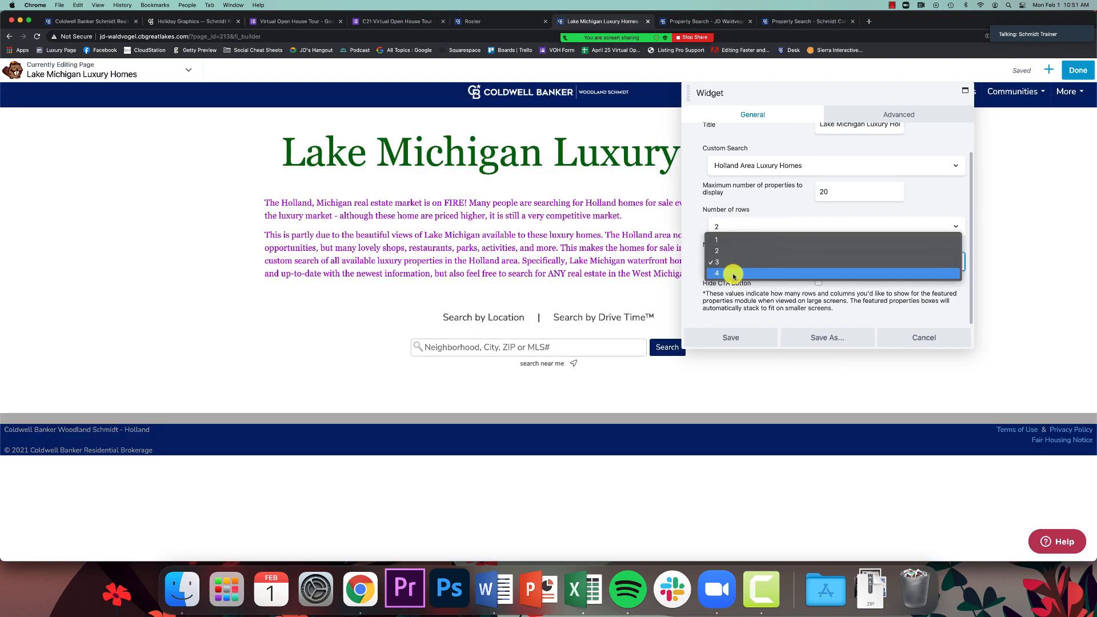
click(733, 274)
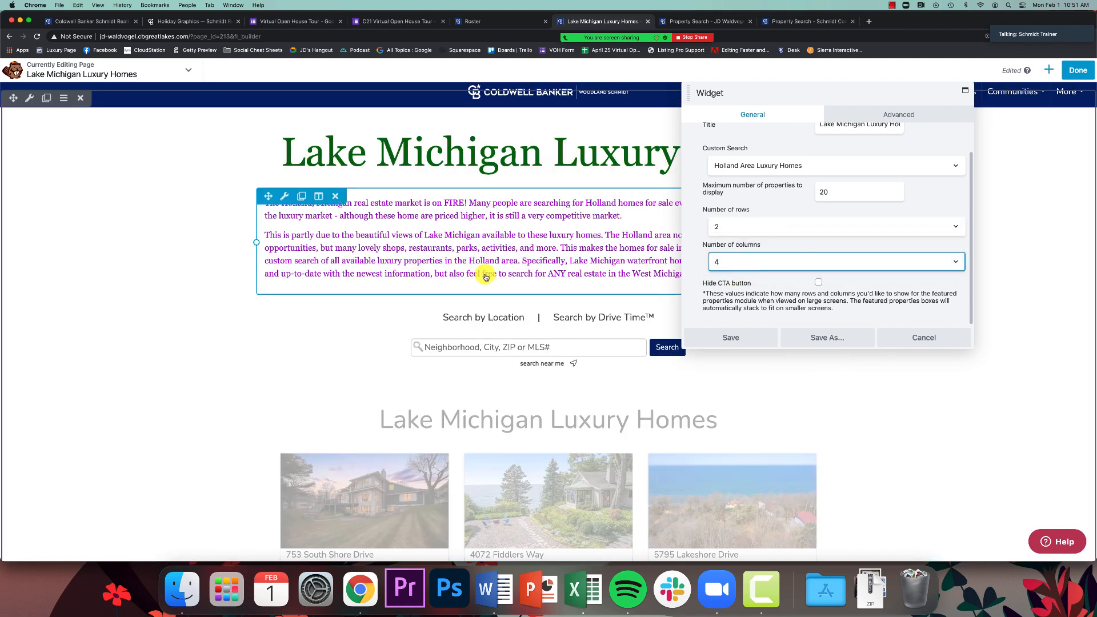
scroll(355, 294, down, 3)
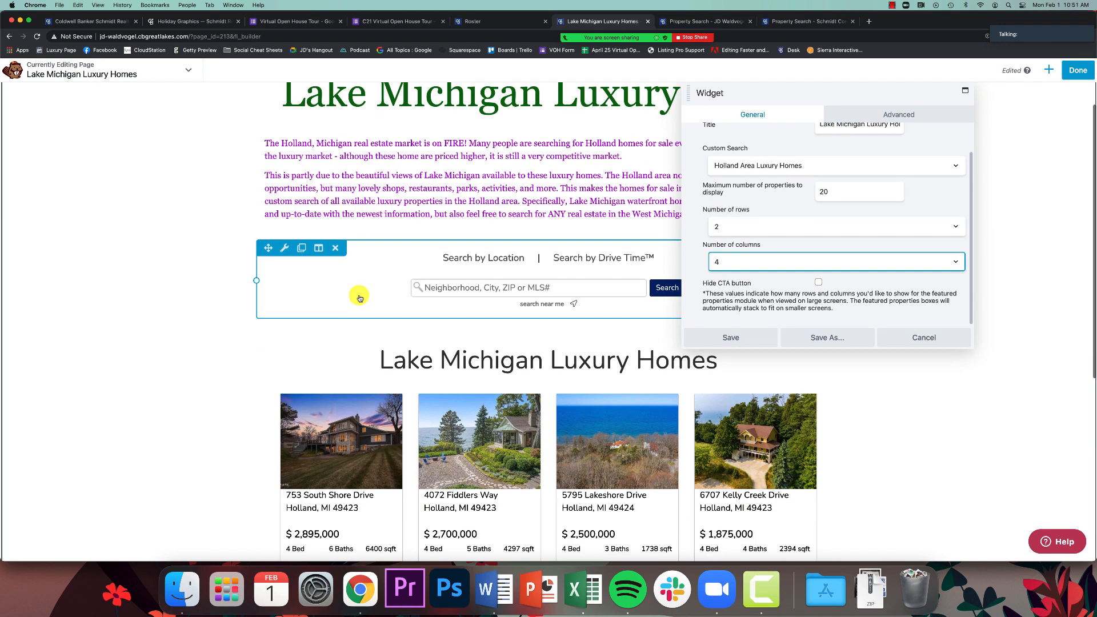
click(757, 339)
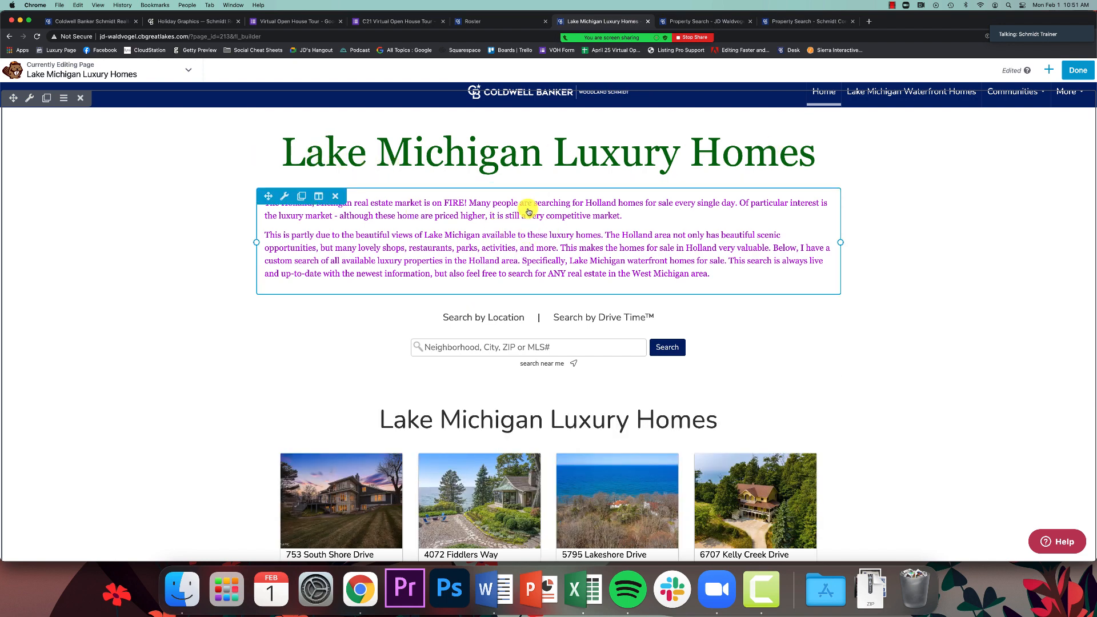
Examine the page's heading, text, property search and listing grid, including the link to more Holland Area Luxury Homes listings
scroll(514, 257, down, 2)
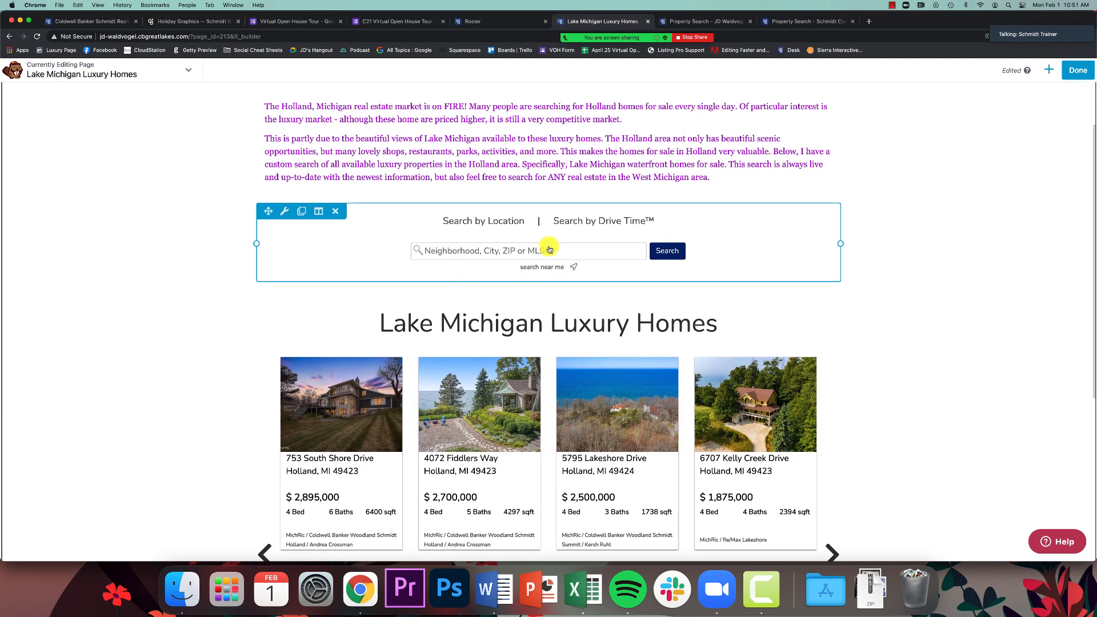
scroll(543, 249, down, 4)
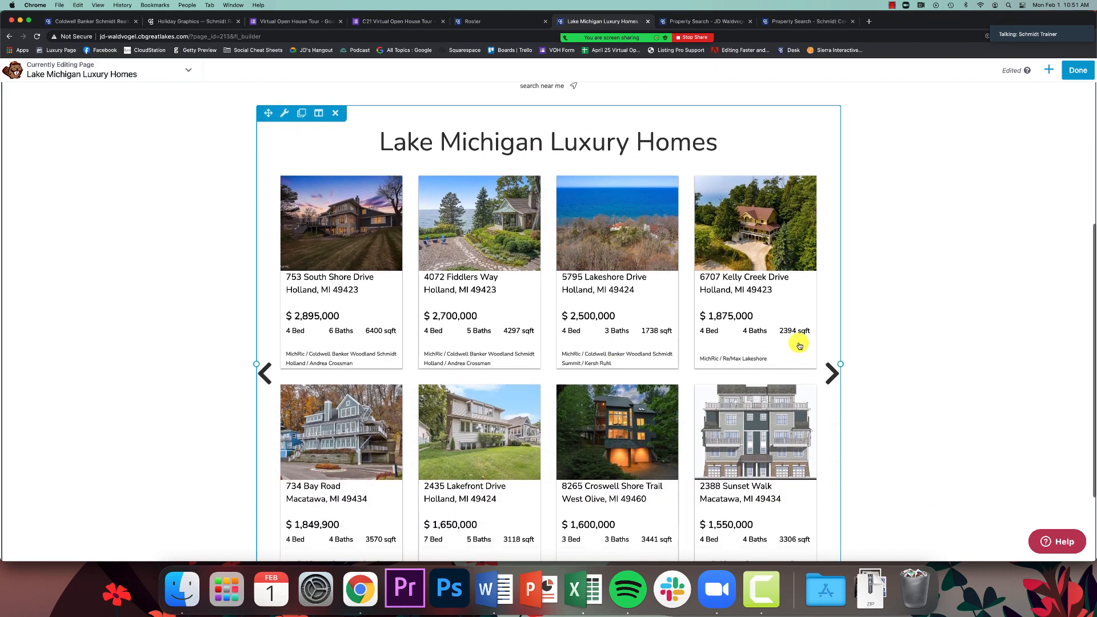
scroll(634, 349, down, 3)
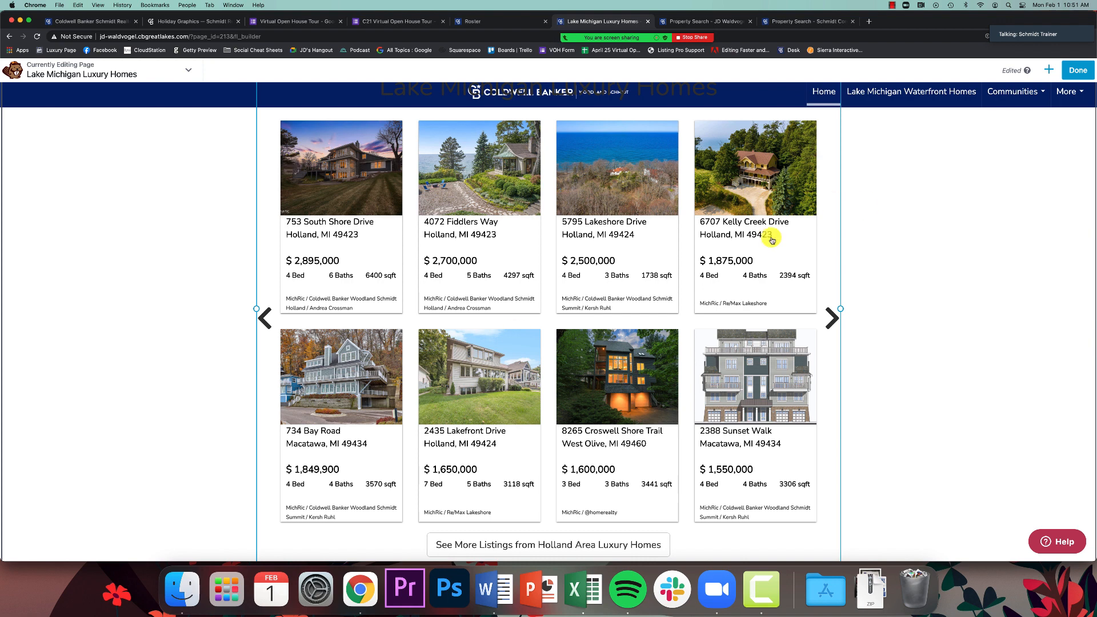
scroll(956, 317, down, 2)
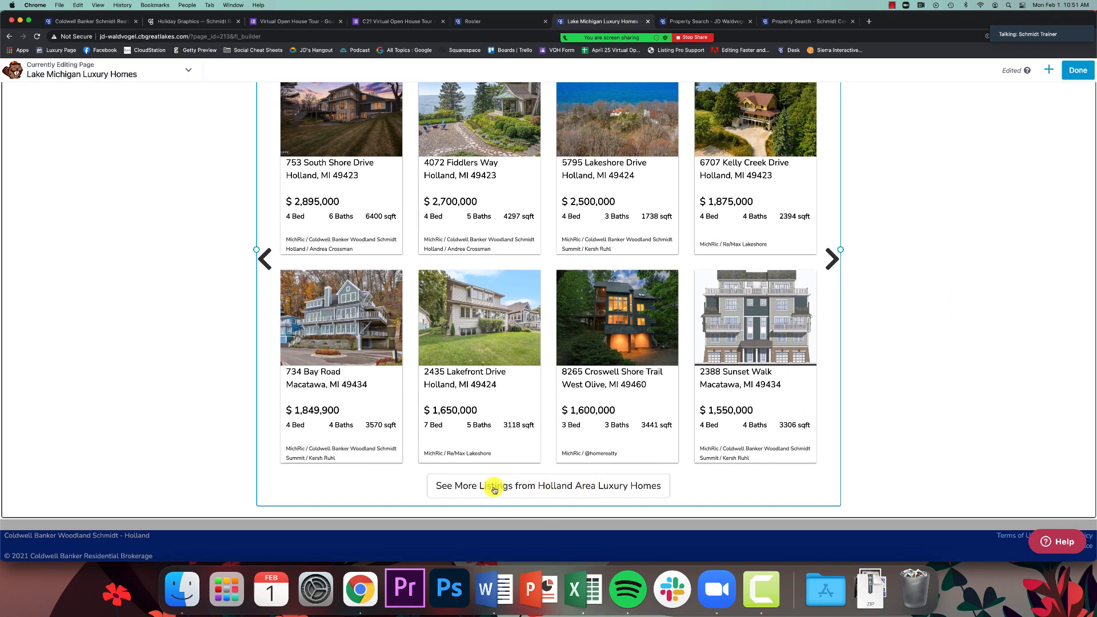
scroll(492, 485, up, 7)
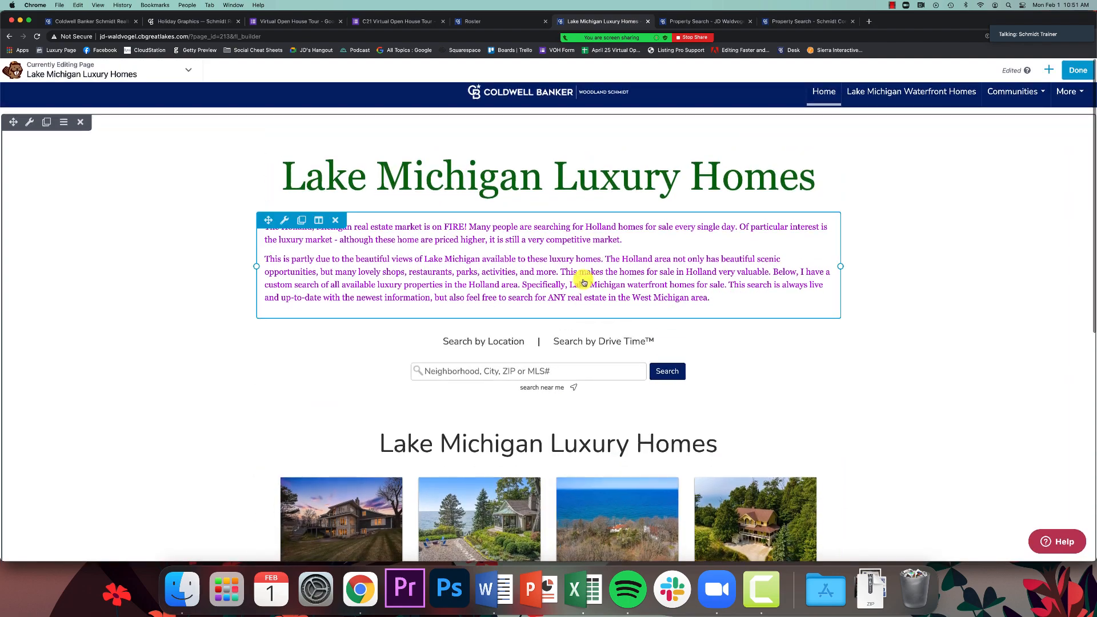
scroll(558, 324, down, 4)
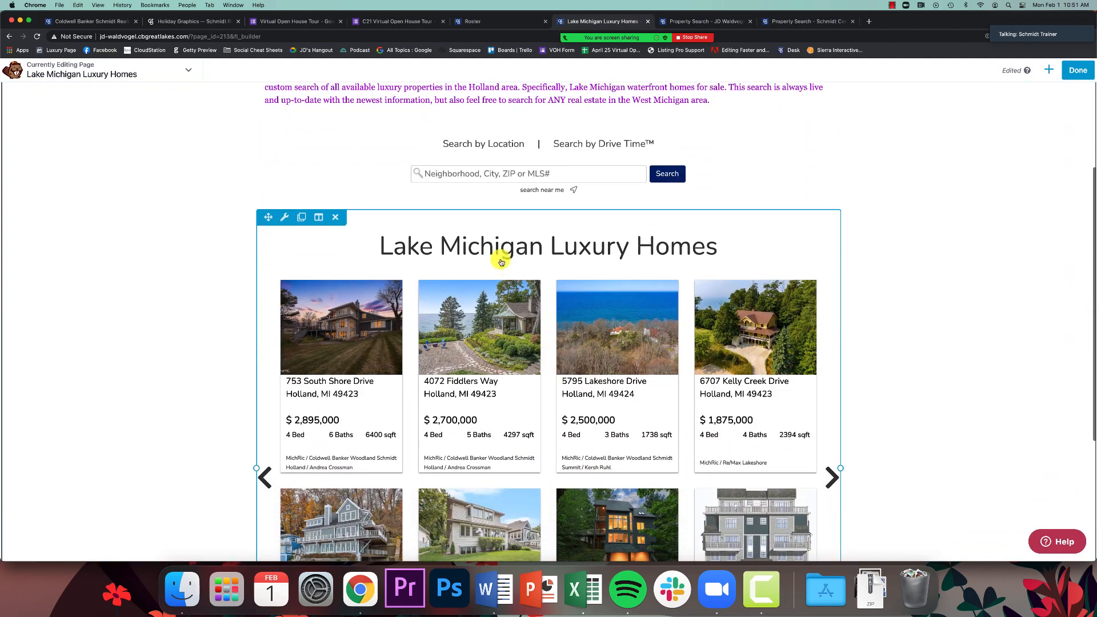
scroll(419, 231, up, 4)
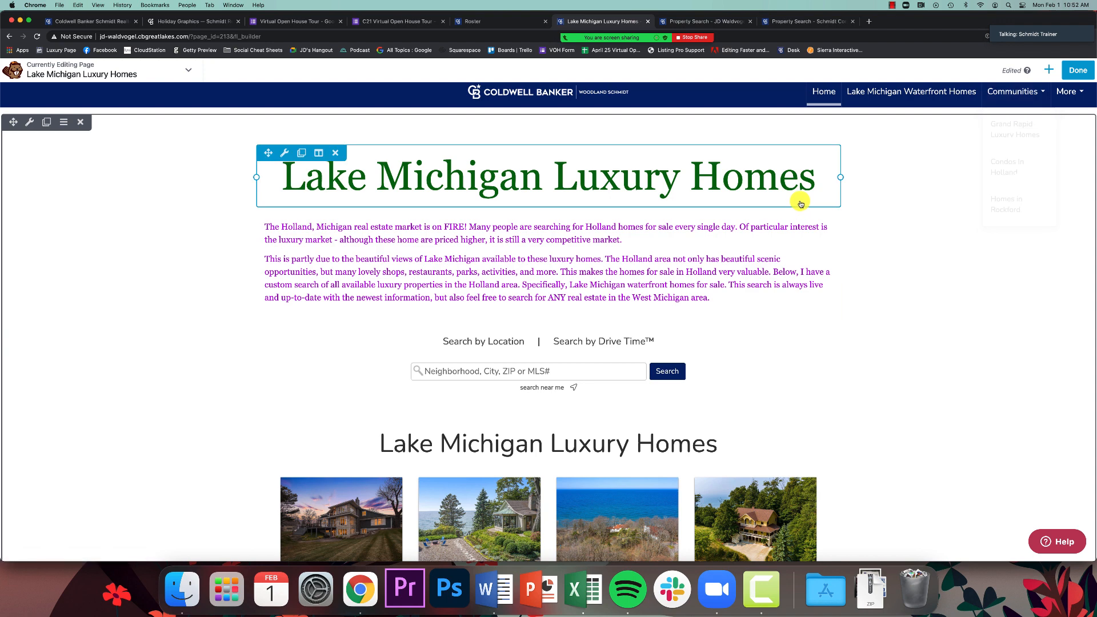
scroll(799, 206, down, 1)
scroll(798, 206, up, 2)
Finish editing and publish the Lake Michigan Luxury Homes page
click(1081, 71)
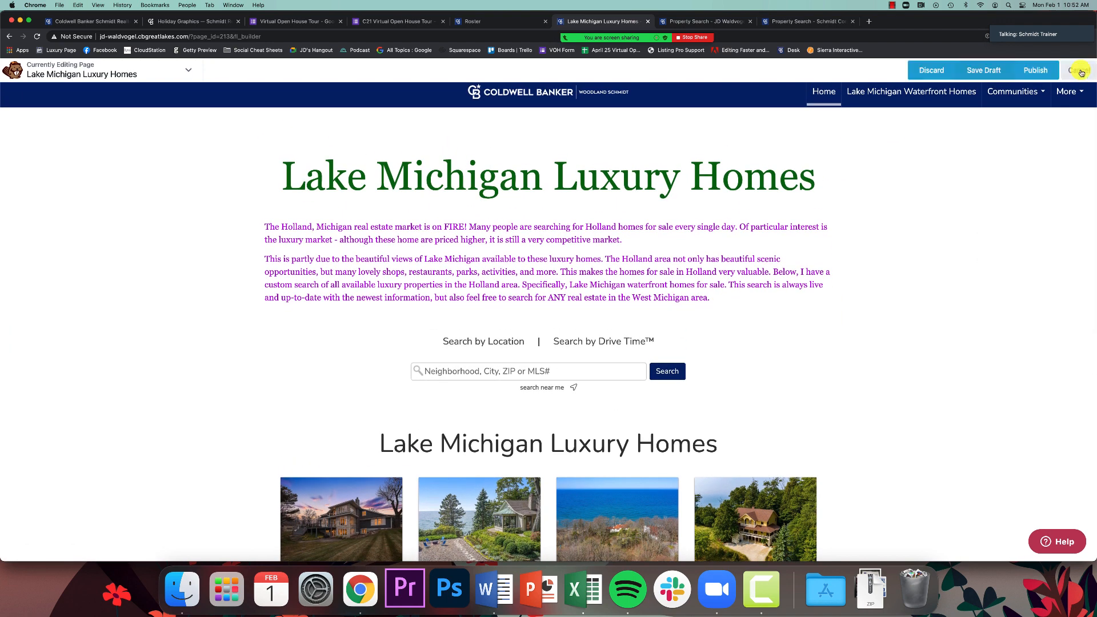
click(1032, 73)
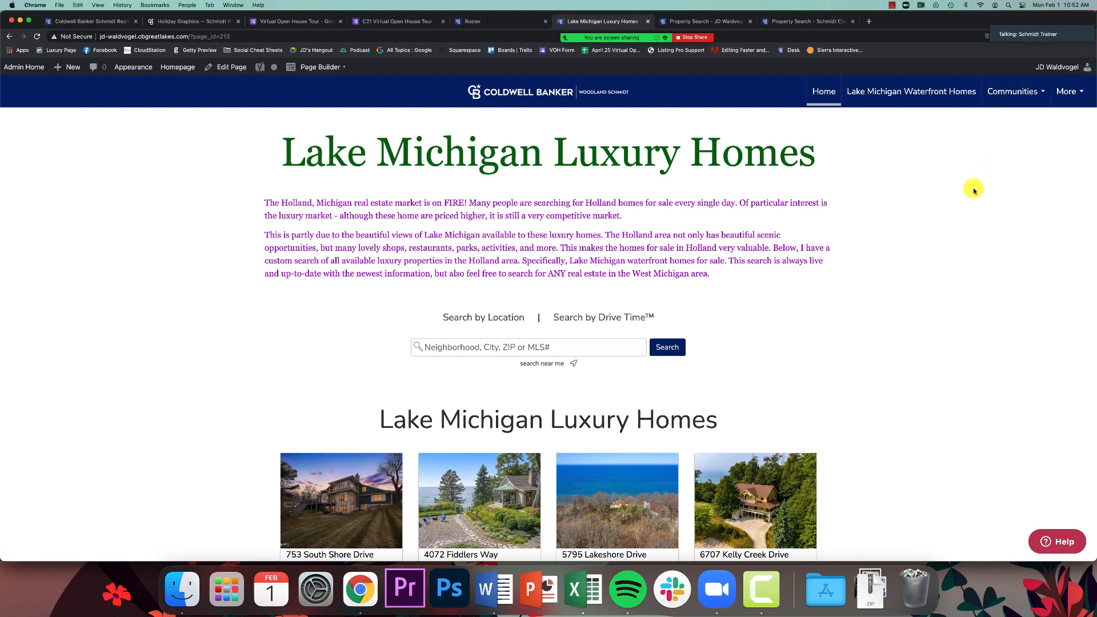
Return to the Coldwell Banker resources portal and open the Agent Website Admin Tool
click(519, 21)
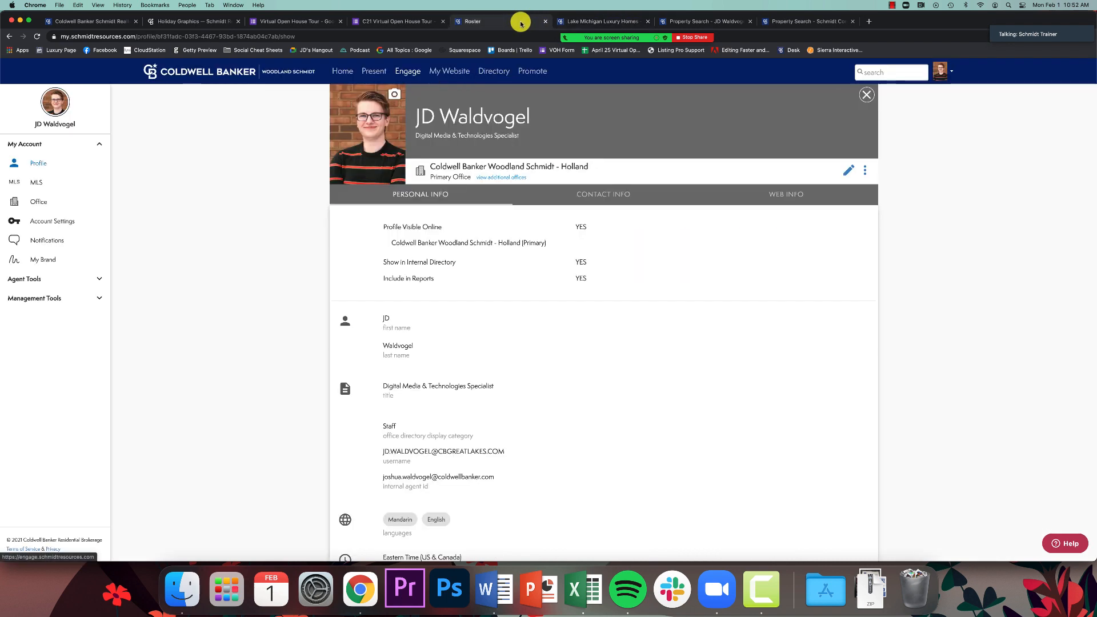
click(462, 73)
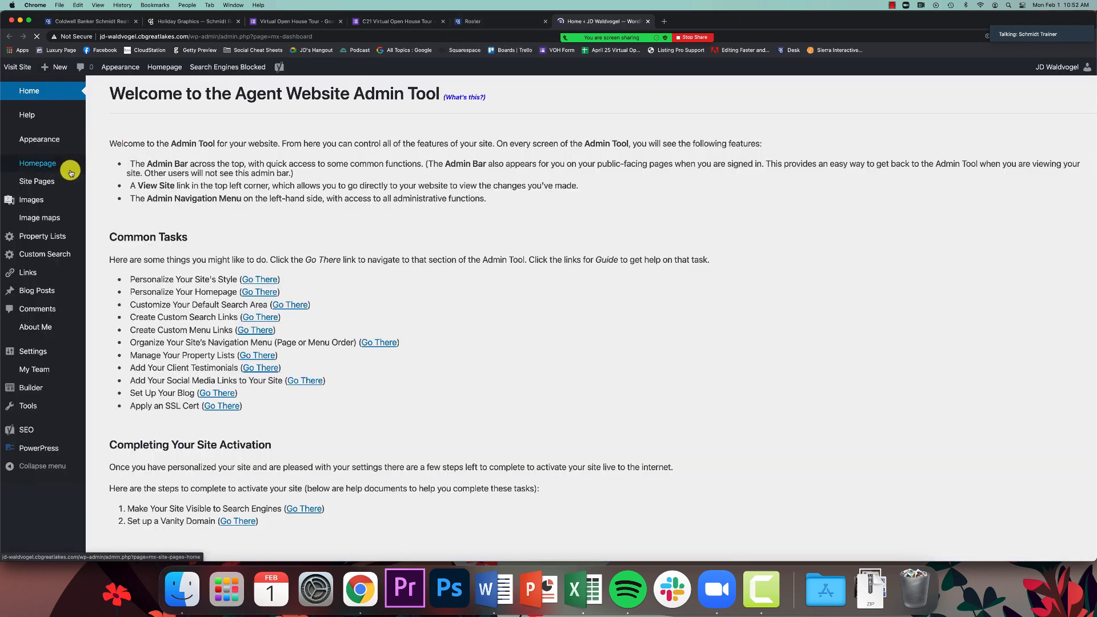
Move the Lake Michigan Luxury Homes page directly below Home in the list of all site pages and publish the new order
mouse_move(67, 180)
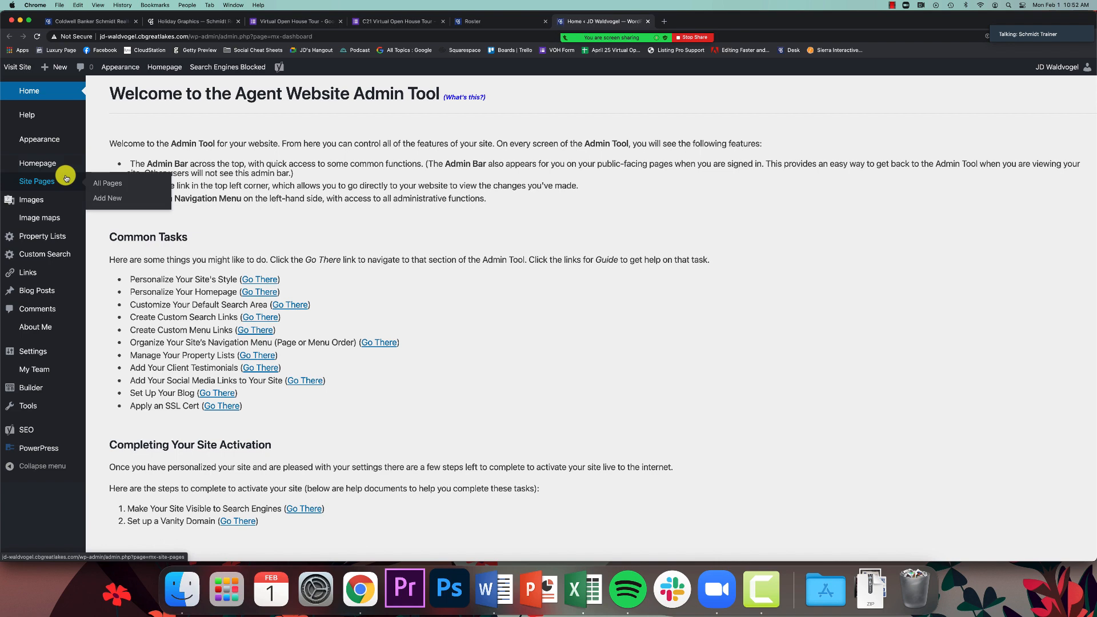
click(110, 184)
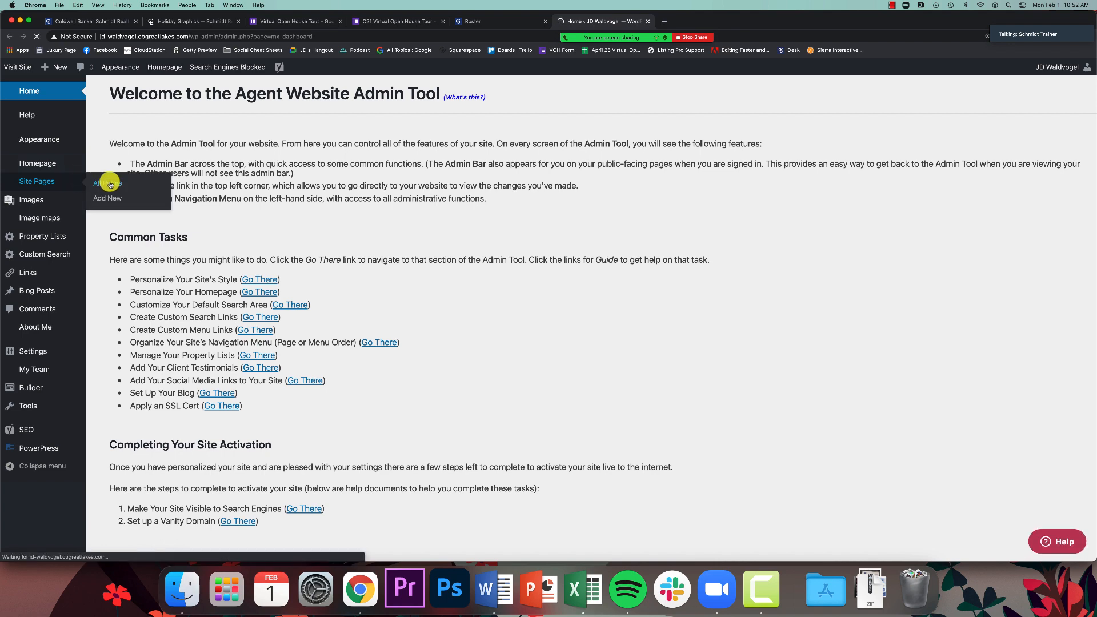
scroll(122, 228, down, 5)
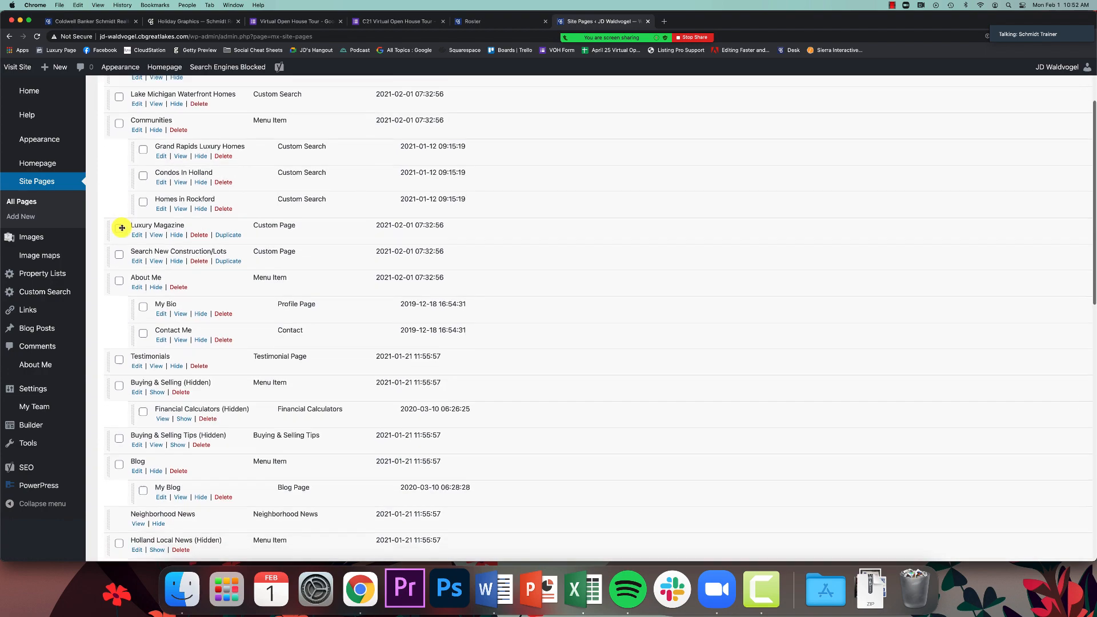
scroll(122, 229, down, 15)
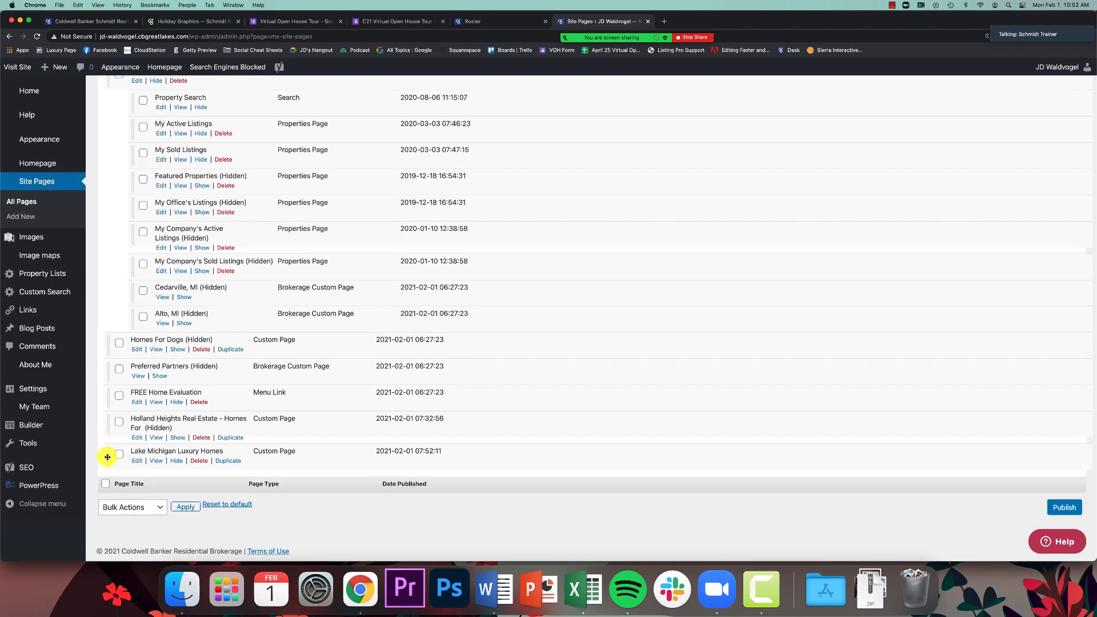
drag(107, 457, 127, 191)
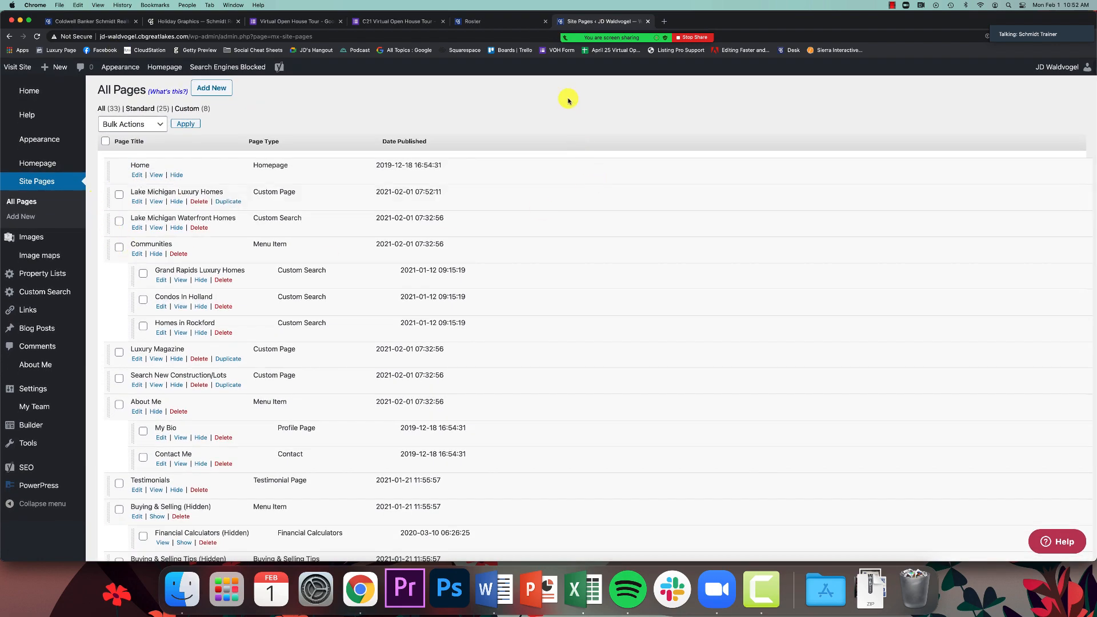
scroll(610, 213, down, 15)
click(1065, 508)
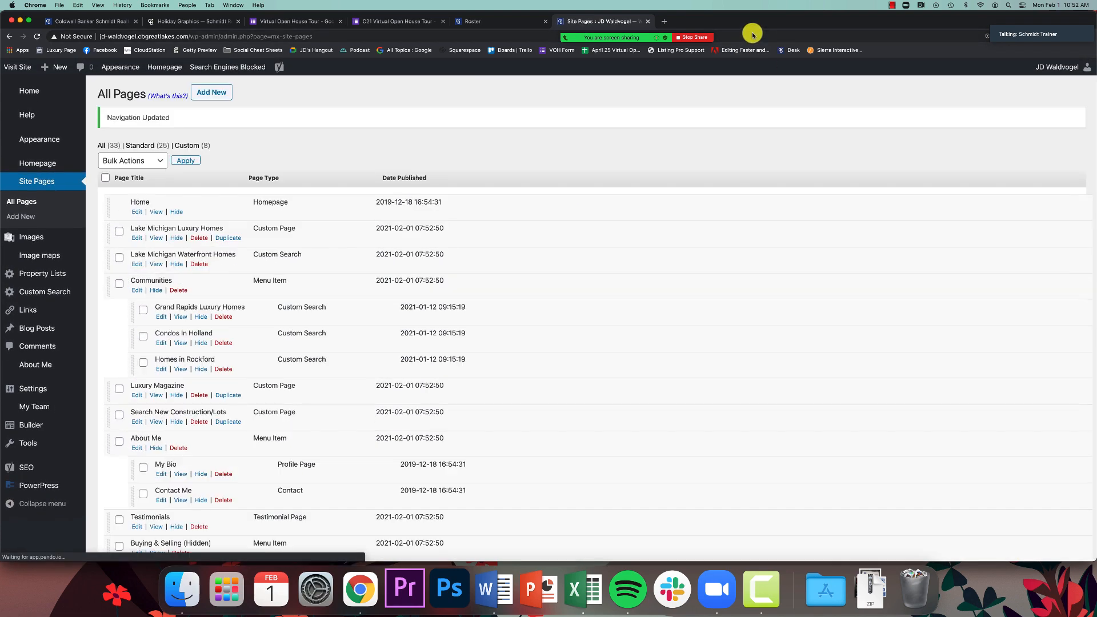
Load the agent's public website in a new tab and open its Lake Michigan Luxury Homes page in a separate tab
key(super+t)
text(jd-waldvogel.cbgreatlakes.com)
key(Return)
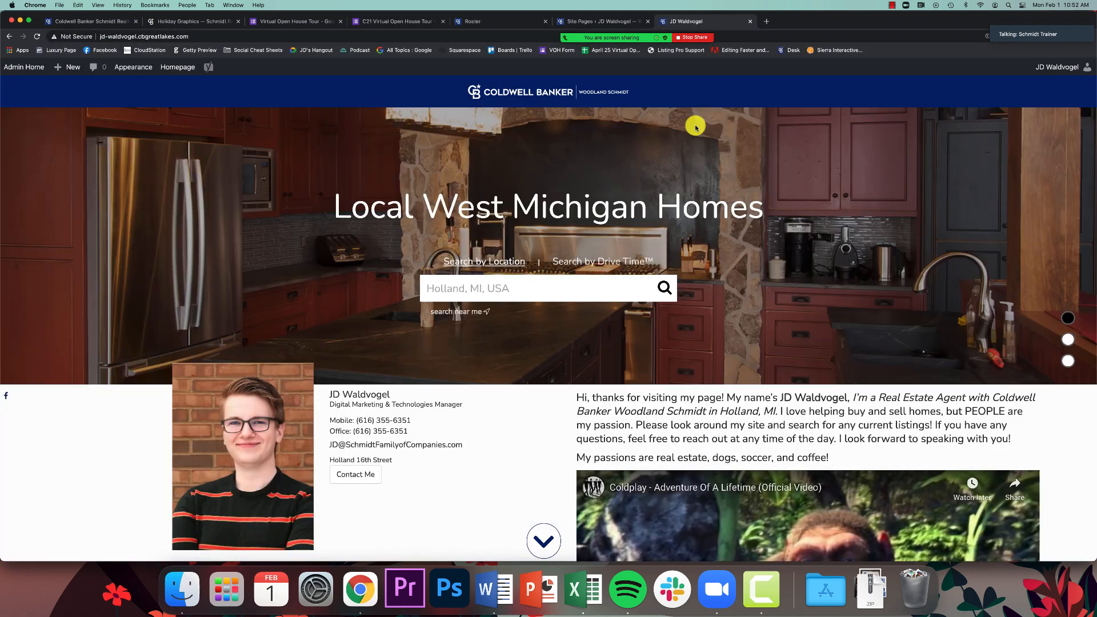
click(1069, 92)
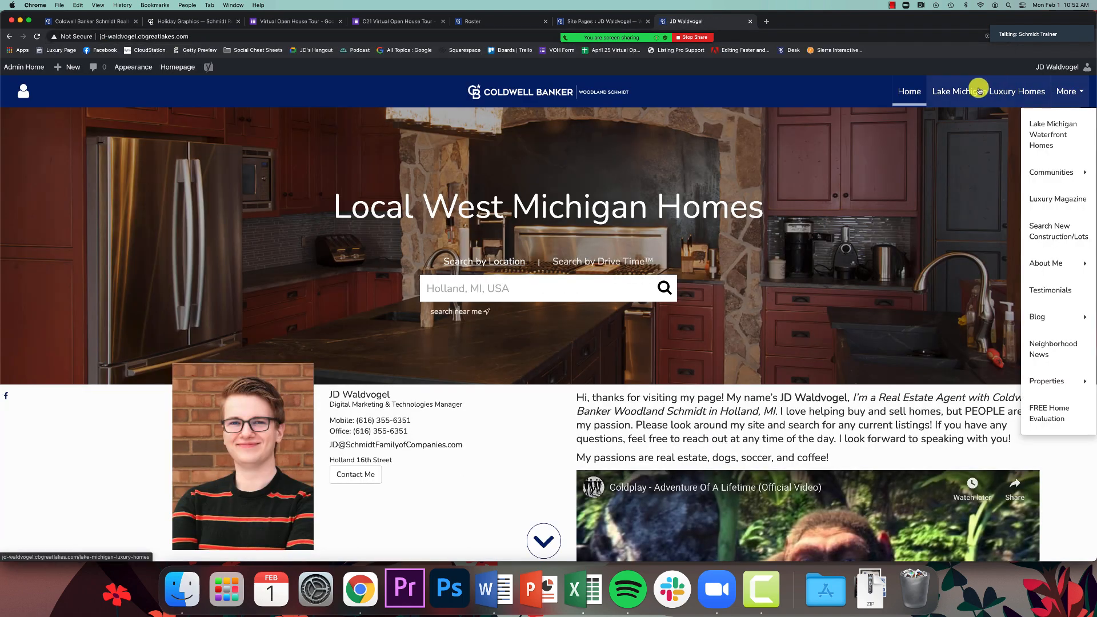
super+click(946, 94)
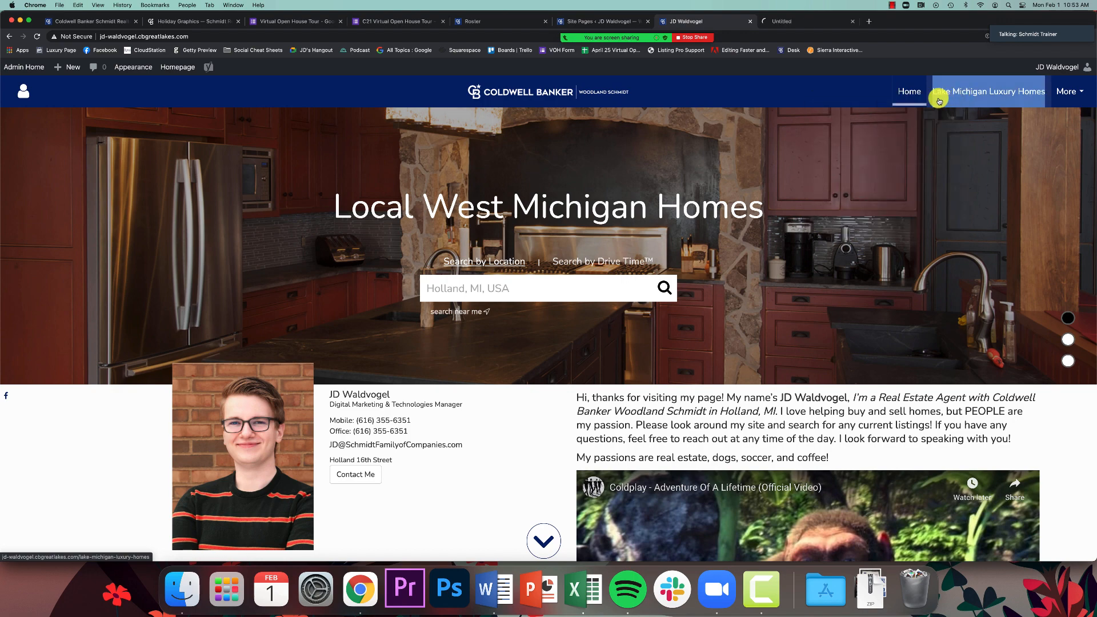
click(808, 20)
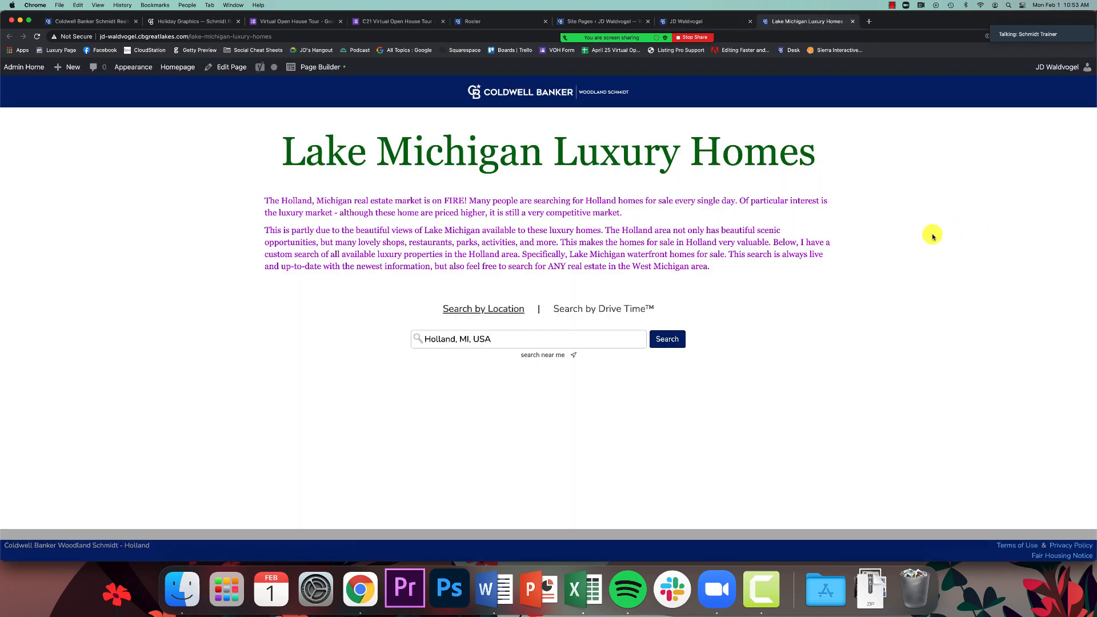
Examine the published page's heading, keyword text, property search and grid of luxury listings
drag(282, 165, 844, 152)
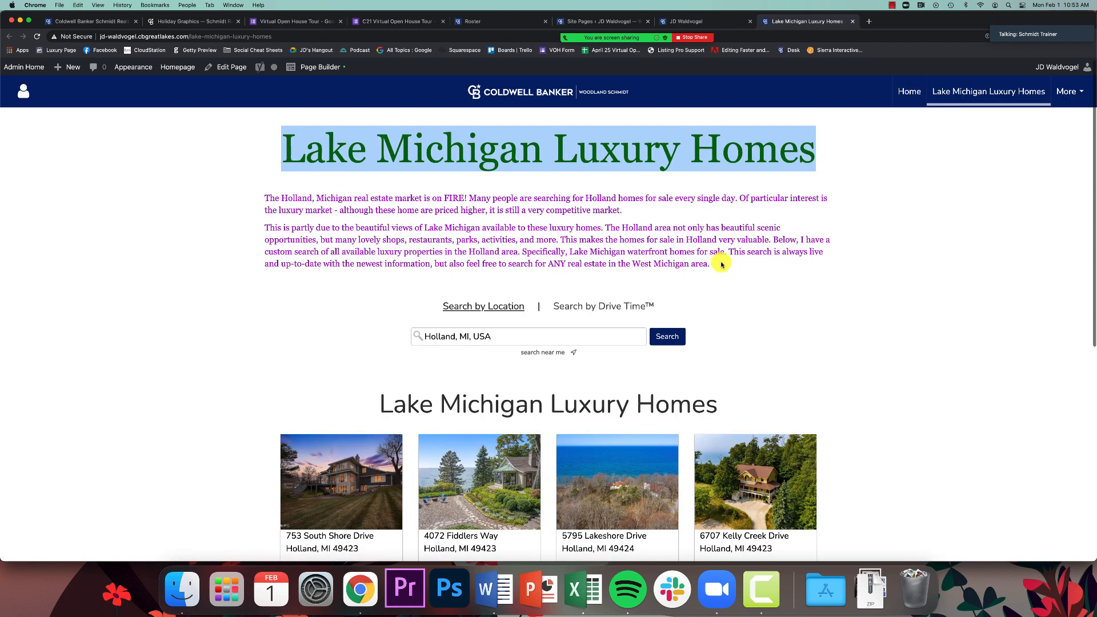
drag(721, 264, 255, 201)
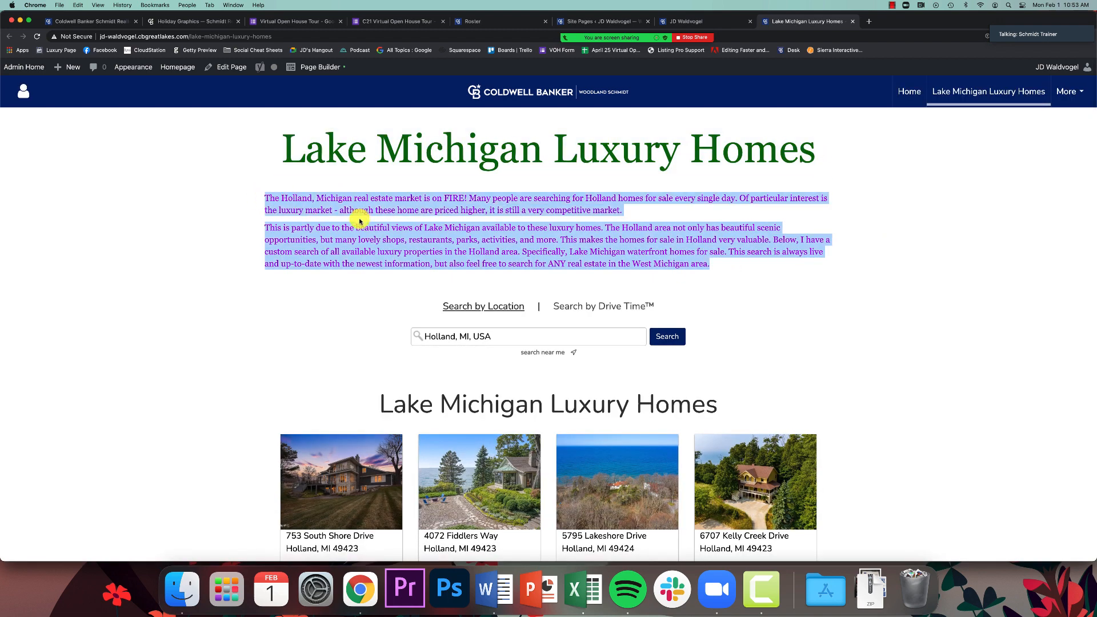
click(871, 262)
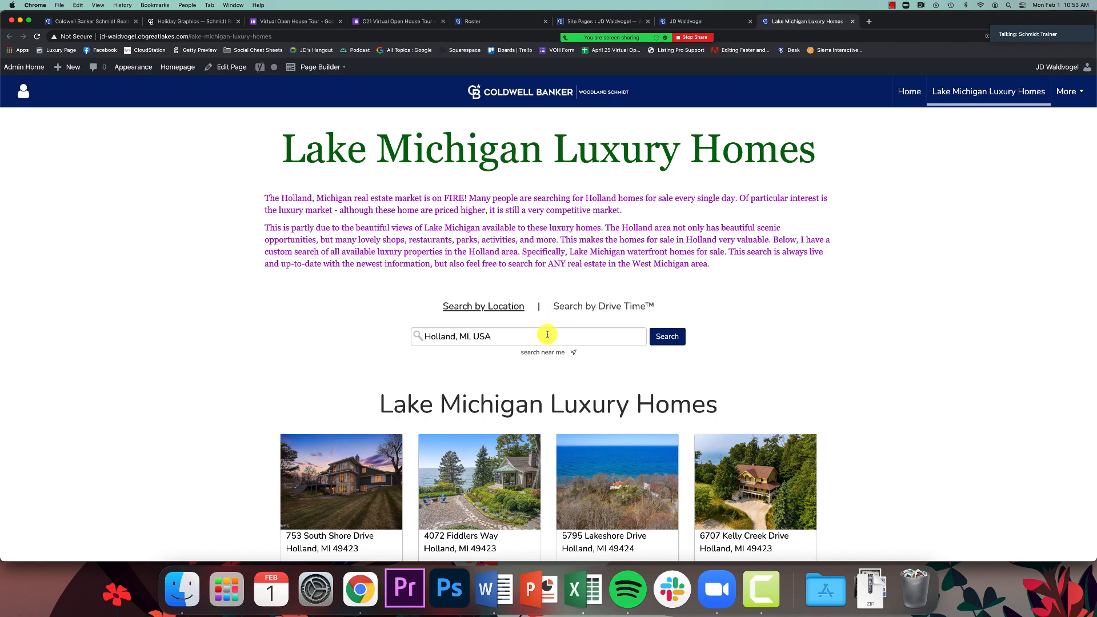
scroll(713, 464, down, 5)
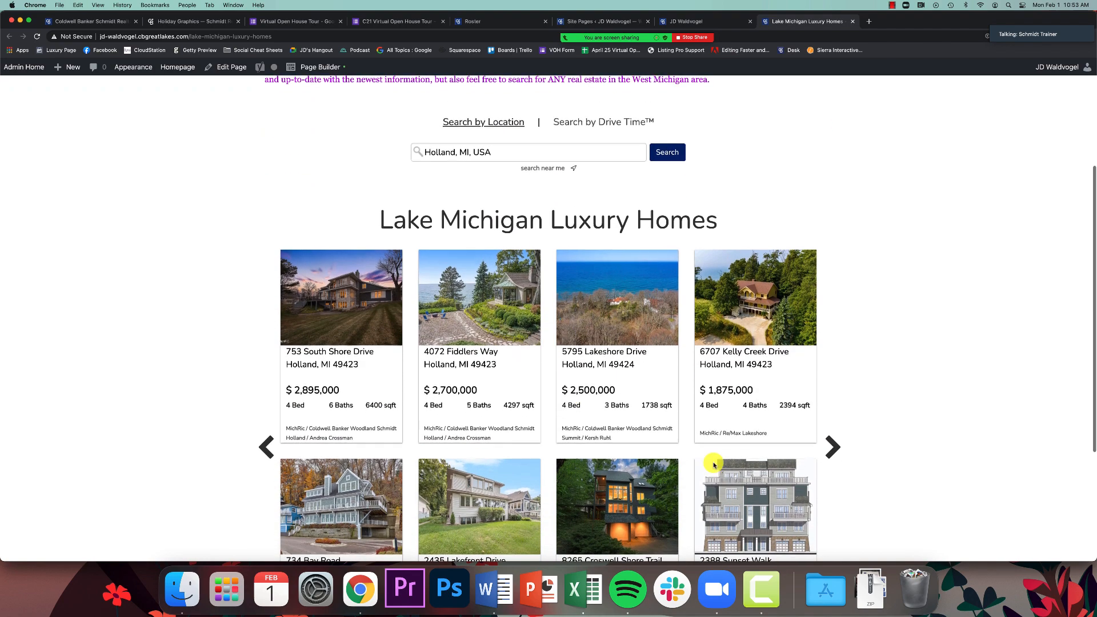
scroll(697, 379, up, 5)
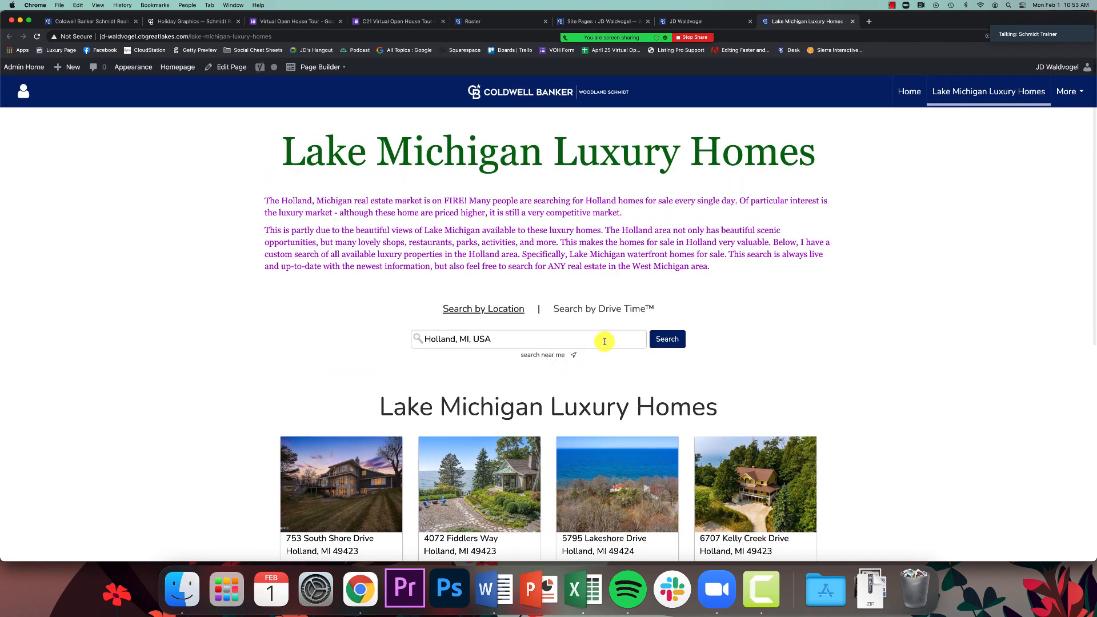
Open the Lake Michigan Waterfront Homes custom search for comparison and return to the Lake Michigan Luxury Homes page
click(1067, 92)
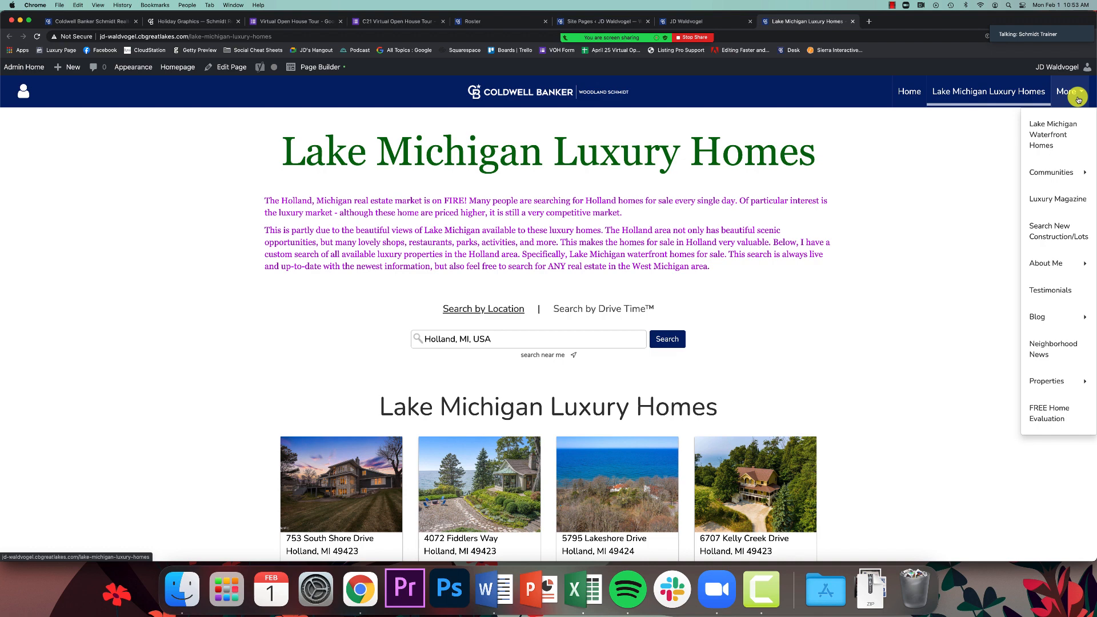
click(1049, 132)
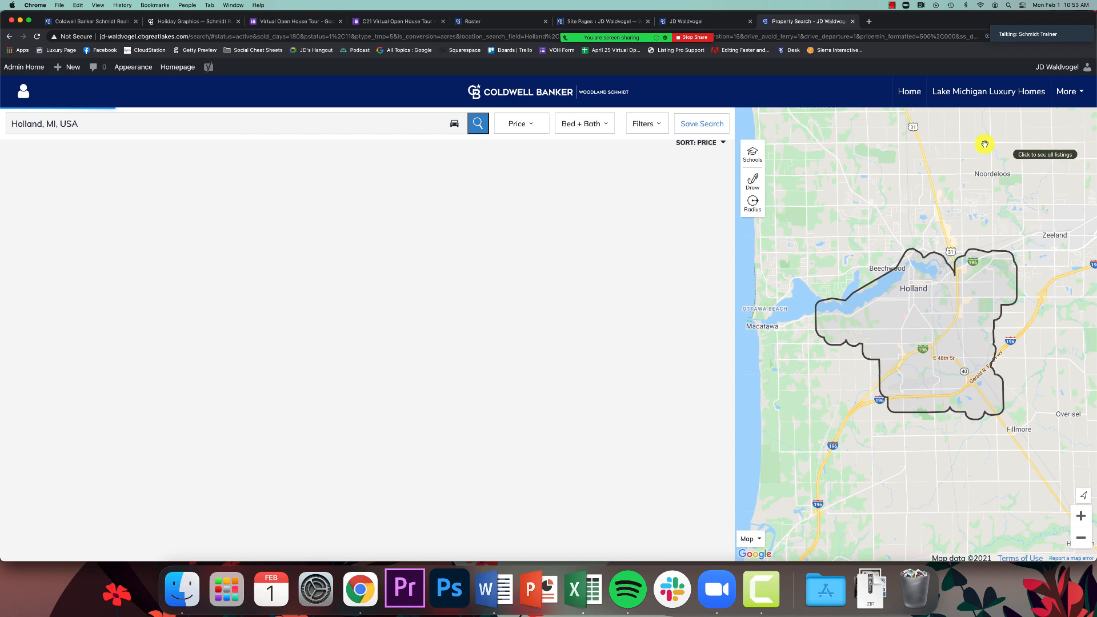
drag(885, 19, 889, 48)
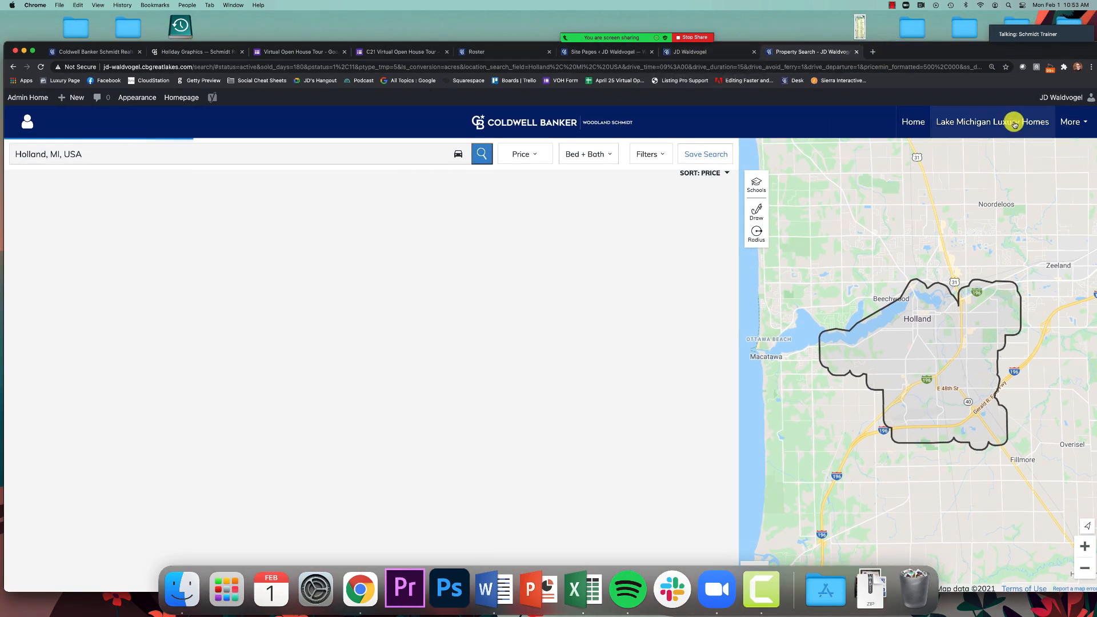
click(1001, 121)
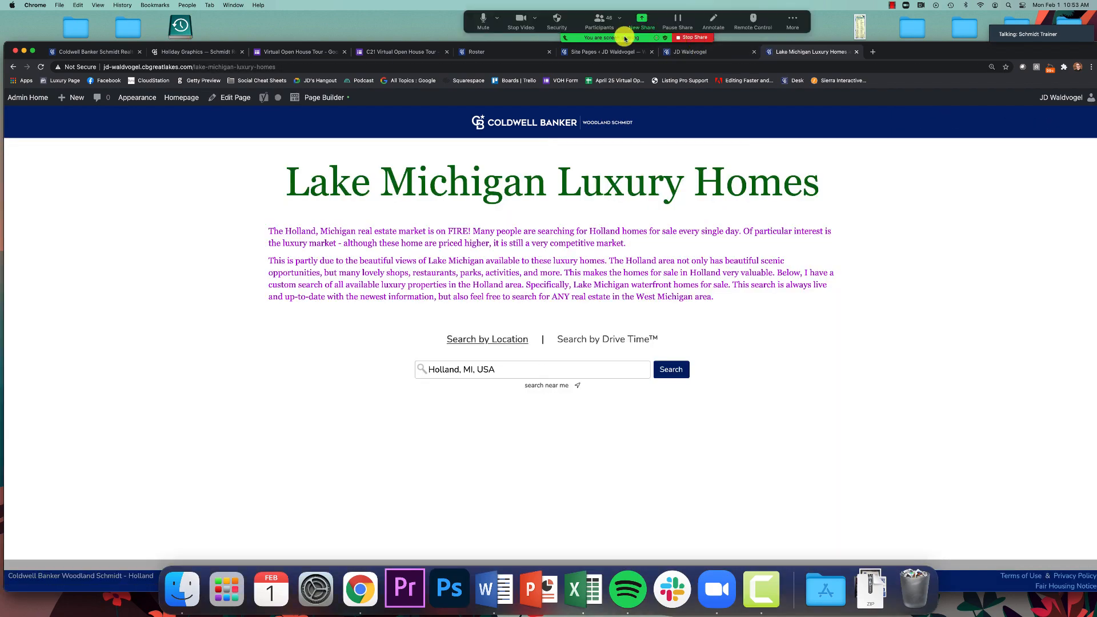
drag(906, 50, 904, 5)
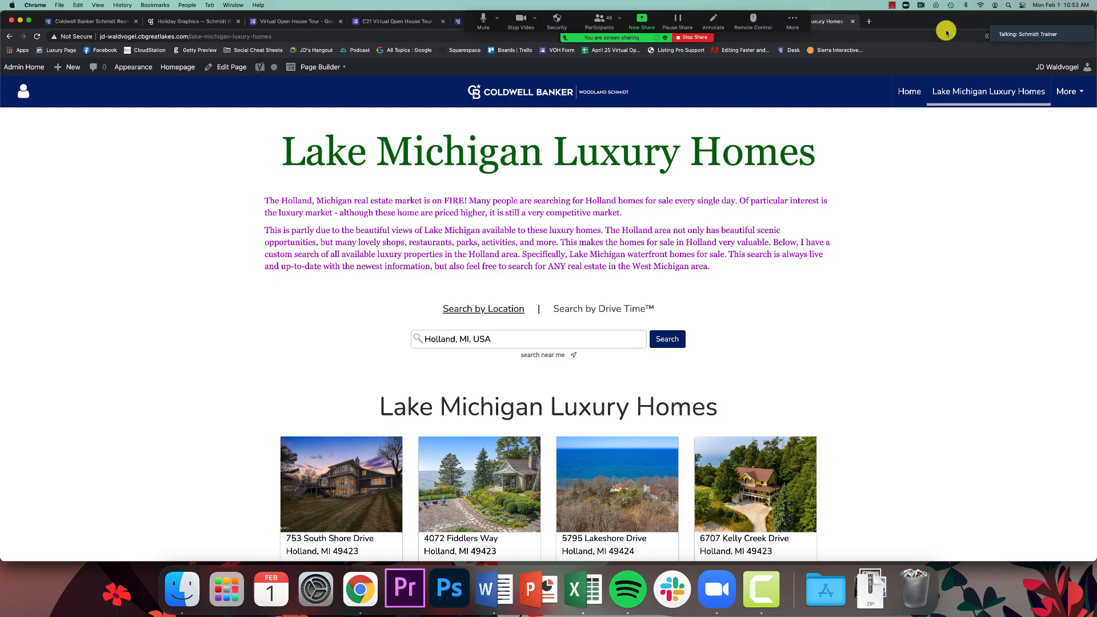
drag(940, 29, 934, 69)
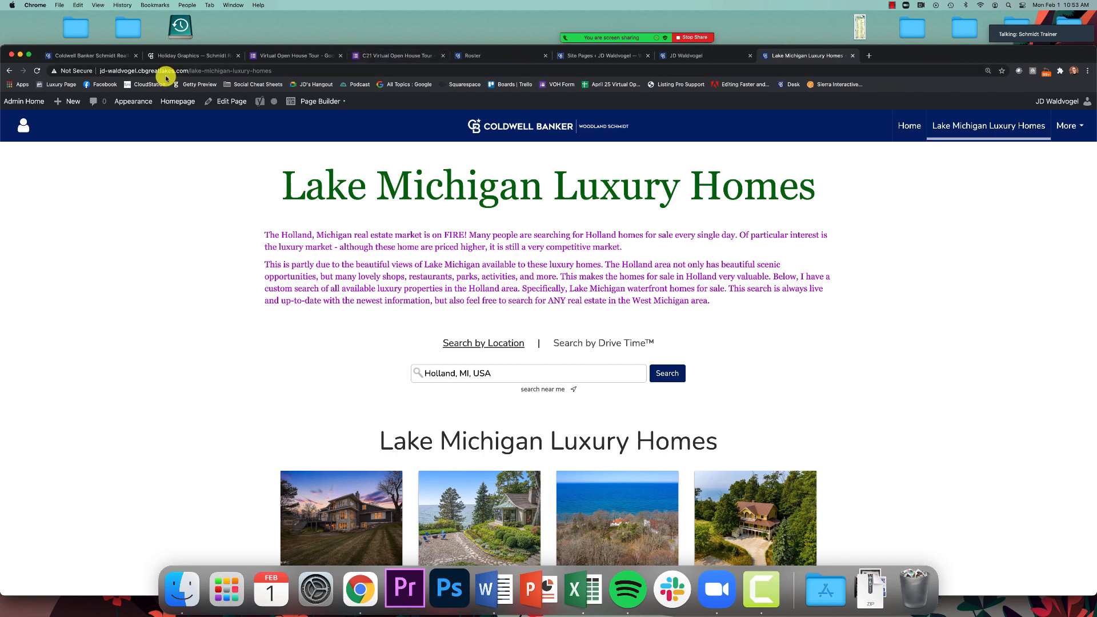
mouse_move(615, 44)
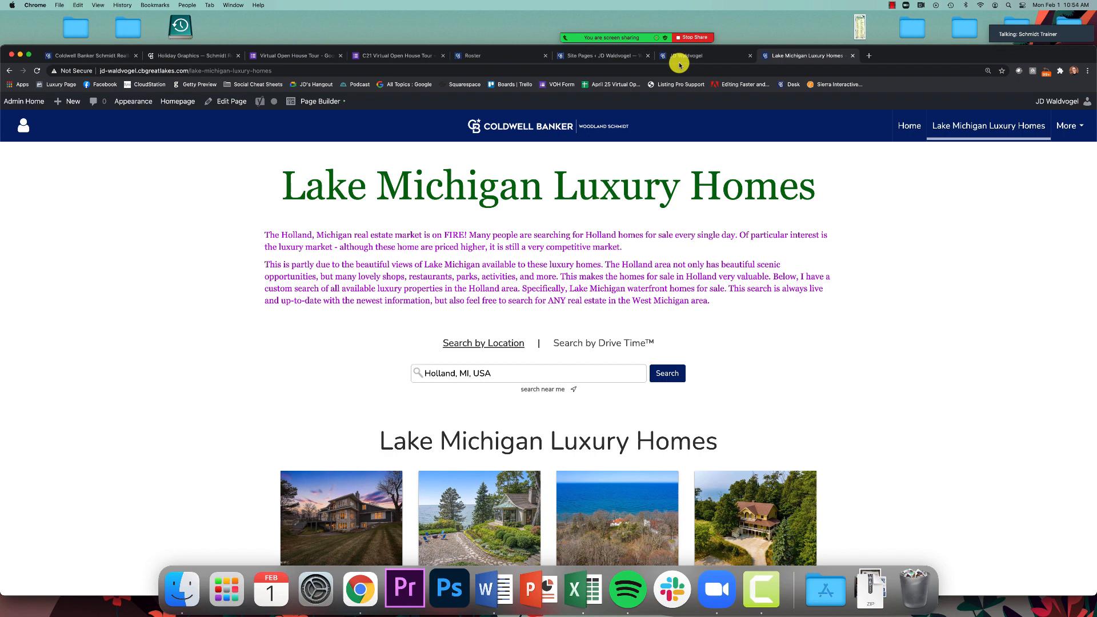
Check the Zoom meeting's chat messages and participants list, and close both windows
mouse_move(708, 41)
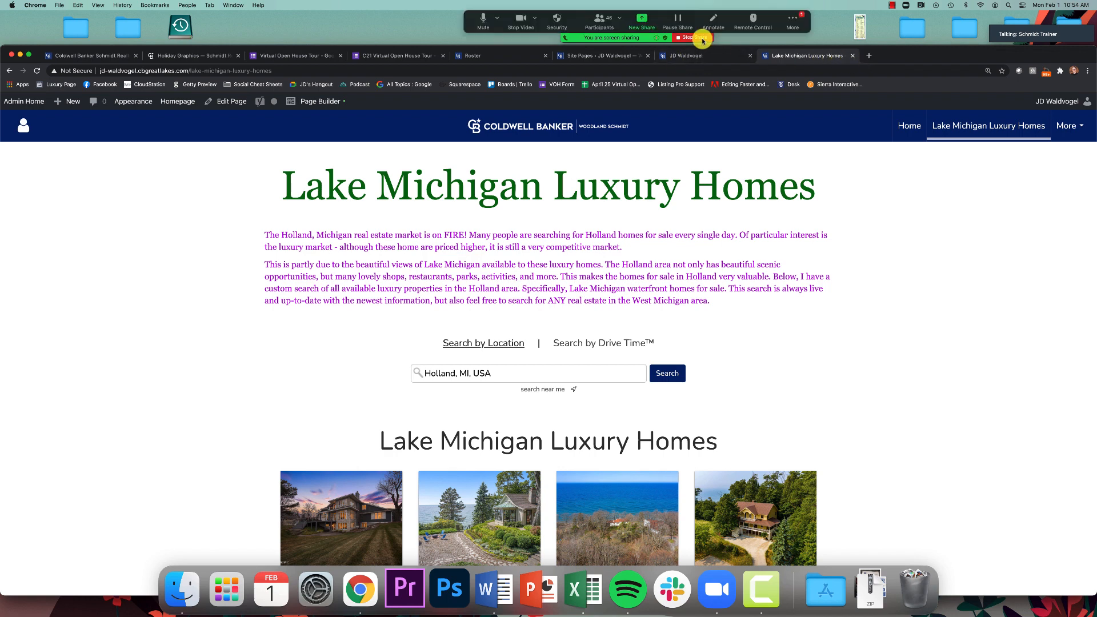
click(782, 32)
click(787, 44)
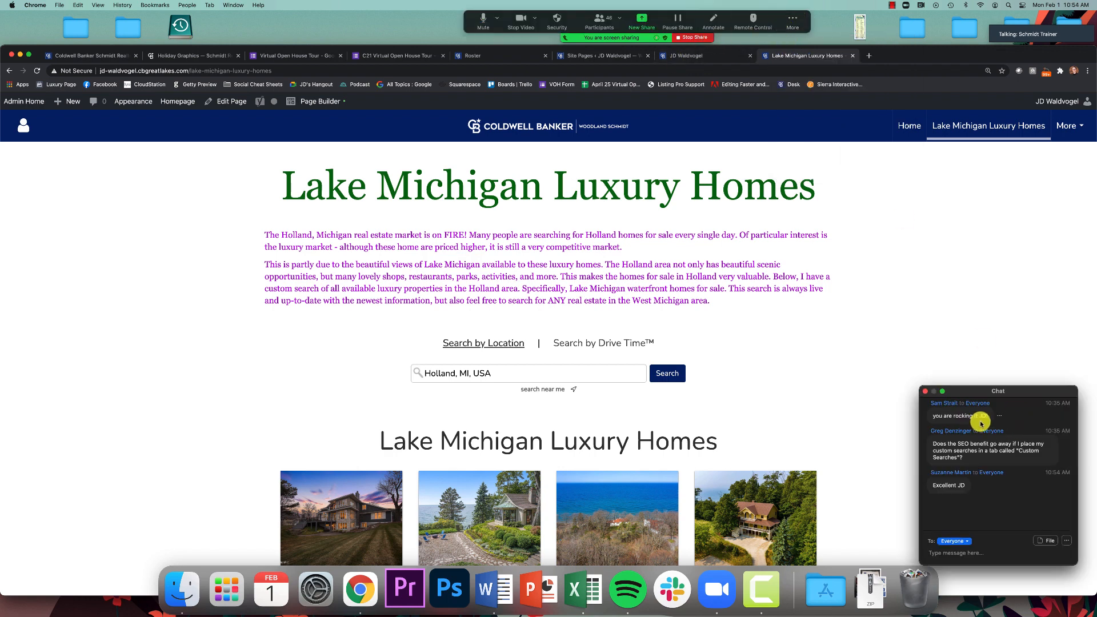
click(925, 392)
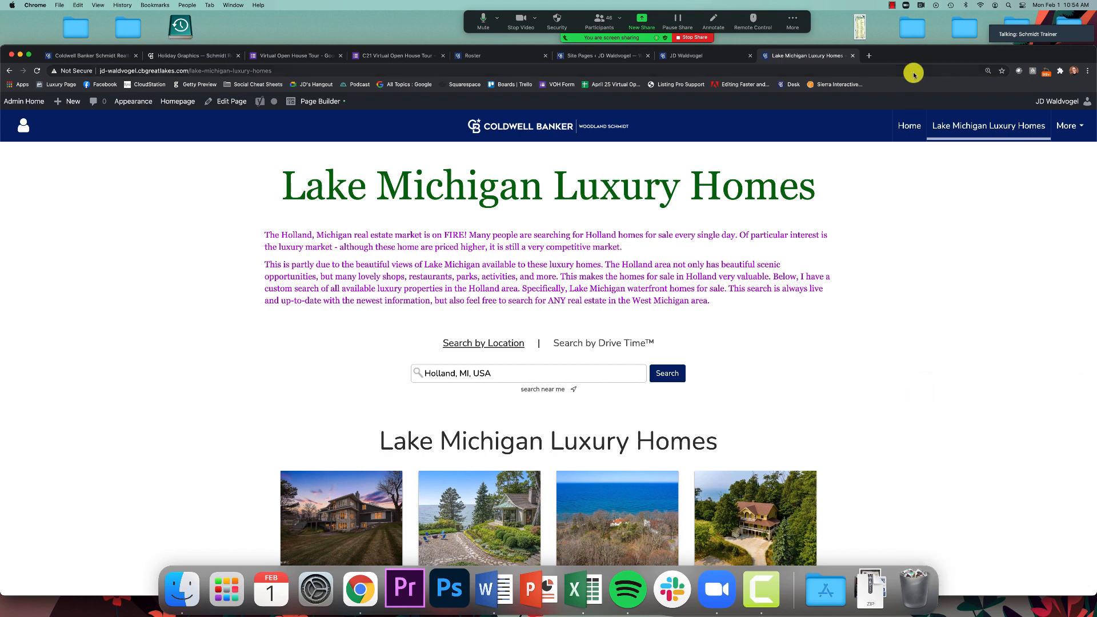
drag(906, 55, 897, 38)
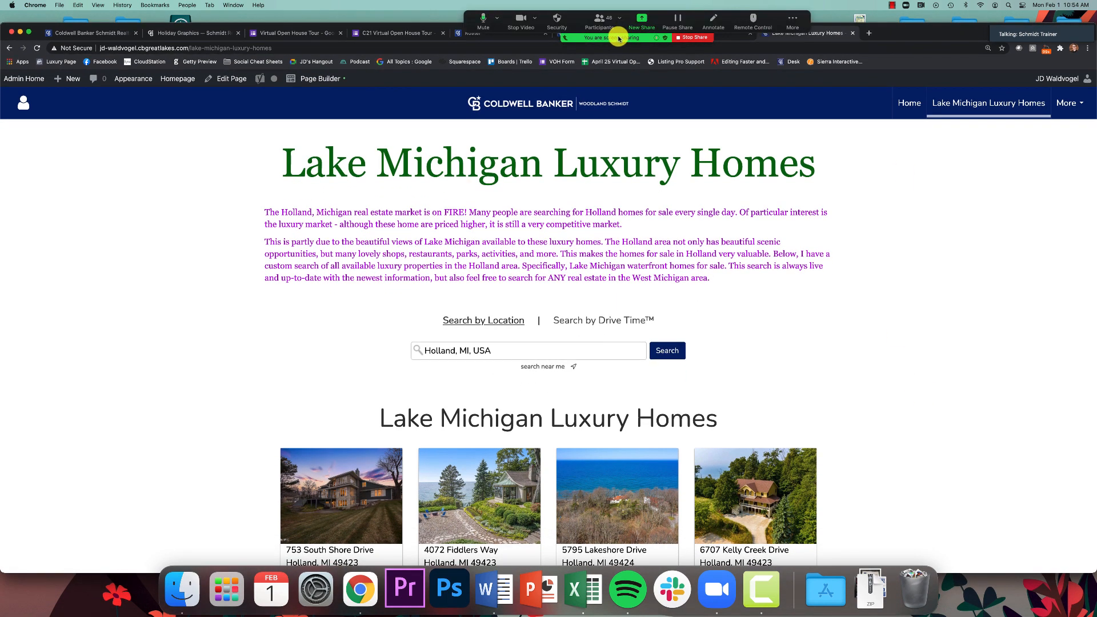
click(610, 24)
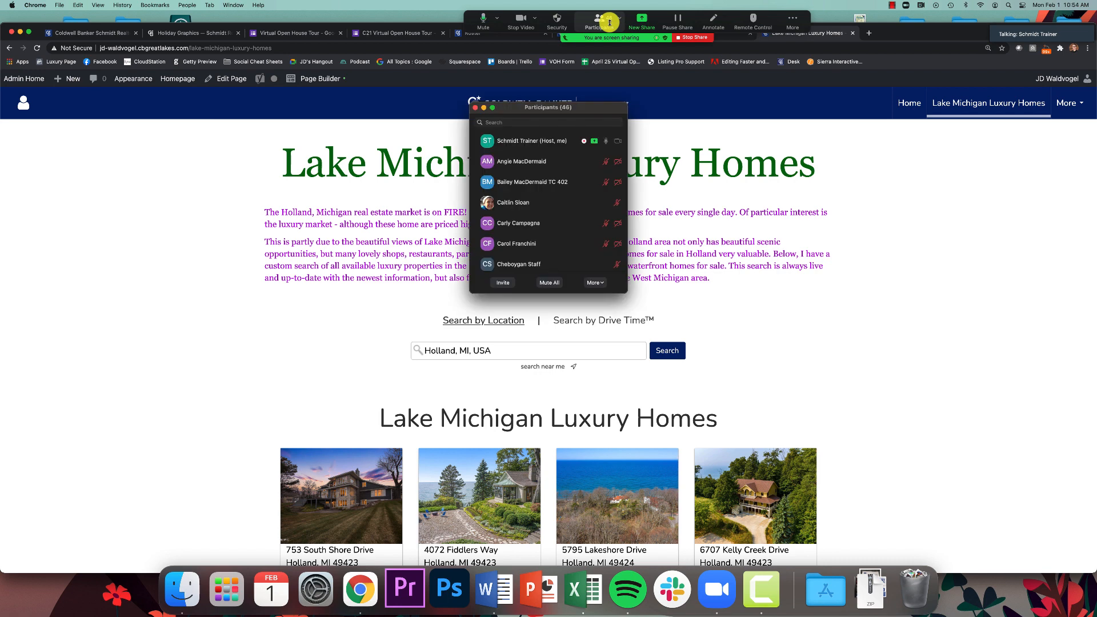
click(474, 107)
Stop sharing the screen and end the Zoom meeting
click(689, 37)
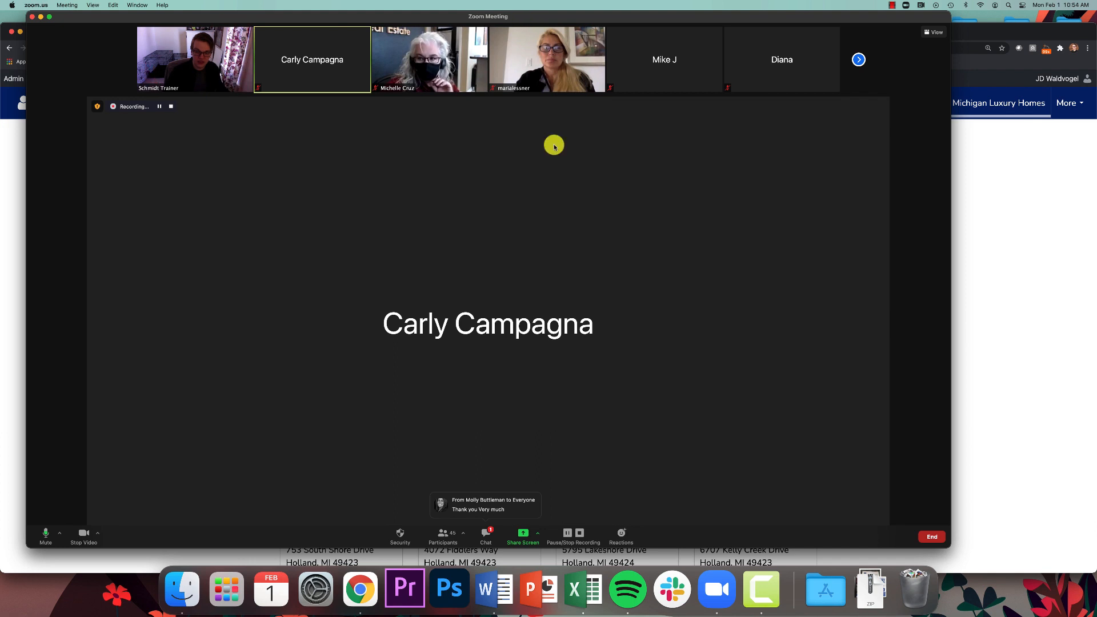
click(931, 536)
click(896, 492)
click(891, 5)
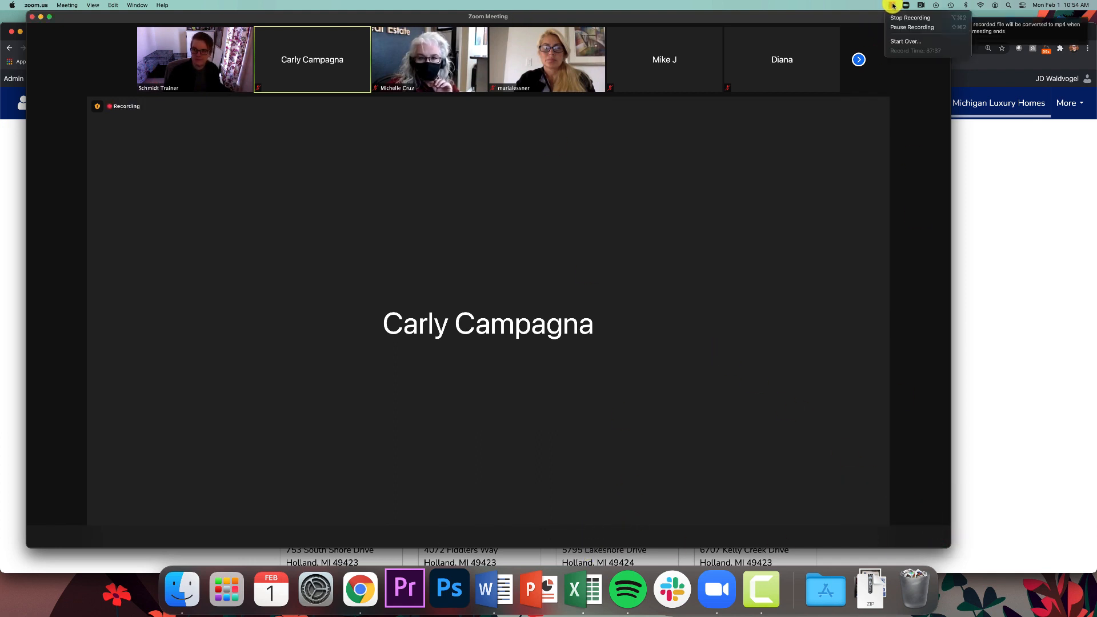